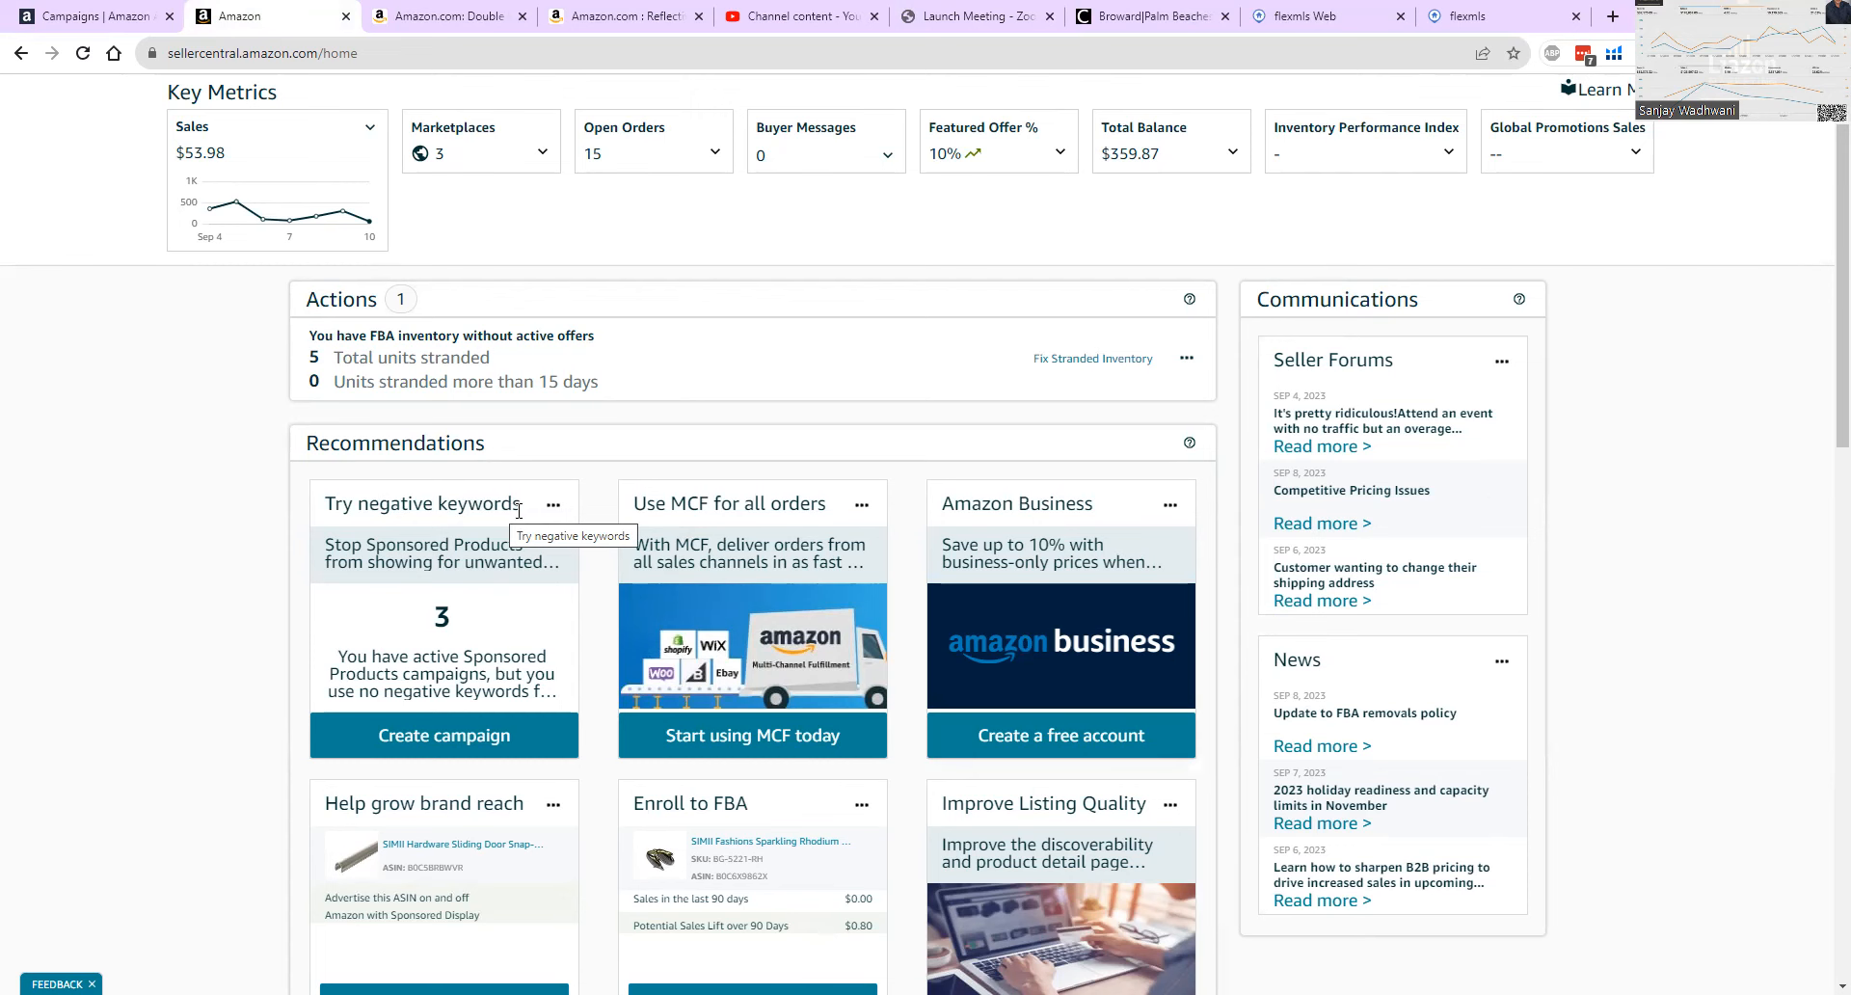
Browse the Reflective Foil Insulation search results on Amazon and open the AGHITG Double Reflective Bubble Insulation Sheet listing to view its details.
left_click(448, 18)
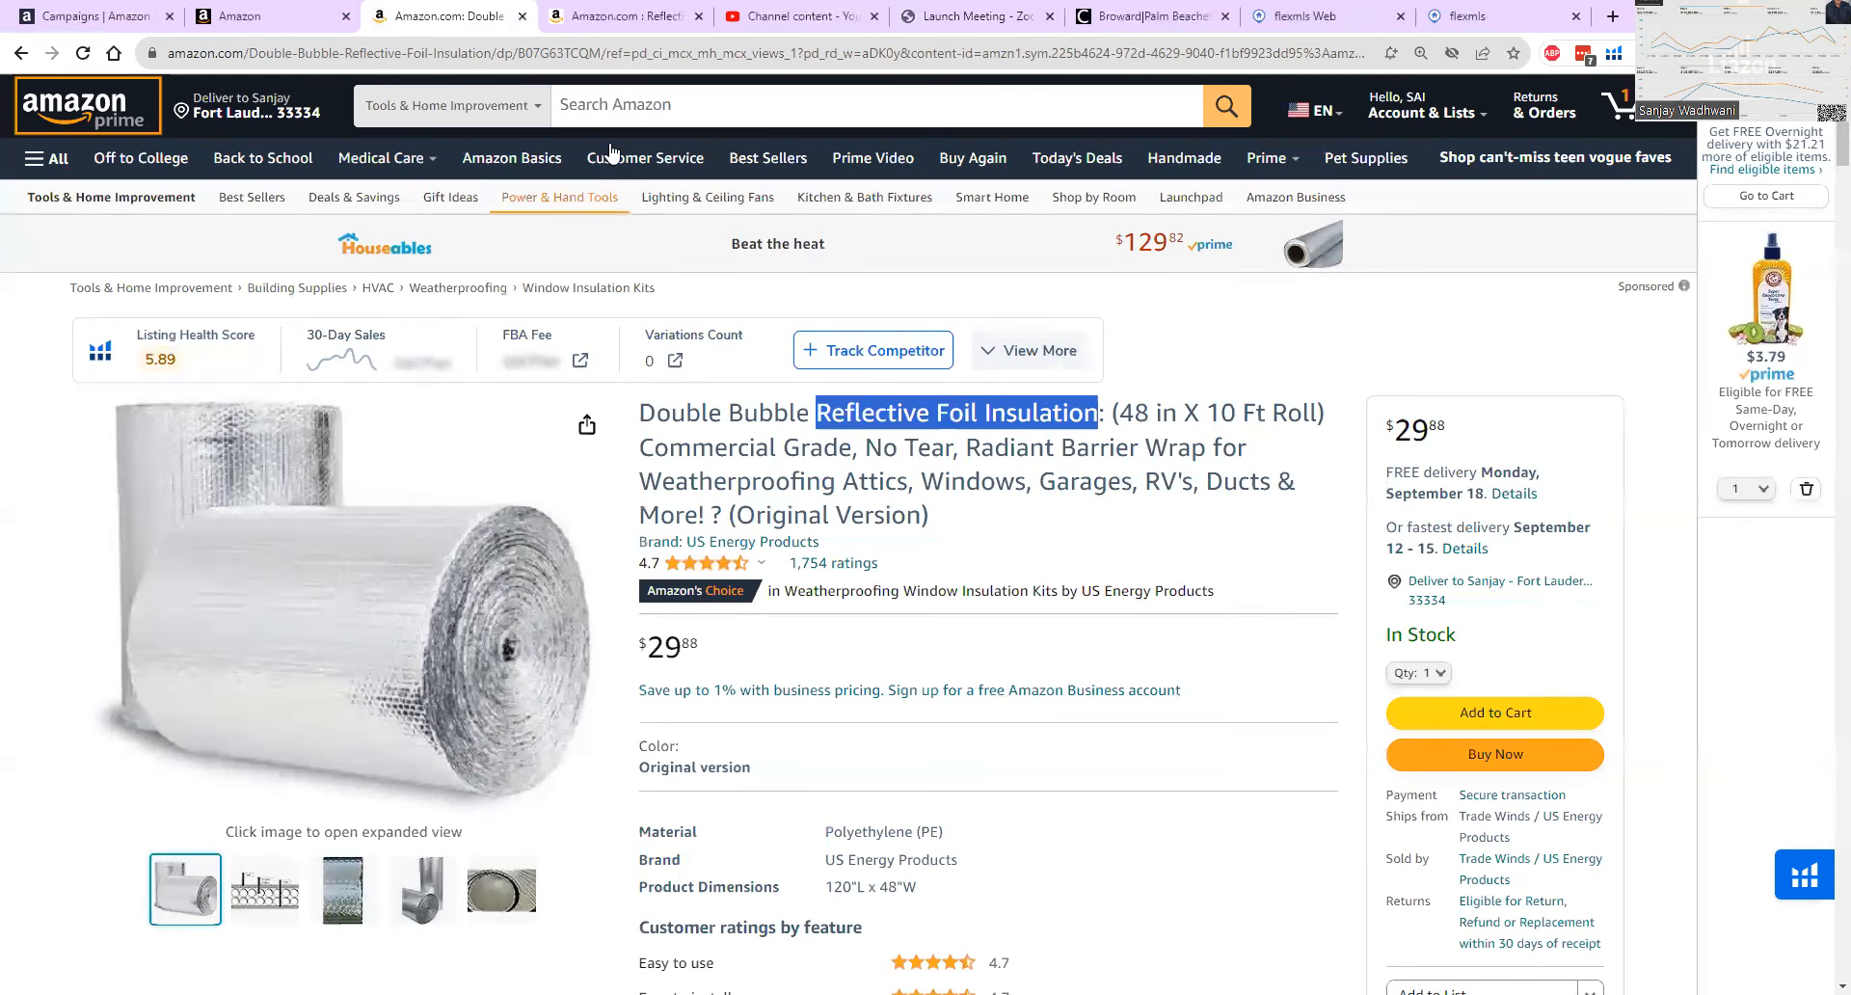
left_click(617, 16)
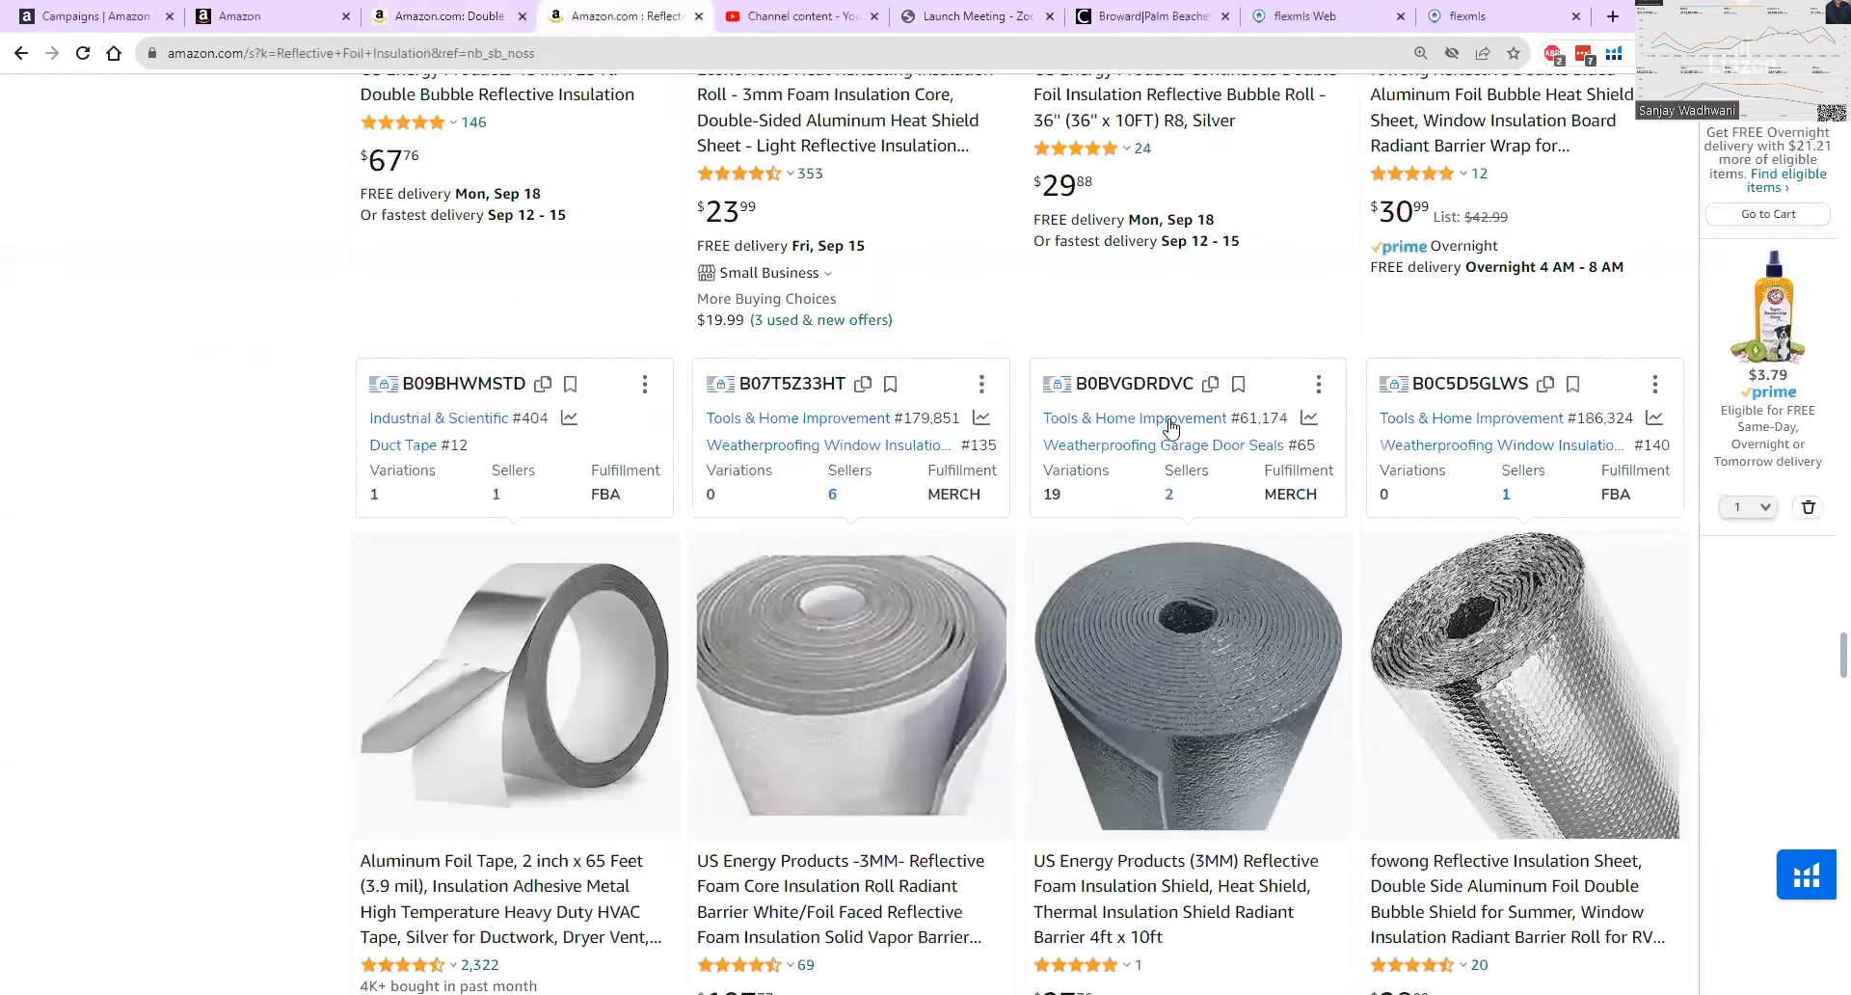
scroll(1186, 453, "down", 6)
scroll(1187, 454, "down", 8)
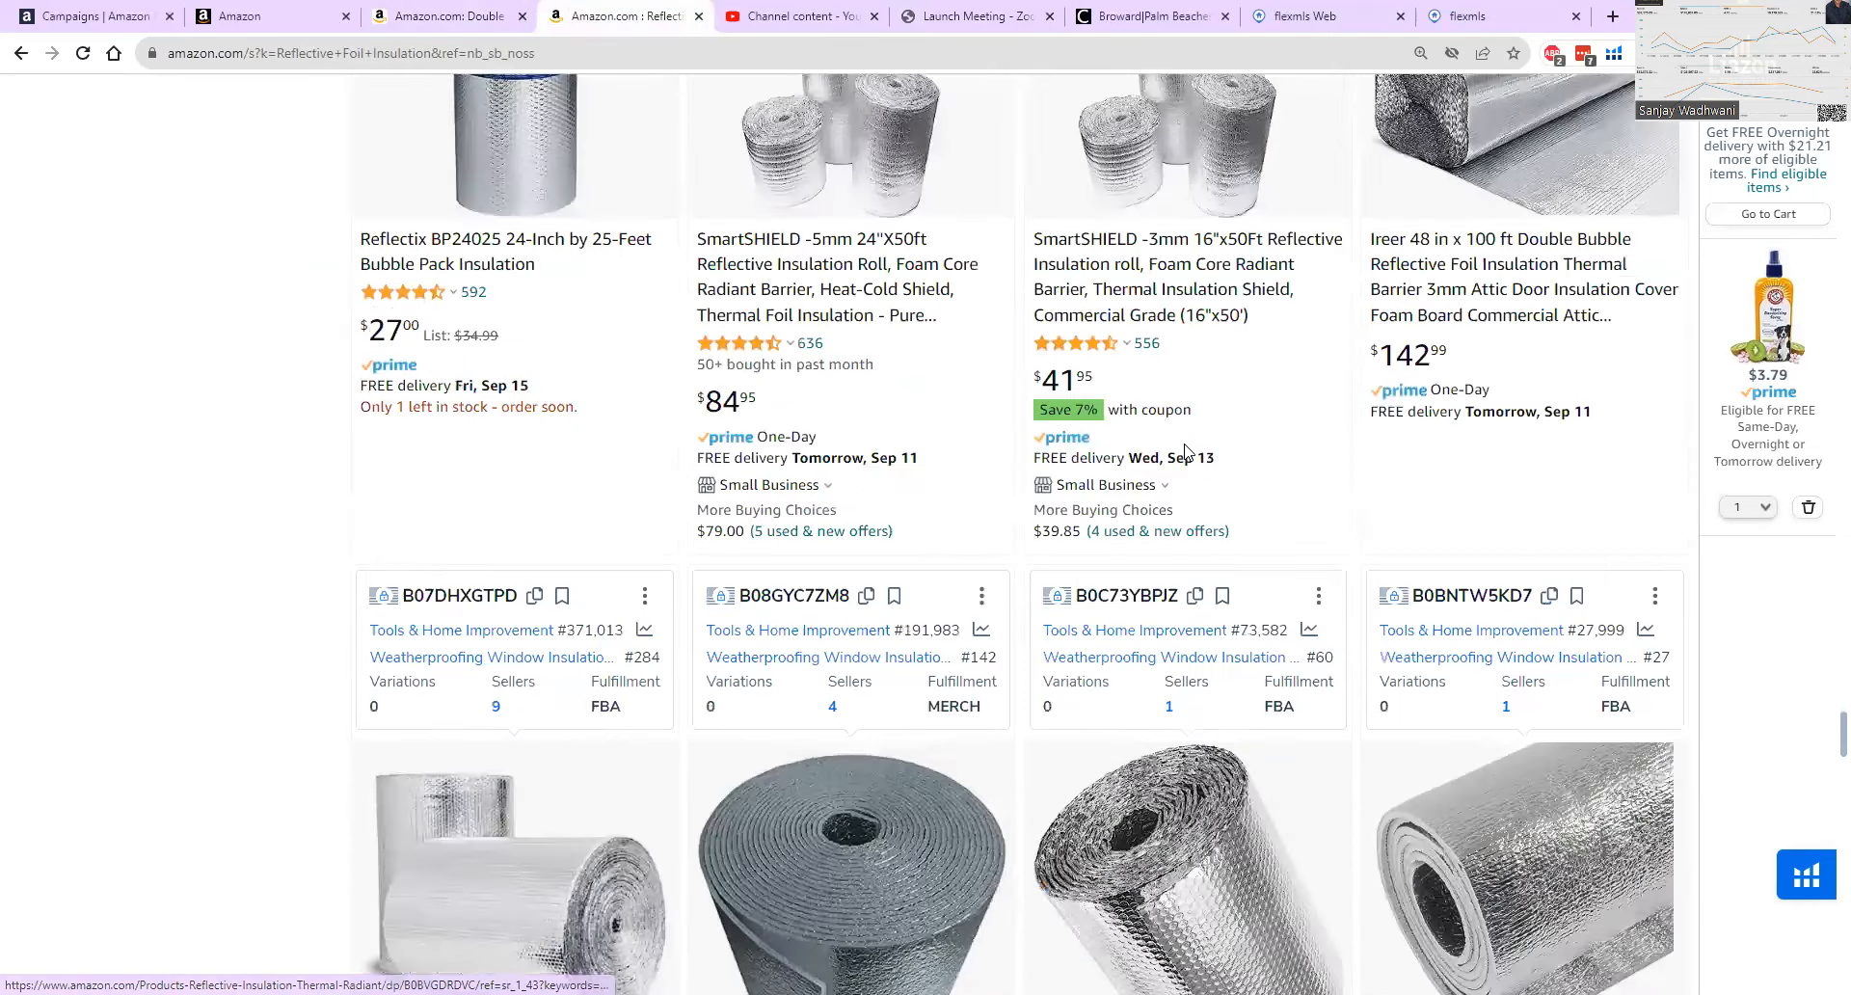
scroll(1187, 453, "down", 4)
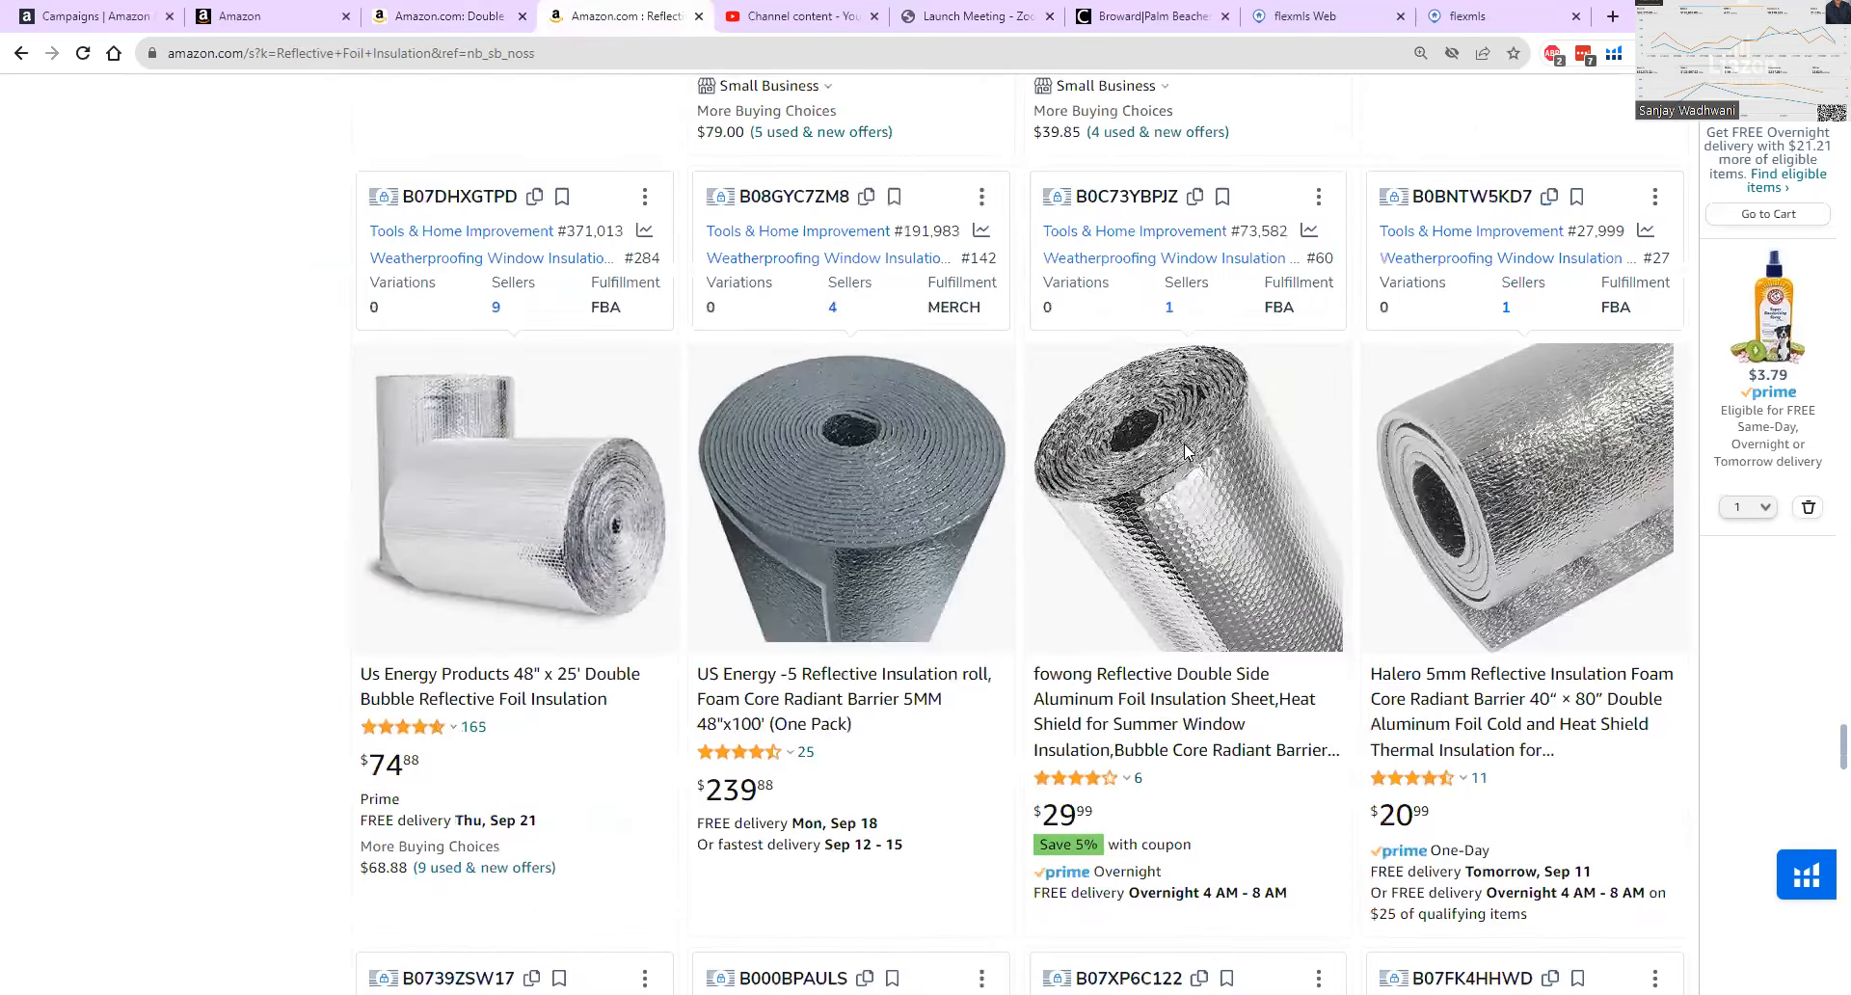
scroll(1186, 451, "down", 11)
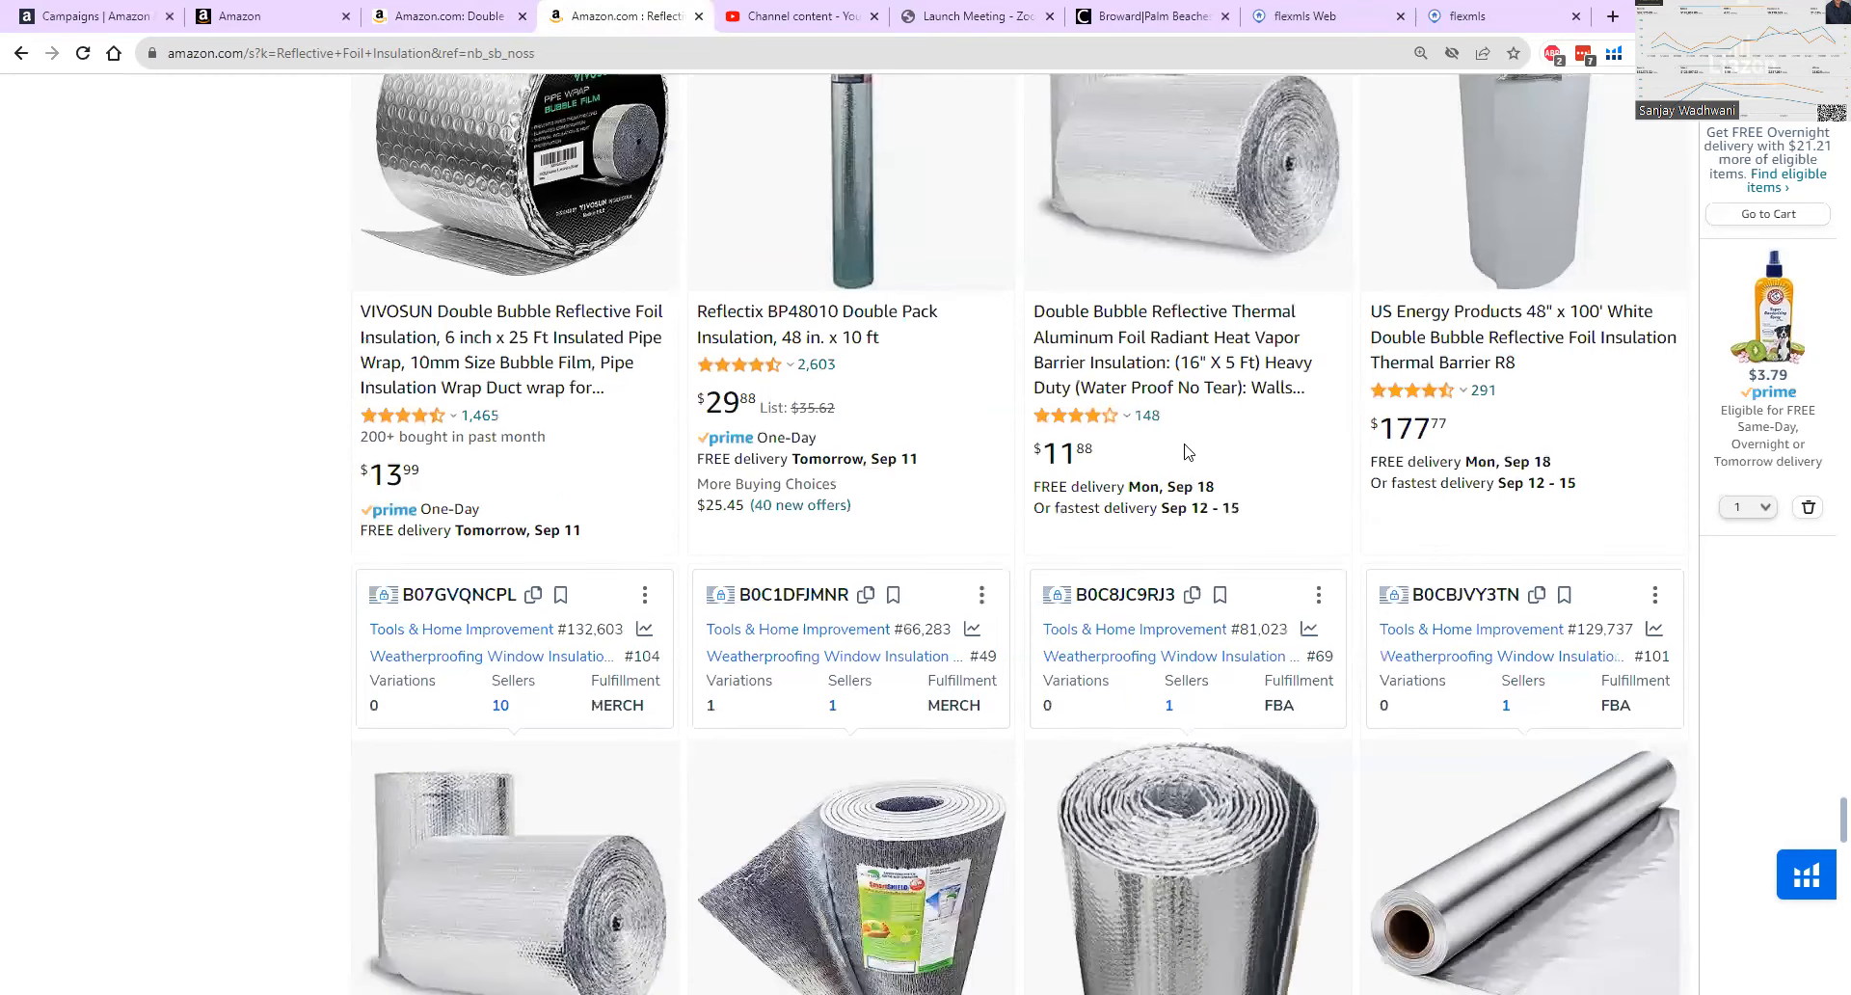
scroll(1187, 451, "up", 1)
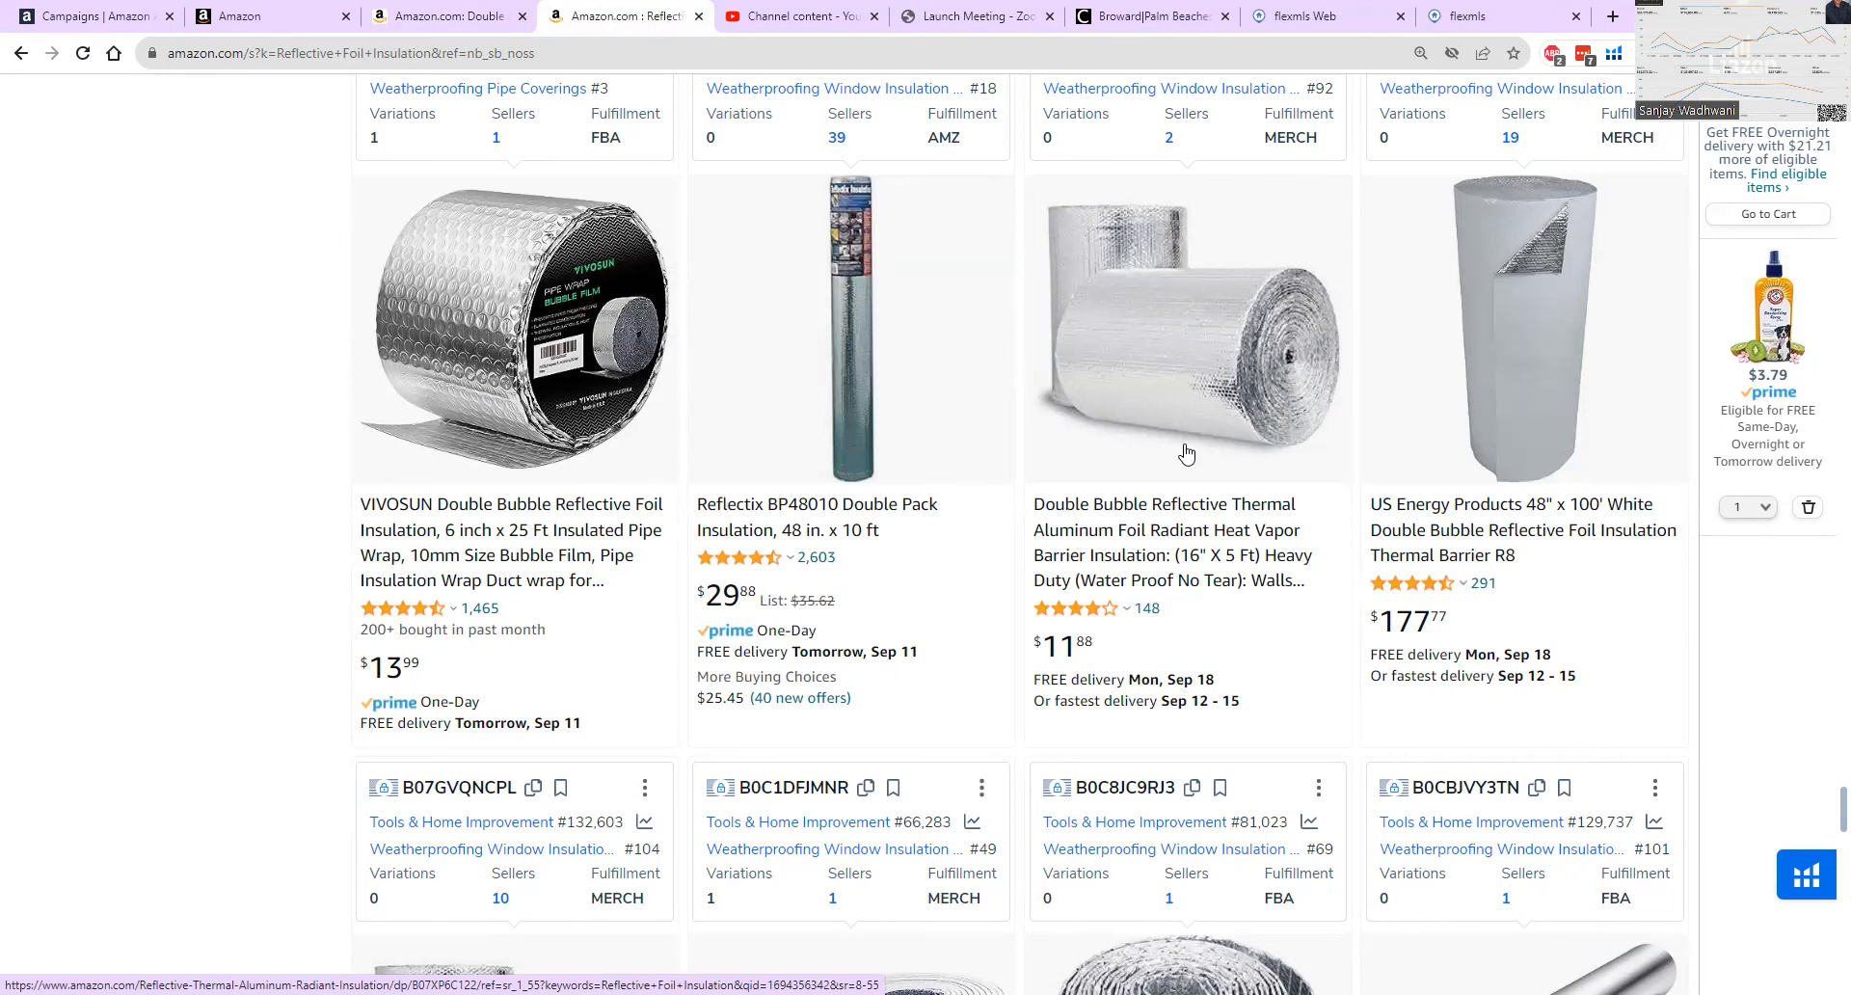
scroll(1186, 453, "down", 3)
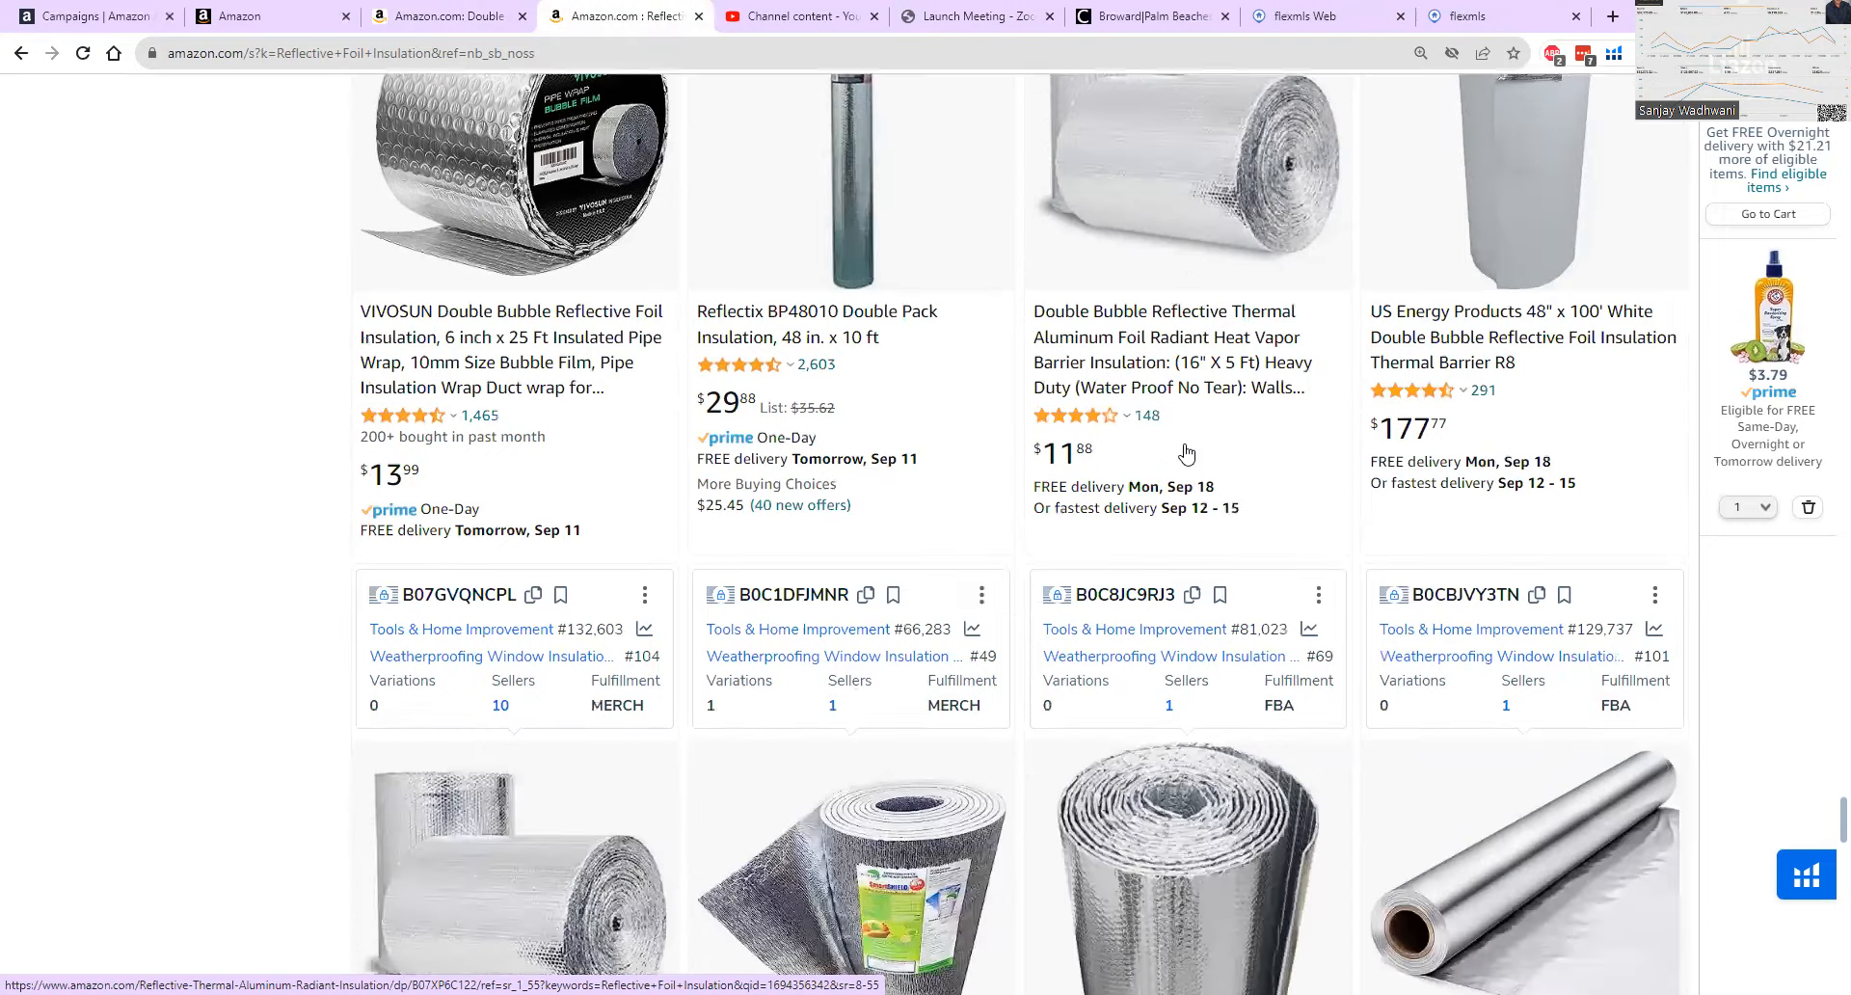
scroll(1165, 593, "down", 1)
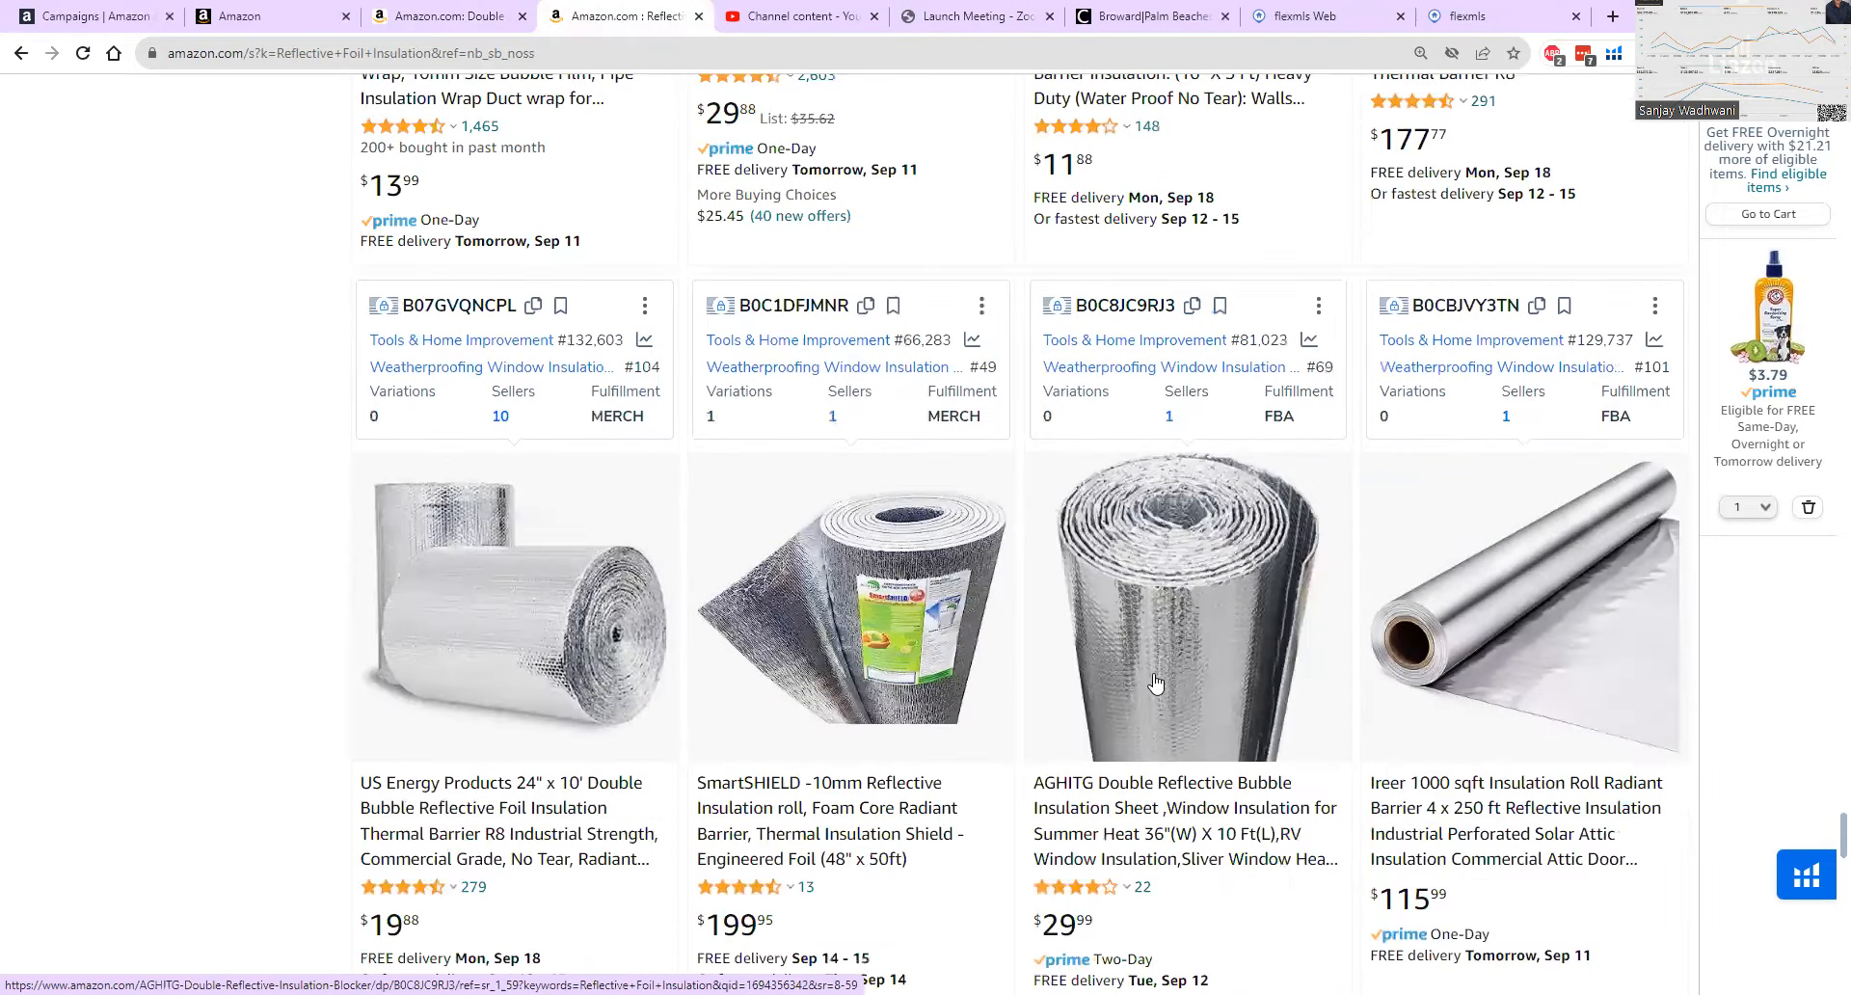
left_click(1188, 817)
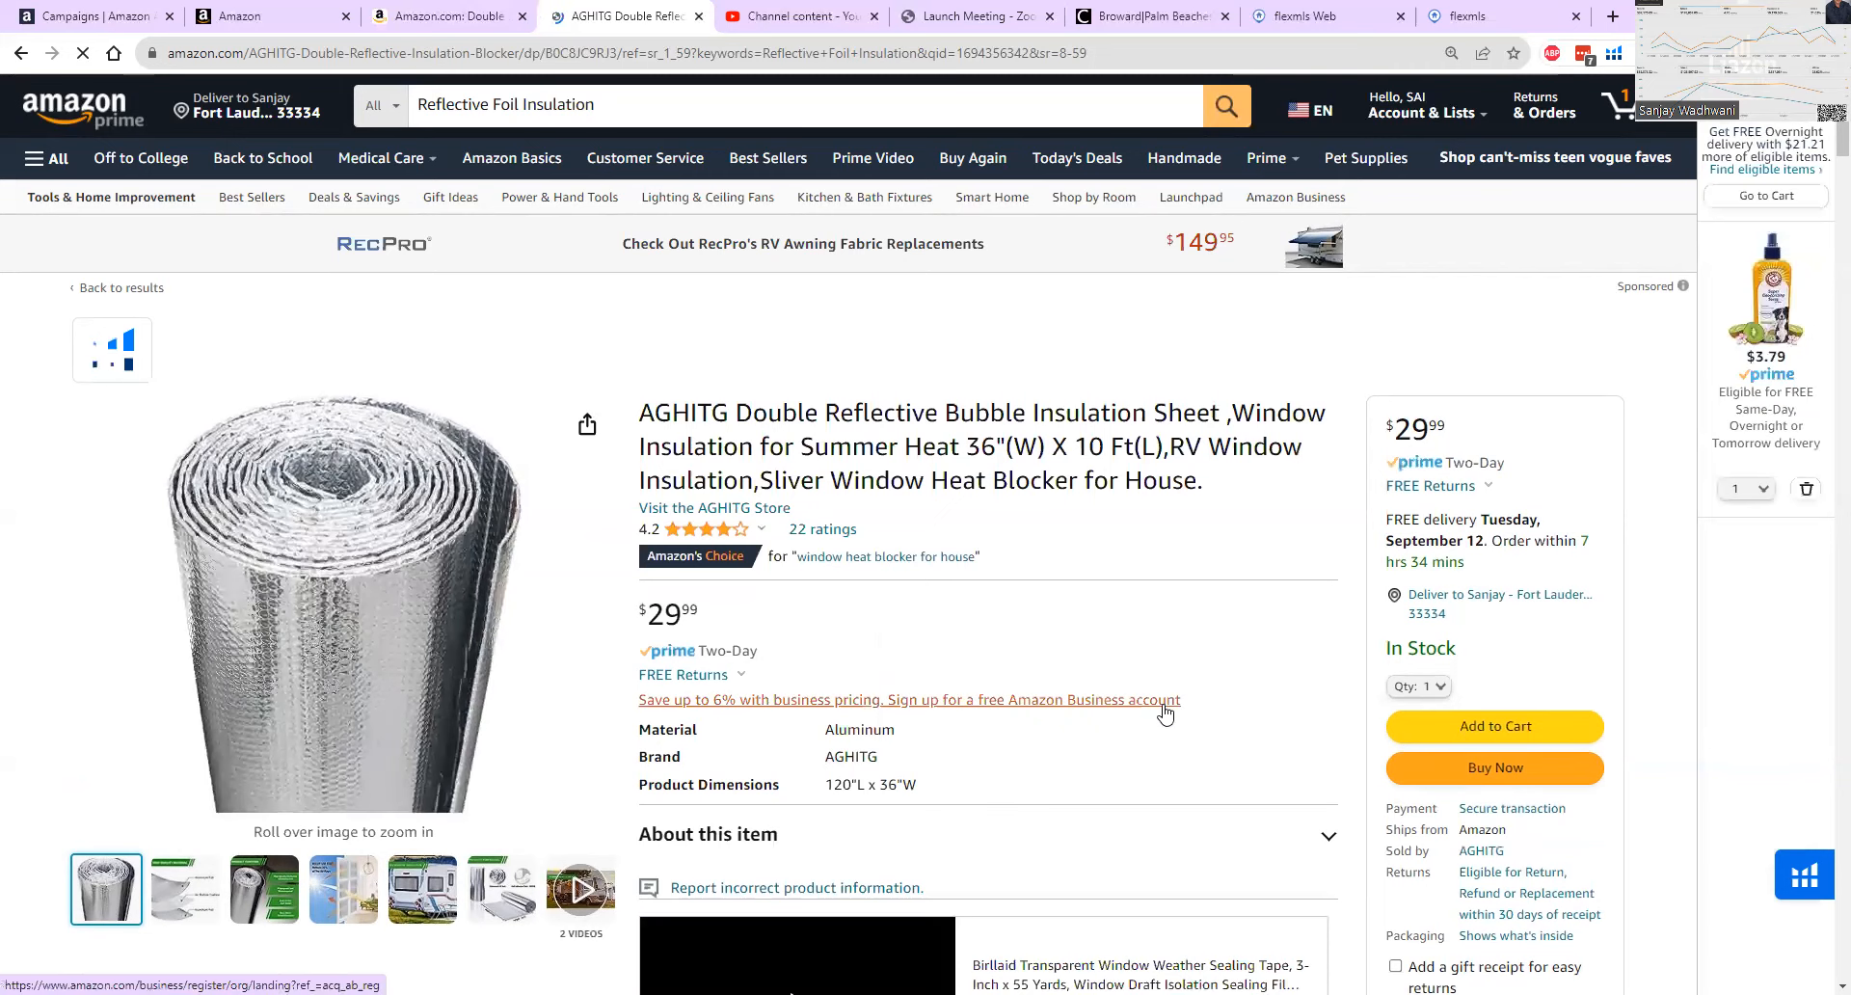
scroll(1199, 694, "down", 3)
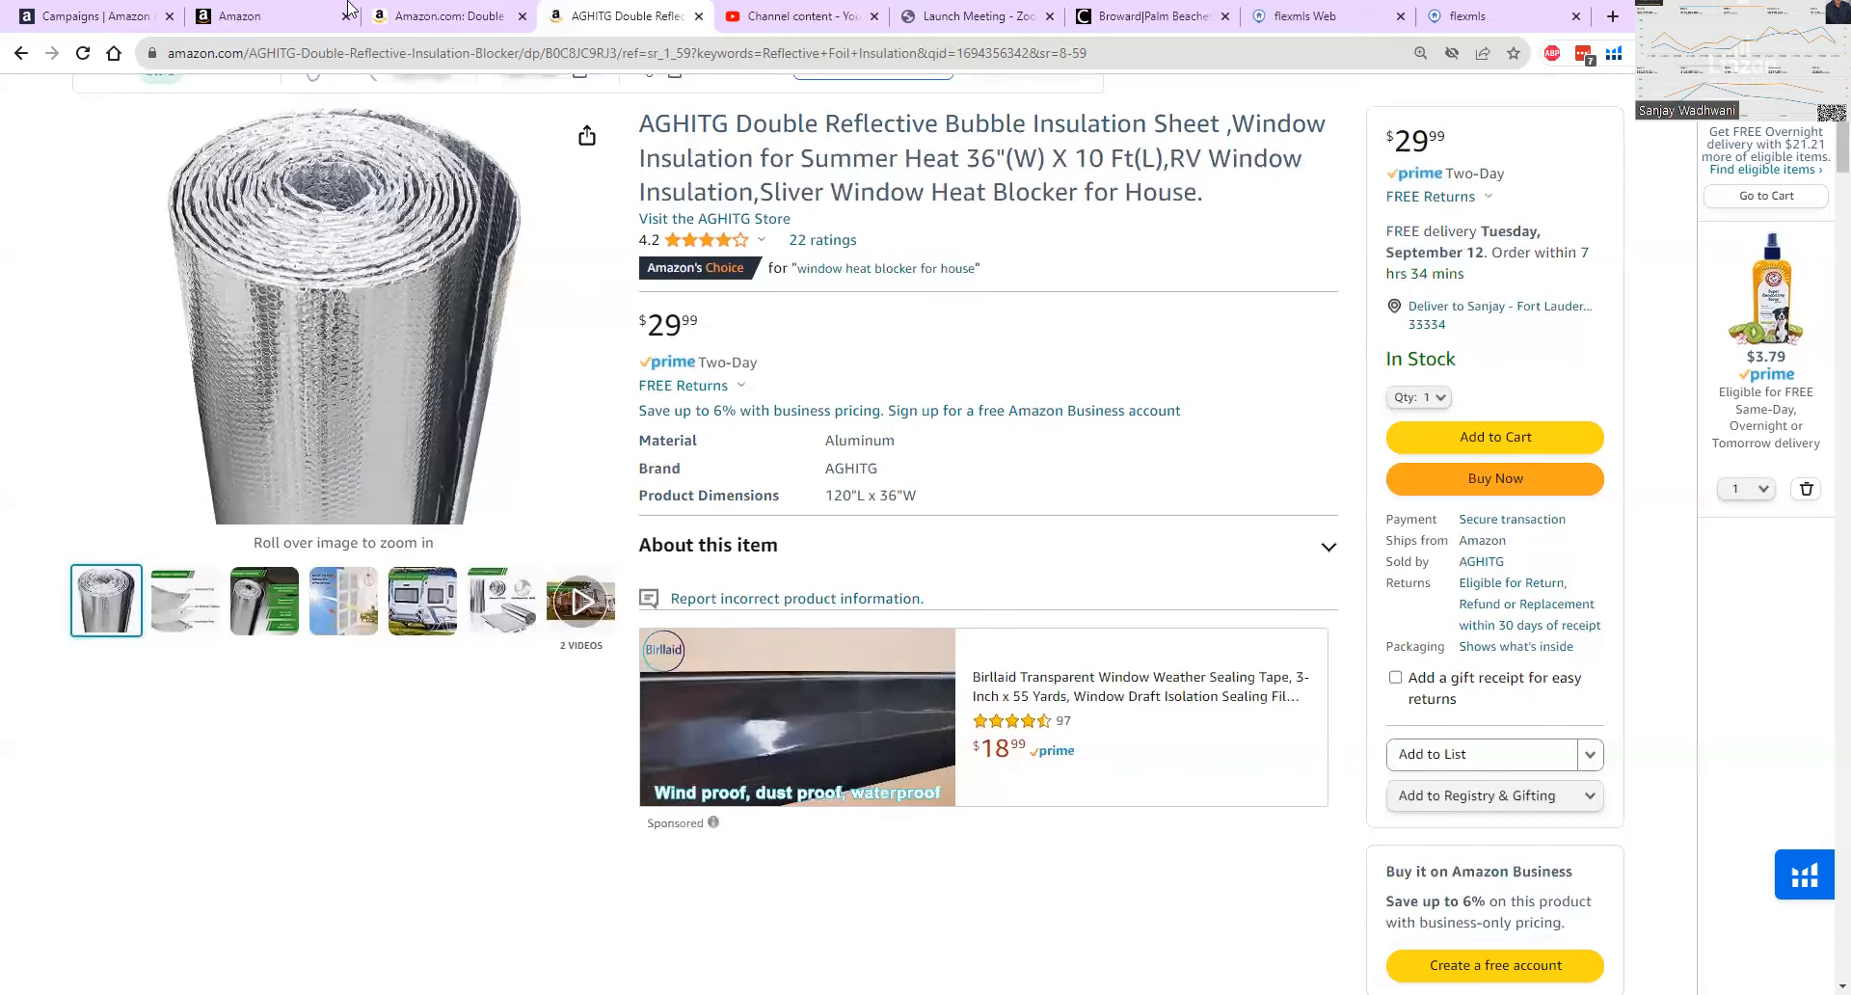
Go back from the Double Bubble Reflective Foil Insulation listing to the previously visited Amazon page.
left_click(443, 19)
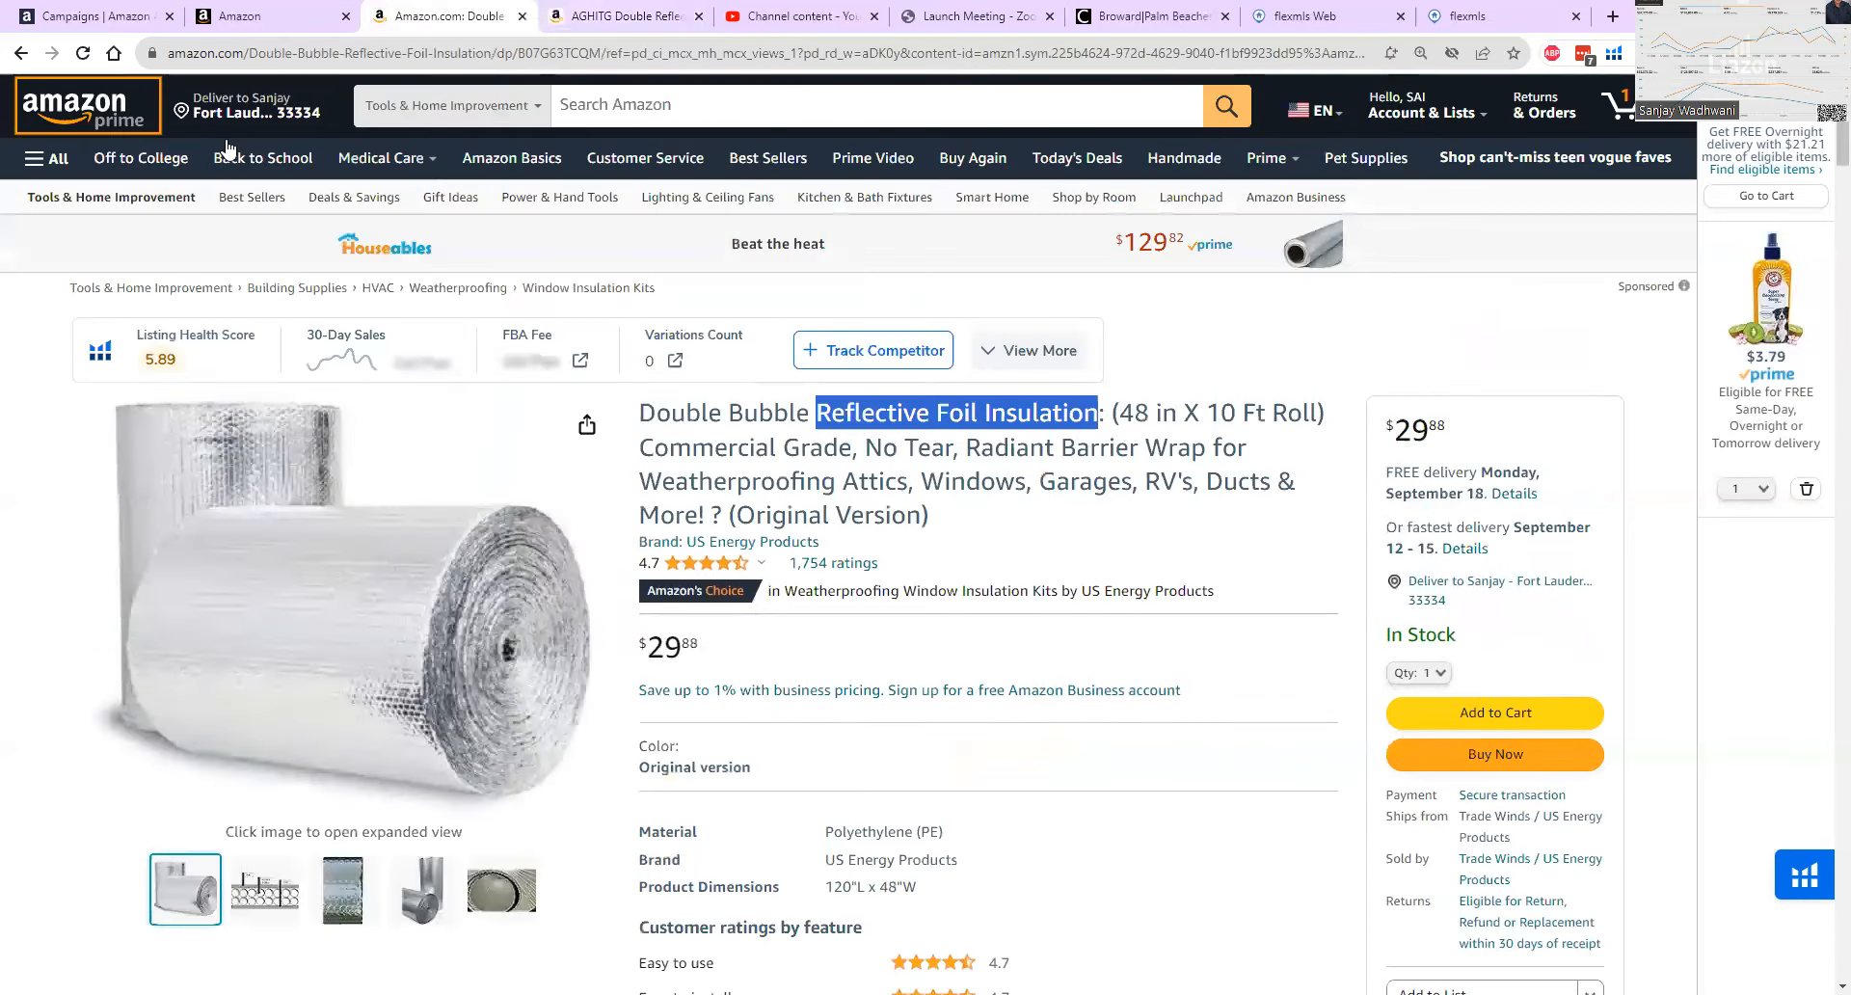
left_click(32, 84)
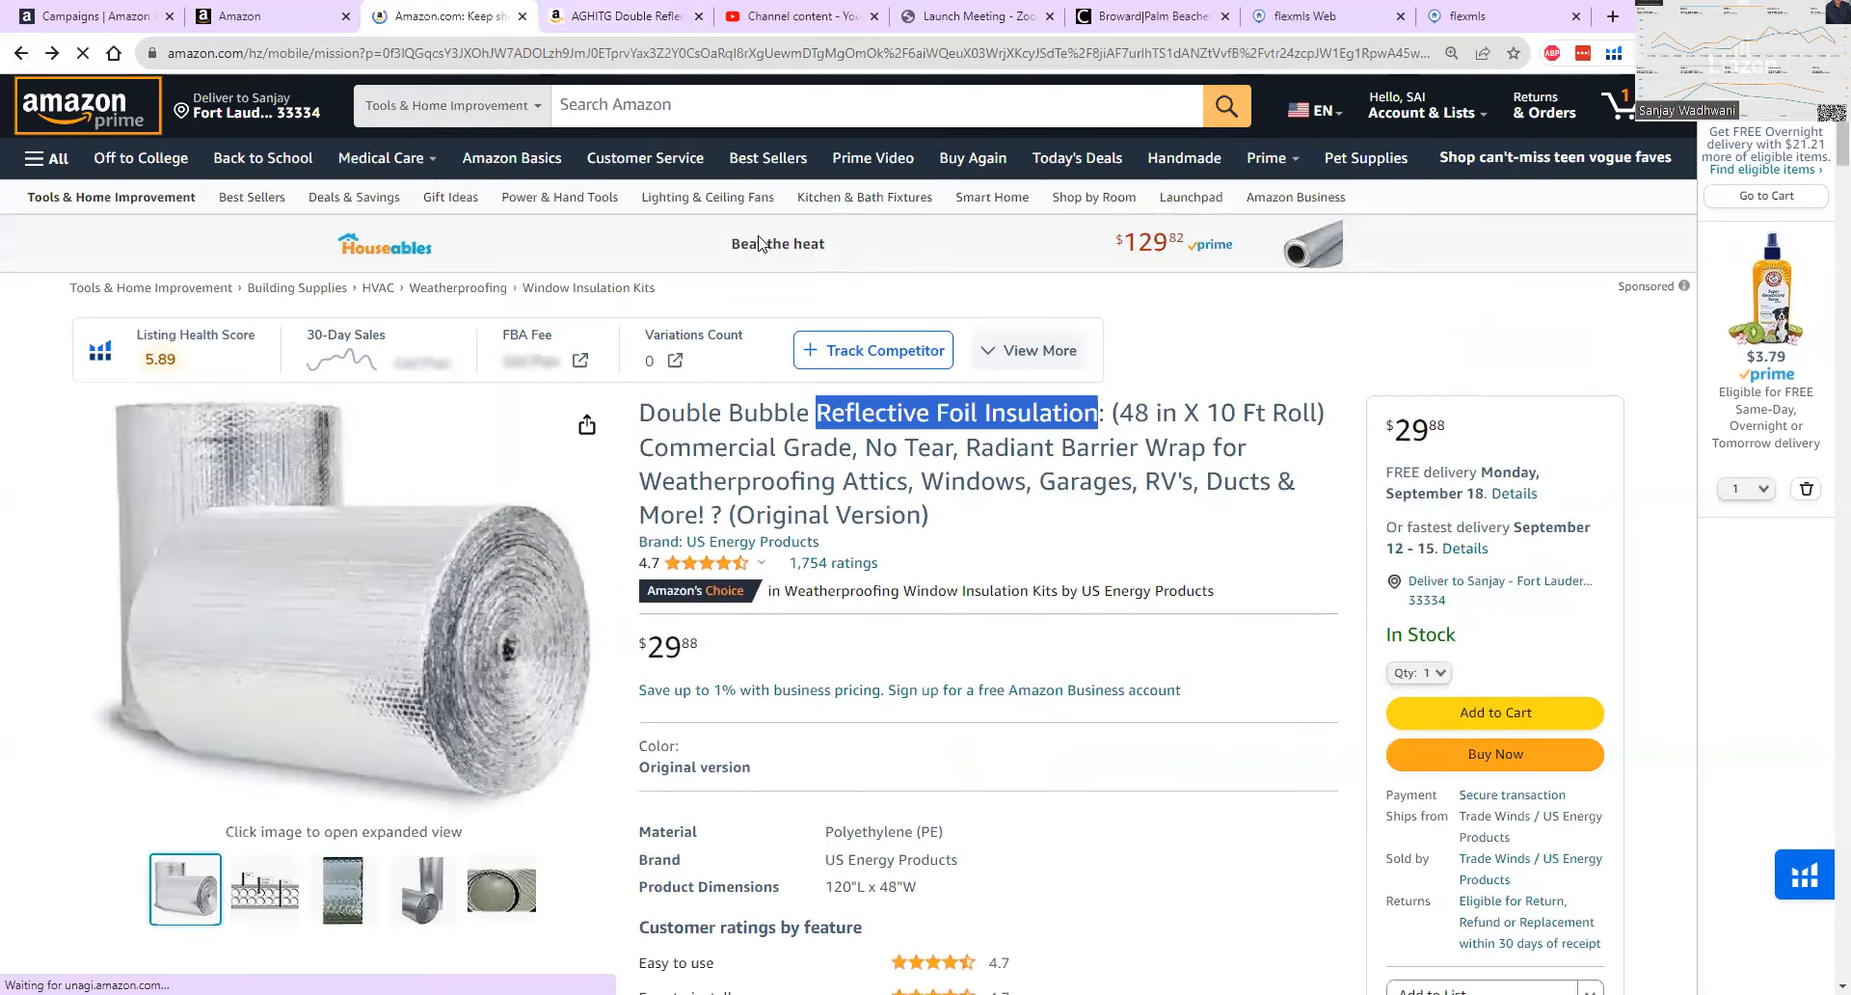
scroll(848, 335, "down", 3)
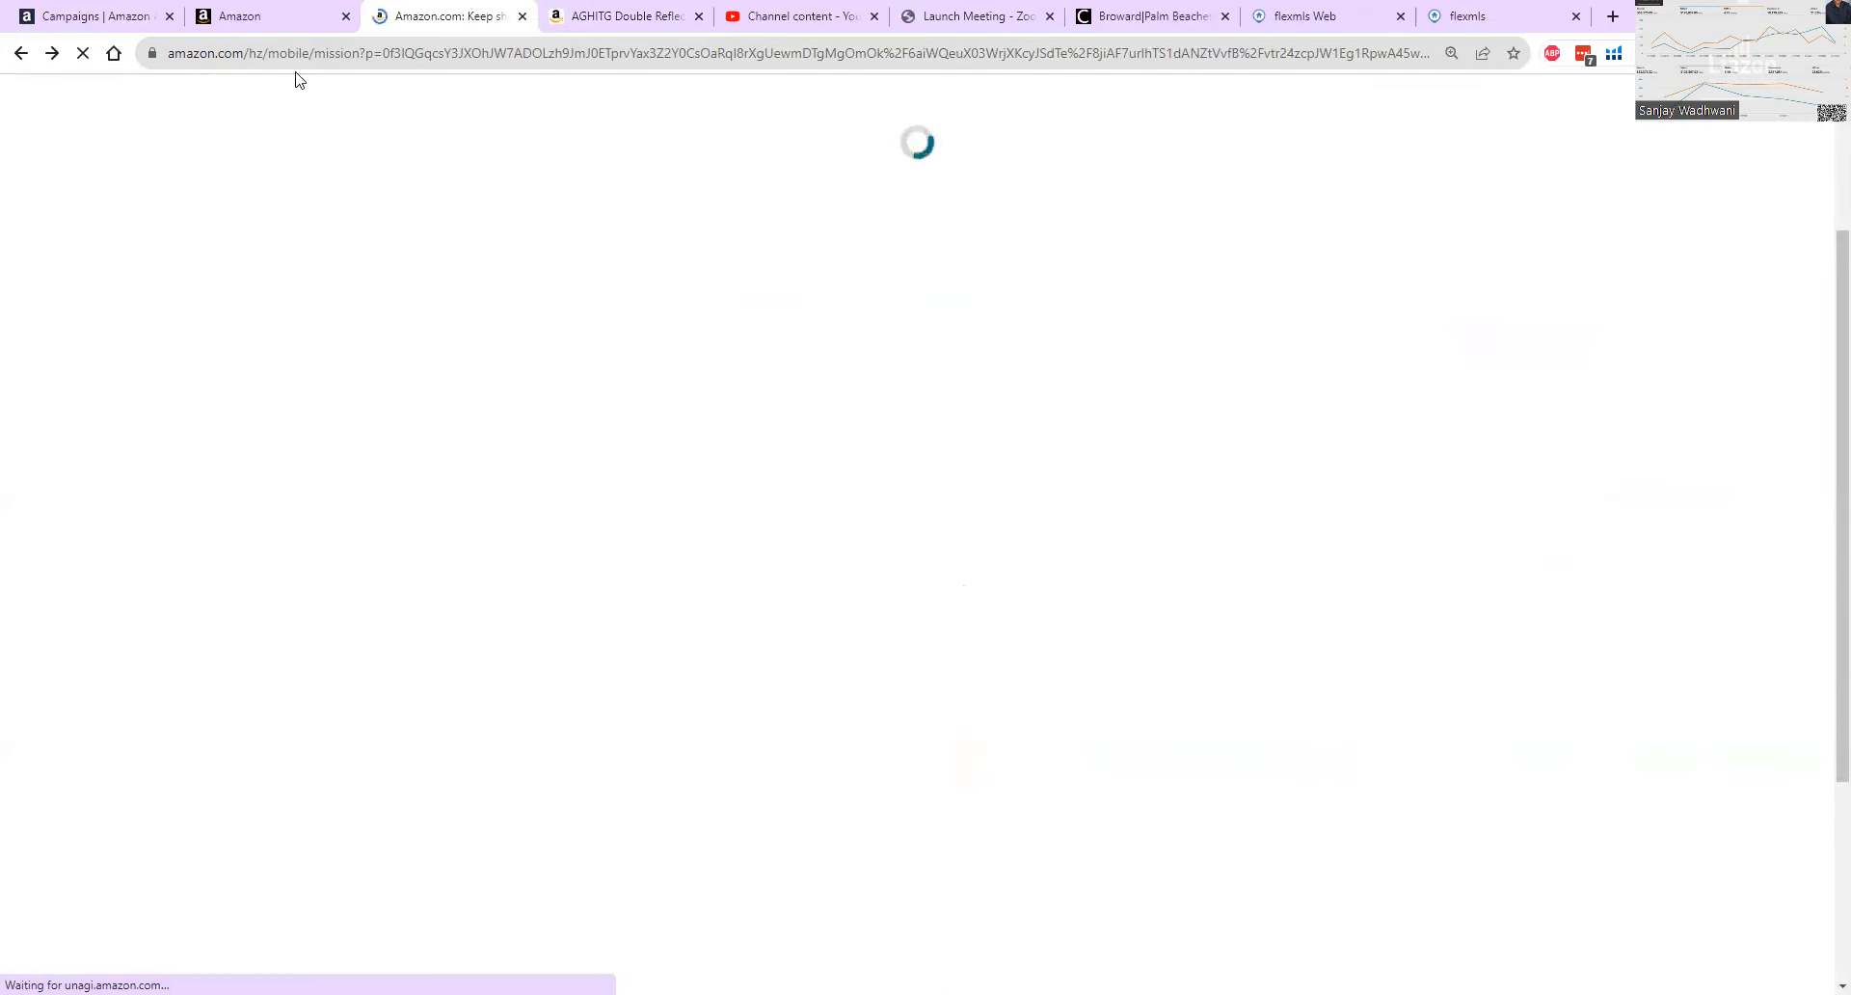
Switch to the Seller Central home page and look through its recommendation cards.
left_click(267, 25)
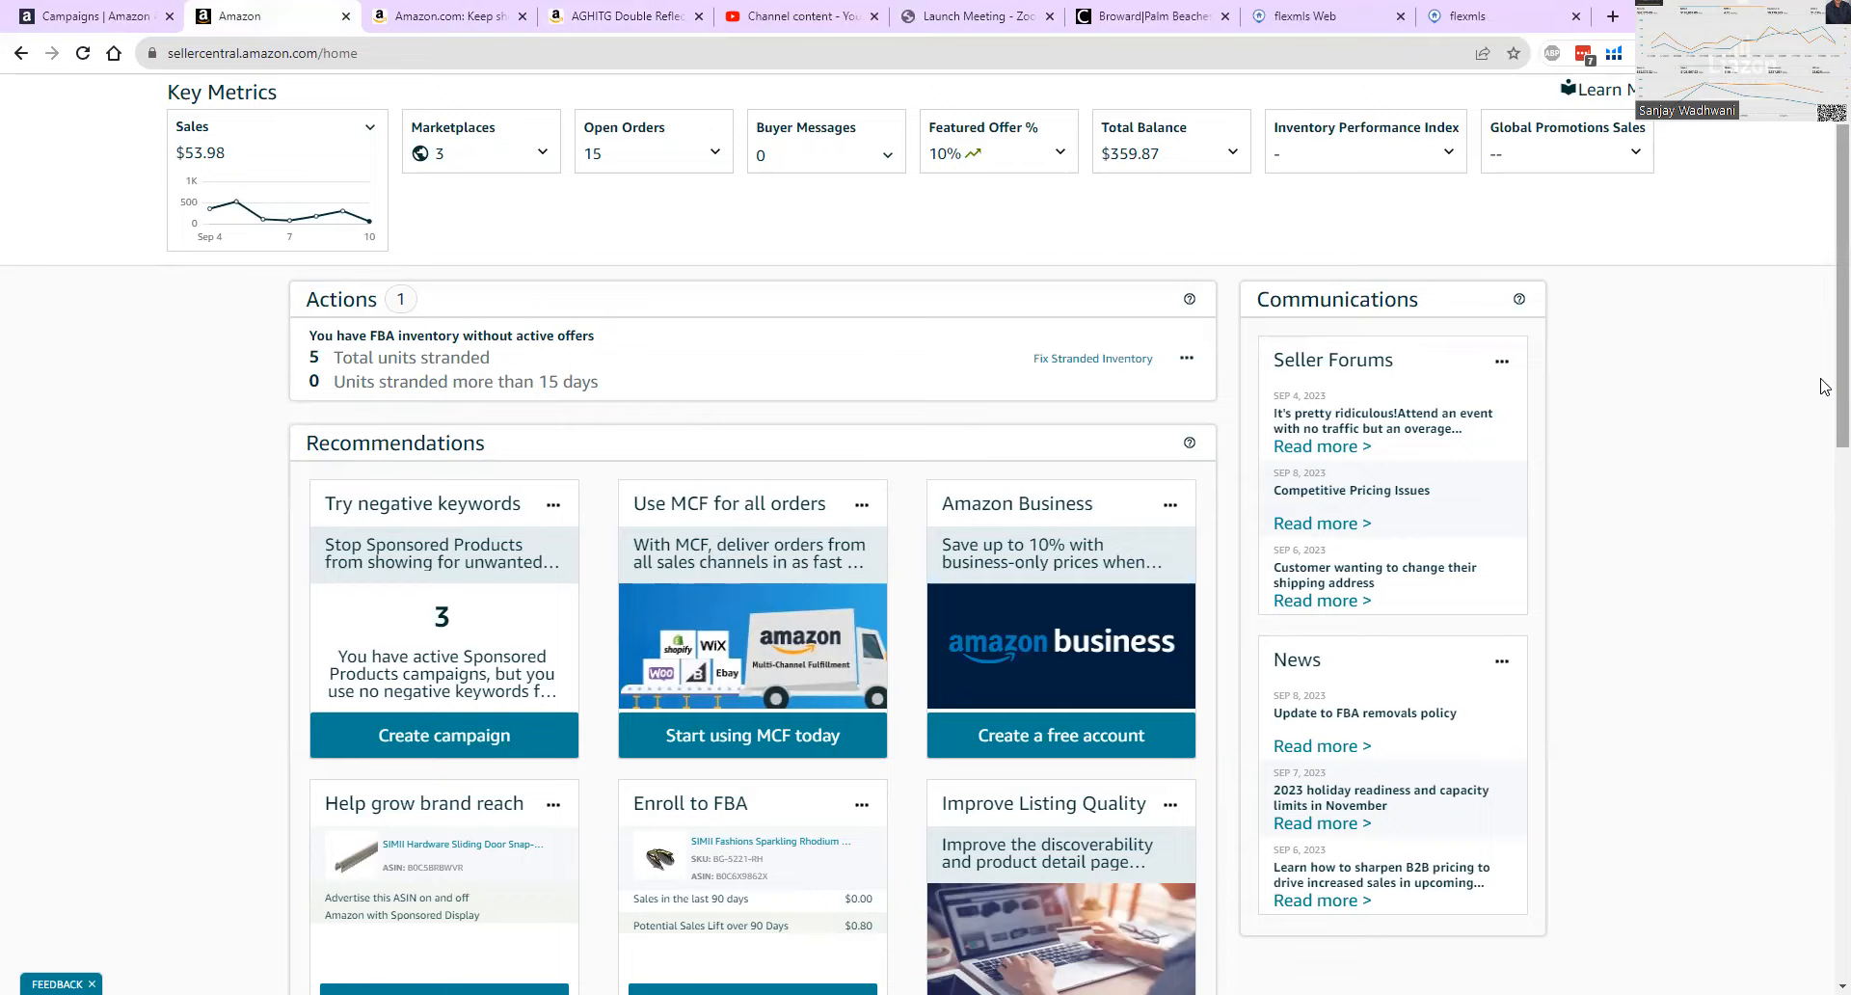
scroll(1822, 395, "down", 3)
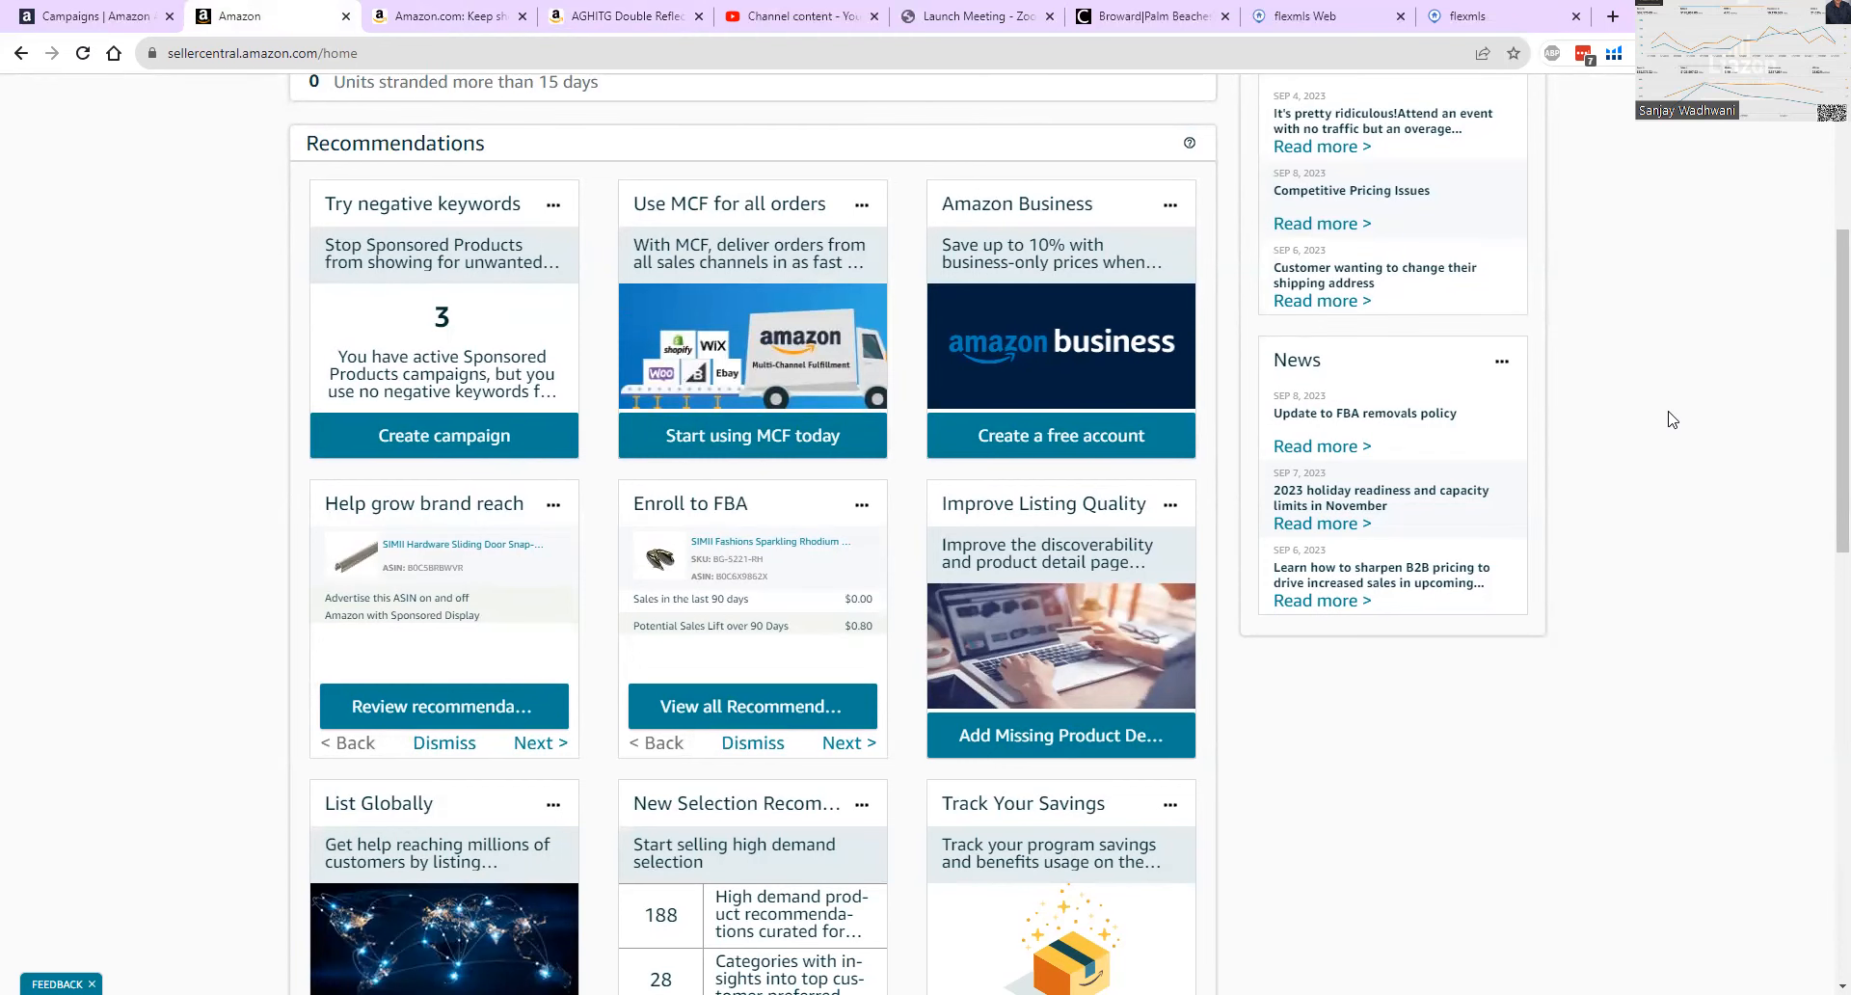
scroll(1667, 425, "down", 5)
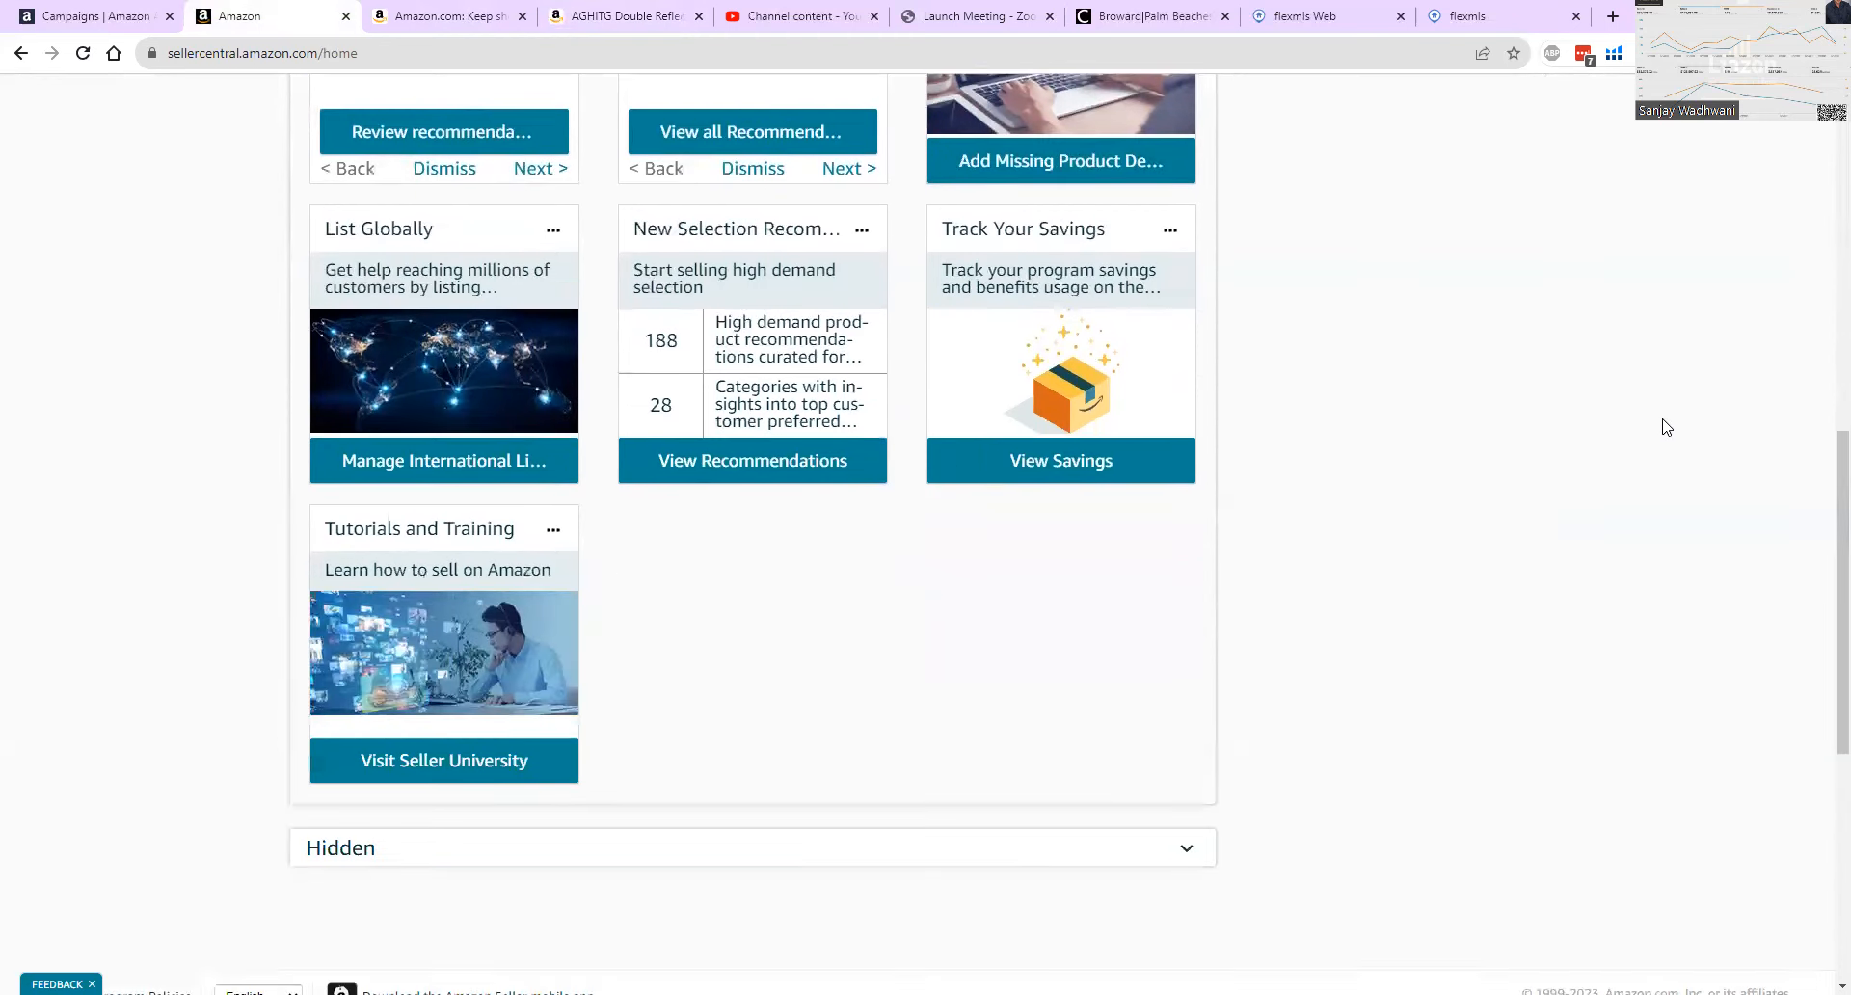
scroll(1667, 427, "up", 2)
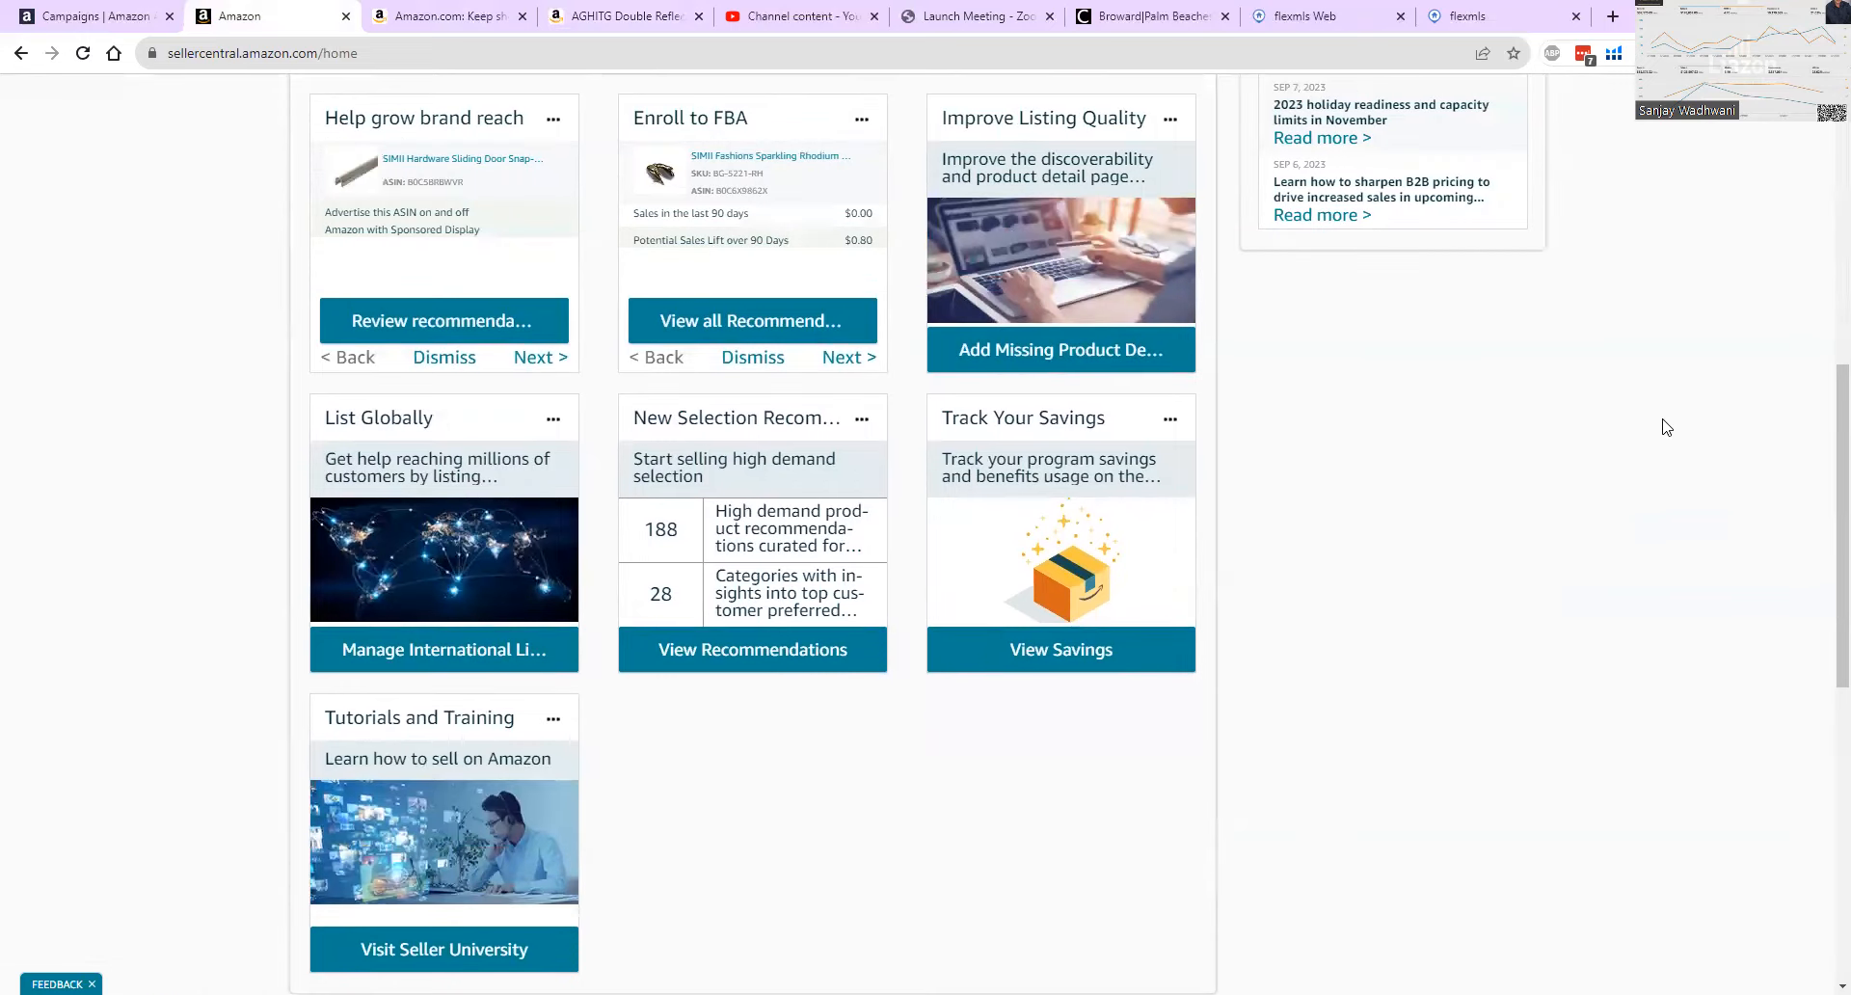
scroll(1667, 428, "up", 7)
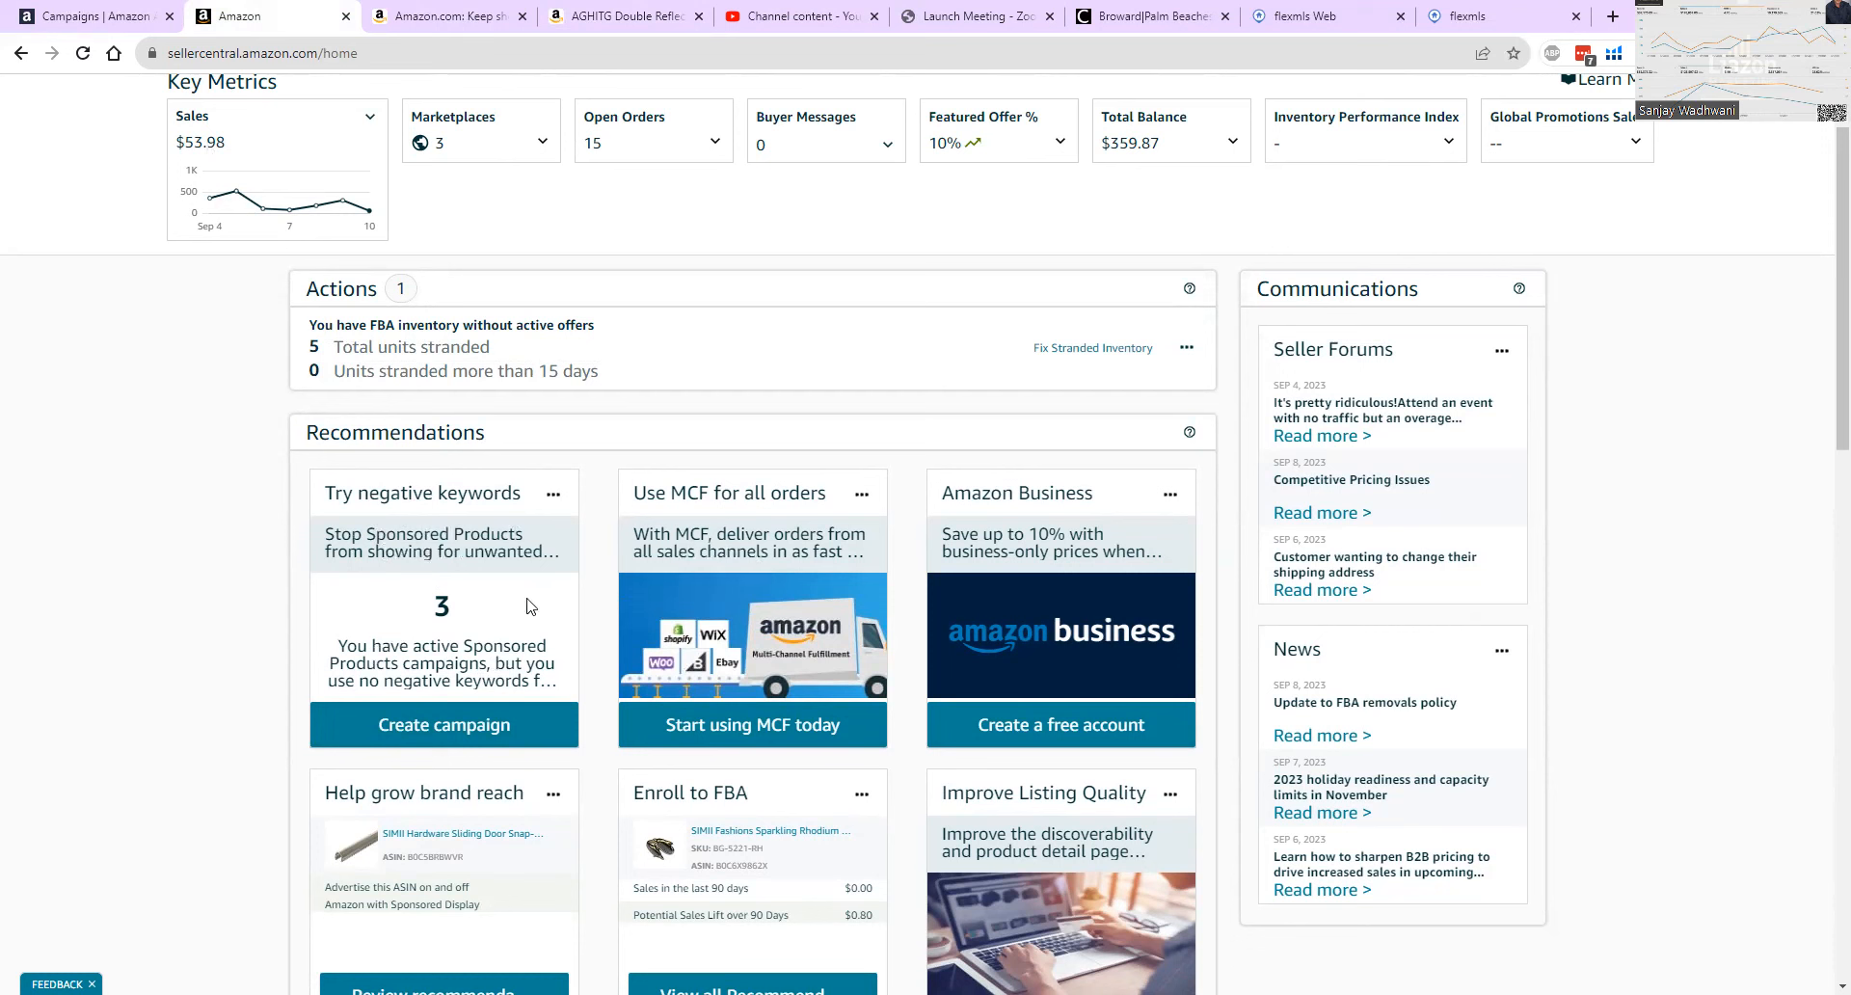
Switch to the Amazon Ads campaign manager and examine the lifetime performance chart and the campaign list.
left_click(94, 19)
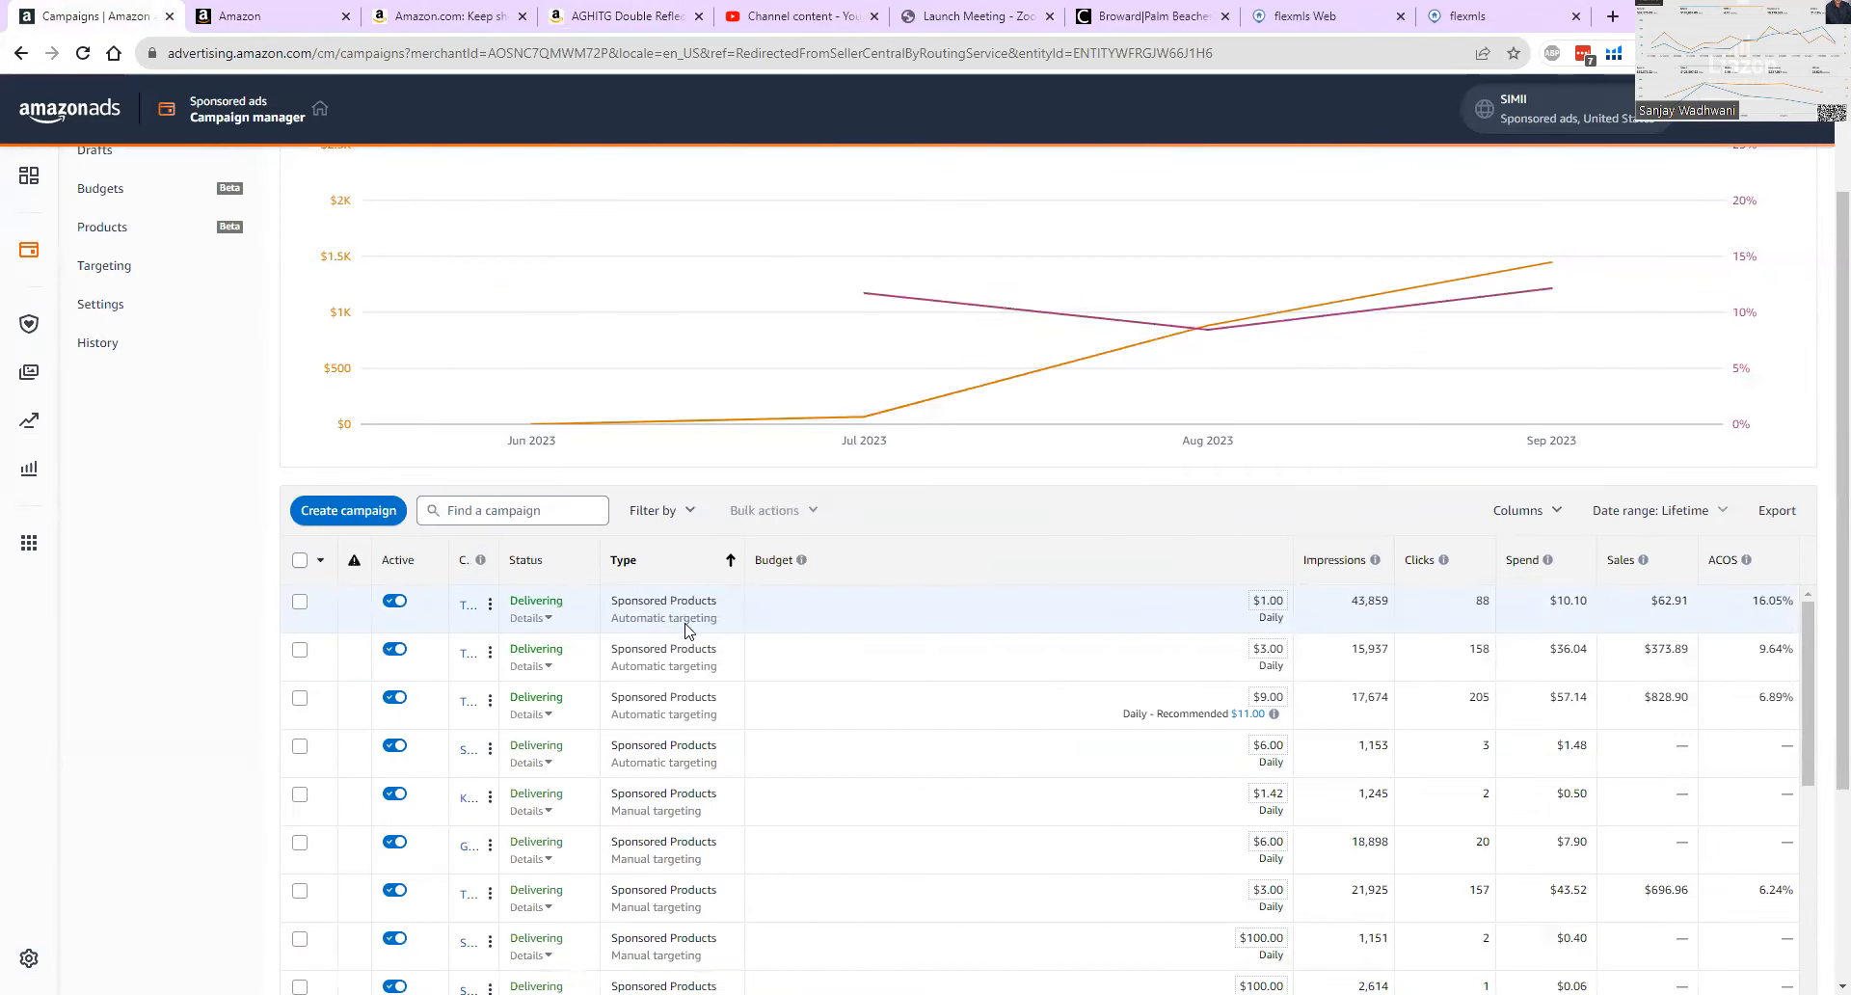
scroll(675, 640, "up", 1)
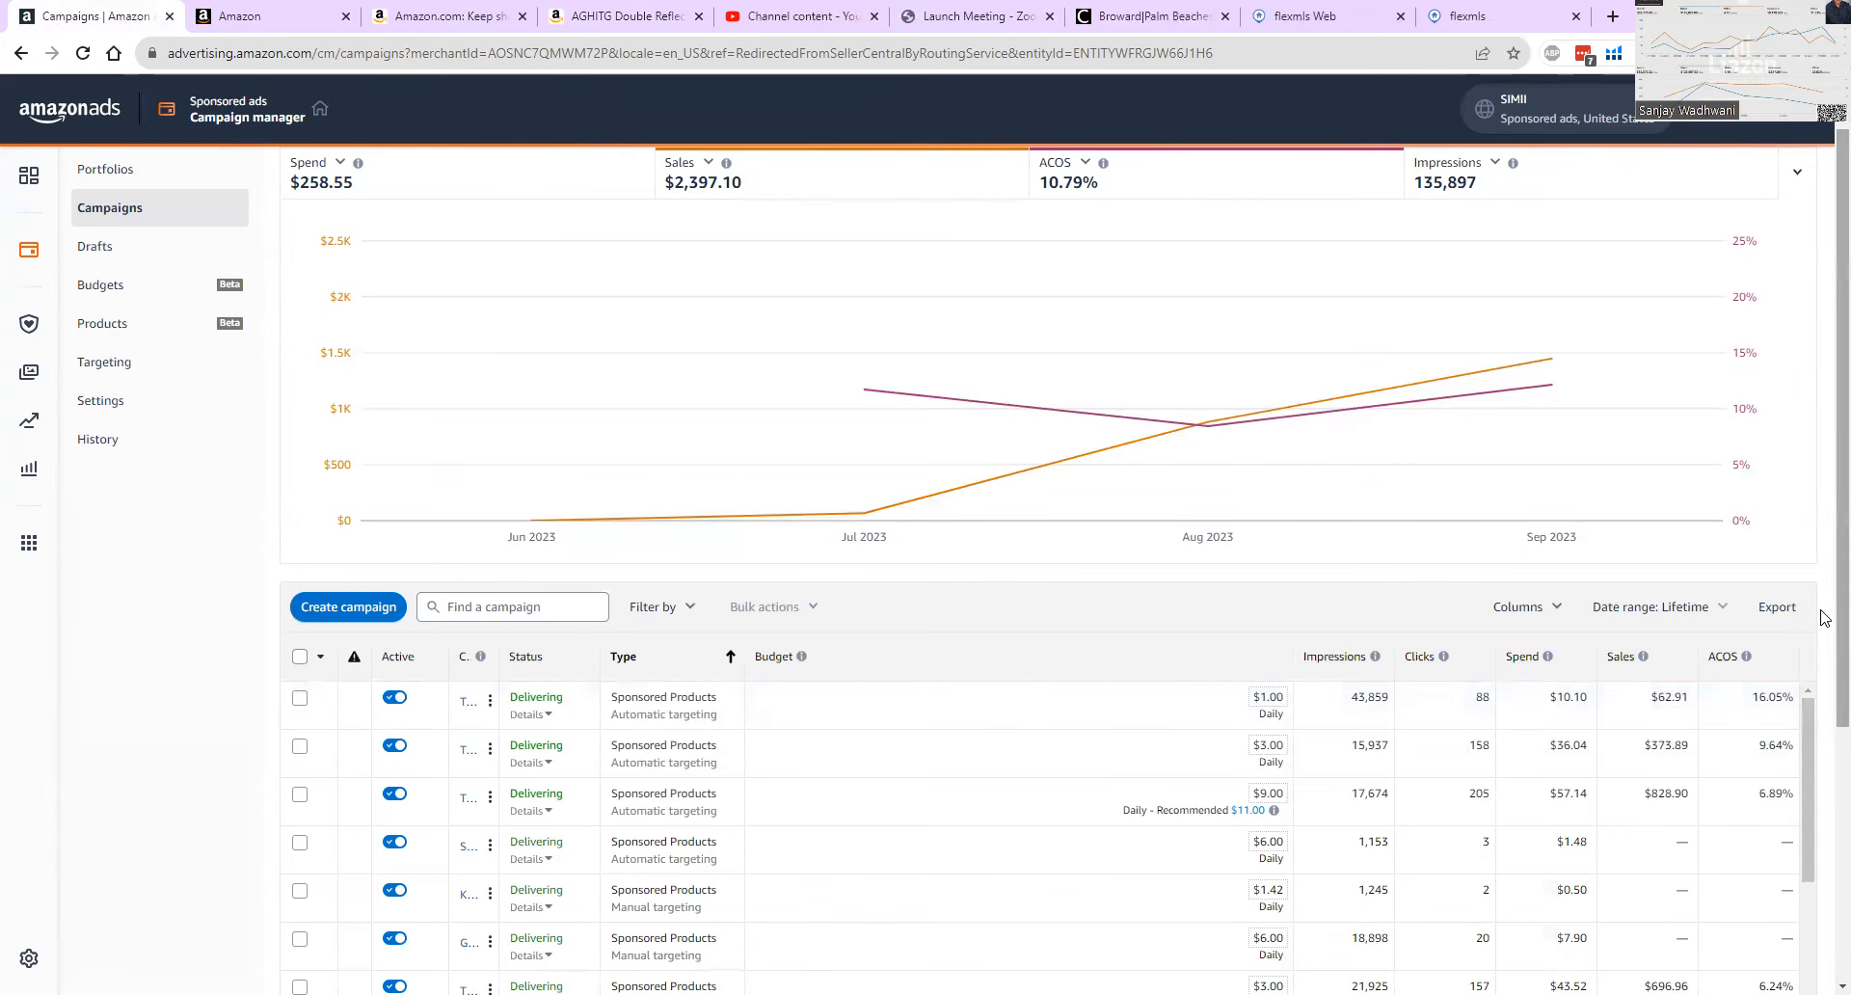
left_click_drag(1841, 617, 1841, 635)
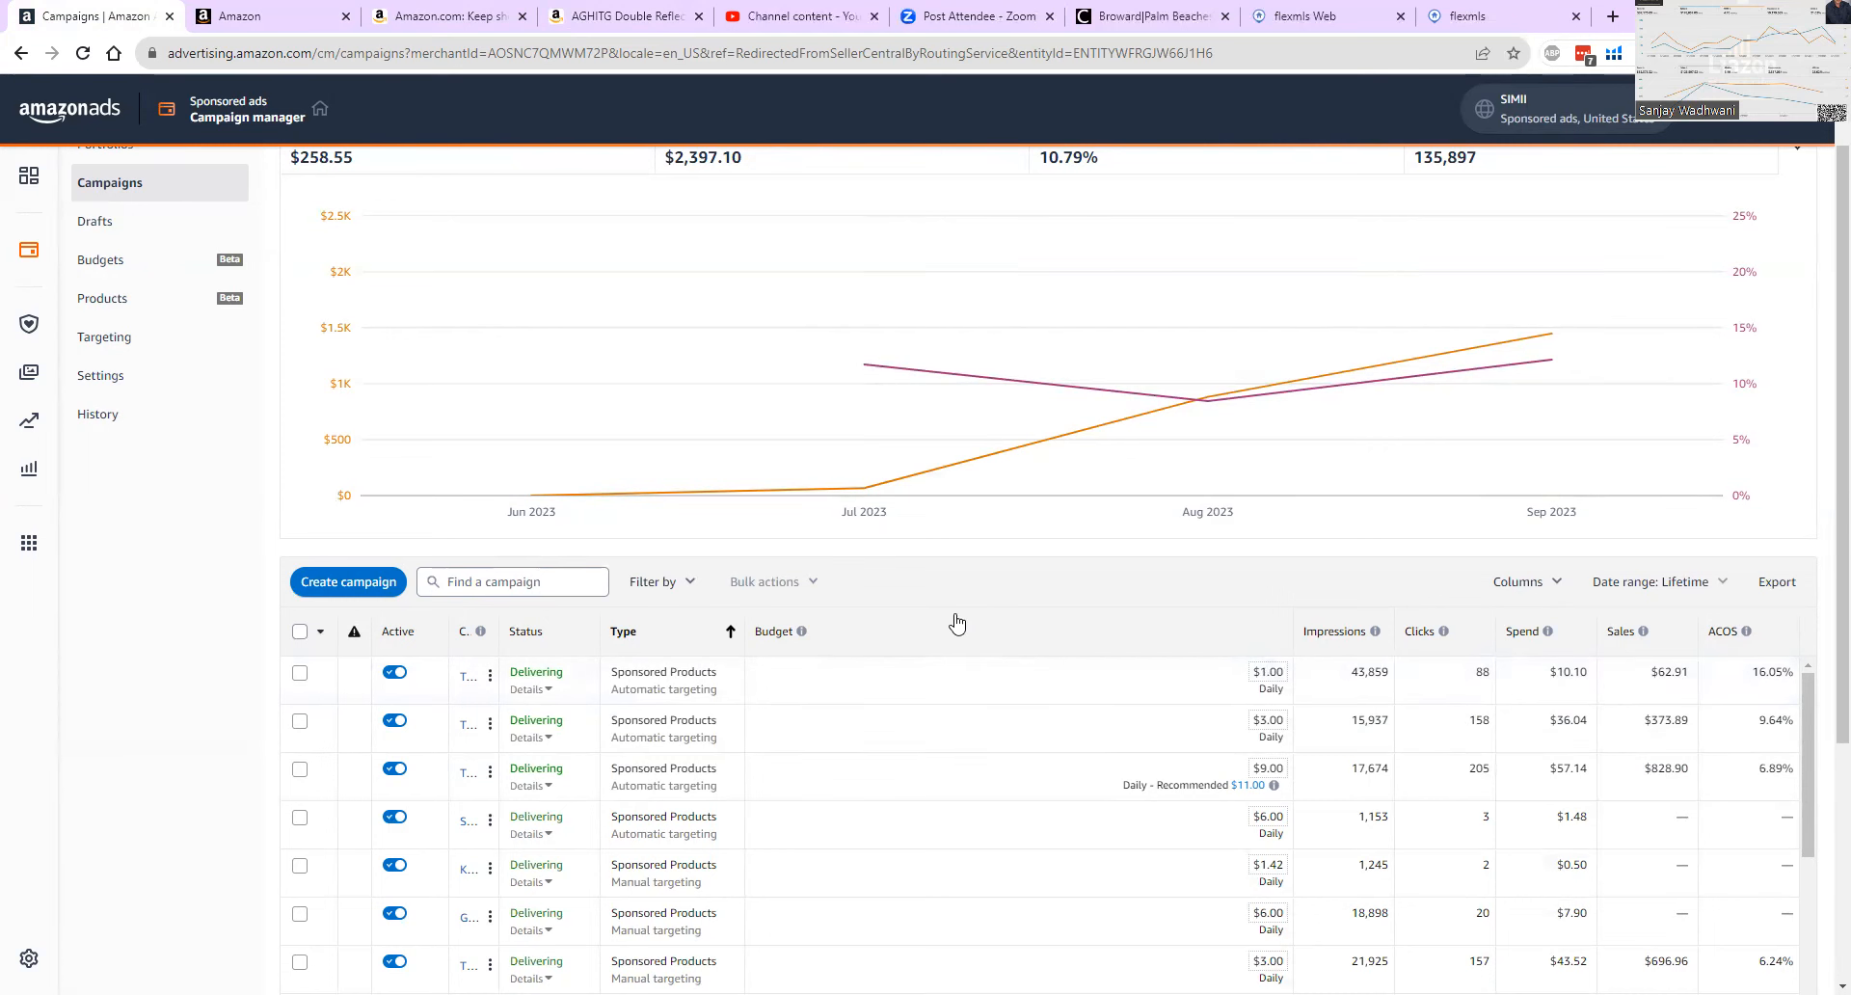
Check the negative keywords recommendation in Seller Central and examine the automatic targeting campaigns' budgets and ACOS in the Amazon Ads campaign manager.
left_click(302, 29)
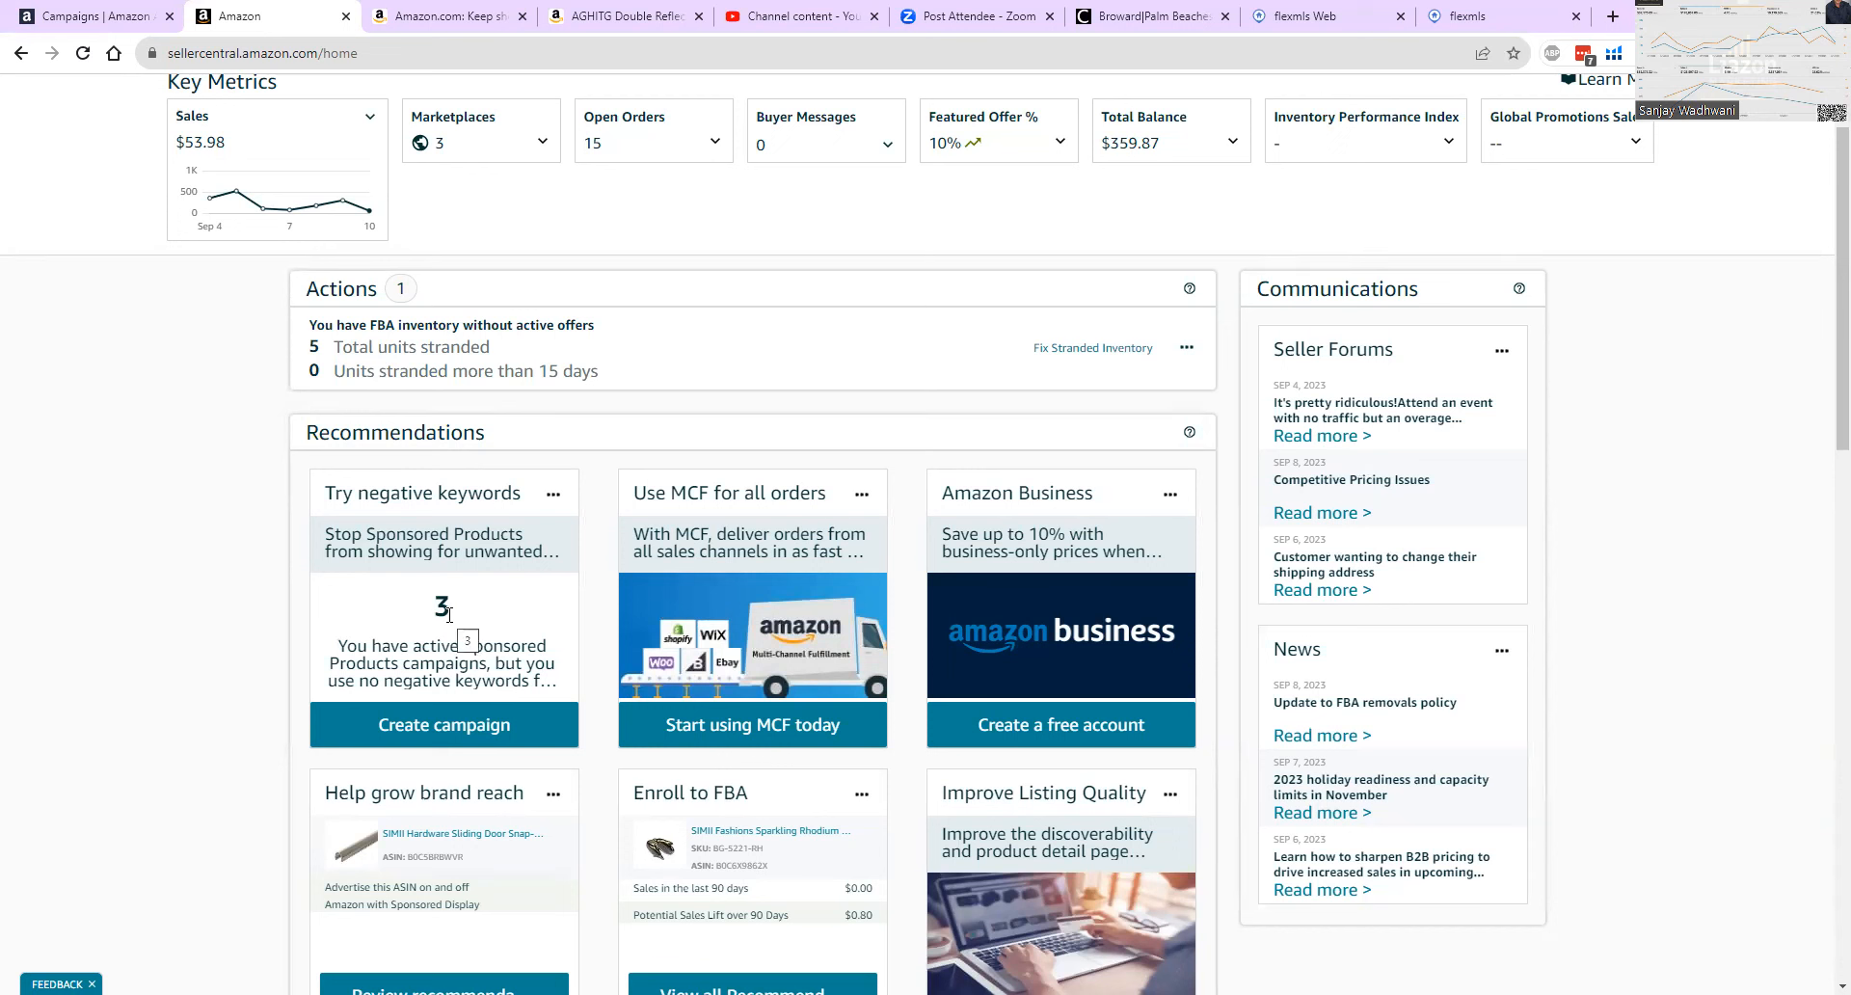
left_click(96, 16)
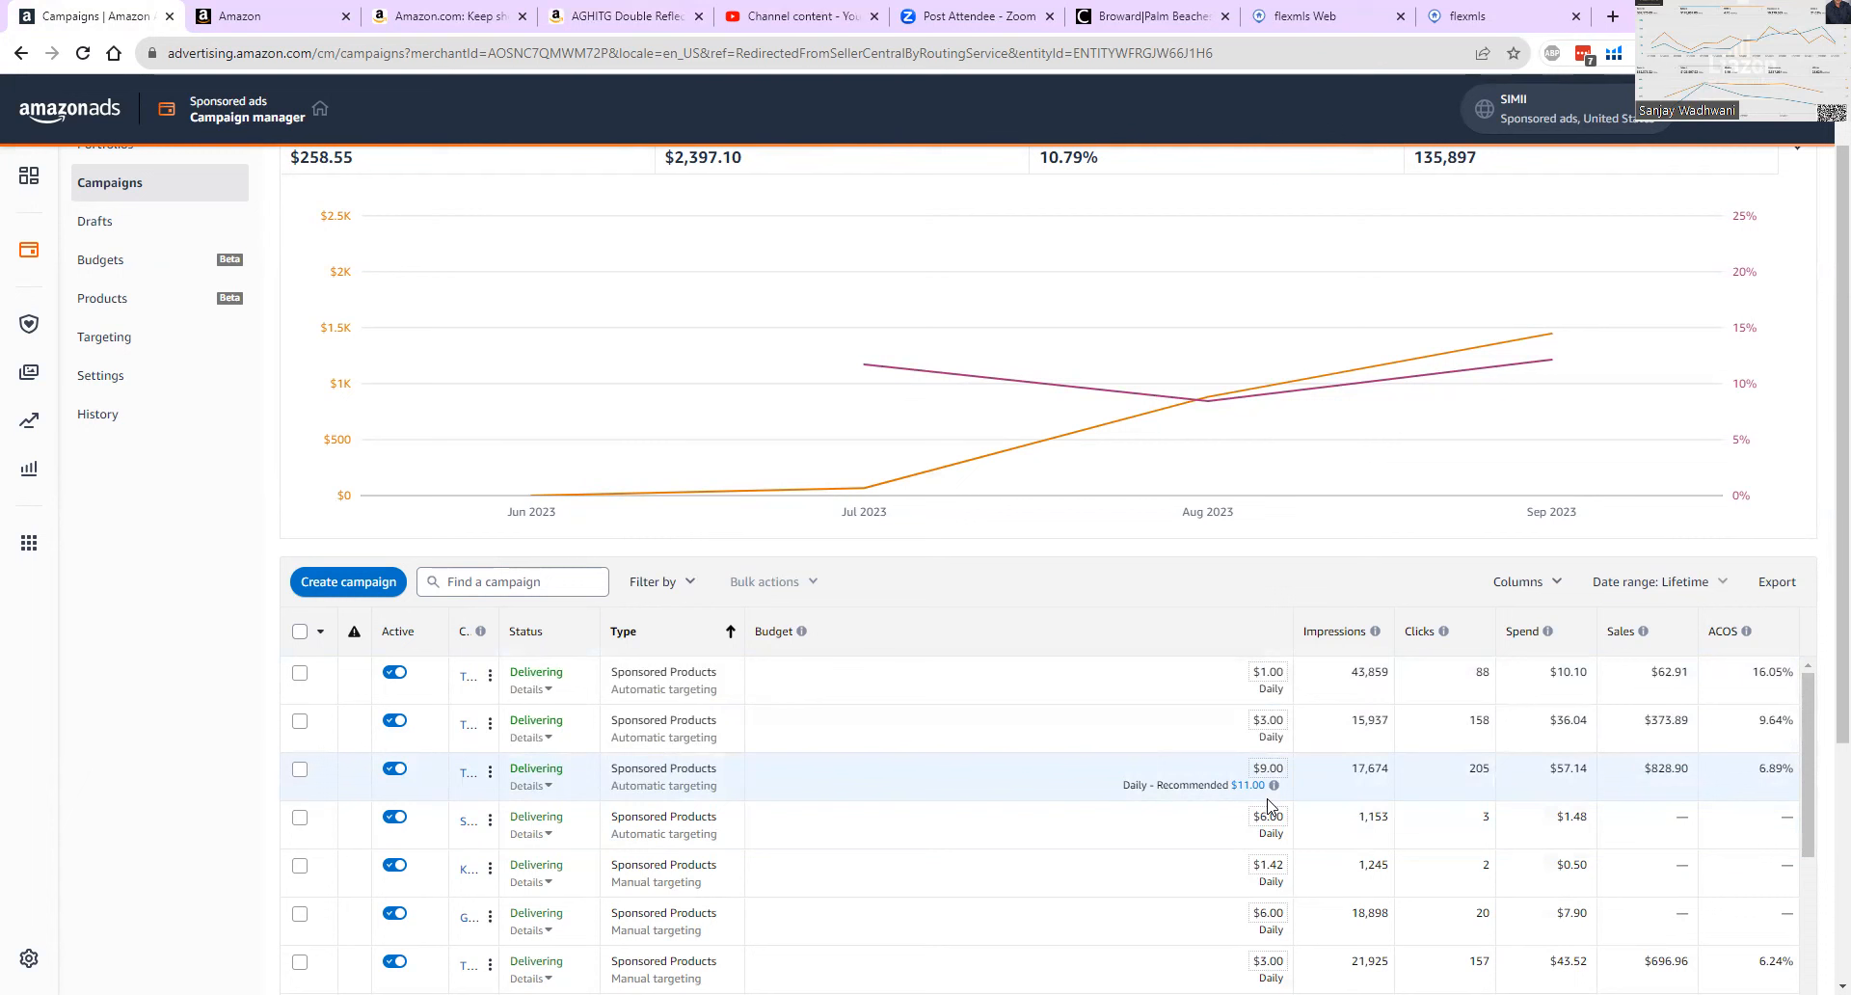
mouse_move(507, 769)
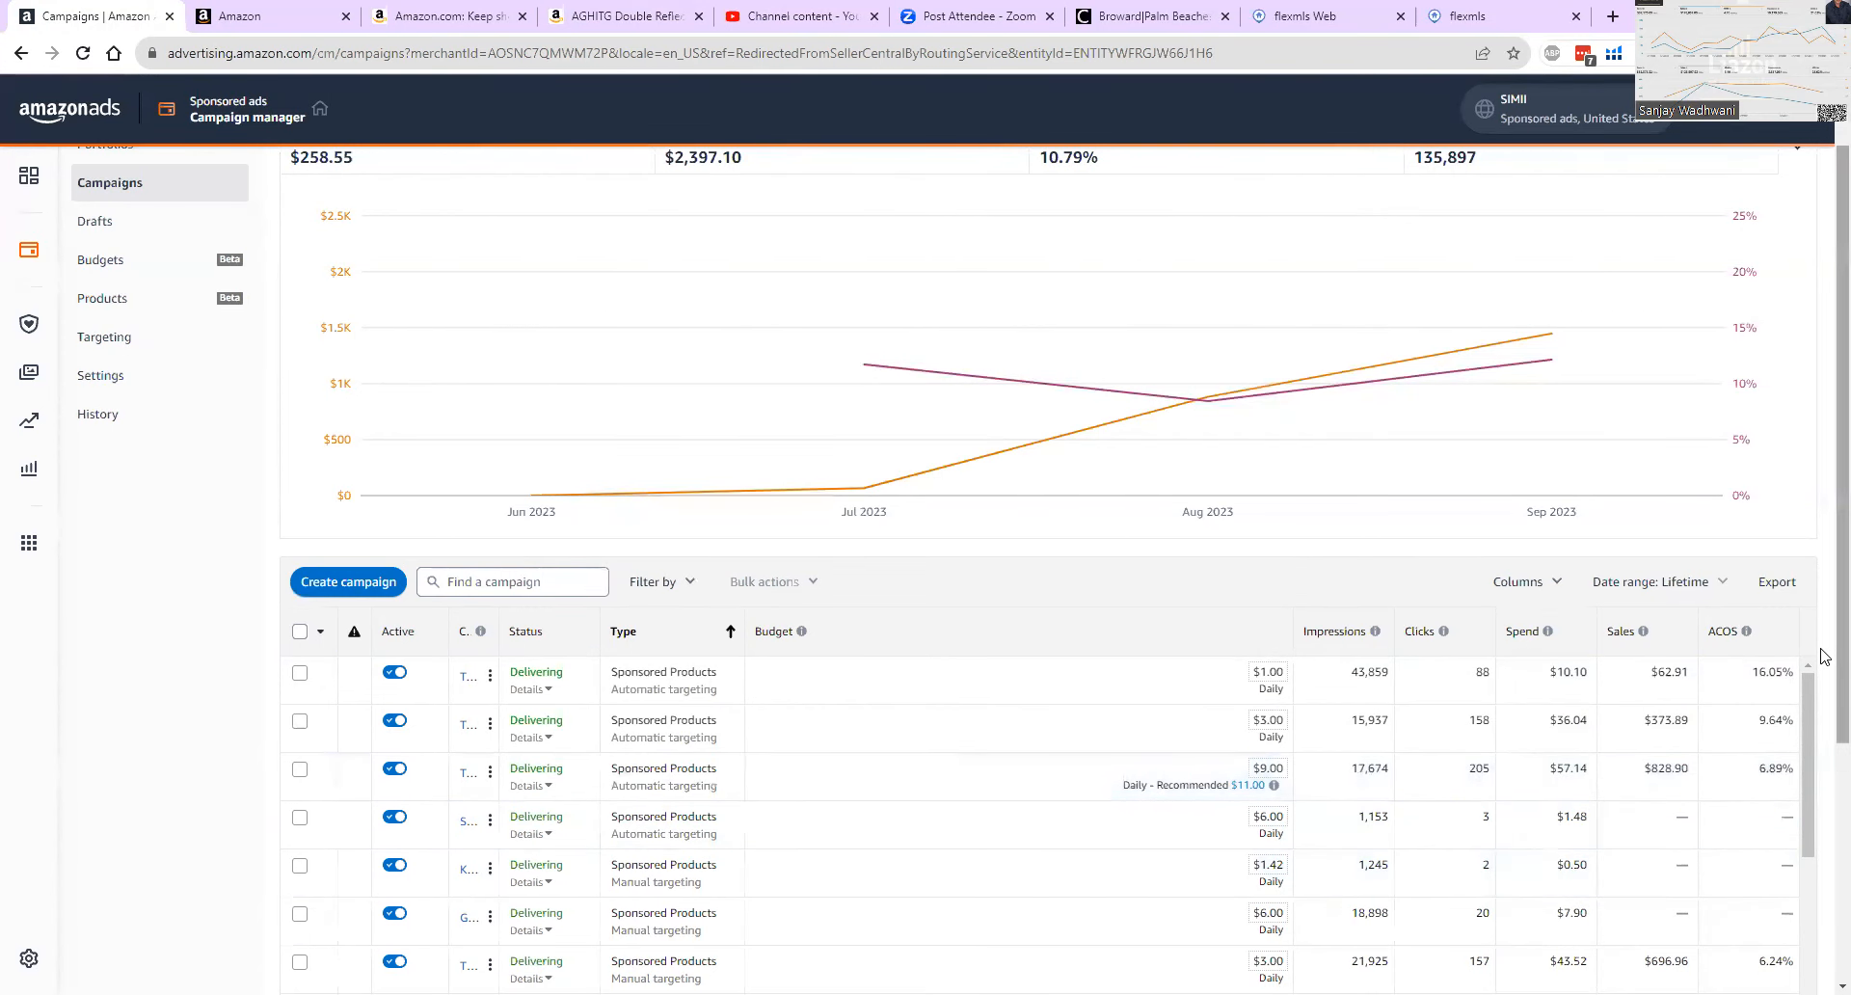
scroll(1823, 670, "down", 1)
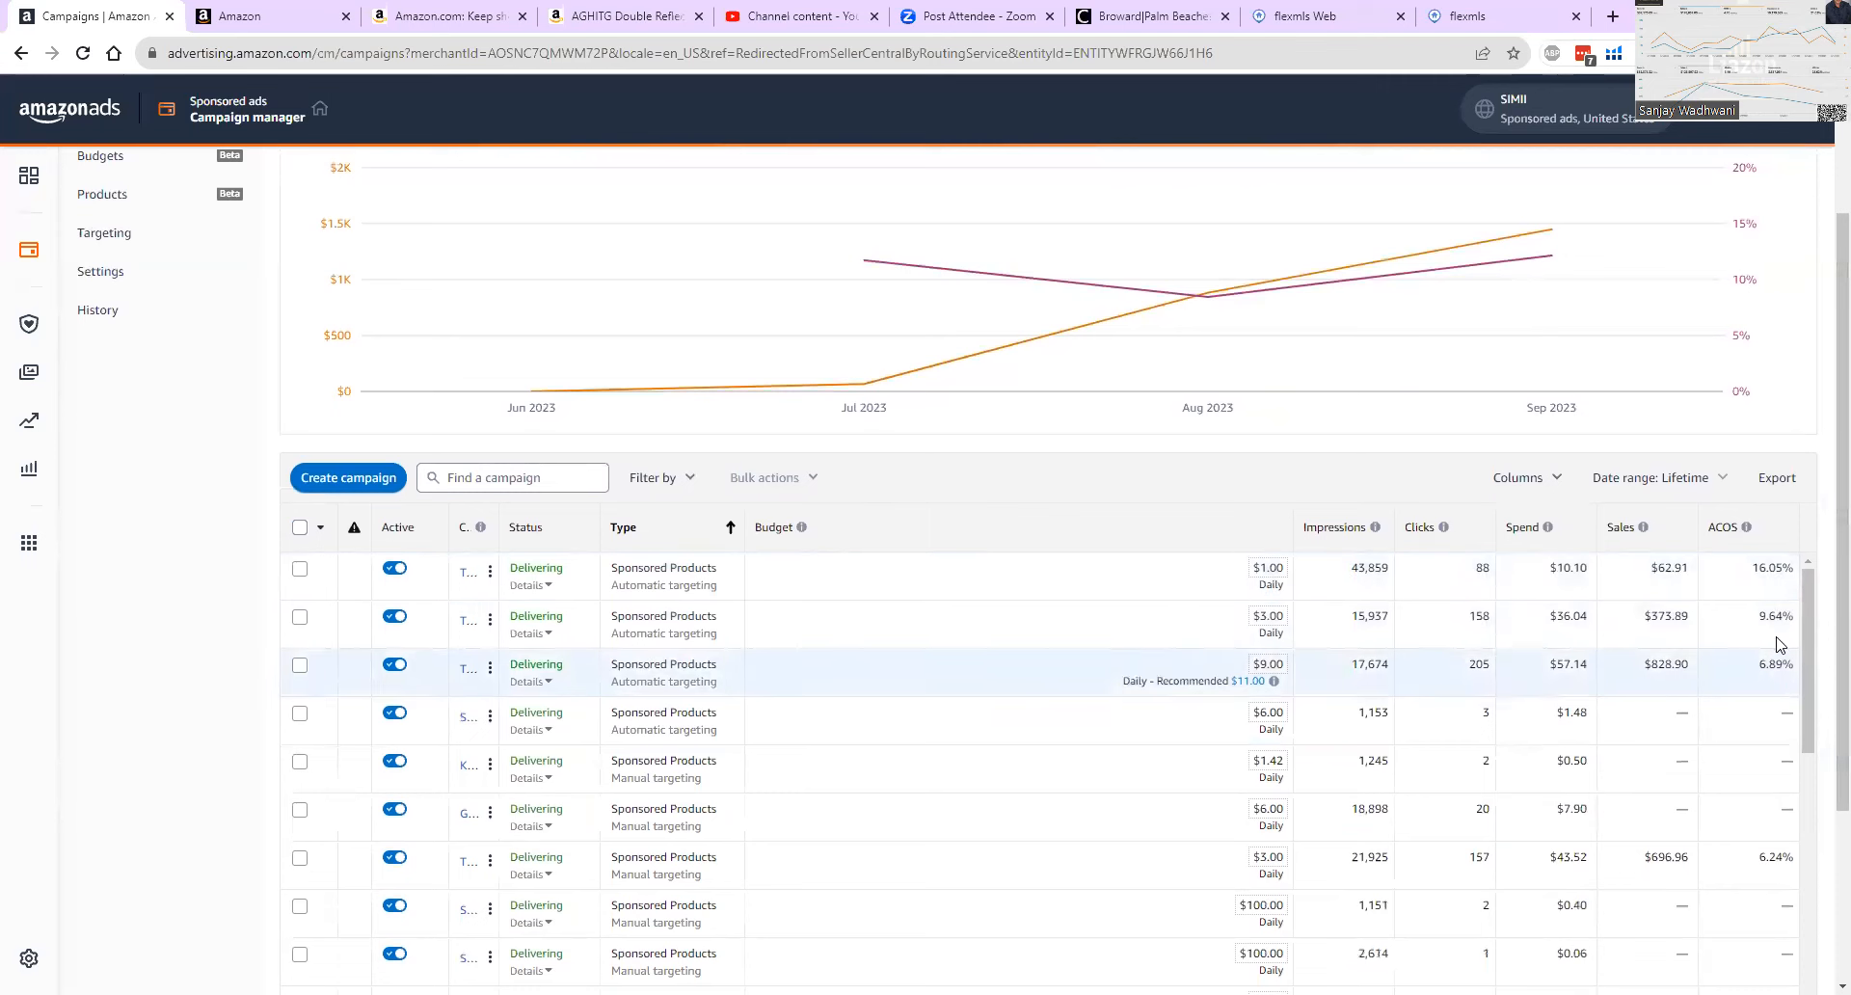
mouse_move(1264, 664)
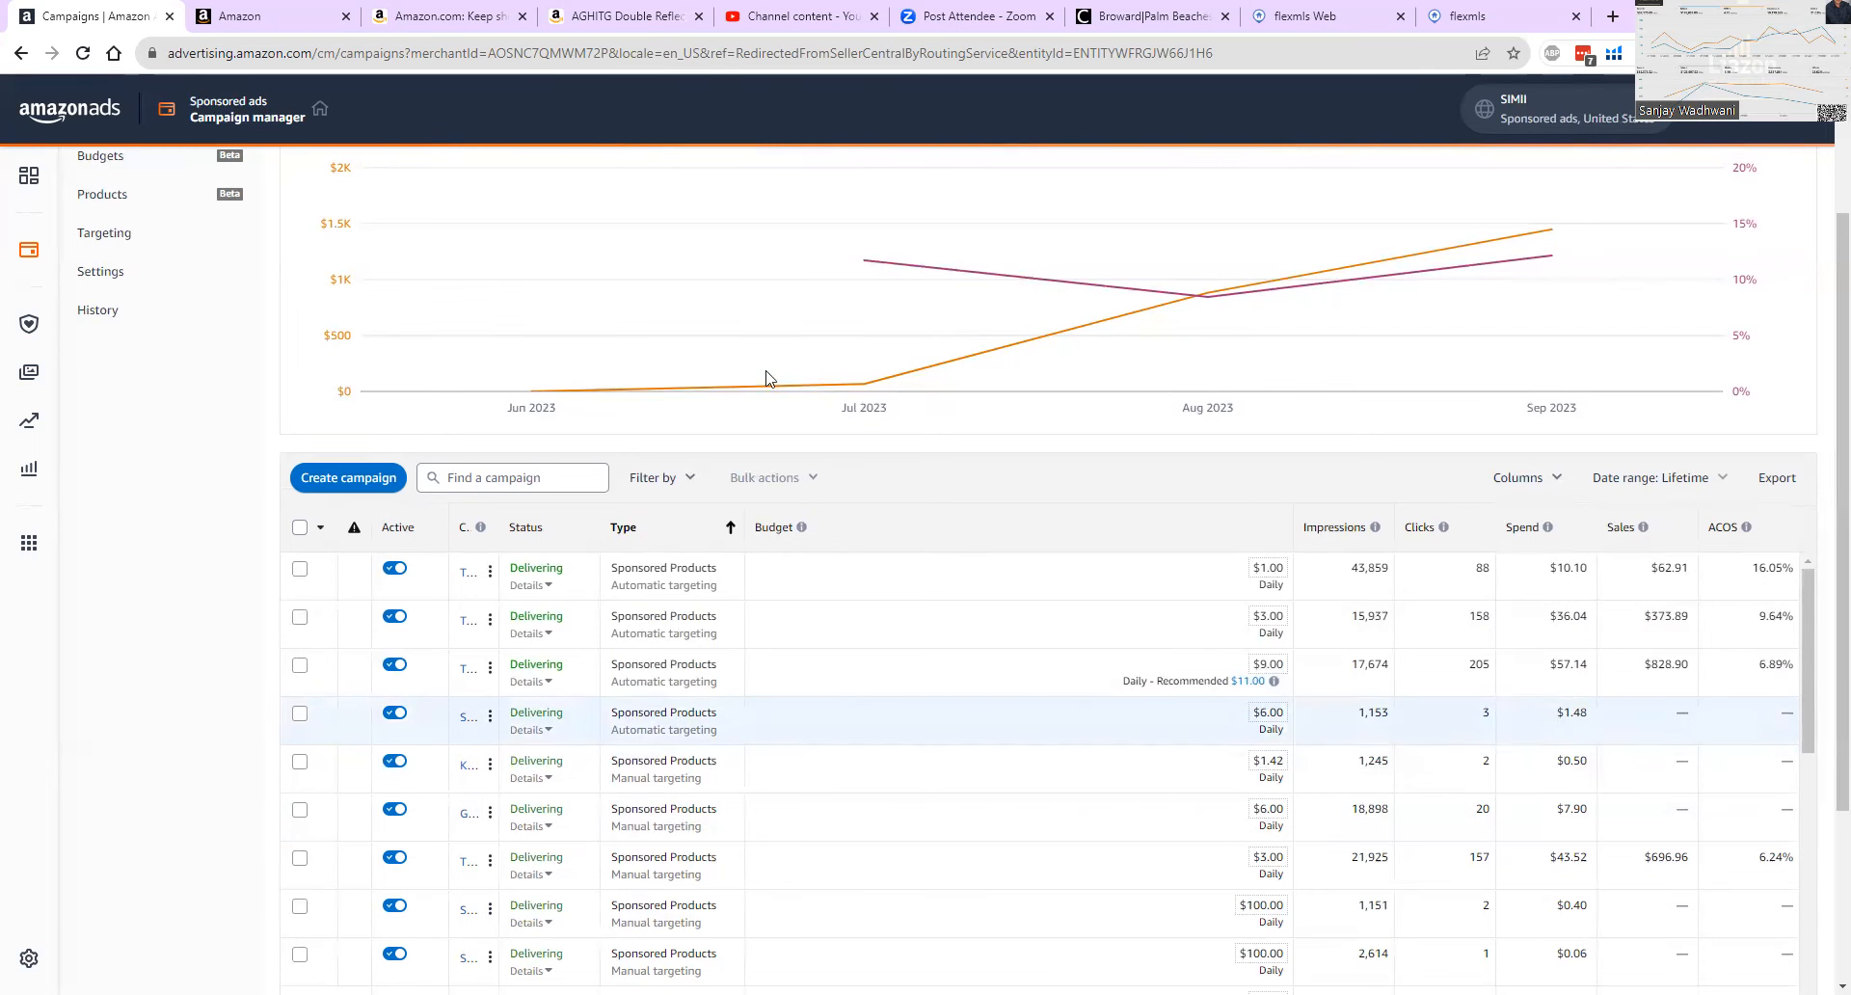
Revisit the Seller Central home page and compare impressions, clicks and spend across the automatic and manual Sponsored Products campaigns in Amazon Ads.
left_click(261, 13)
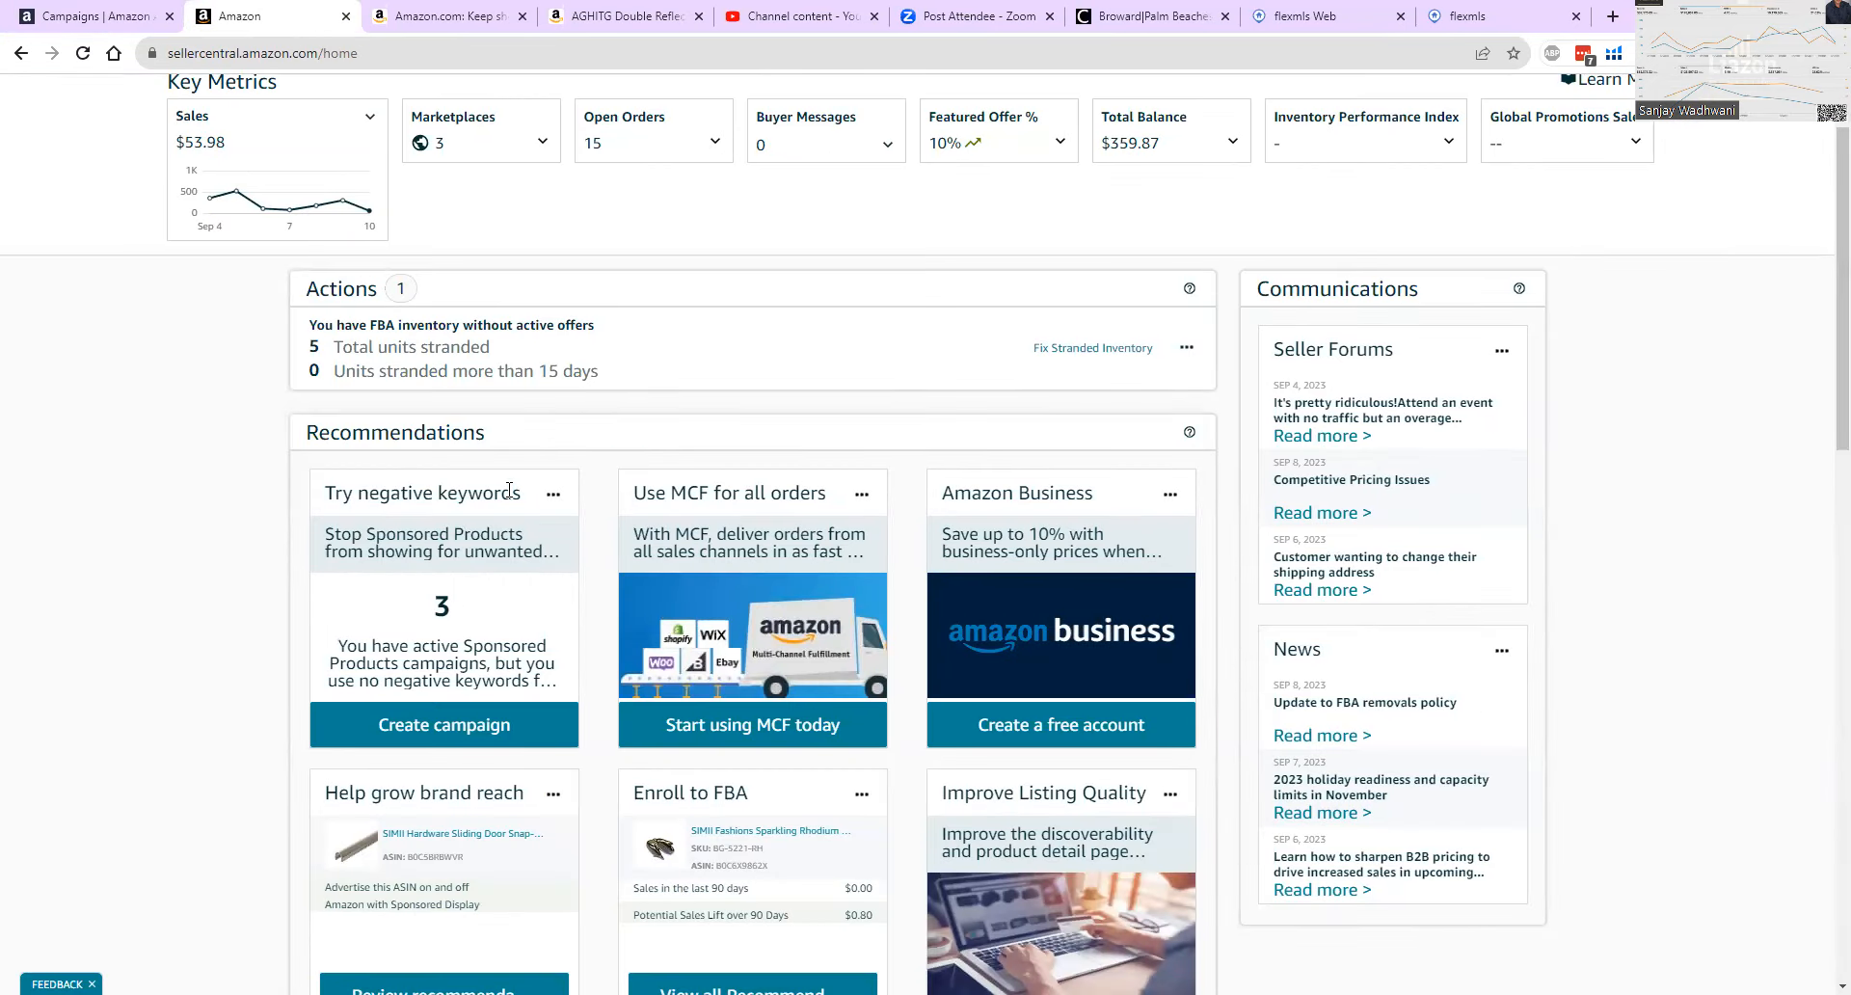
left_click(93, 16)
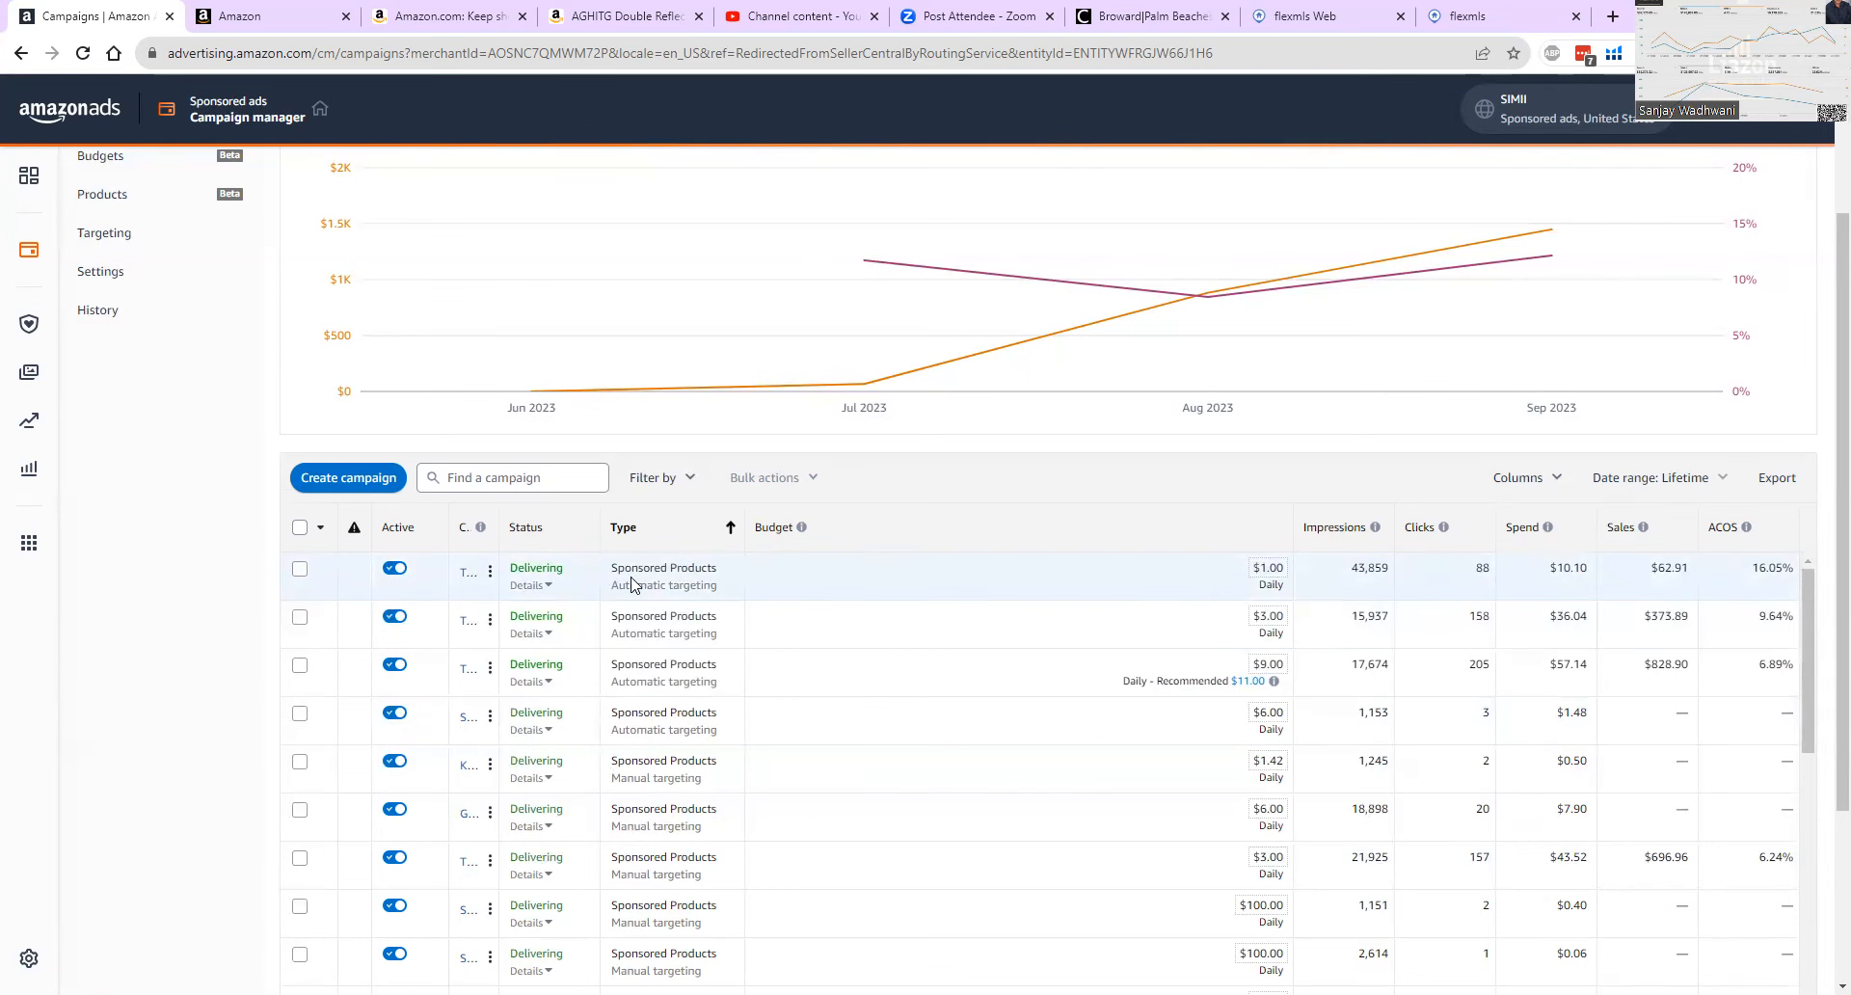
scroll(605, 750, "down", 3)
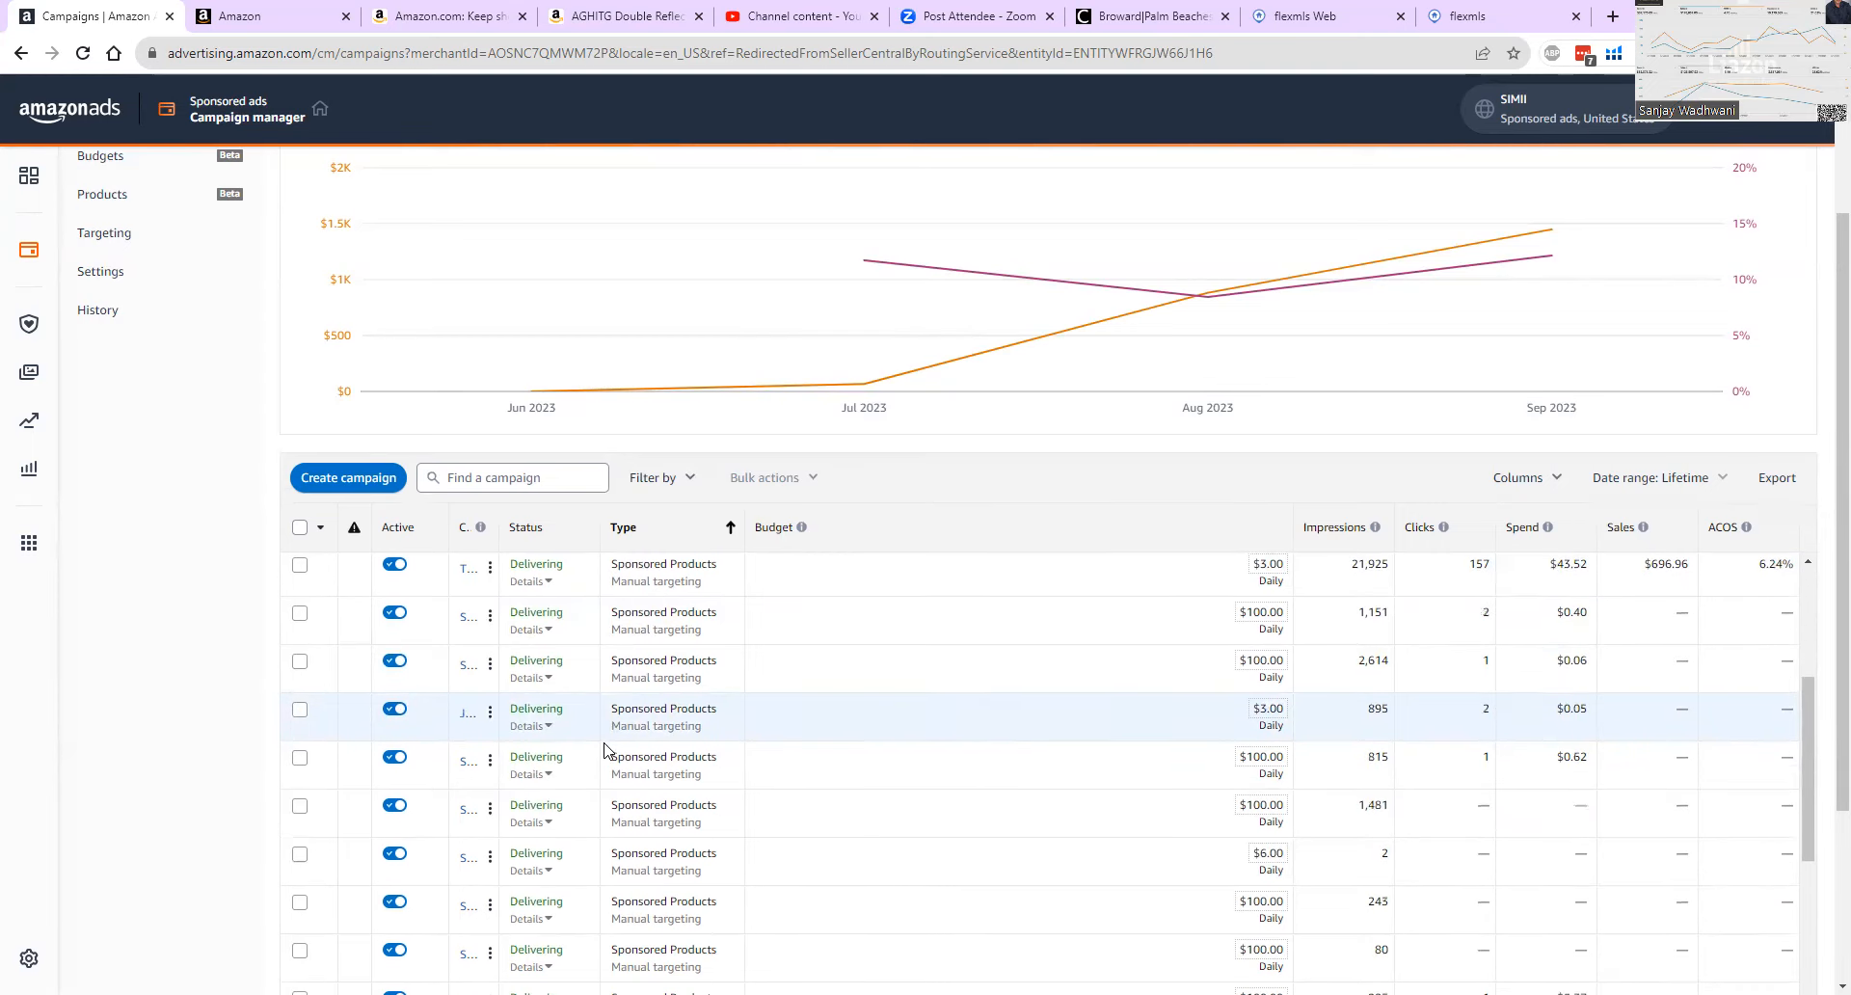
scroll(675, 750, "down", 2)
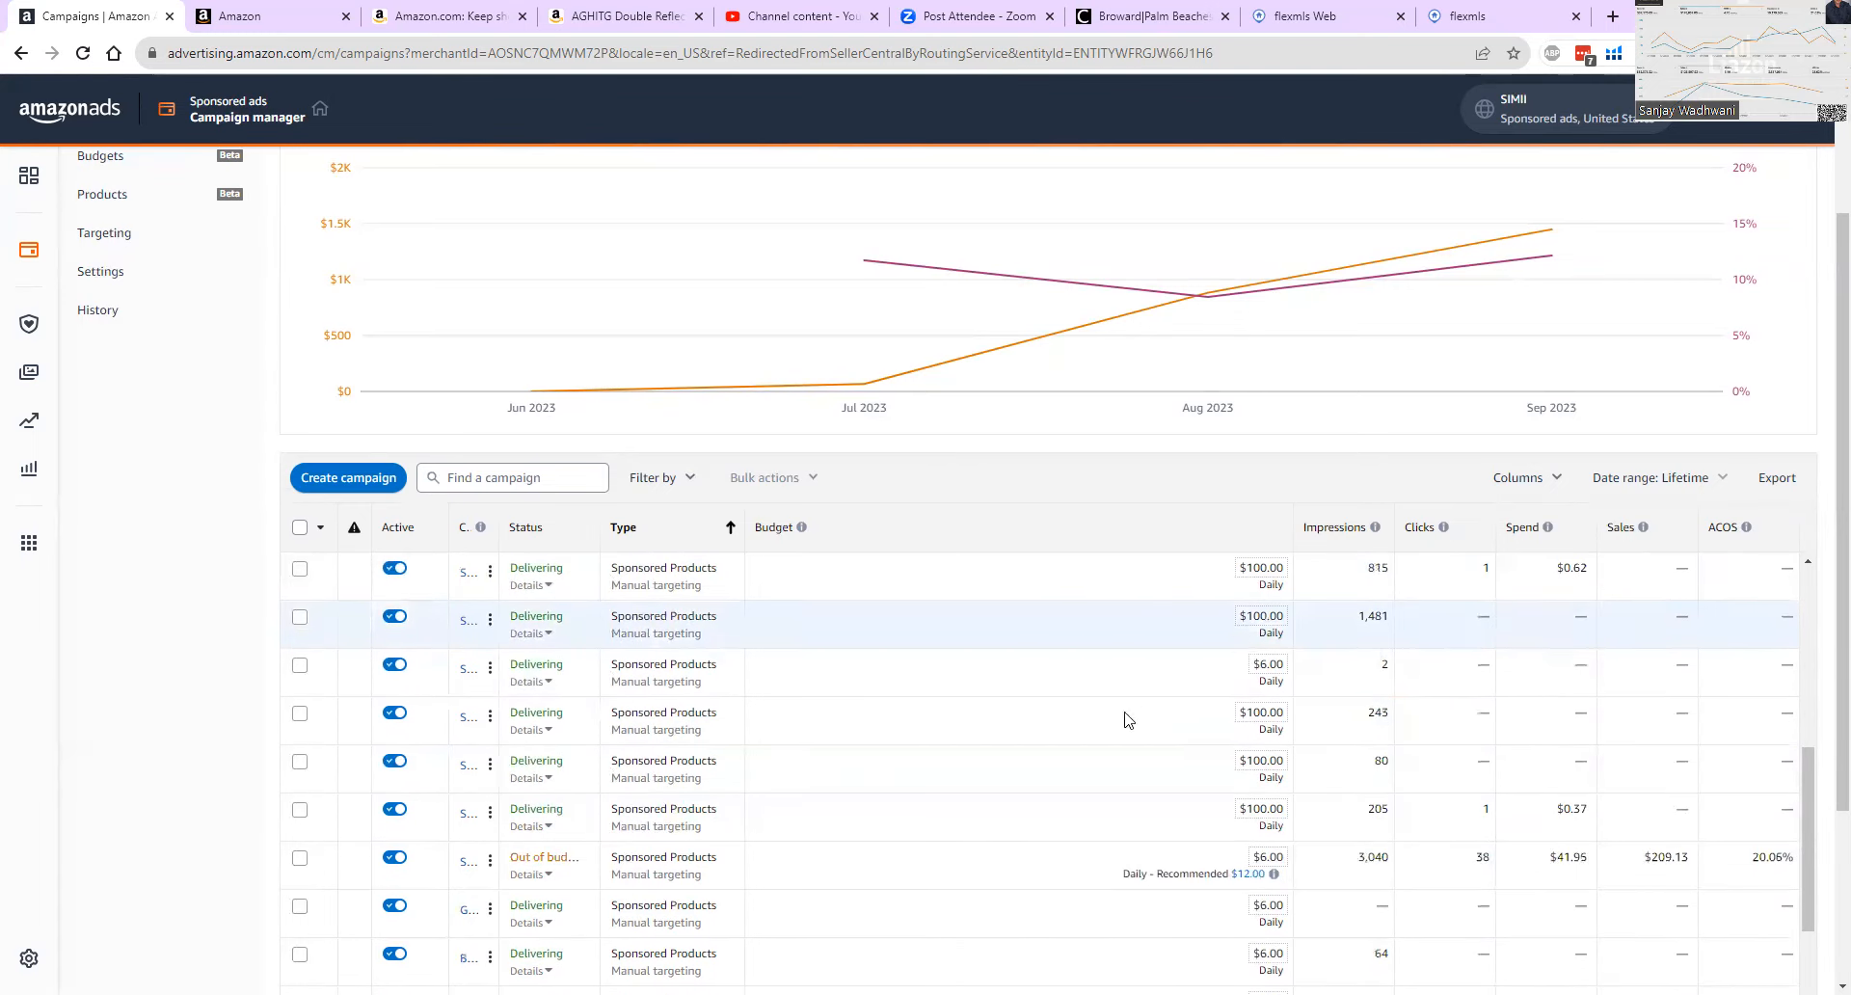
scroll(1170, 703, "up", 1)
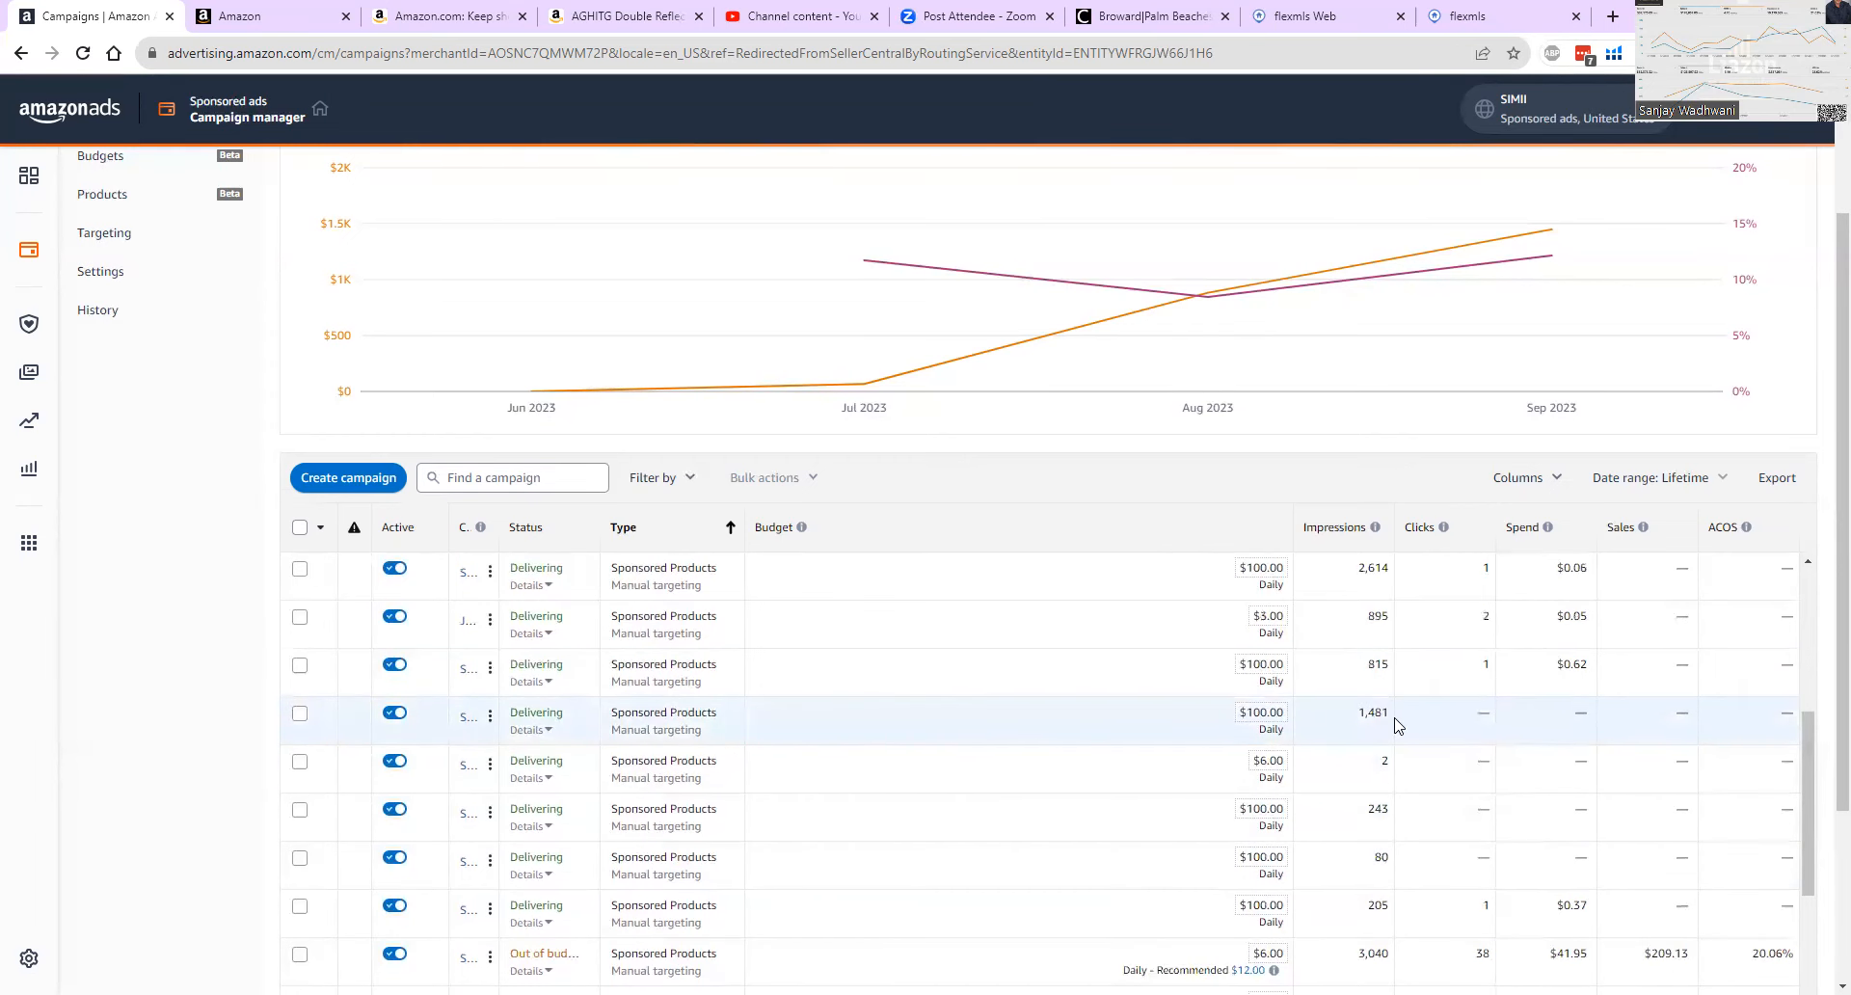
scroll(1376, 714, "up", 2)
scroll(1376, 713, "up", 2)
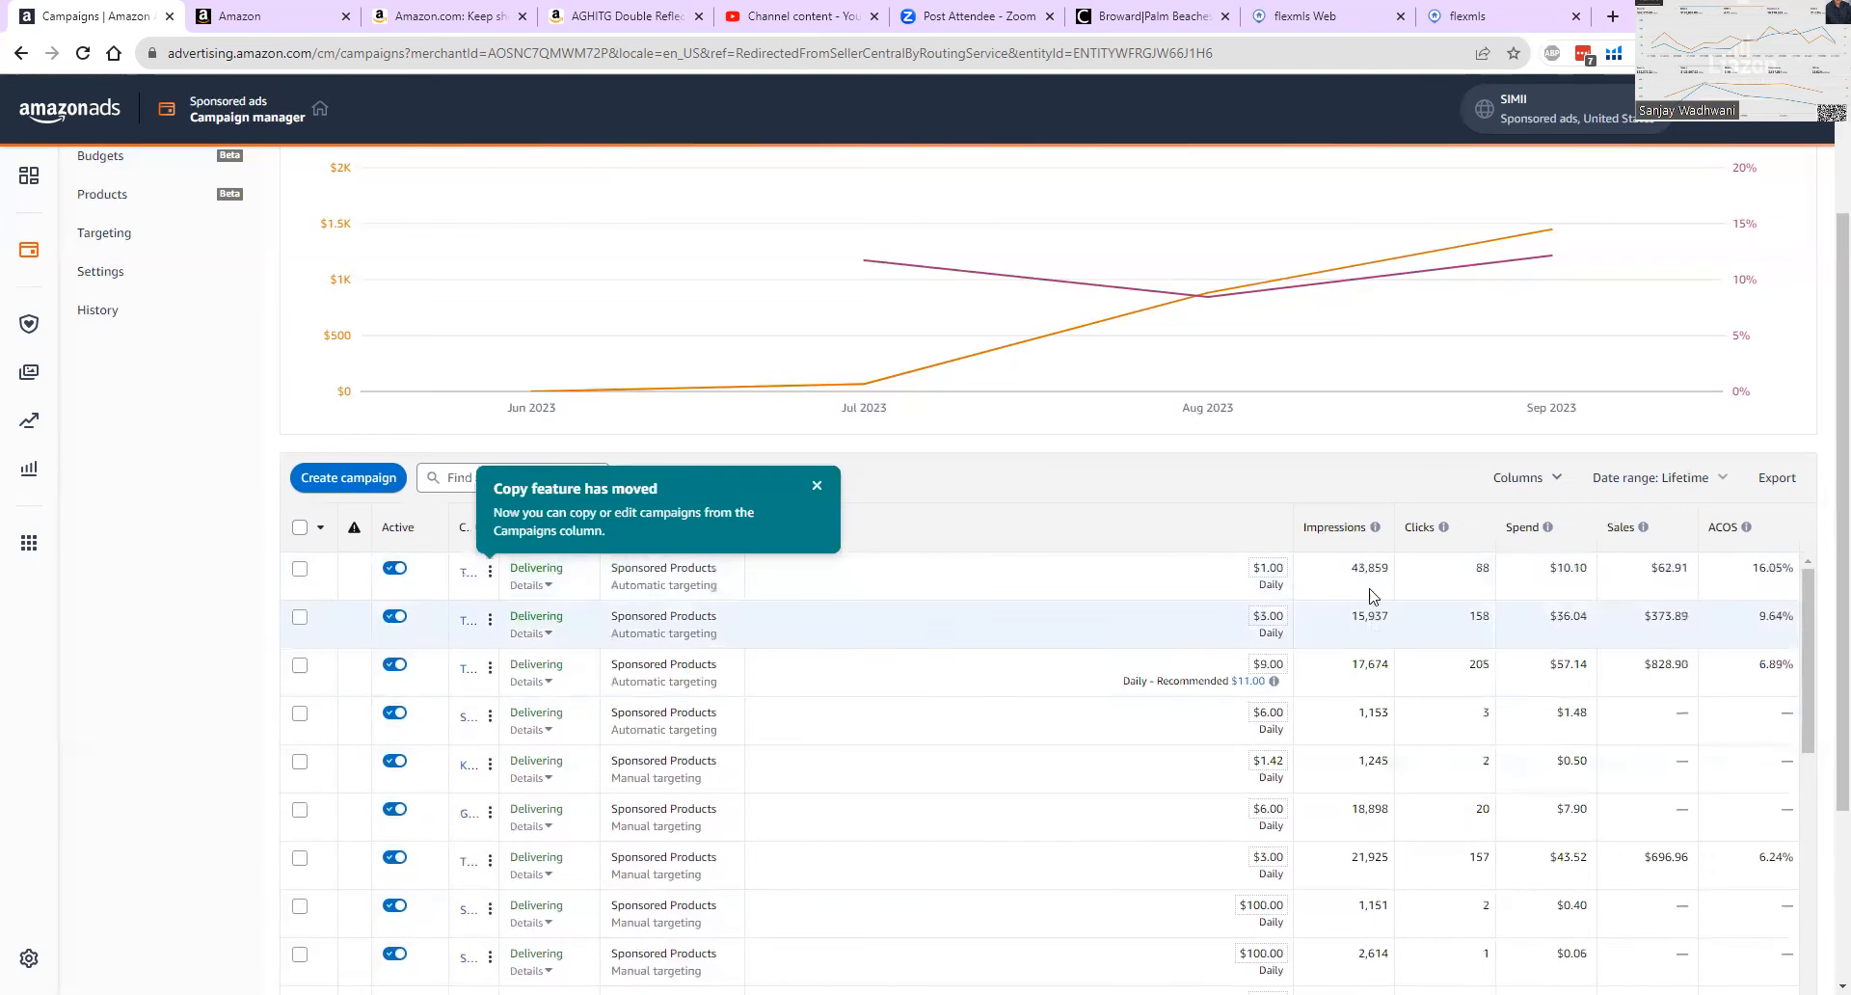
scroll(1376, 674, "down", 3)
scroll(1376, 731, "down", 2)
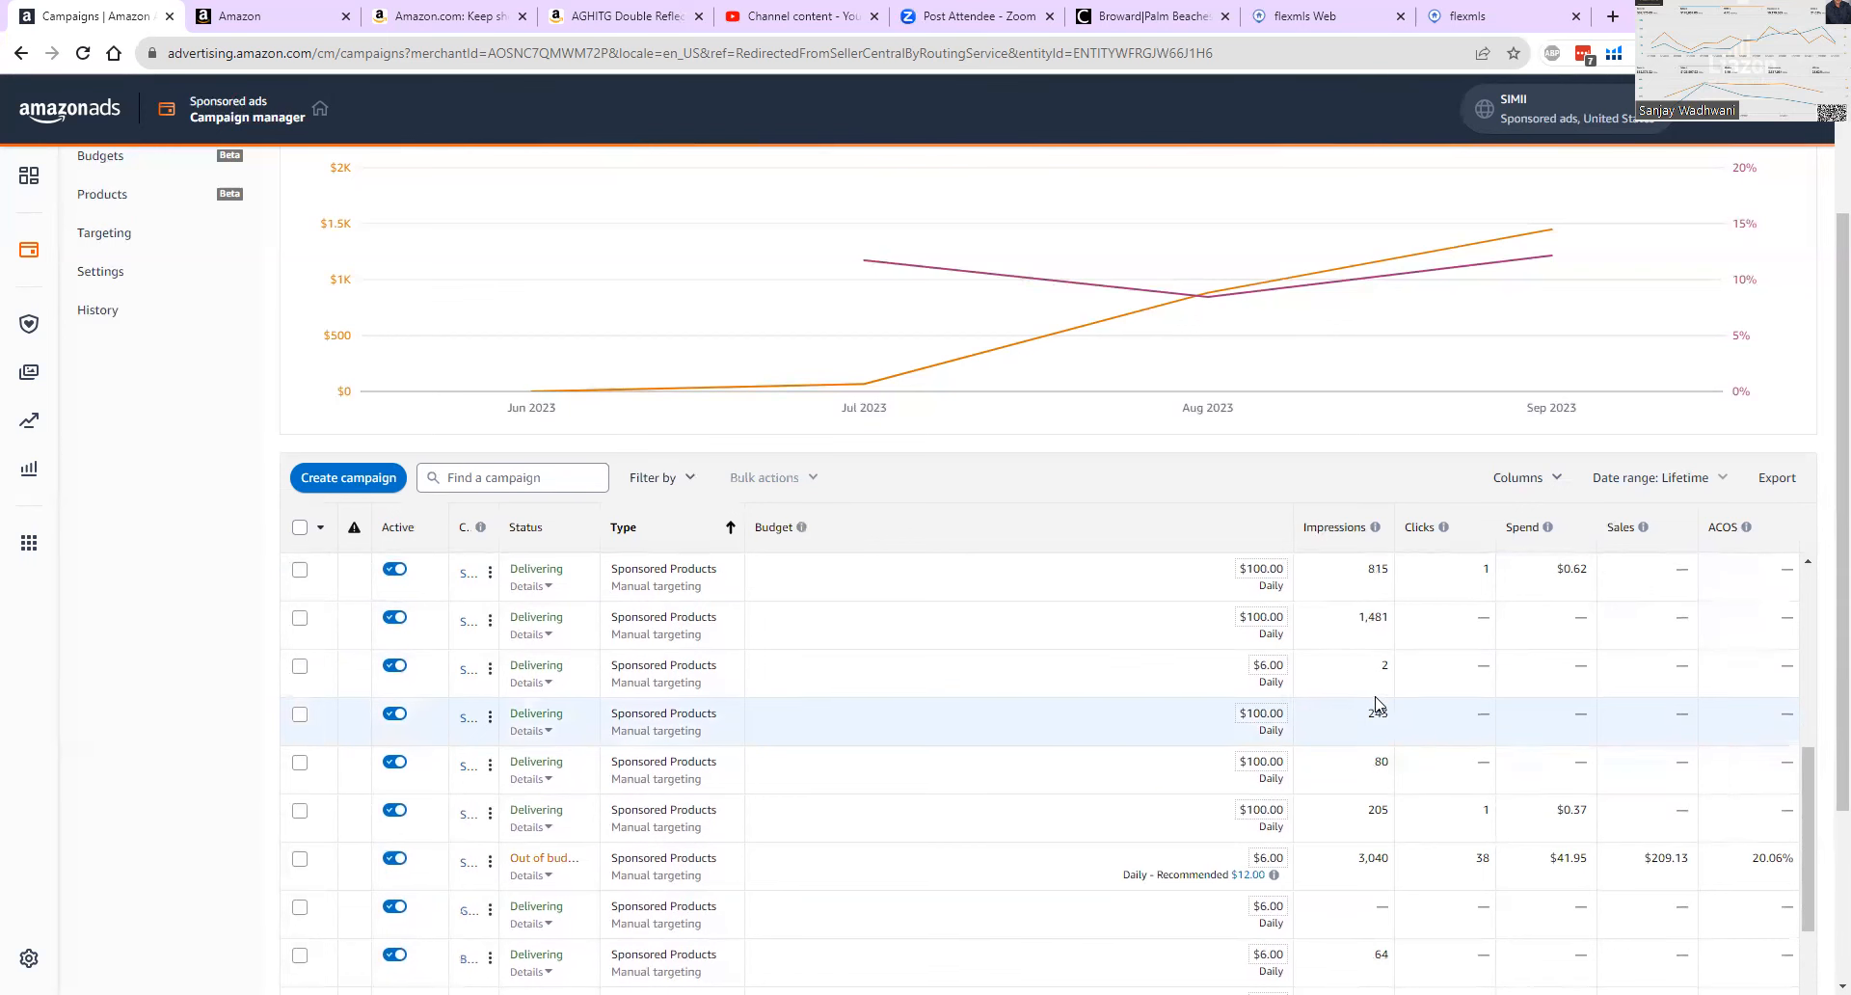
scroll(1378, 714, "up", 10)
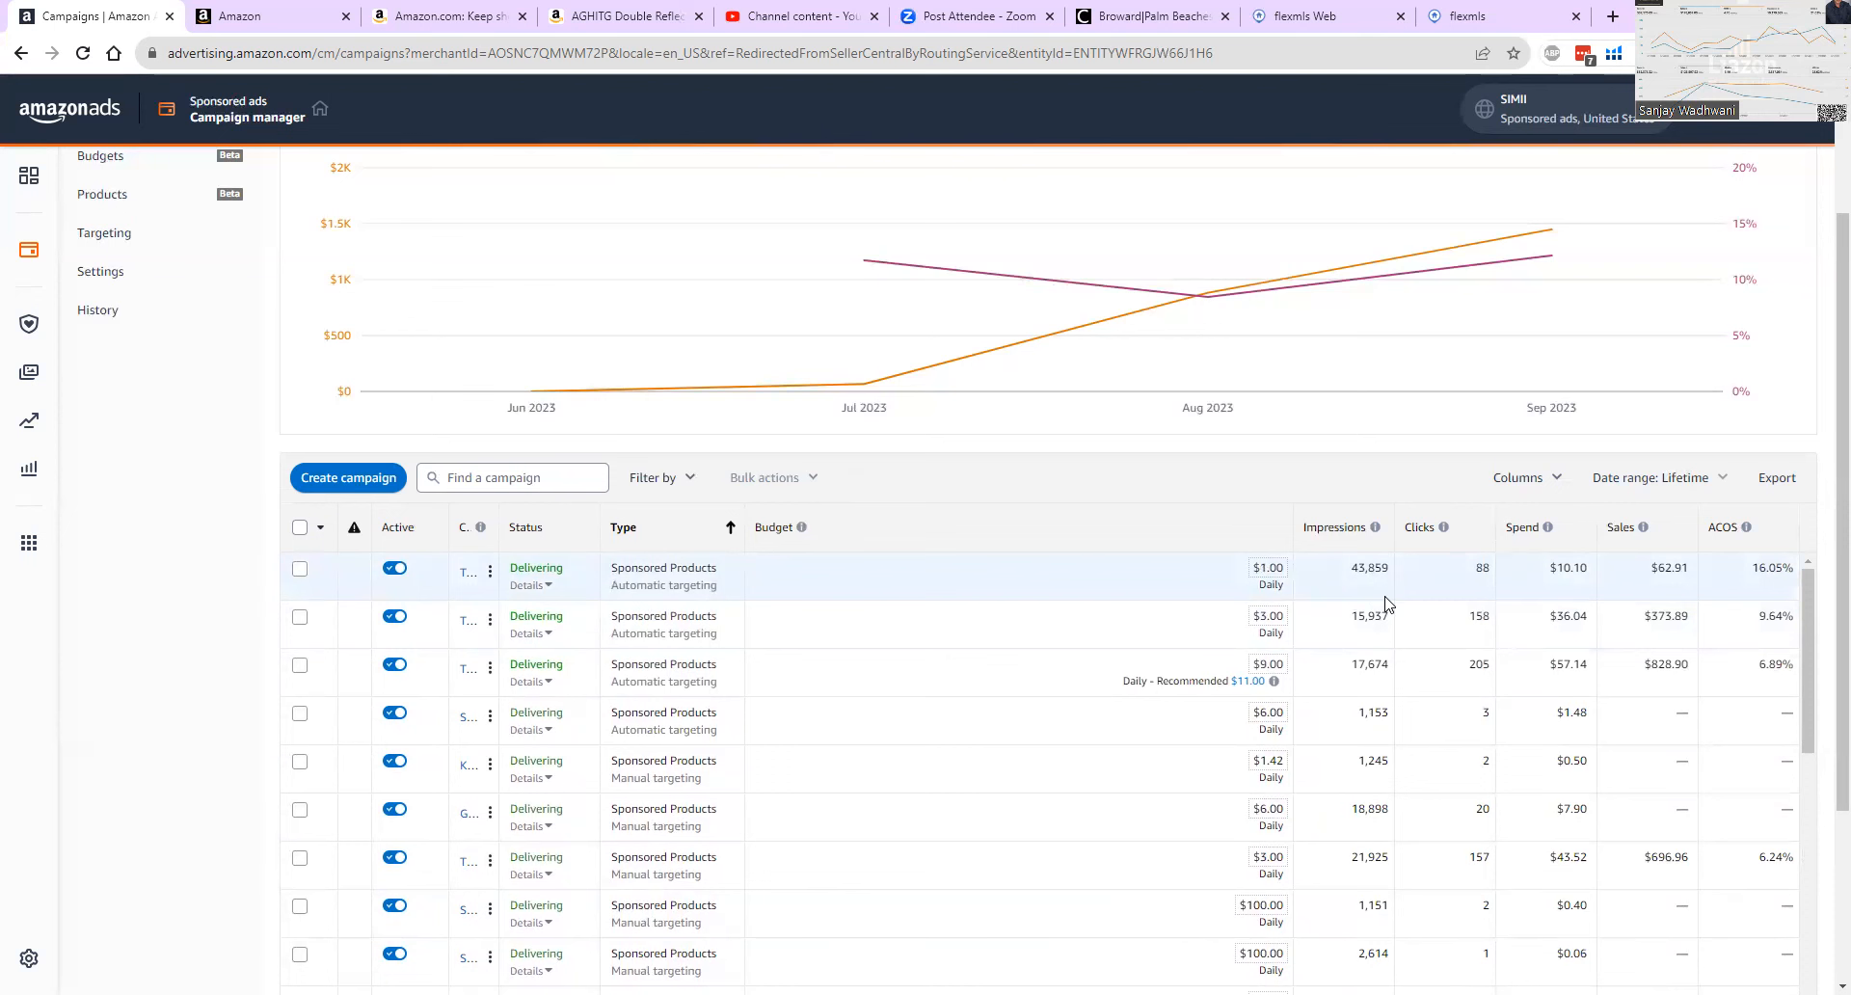
scroll(1386, 607, "down", 4)
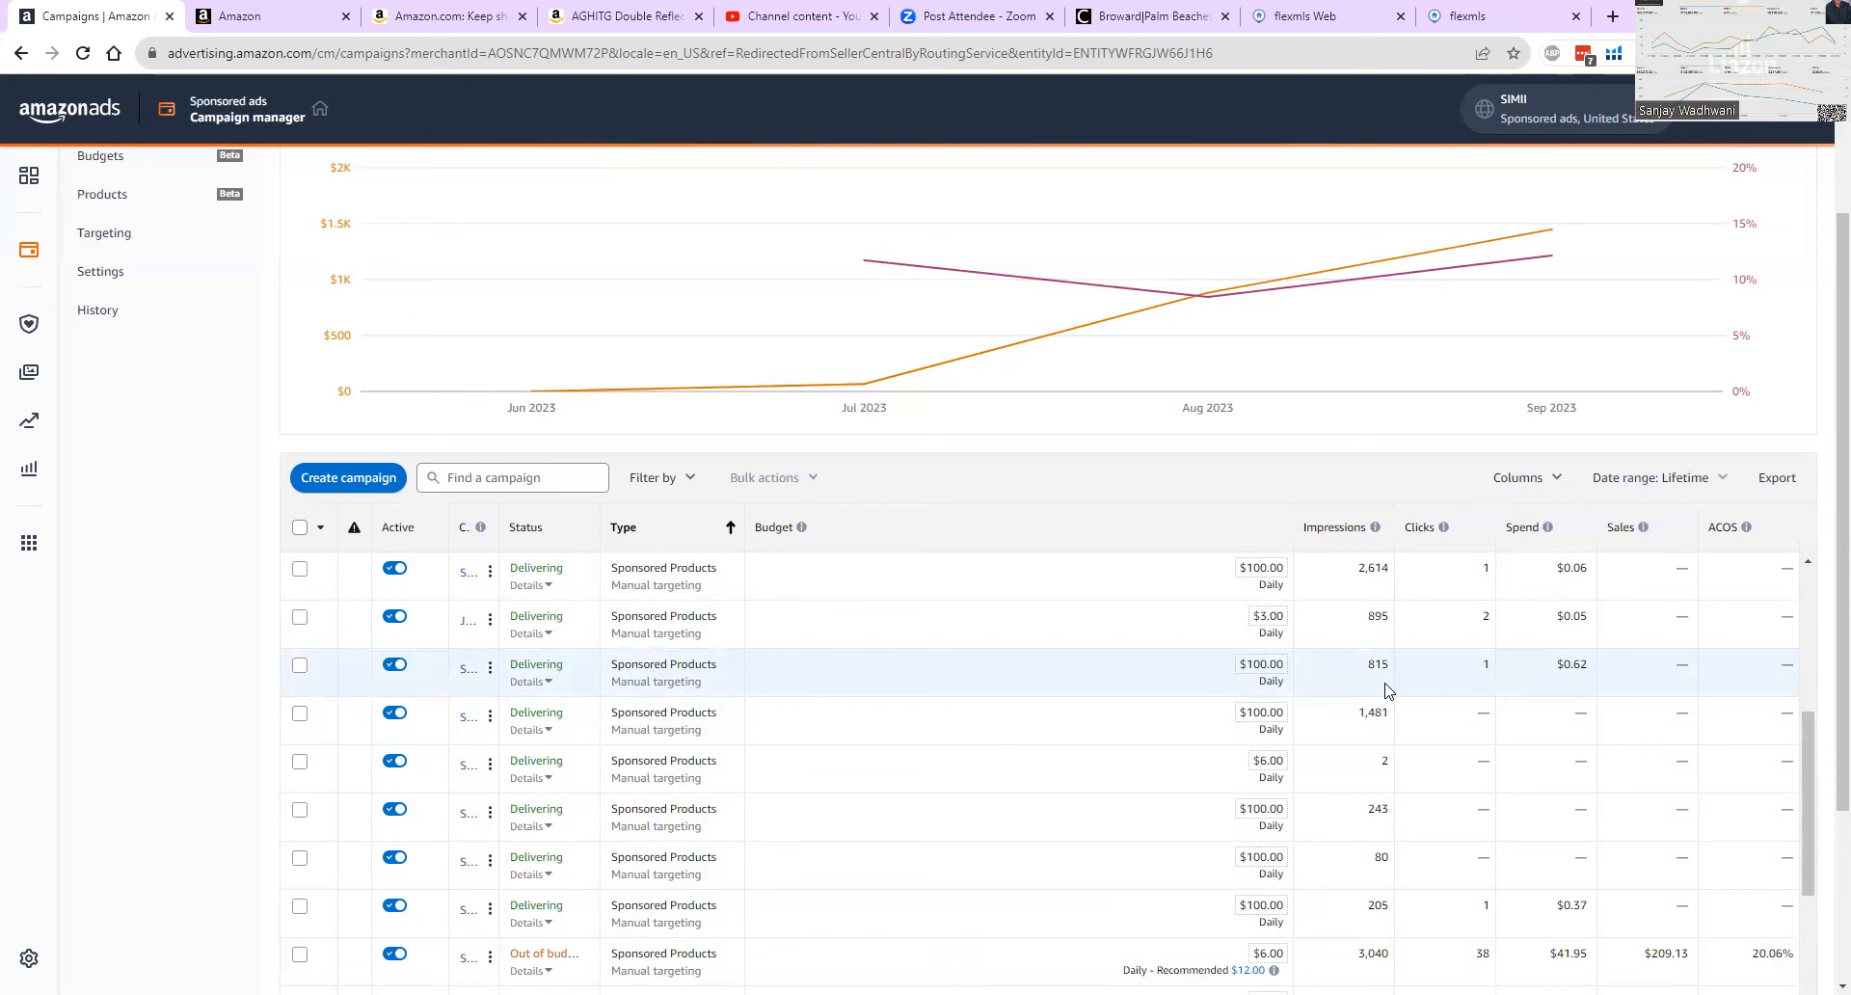
Check a manual campaign's delivery status details and examine the manual targeting campaigns' budgets, spend, sales and ACOS.
left_click(525, 727)
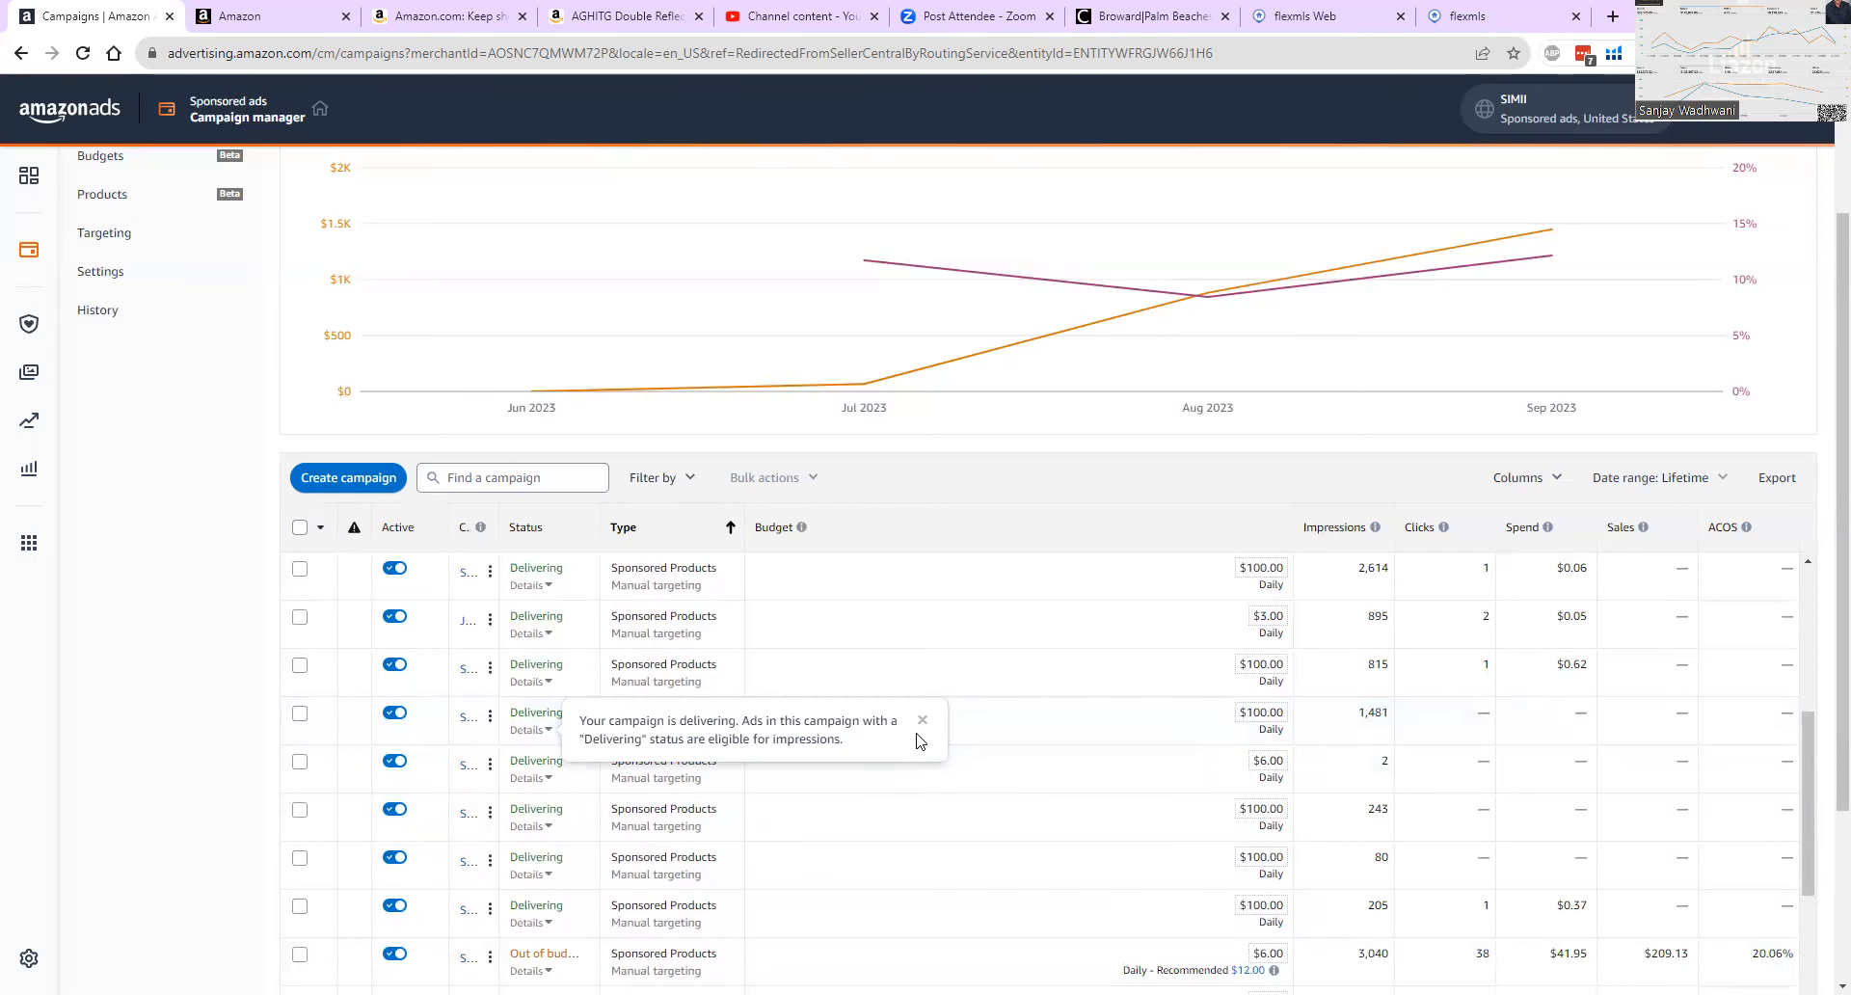
left_click(901, 769)
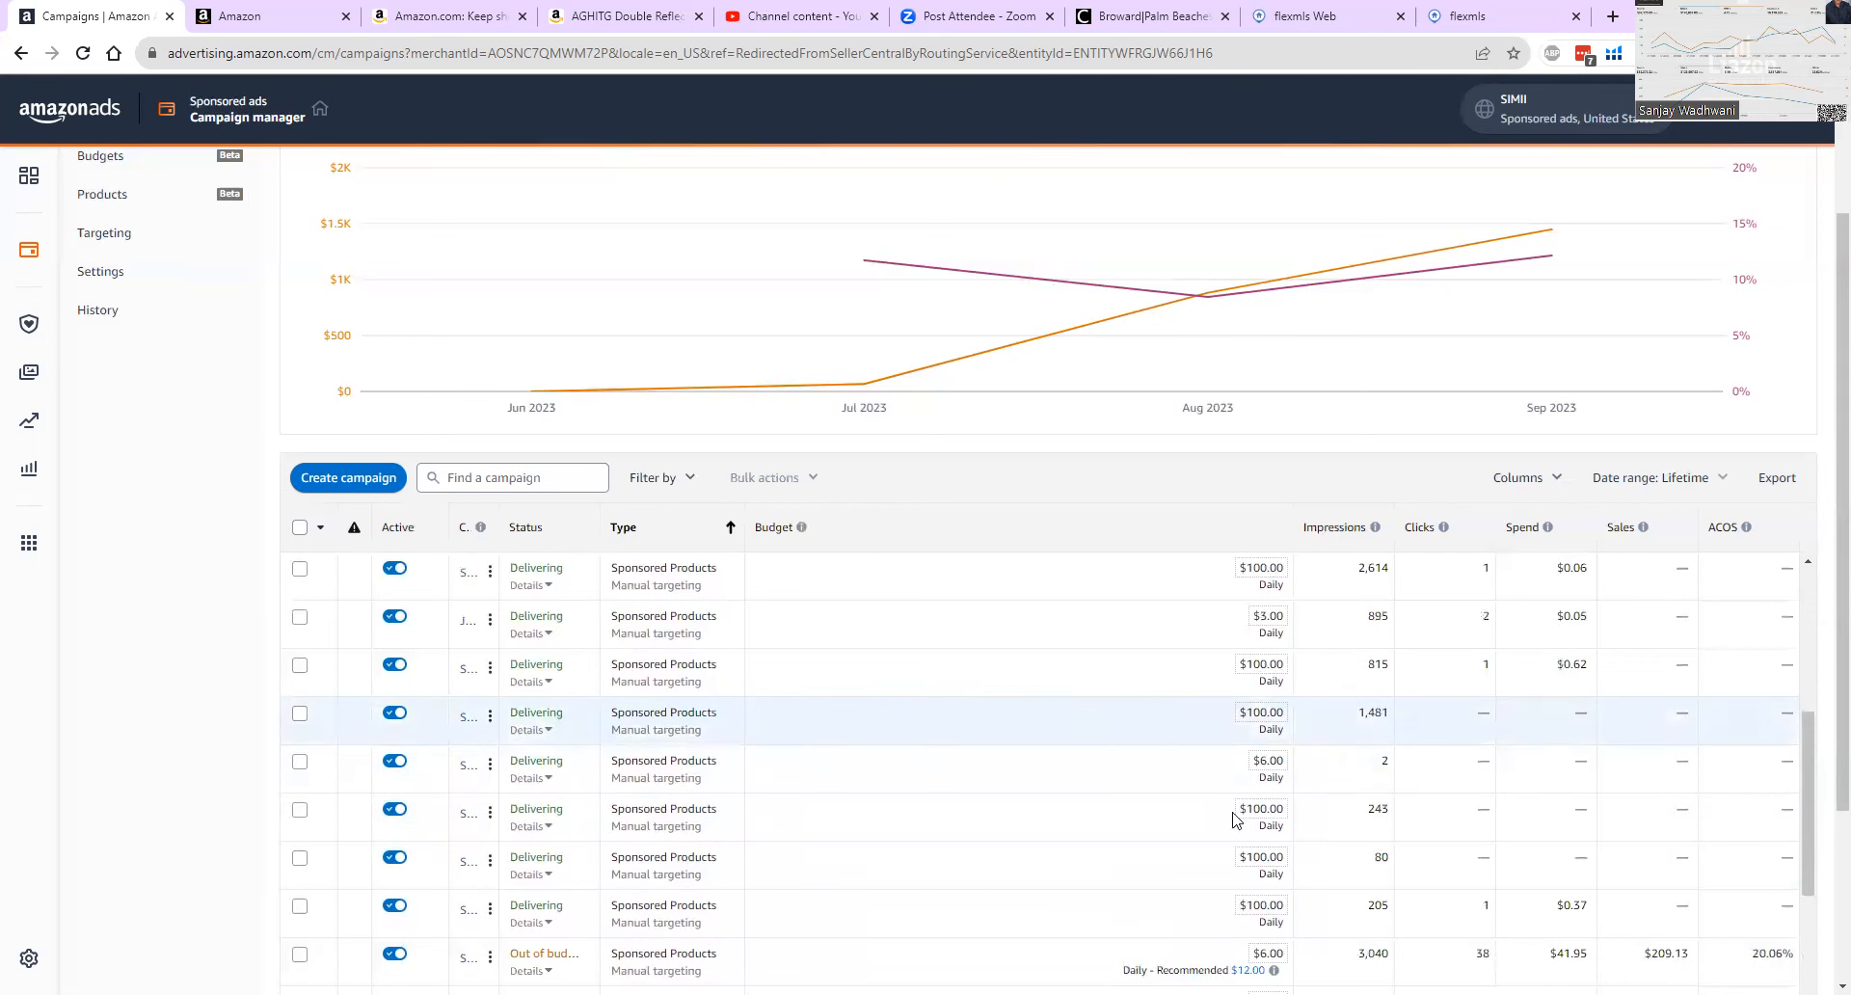
scroll(1328, 847, "down", 1)
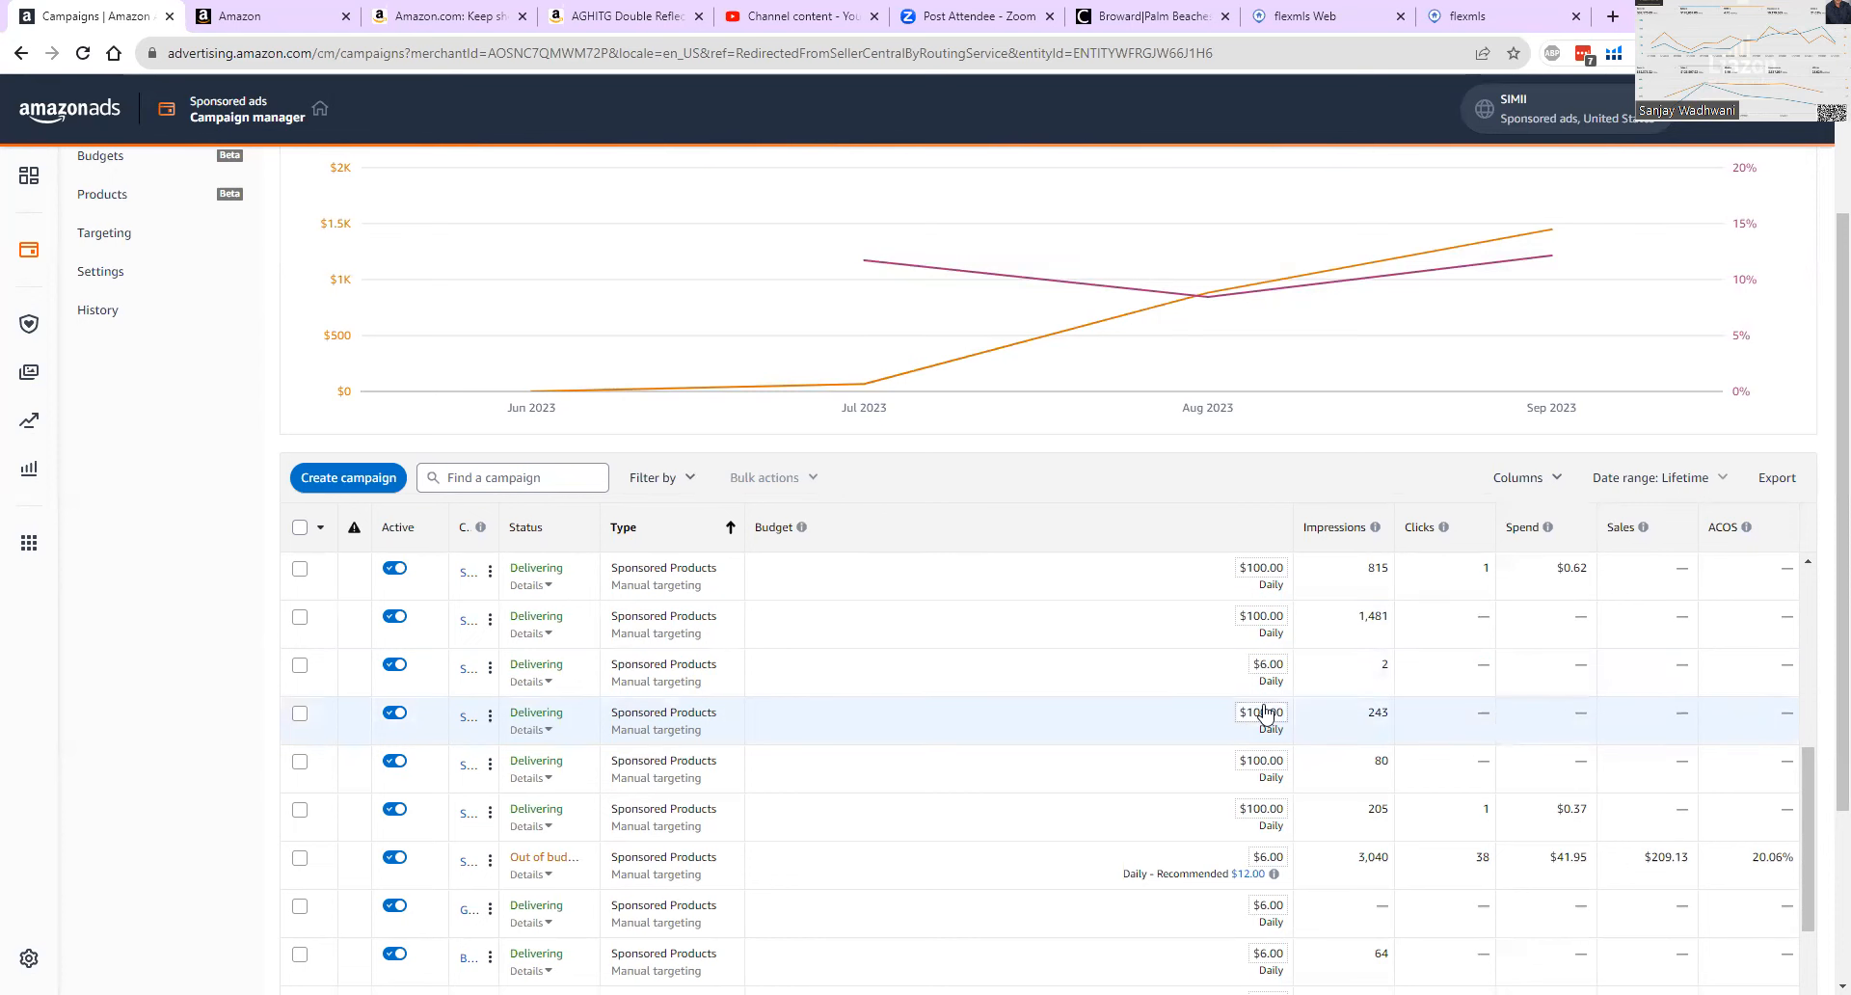
scroll(1533, 805, "down", 2)
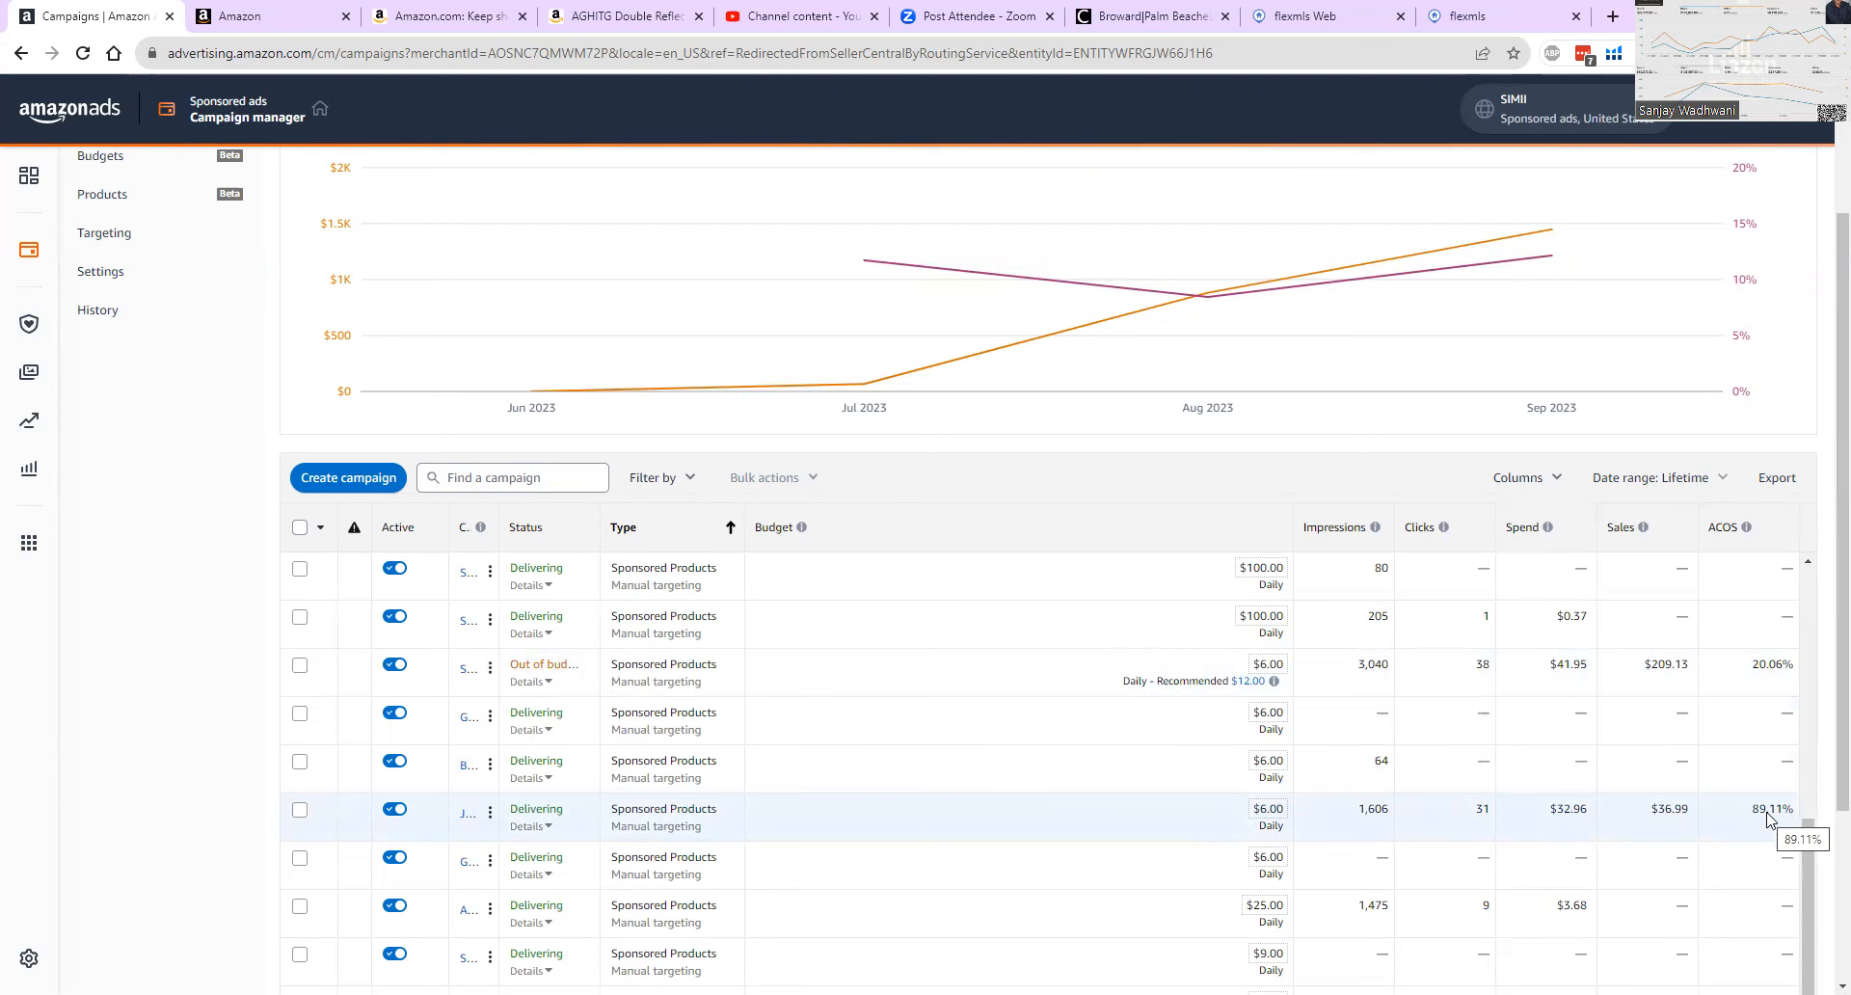
mouse_move(525, 835)
scroll(1771, 808, "down", 1)
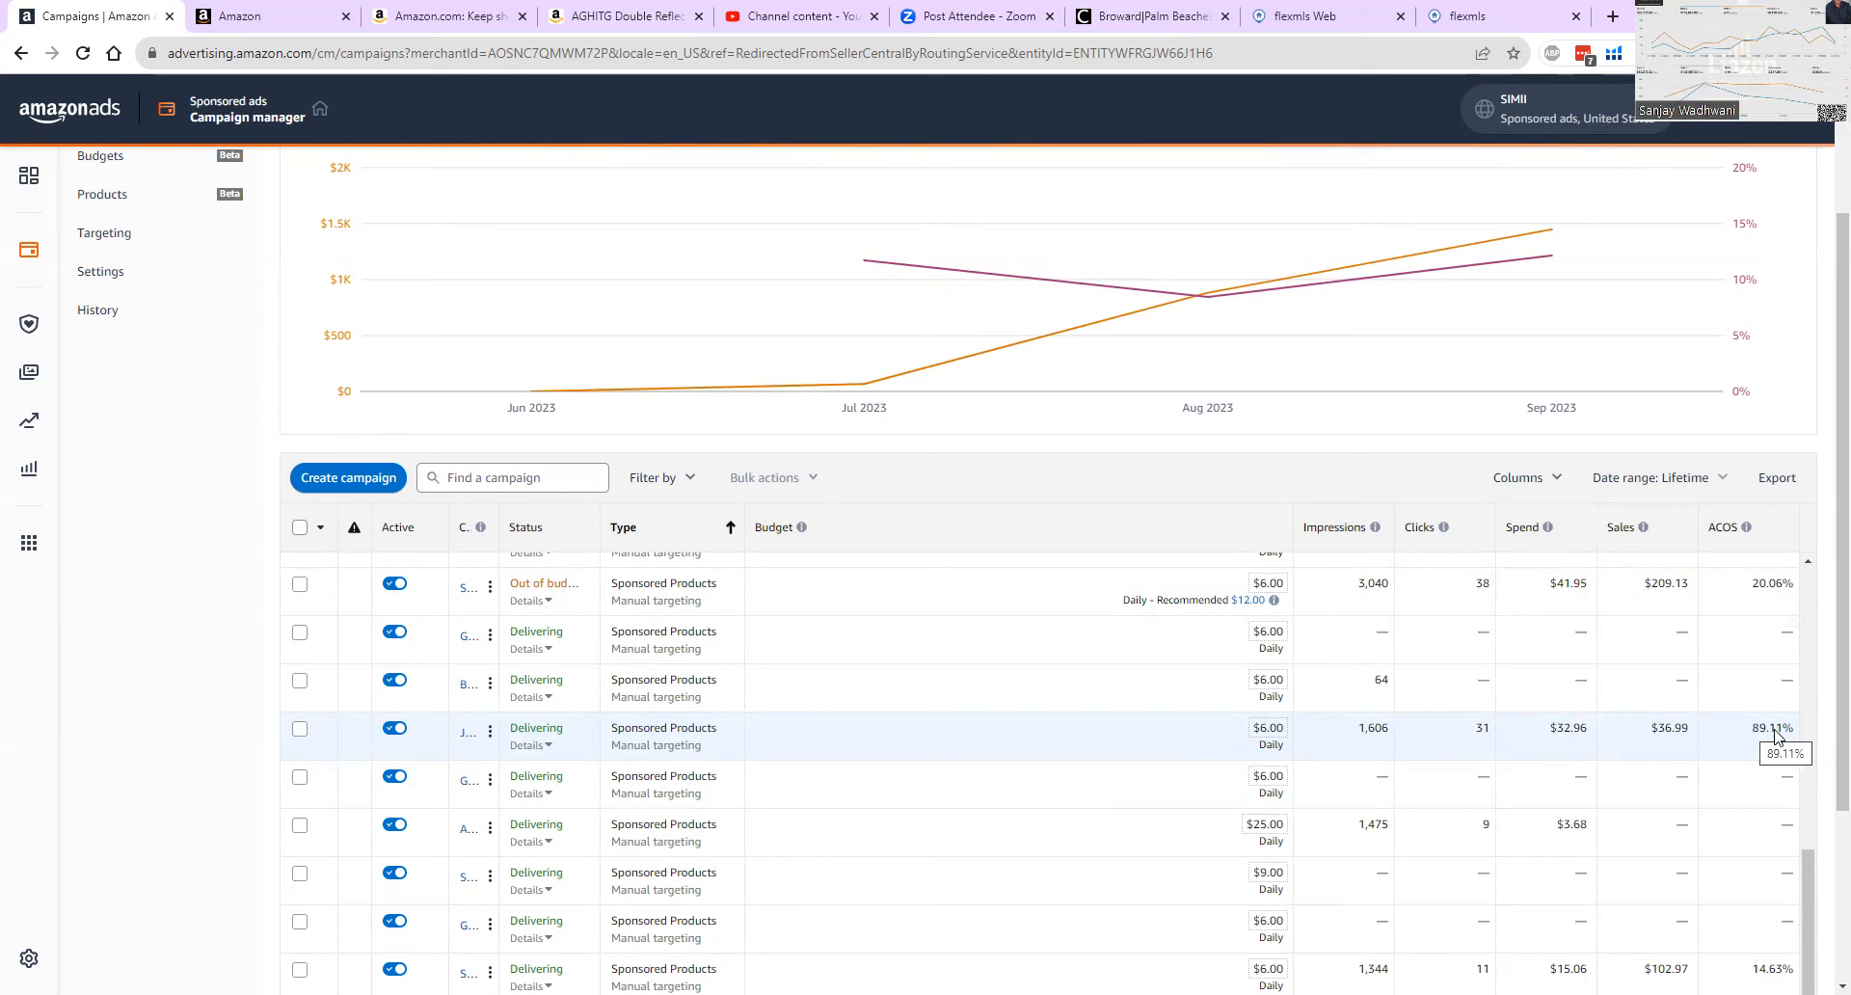
Compare the AGHITG Double Reflective Bubble Insulation product page on Amazon with the manual campaigns in the Amazon Ads campaign manager.
left_click(431, 21)
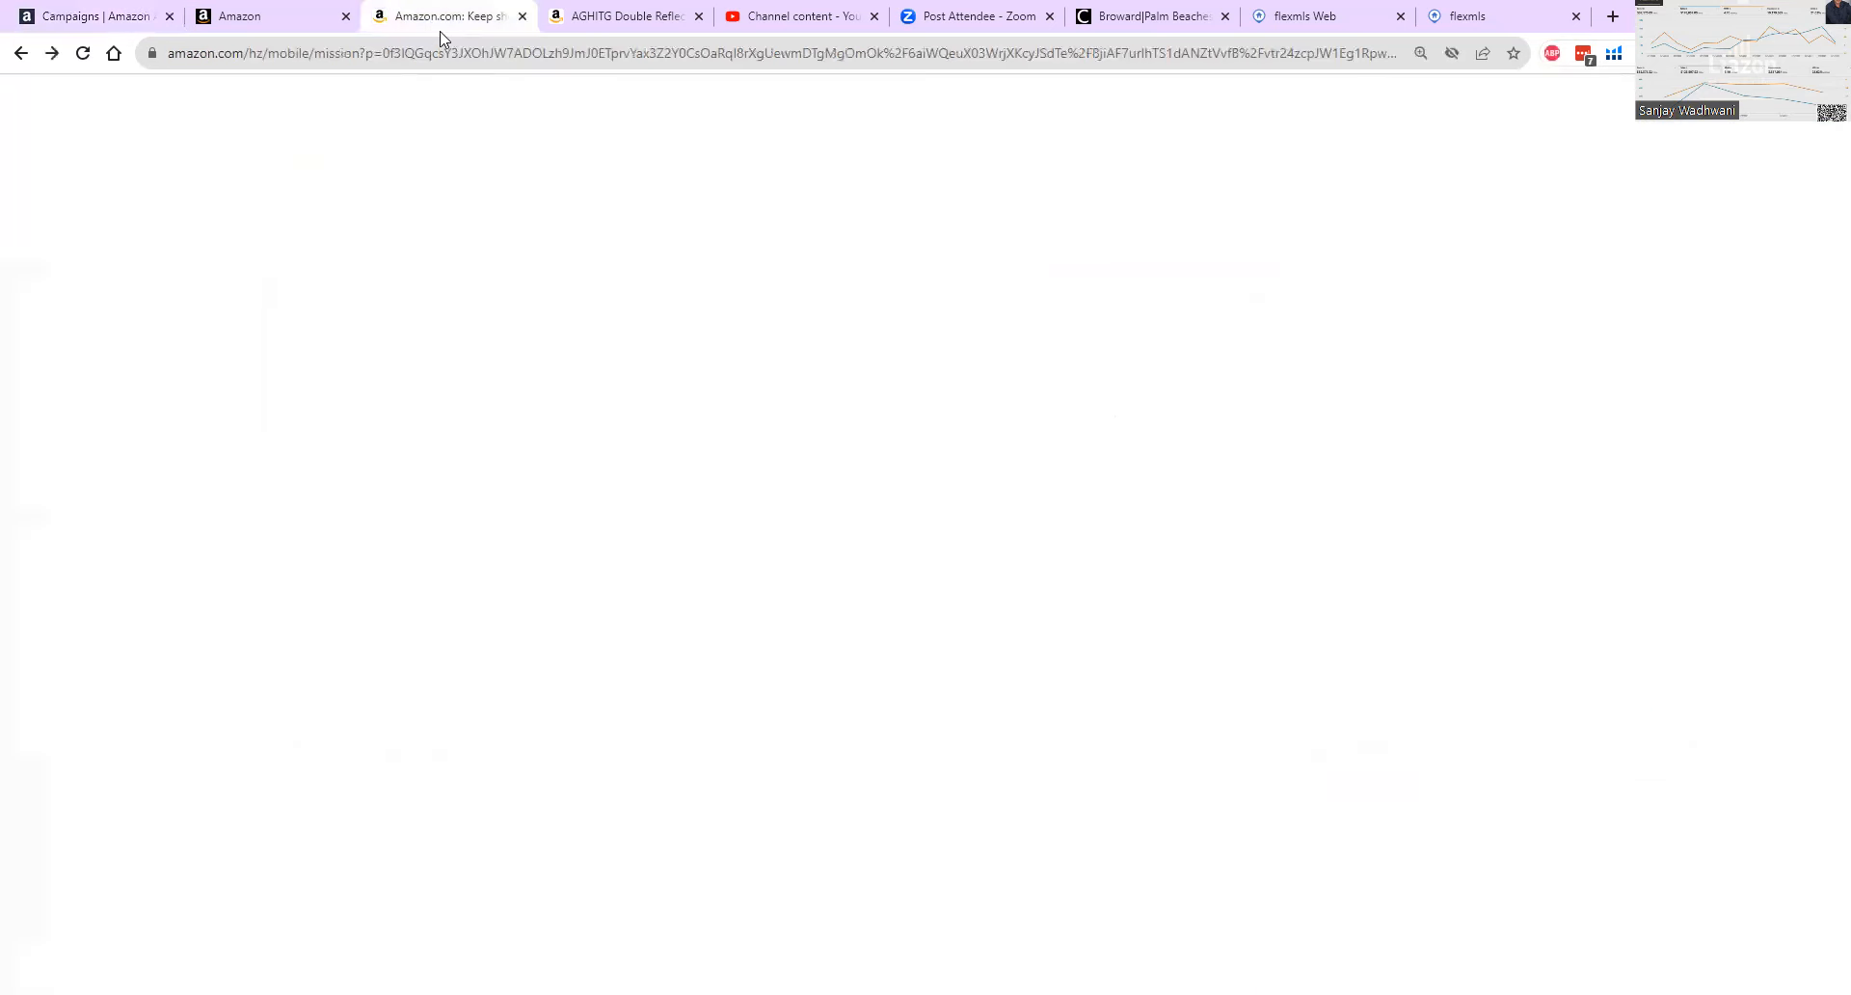
left_click(622, 16)
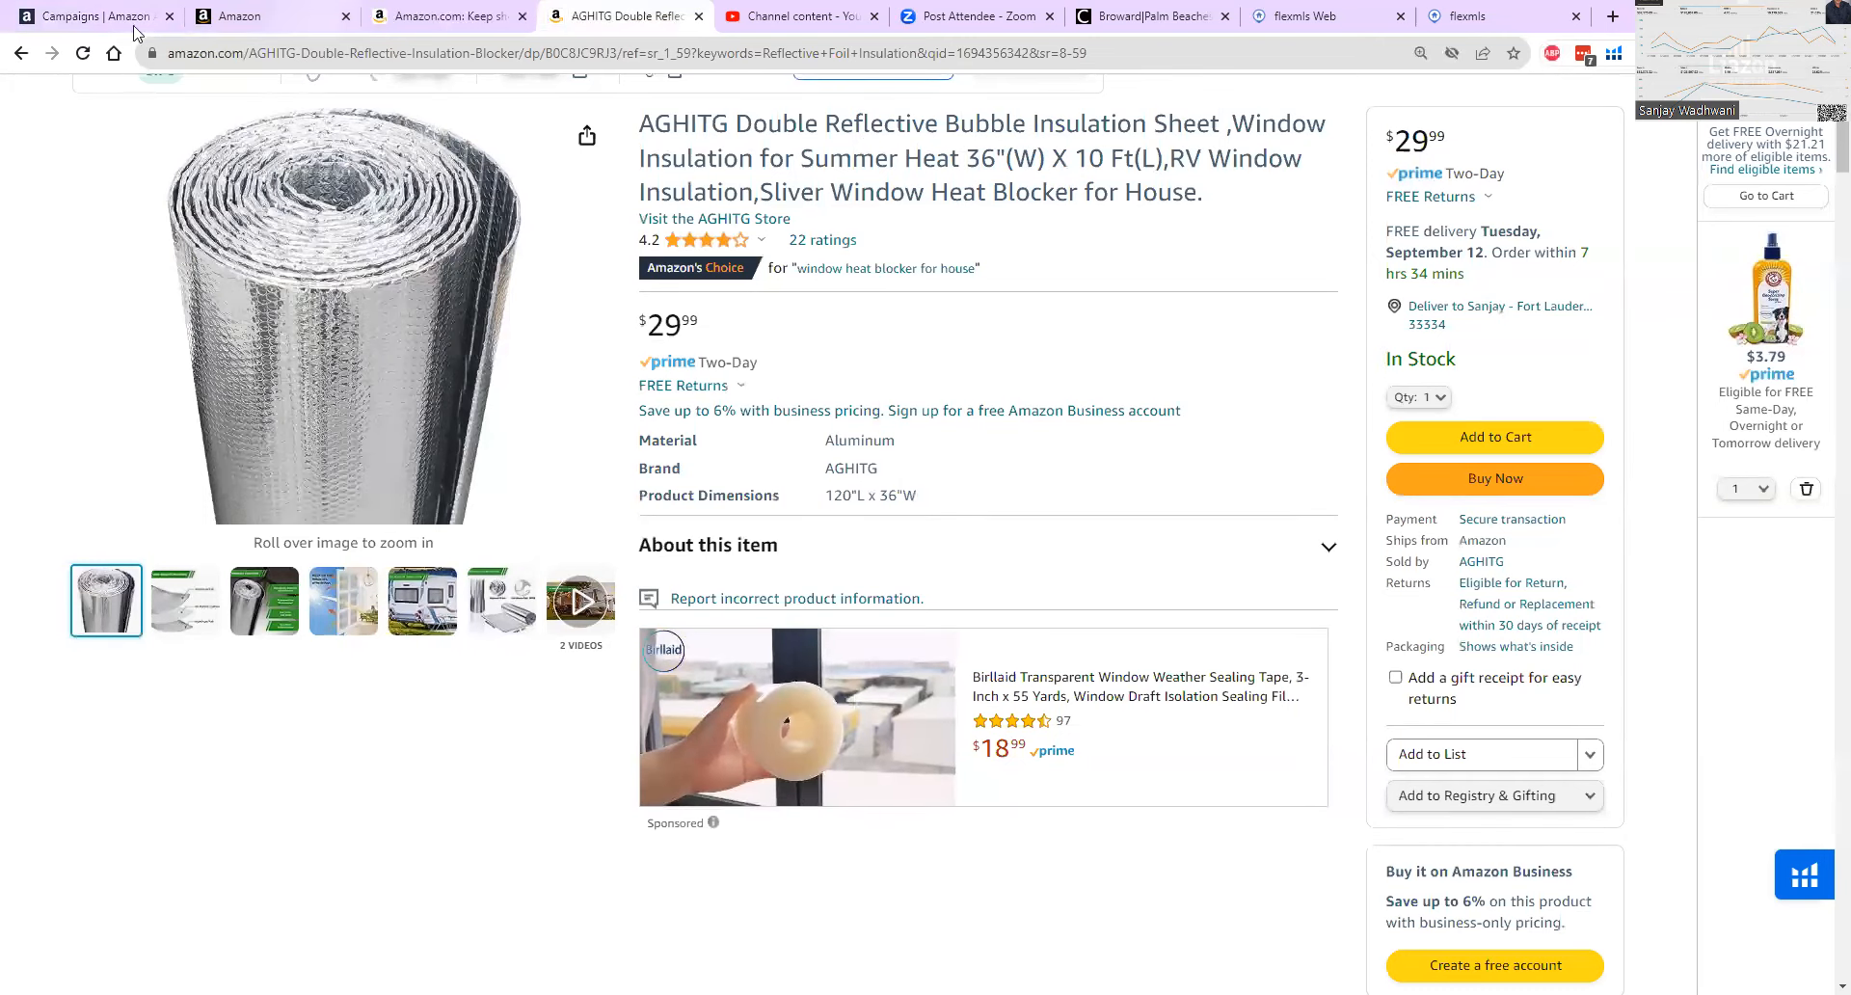
left_click(97, 16)
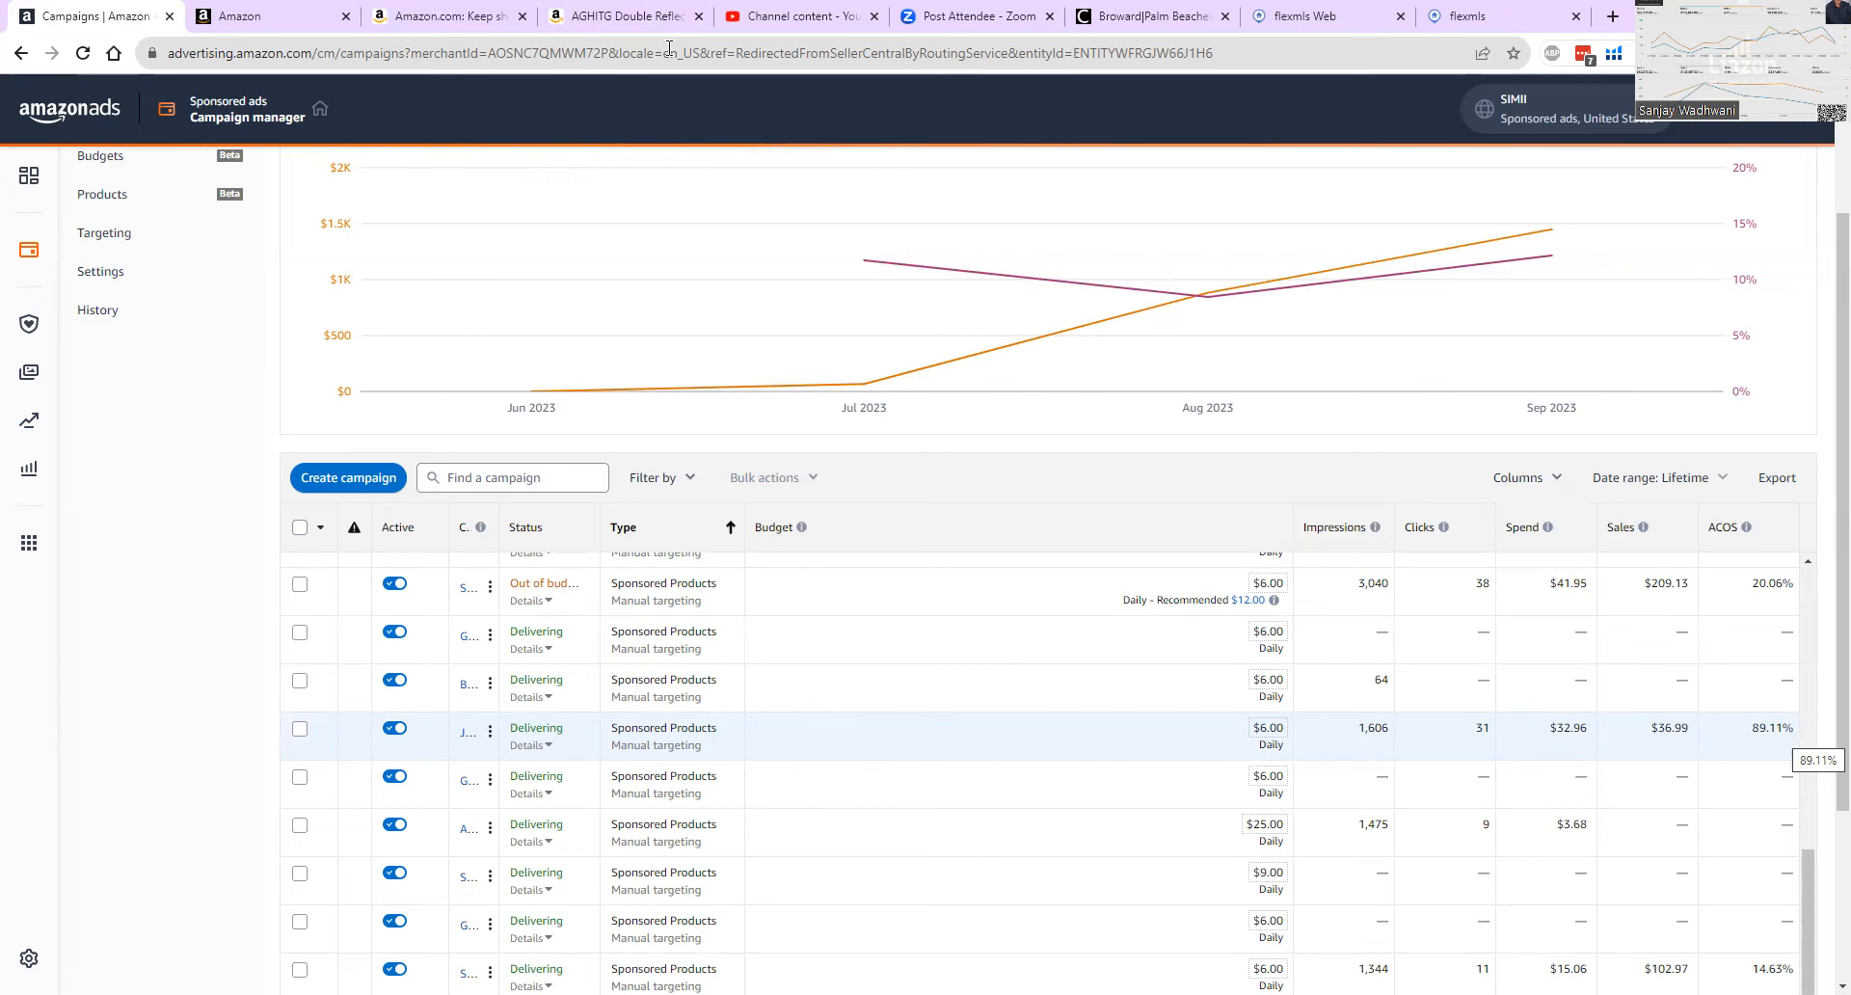
left_click(644, 17)
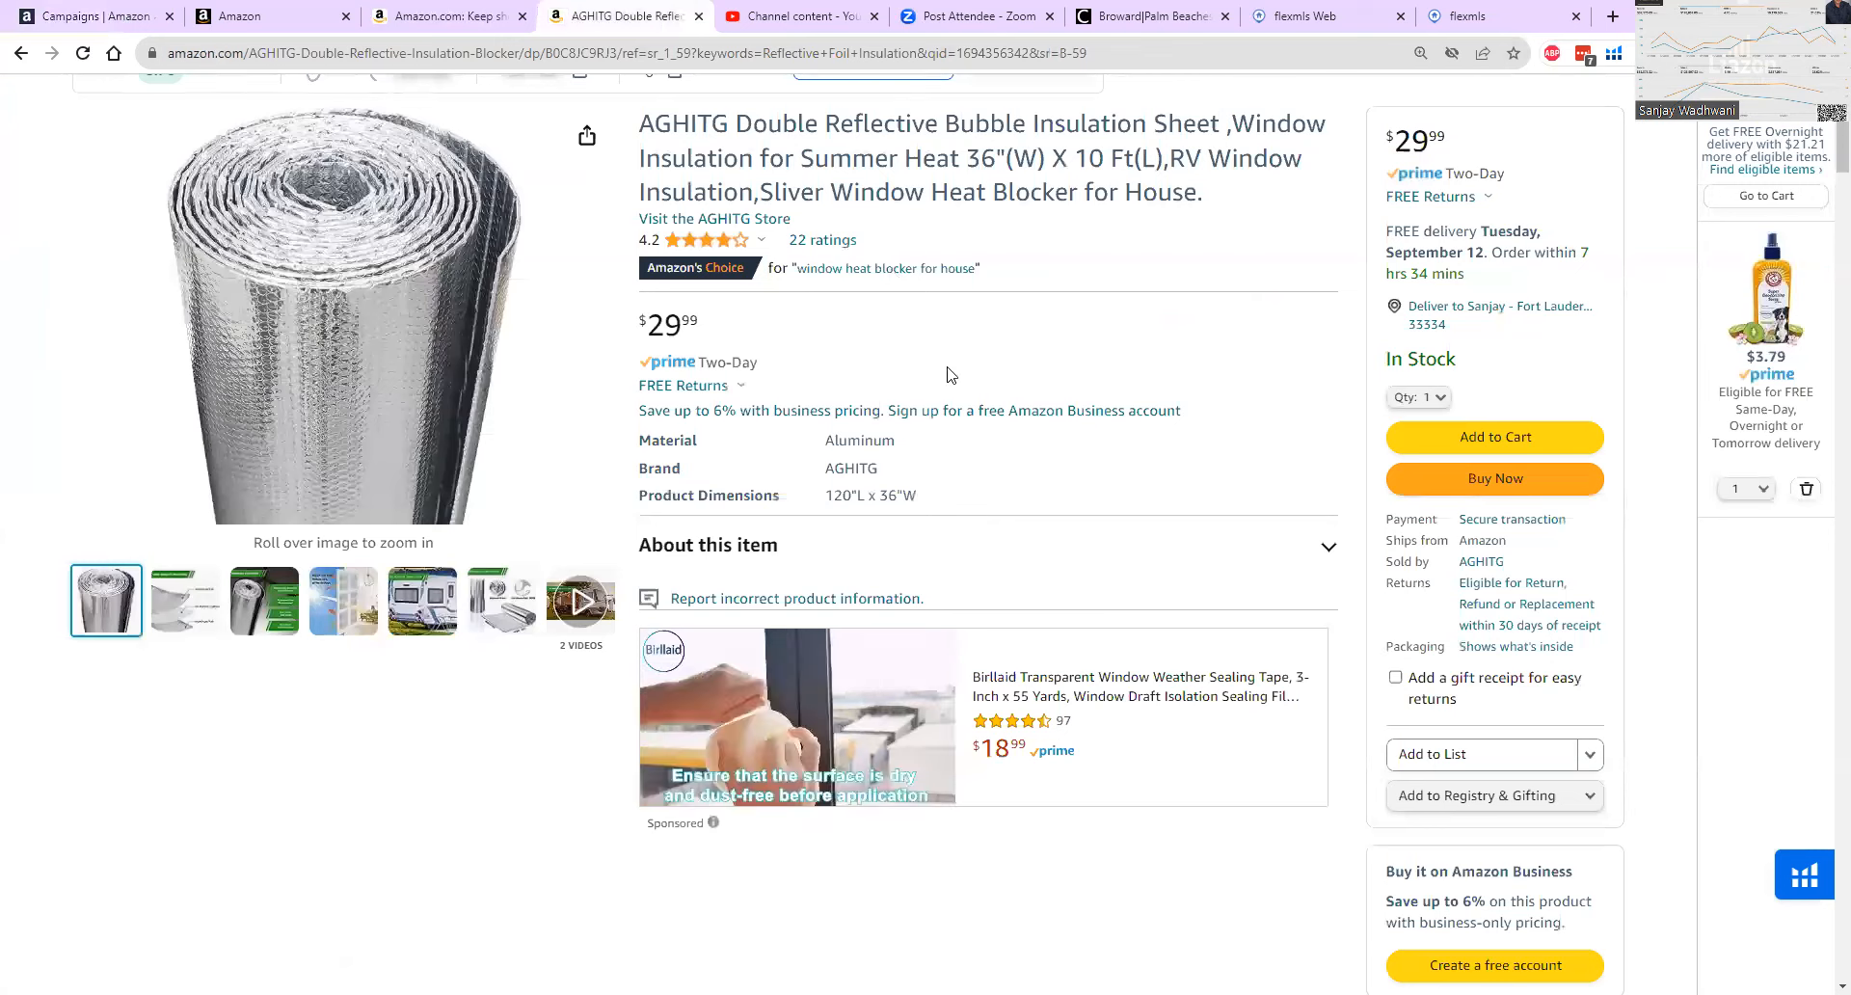
scroll(1023, 376, "down", 1)
scroll(1023, 376, "down", 2)
scroll(964, 386, "up", 5)
Look through the previously viewed and recommended insulation rolls, and review the AGHITG listing's title, price and listing health score.
left_click(449, 11)
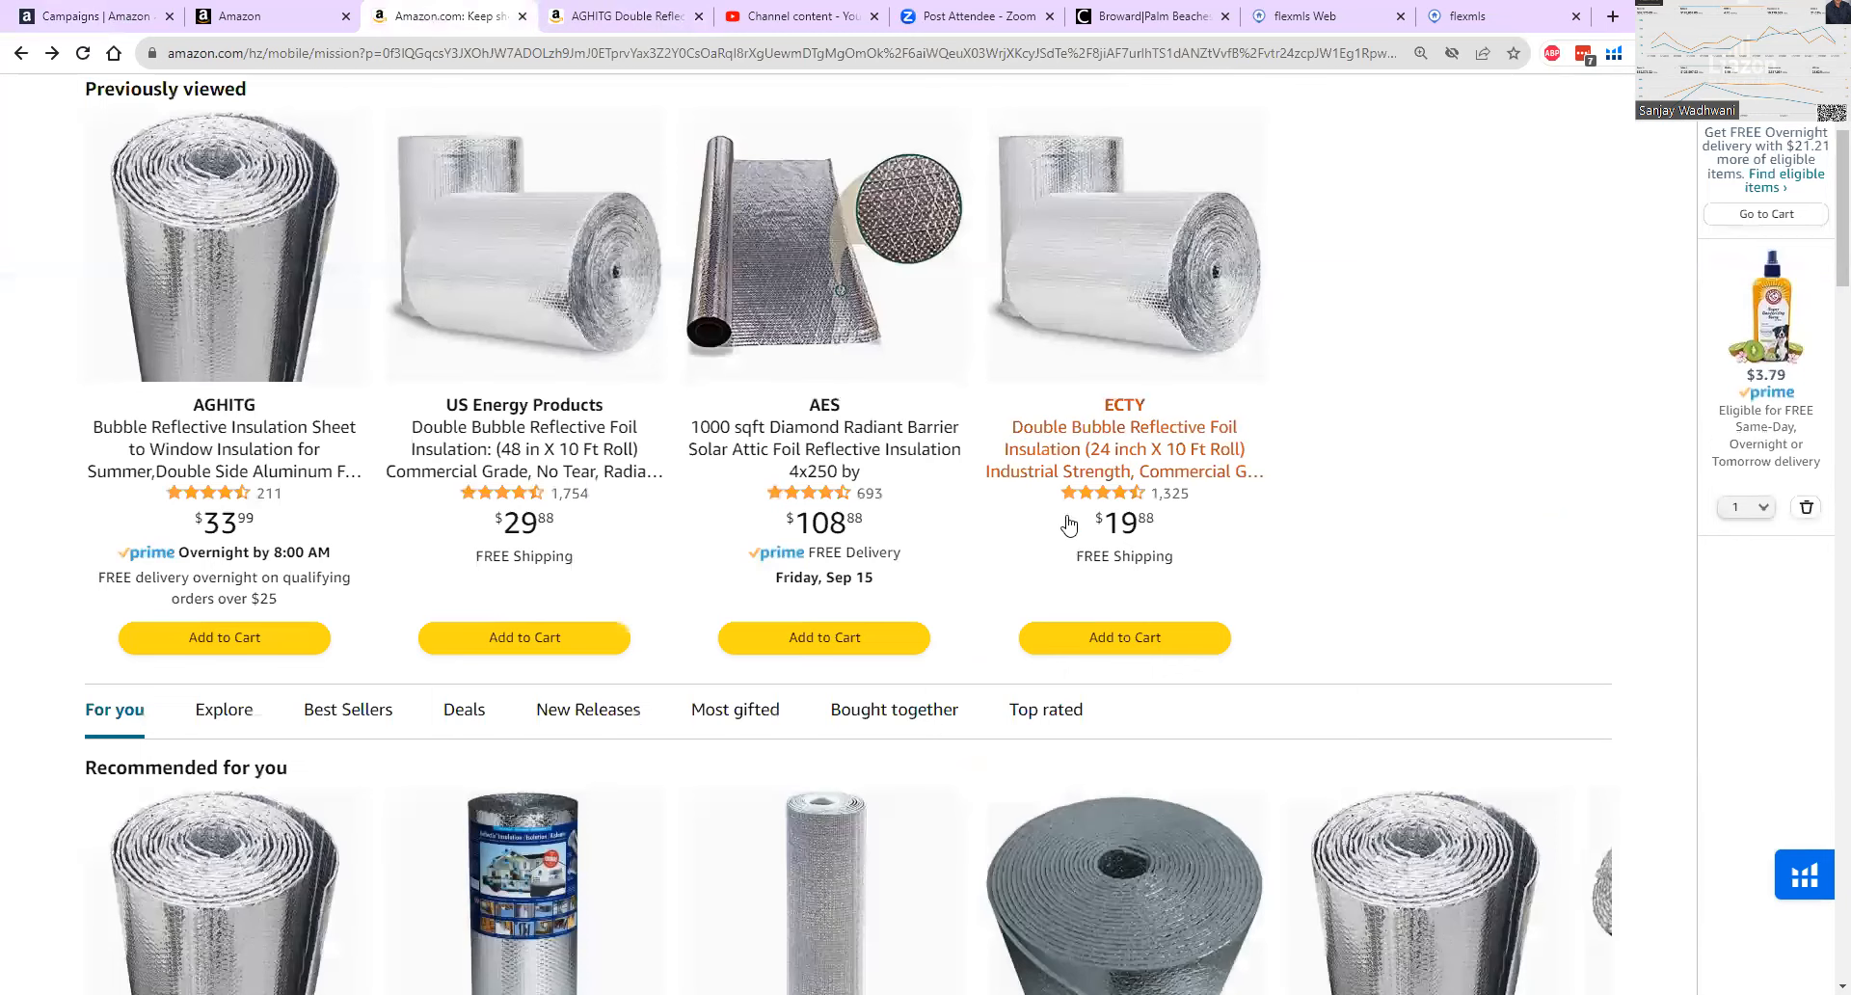
scroll(981, 472, "down", 3)
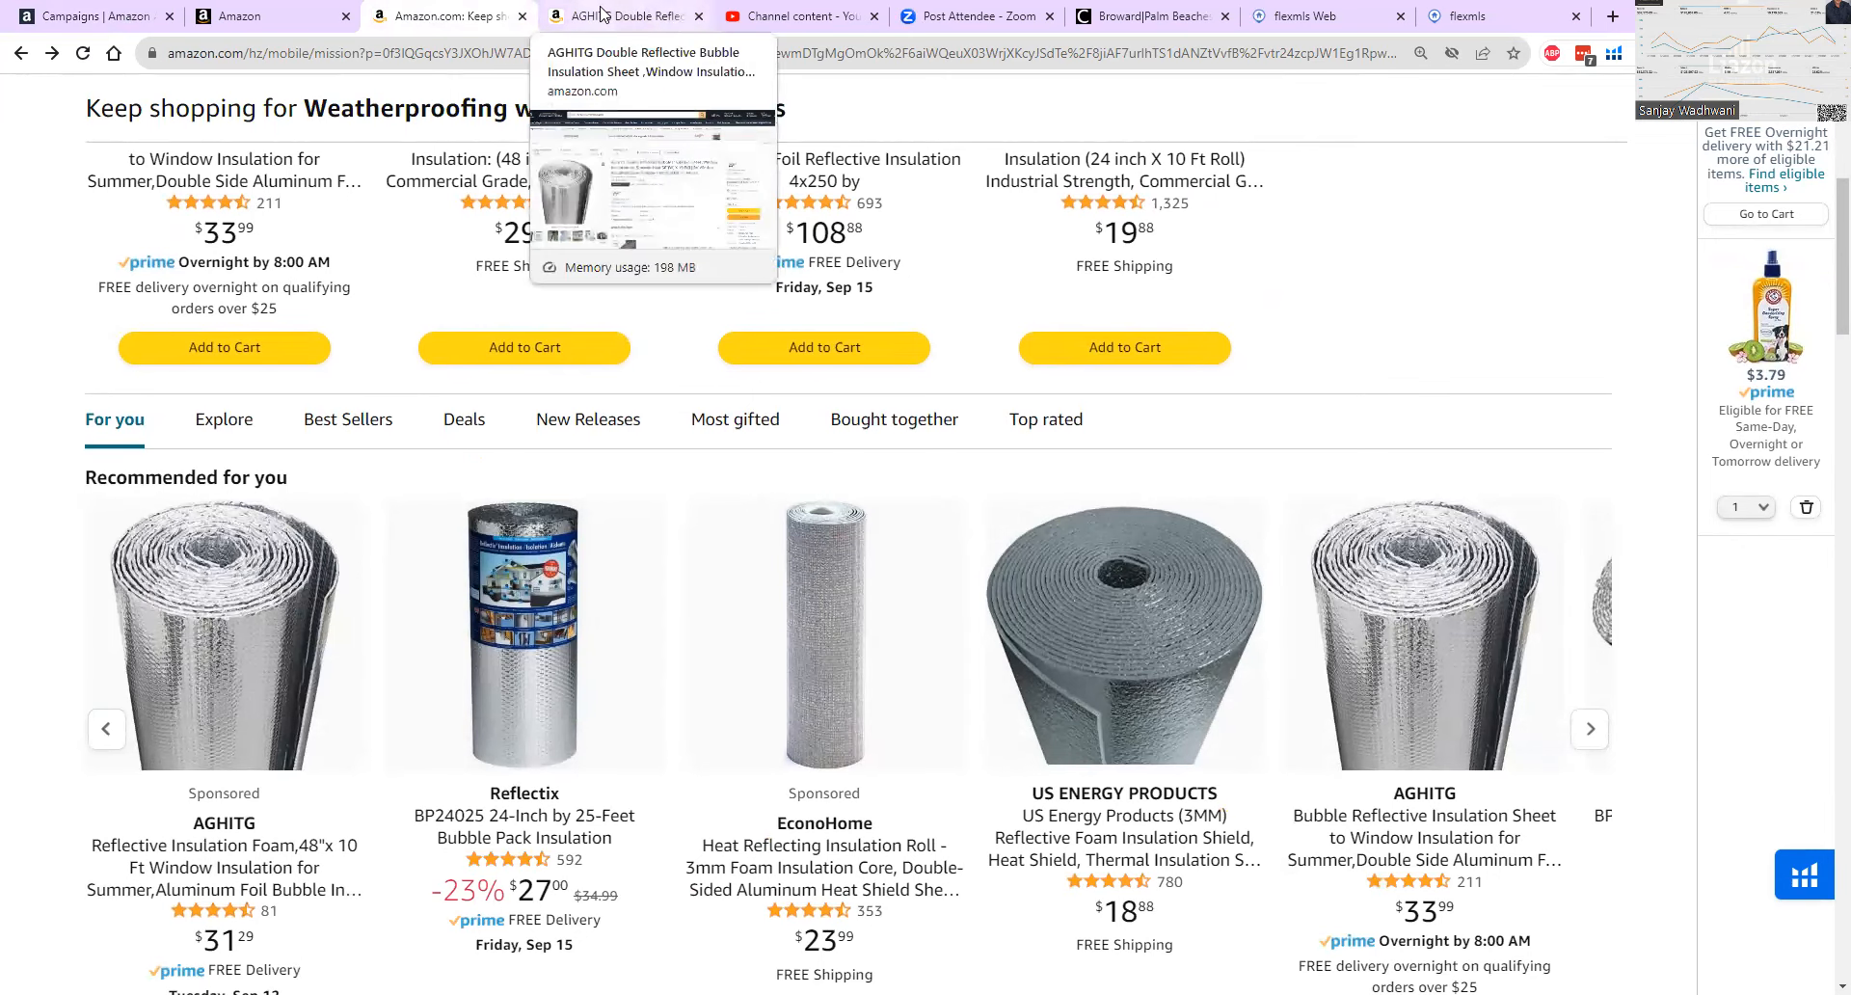
left_click(672, 19)
scroll(818, 291, "down", 5)
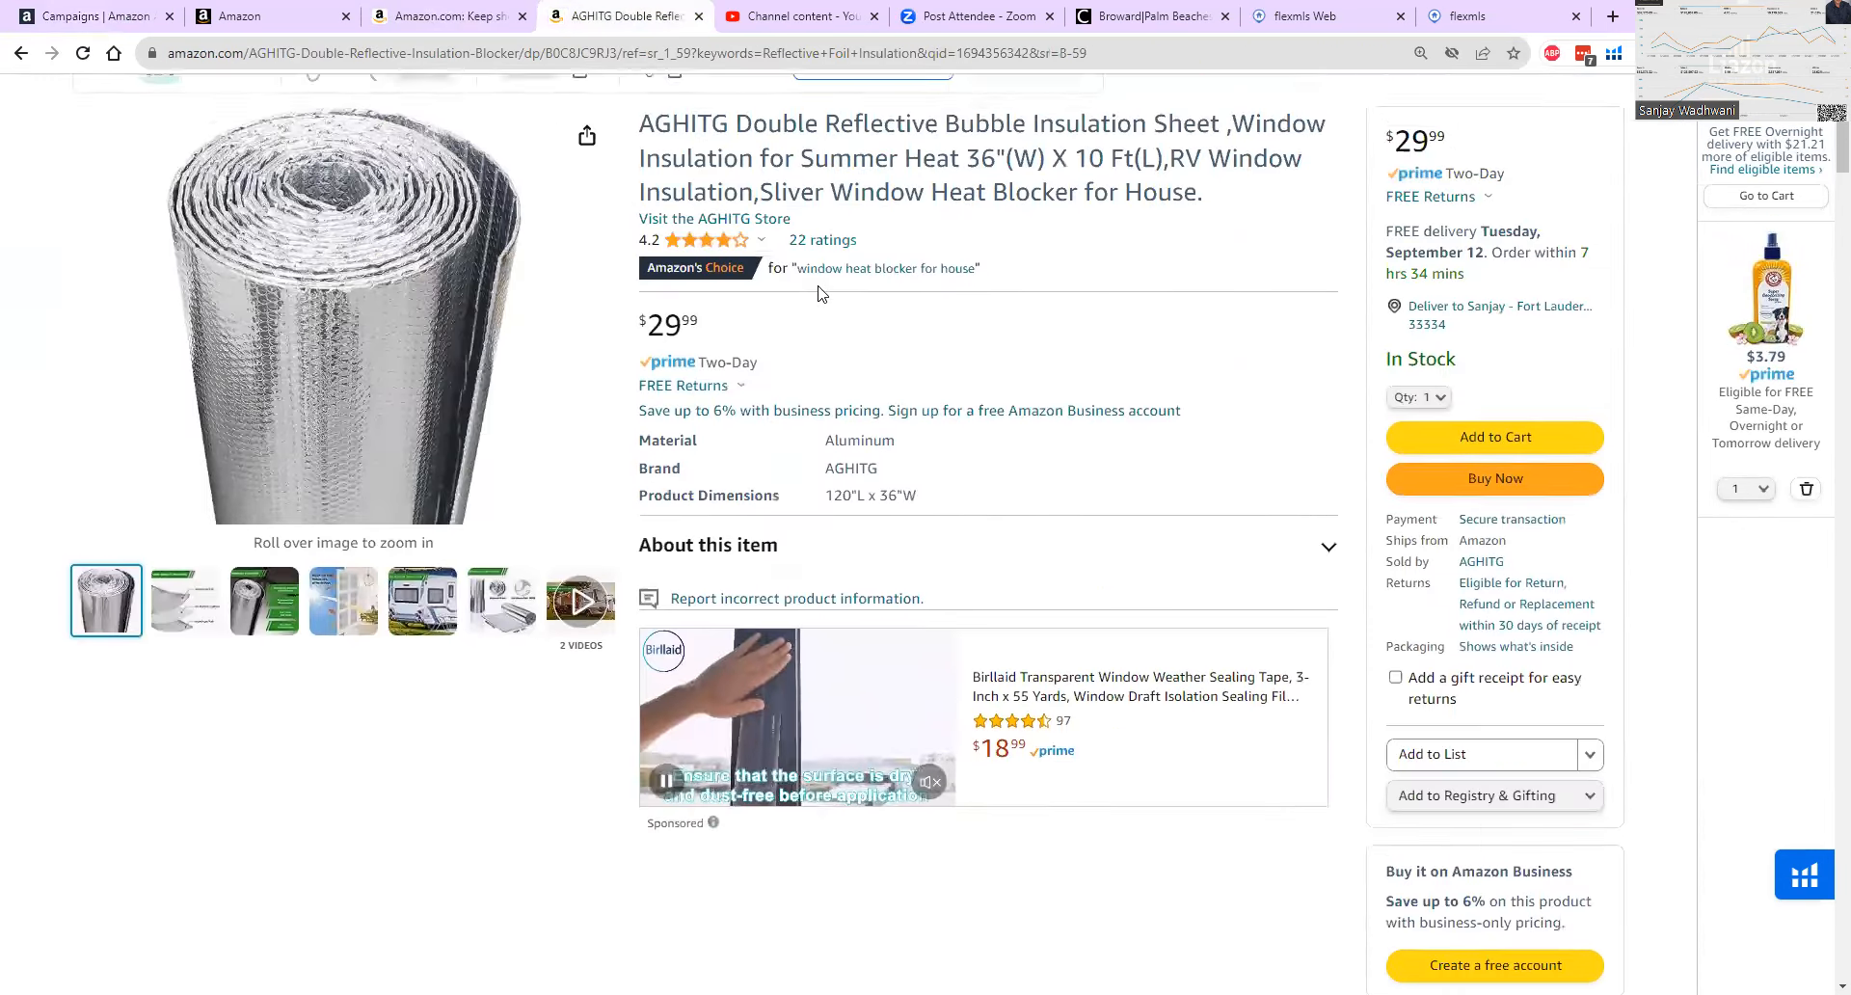
scroll(818, 292, "up", 6)
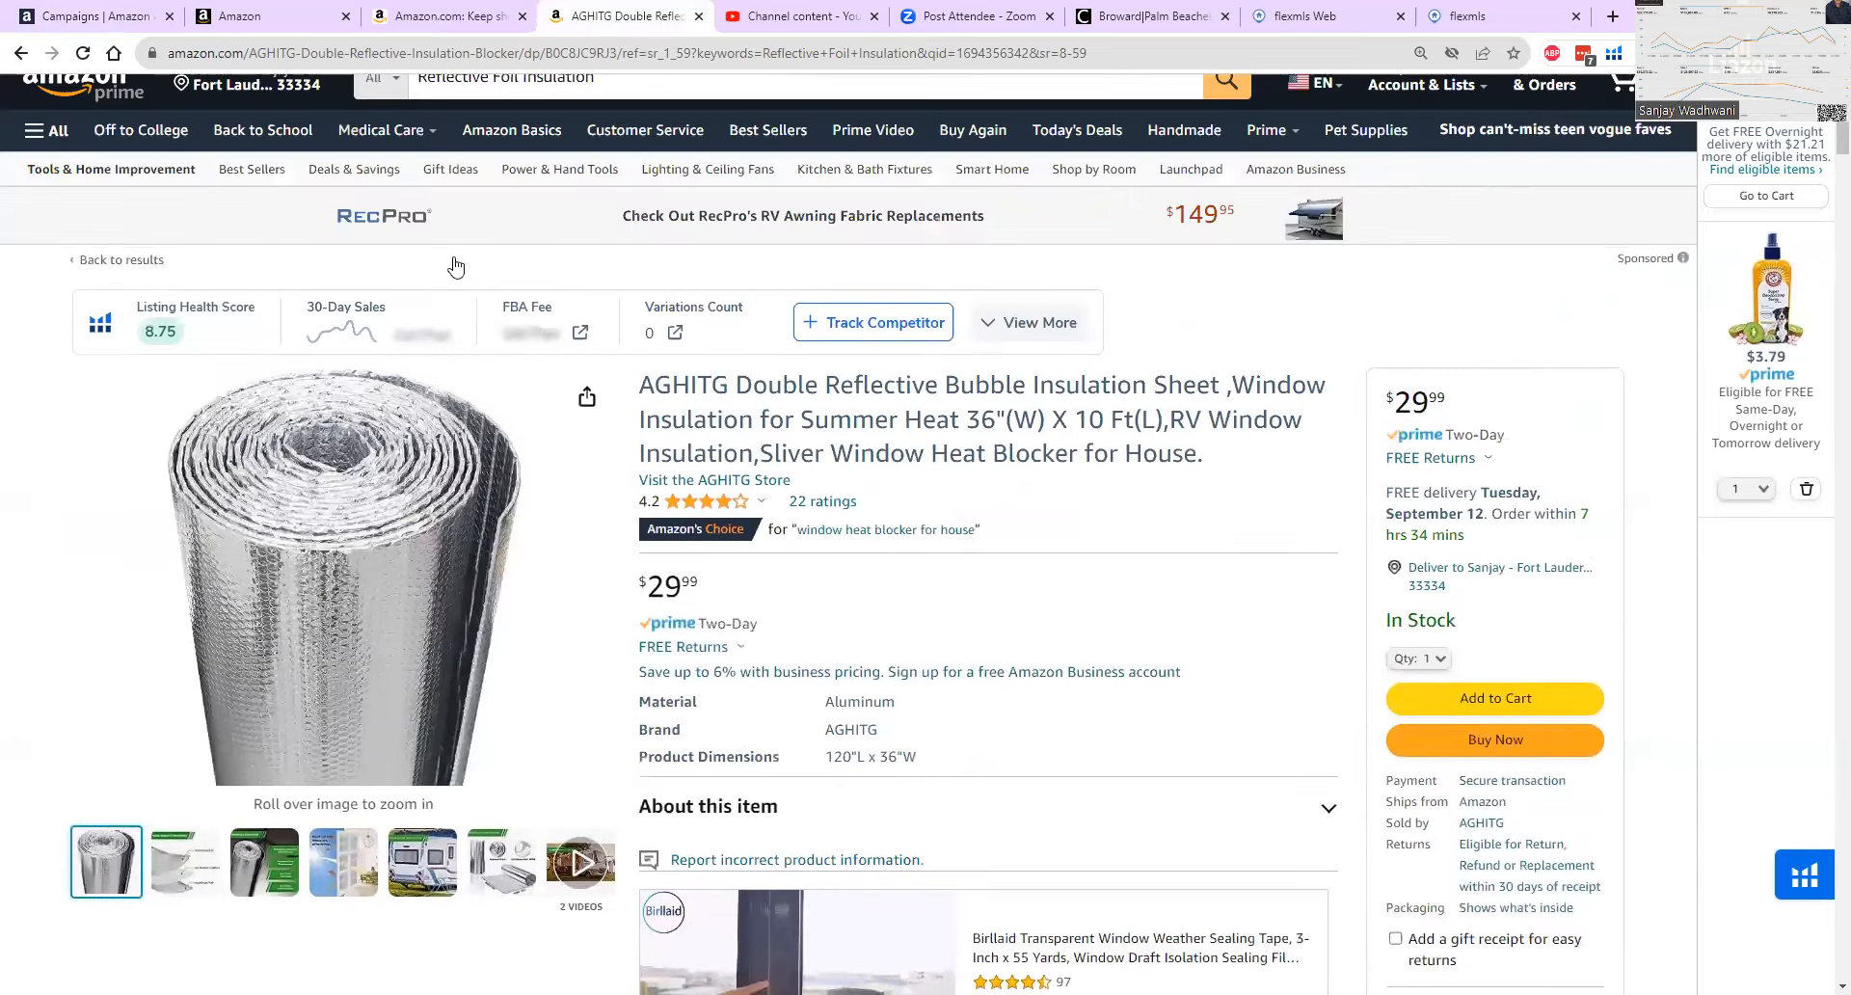
scroll(1014, 632, "down", 2)
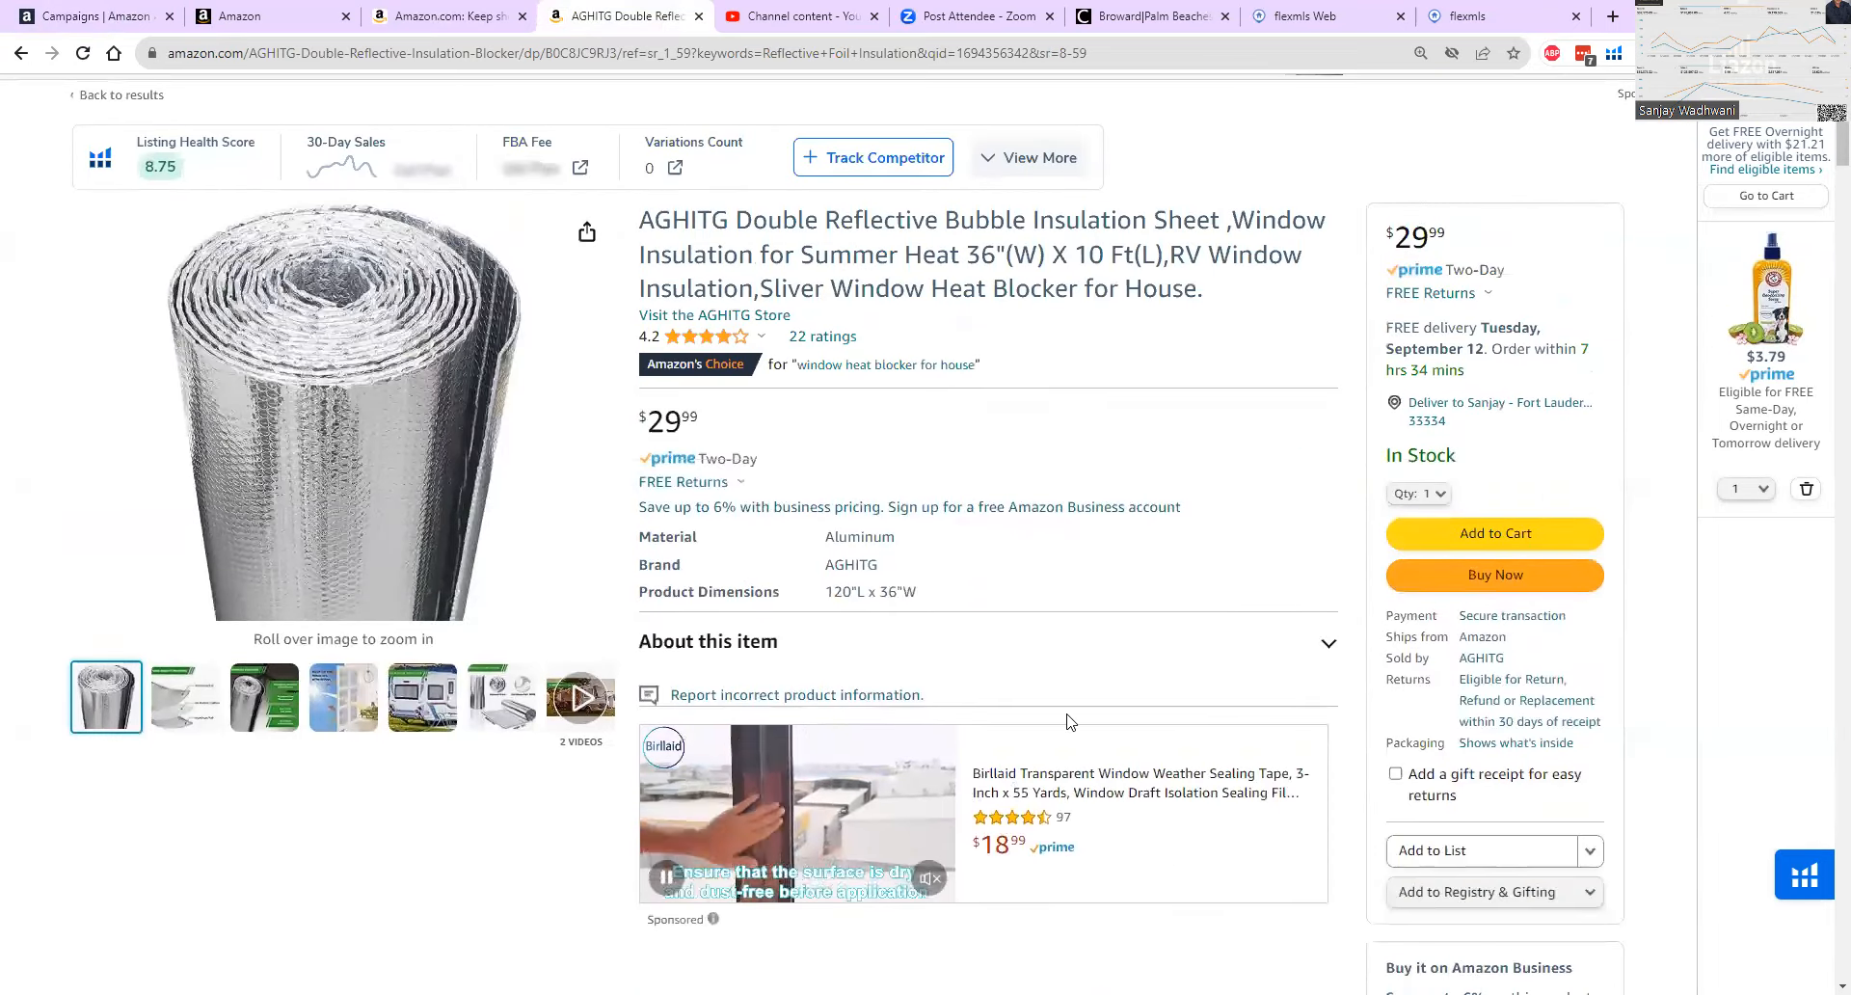
scroll(1097, 485, "up", 2)
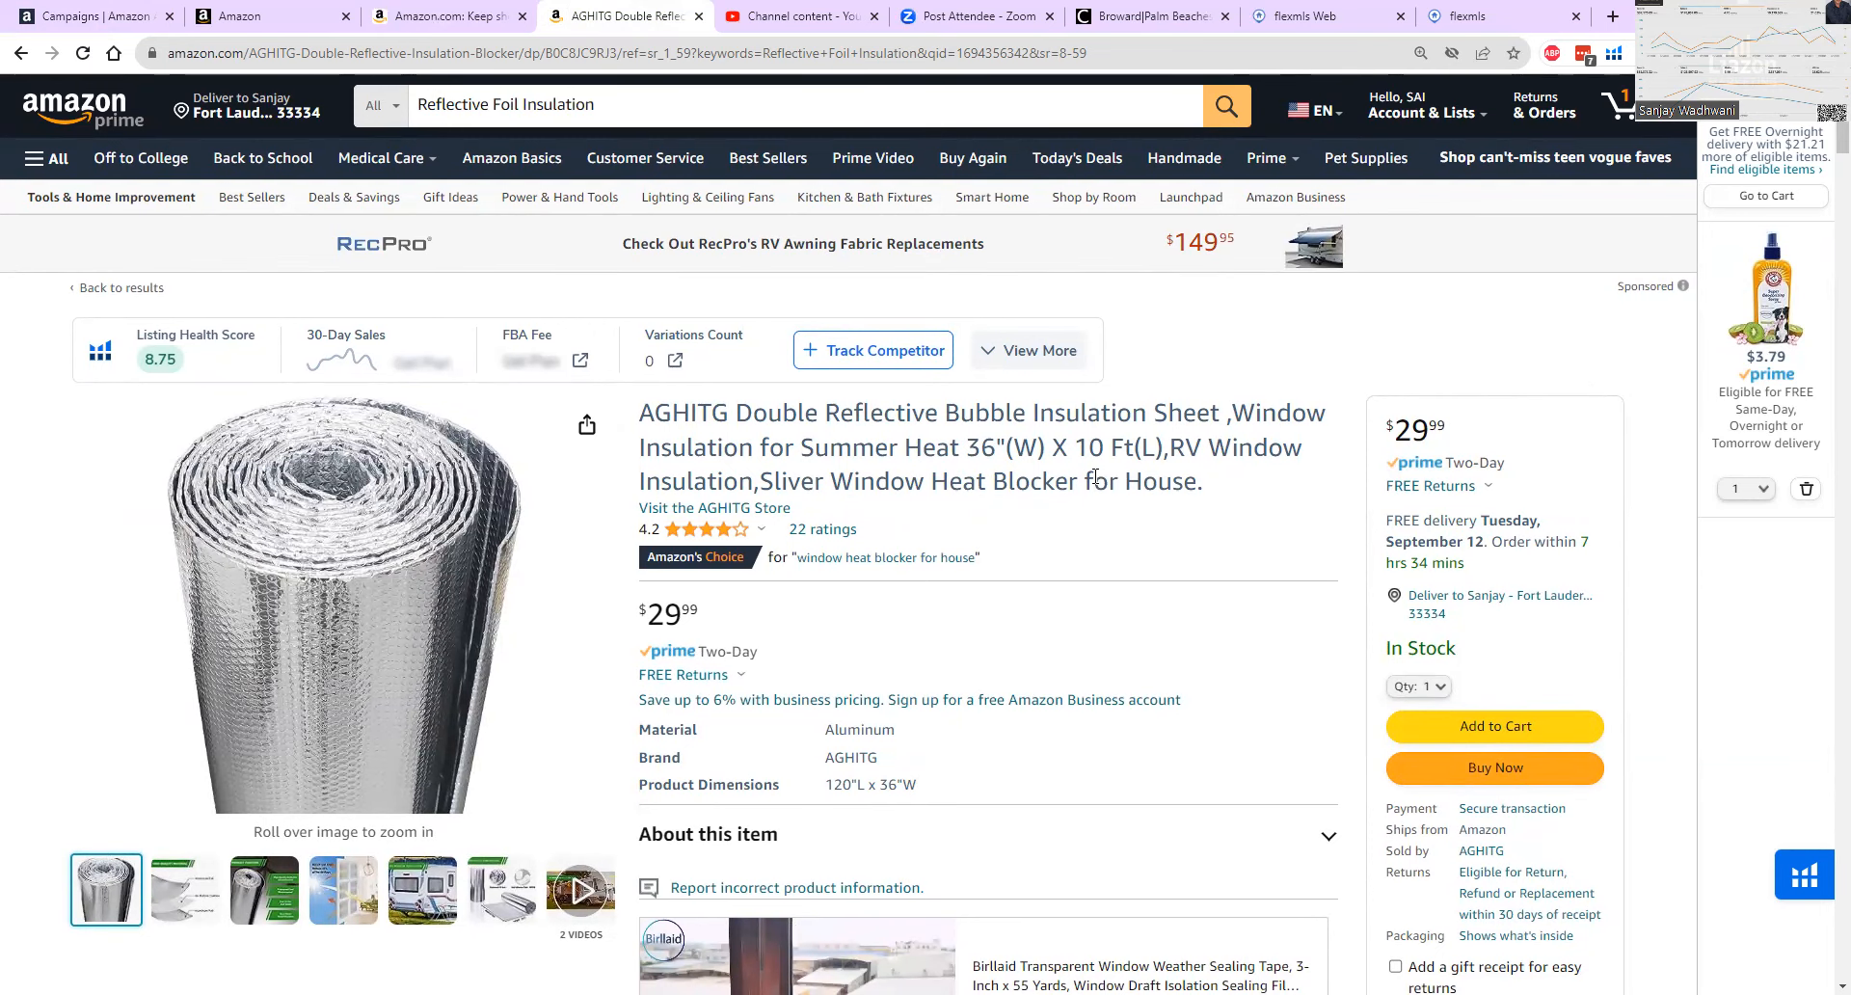
Examine the AGHITG product's 30-day Helium 10 sales rank and price chart and its sales estimator details.
scroll(1096, 476, "down", 6)
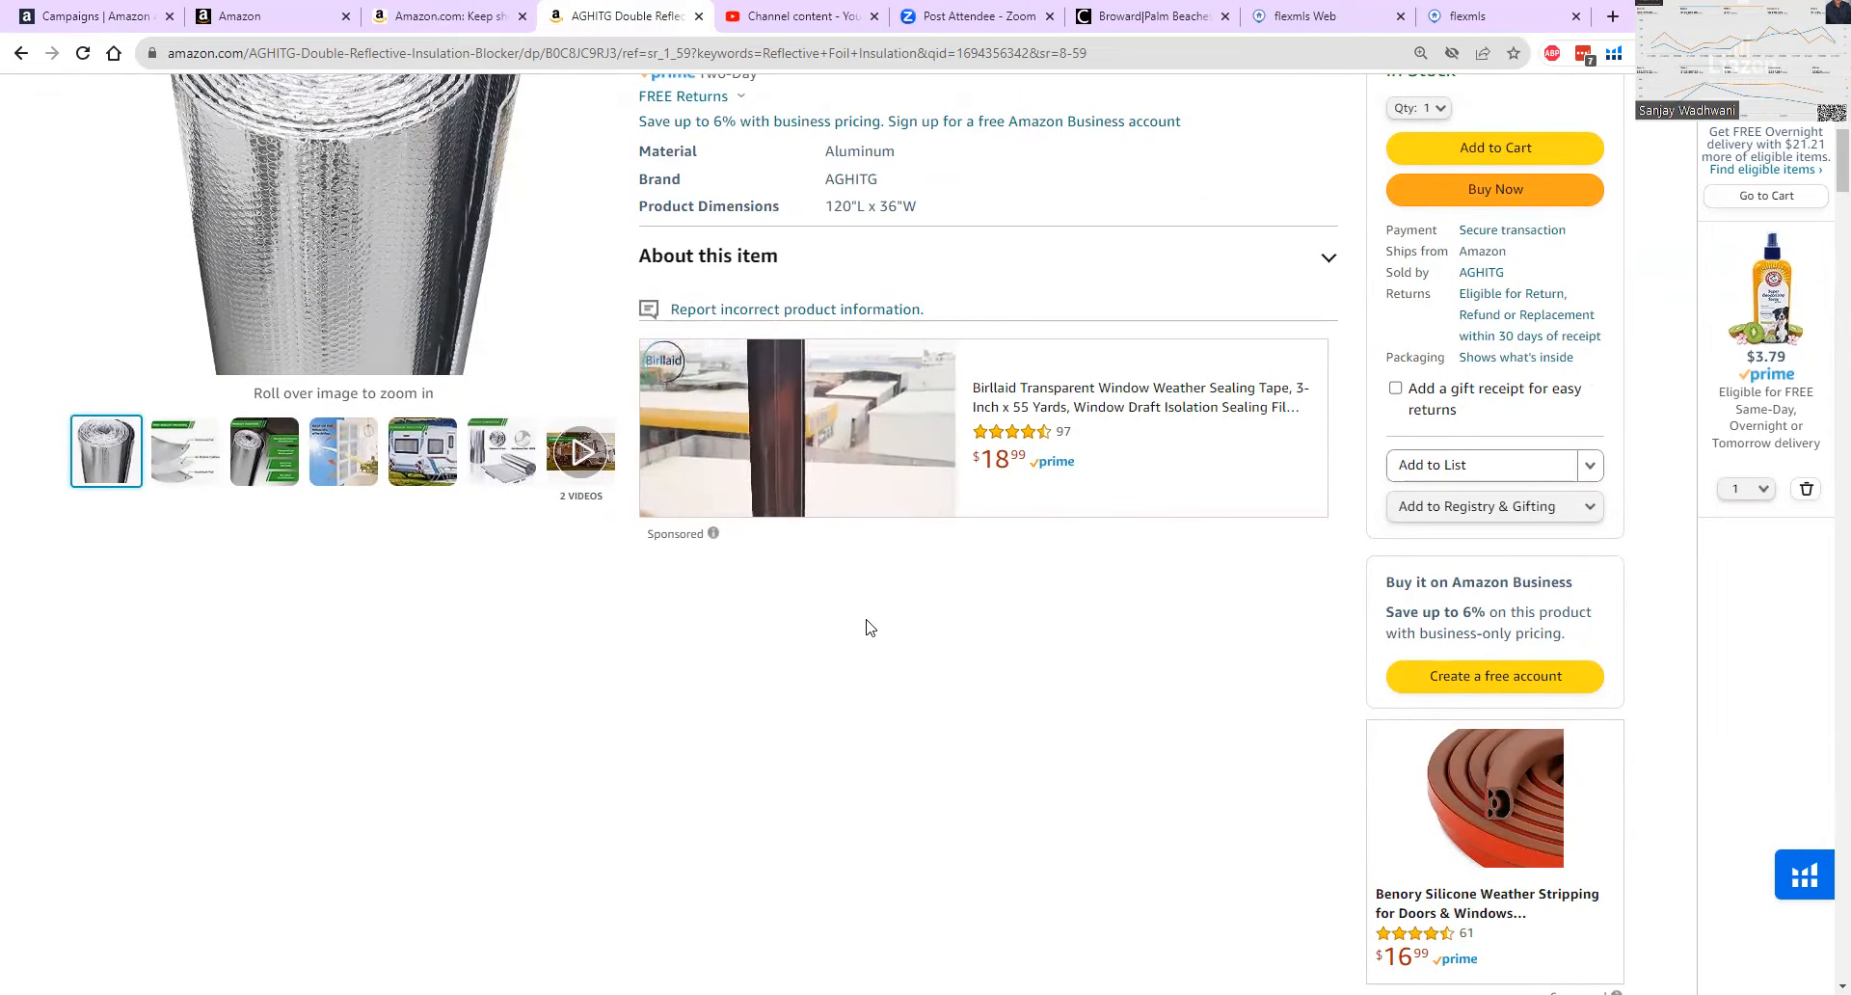
scroll(940, 689, "down", 3)
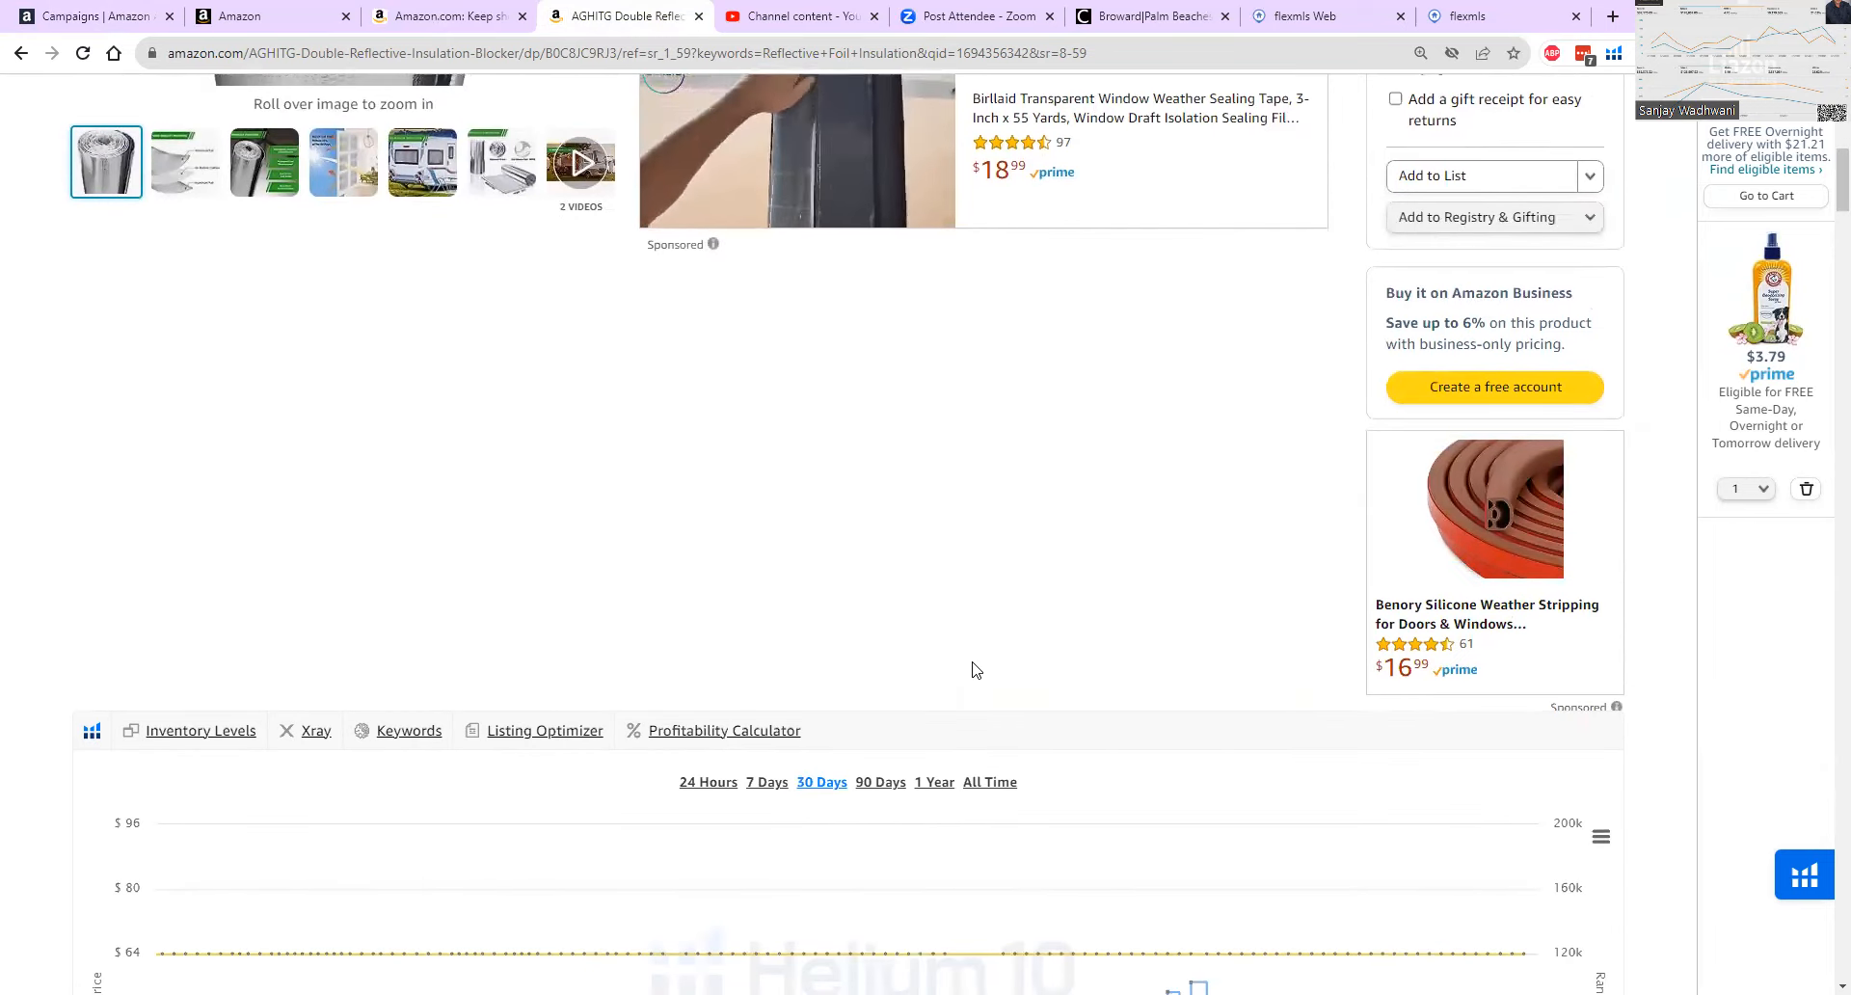
scroll(976, 668, "down", 3)
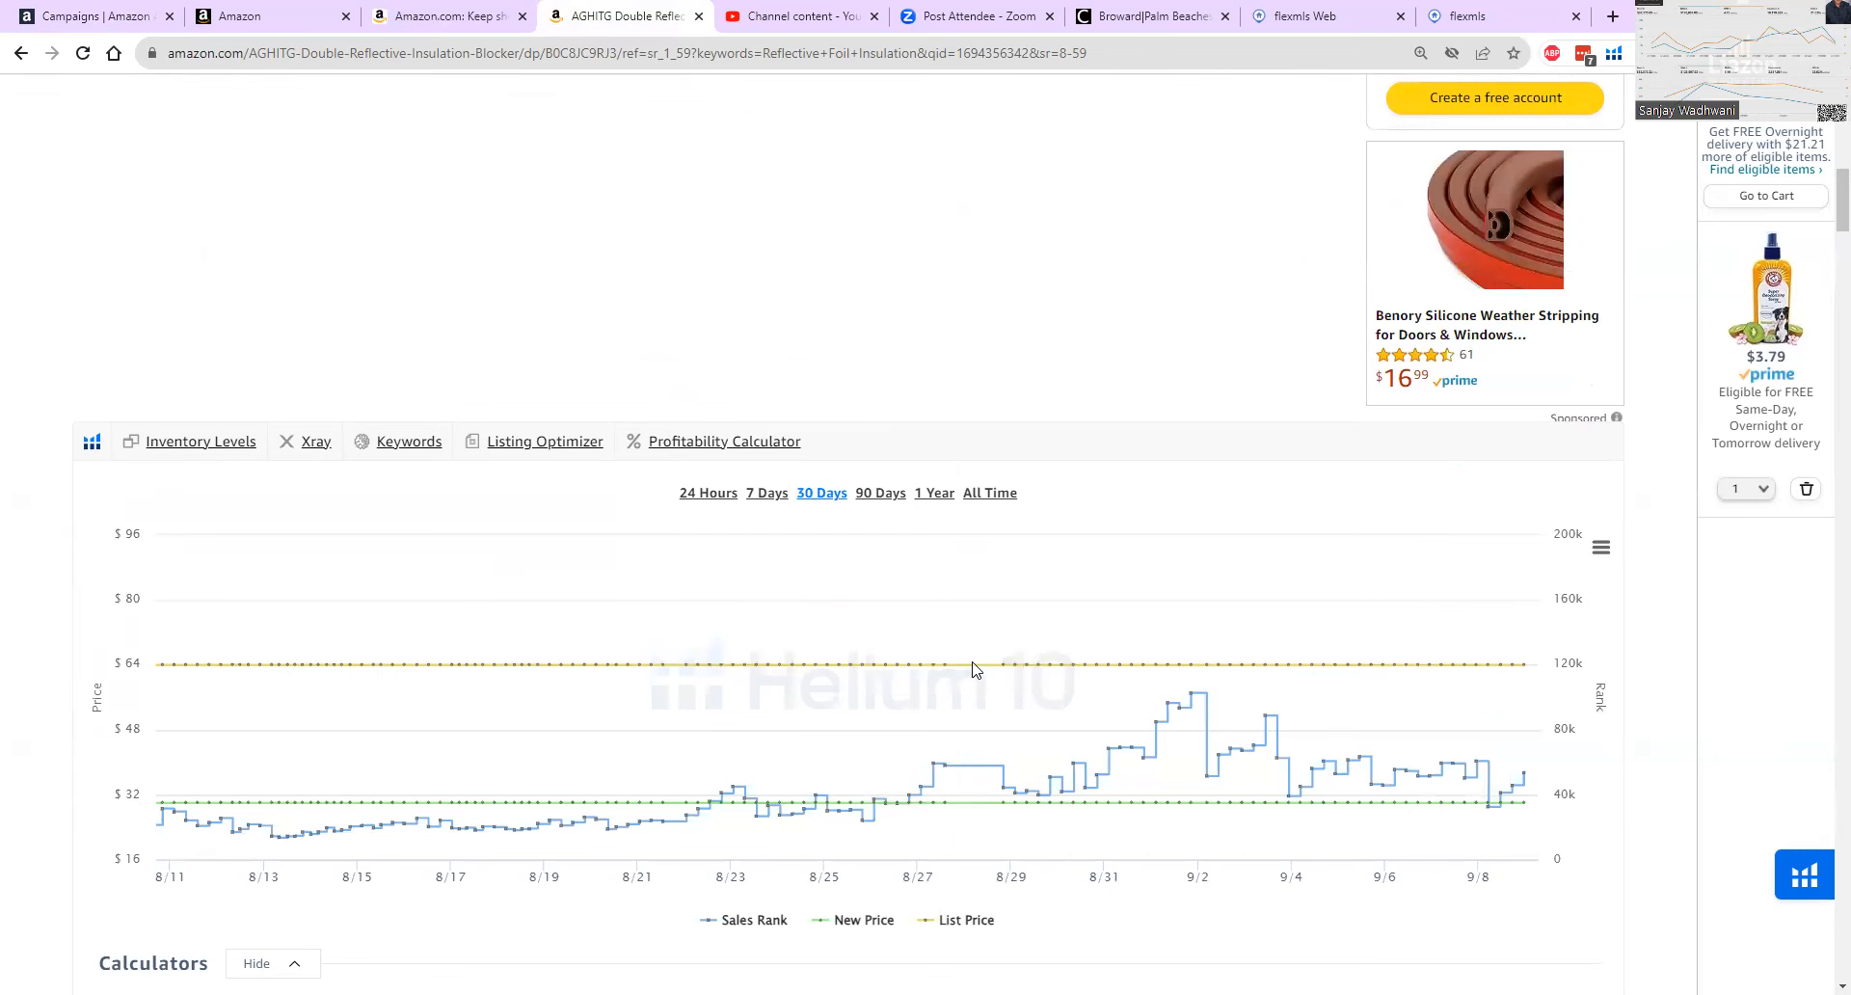
mouse_move(979, 665)
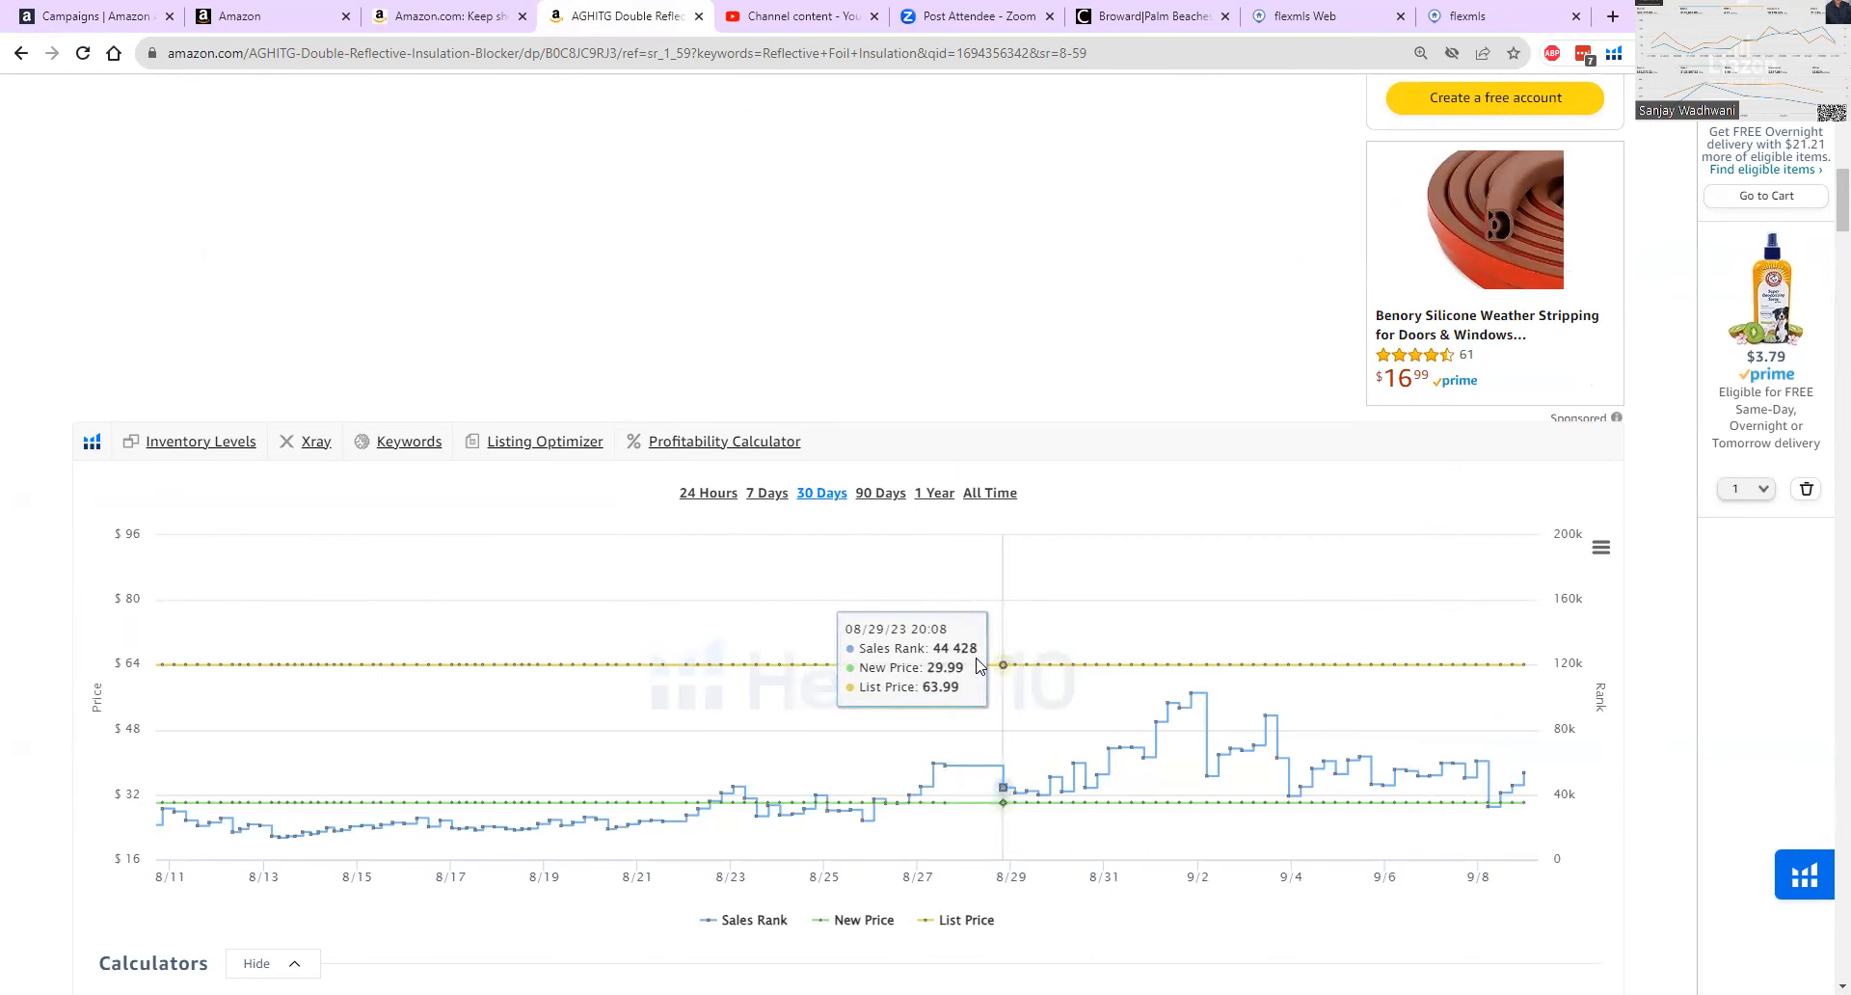
scroll(979, 665, "down", 8)
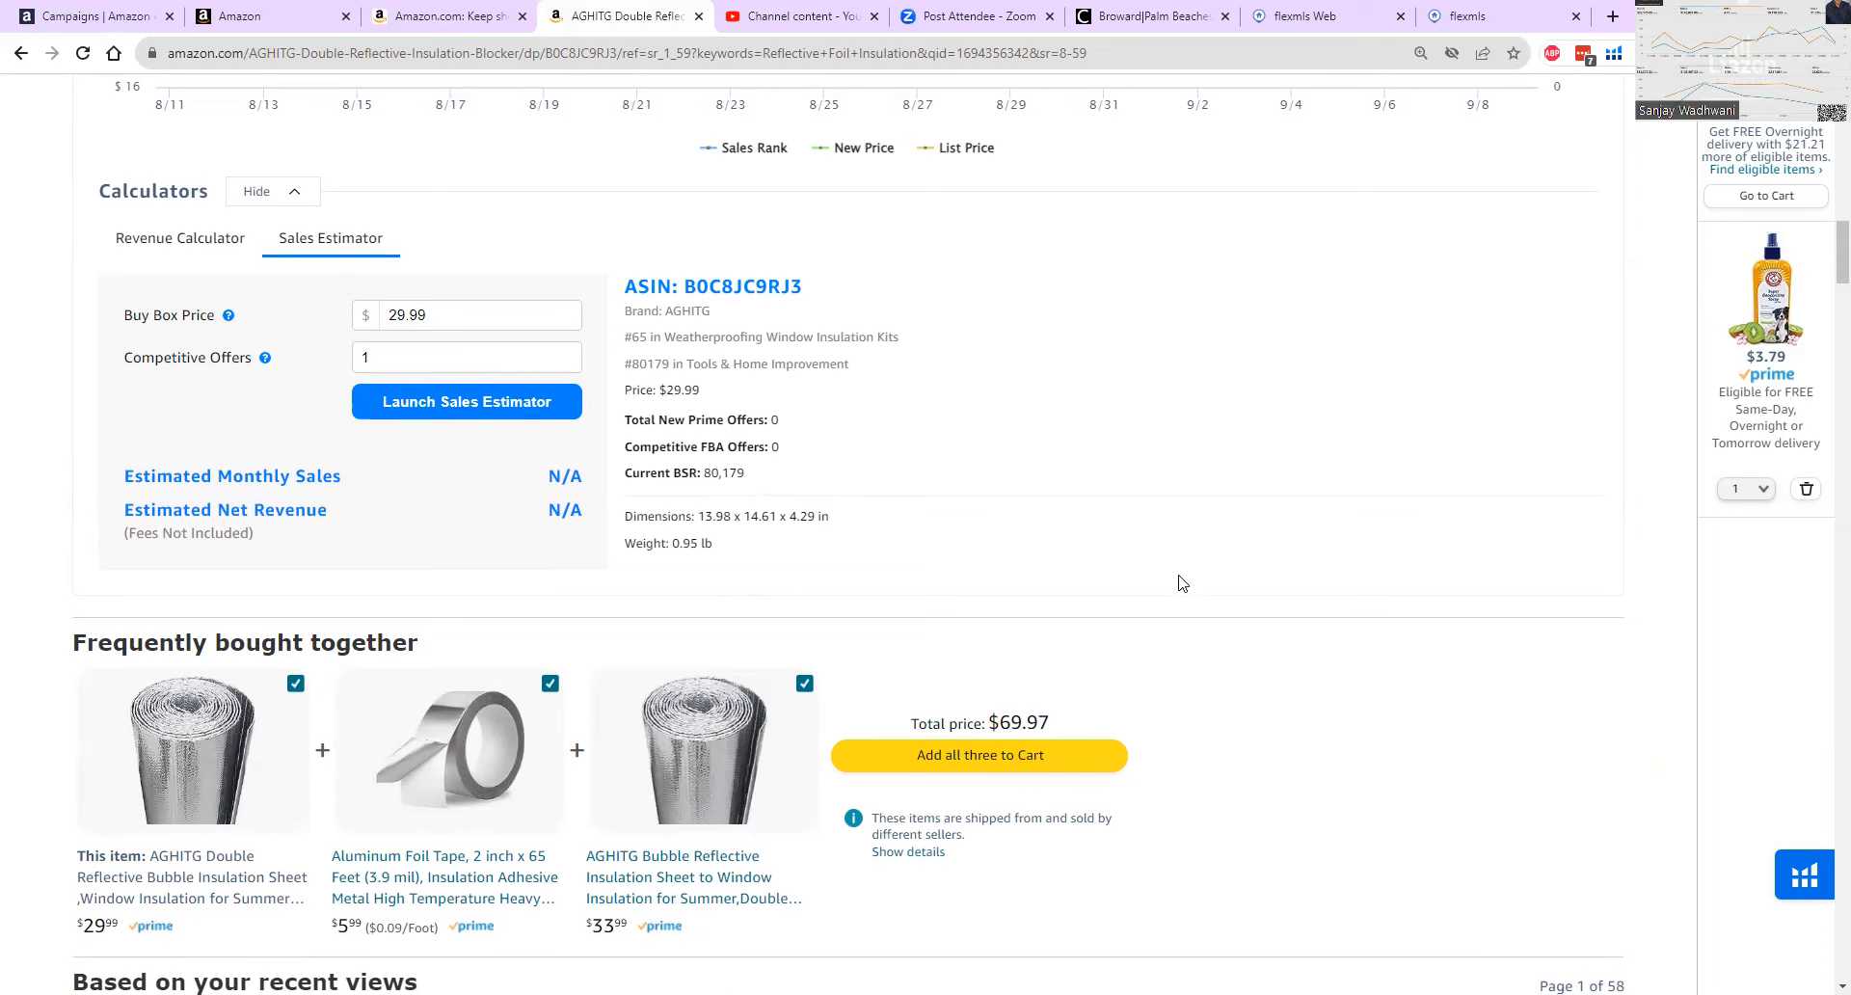
Review the sponsored insulation products under "Based on your recent views" and "Customers frequently viewed" on the AGHITG product page.
scroll(1182, 584, "down", 7)
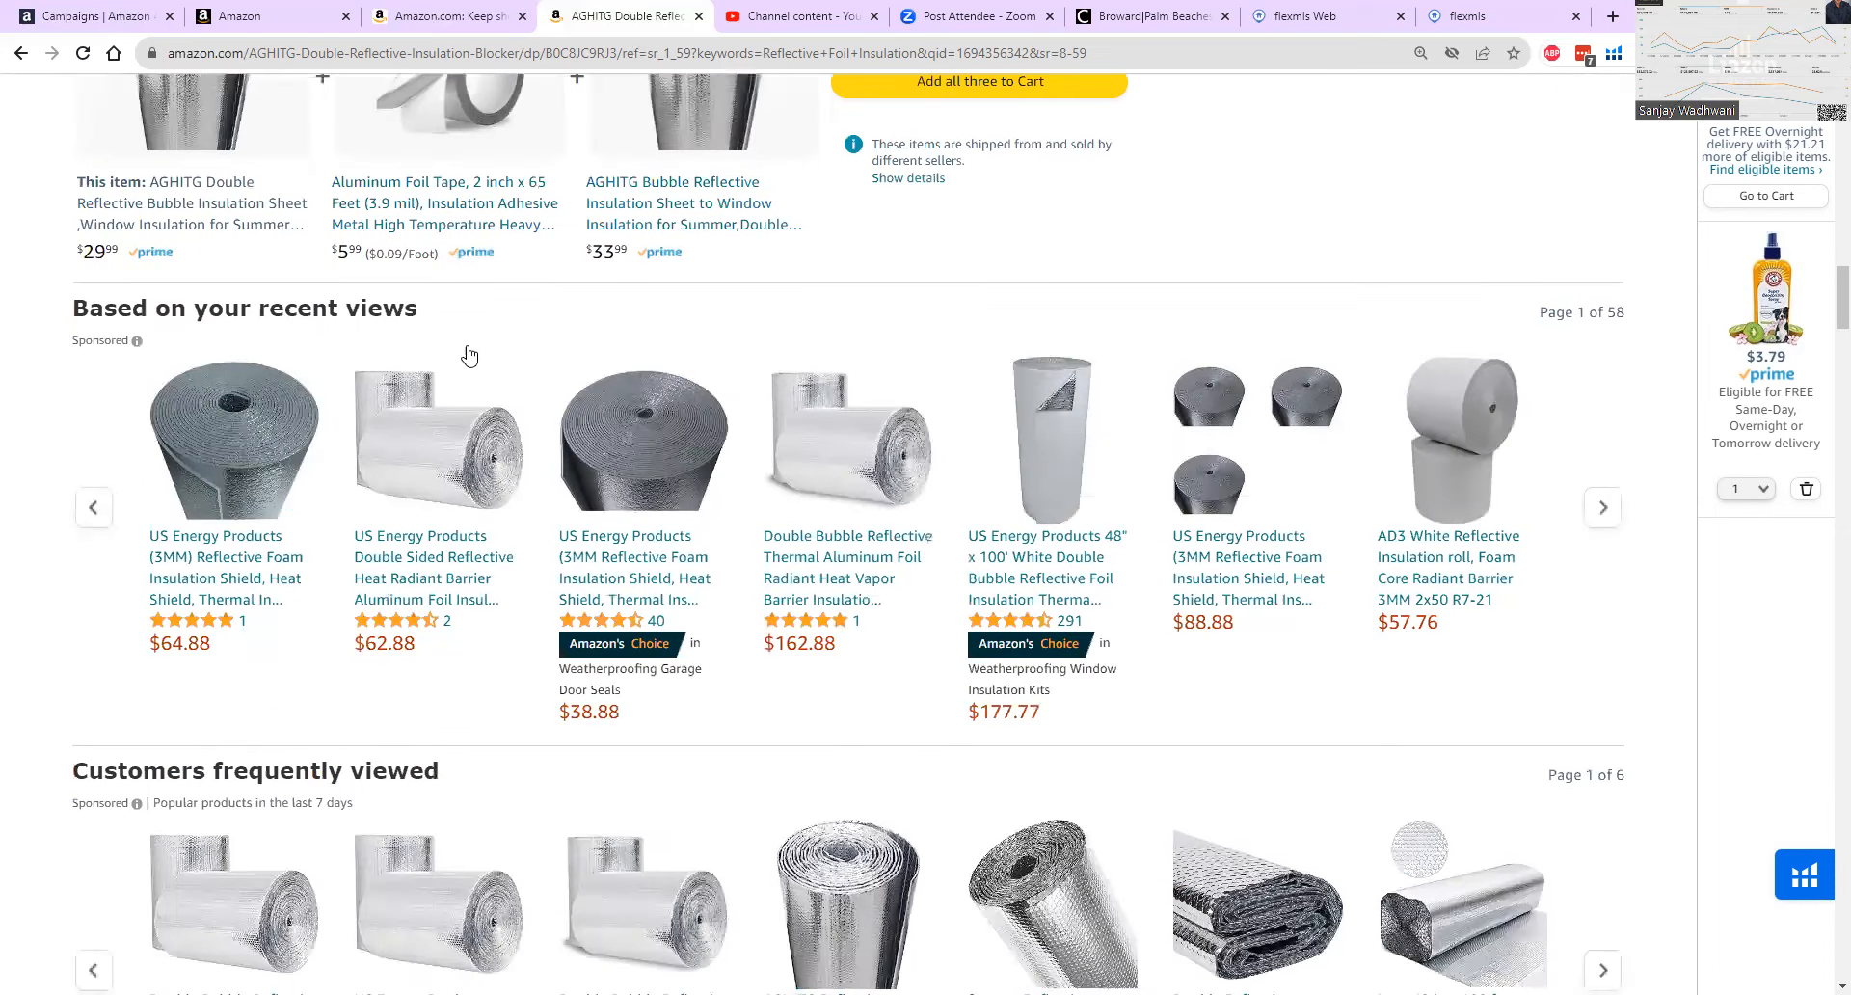
scroll(487, 372, "up", 3)
scroll(1041, 449, "down", 2)
scroll(273, 526, "down", 1)
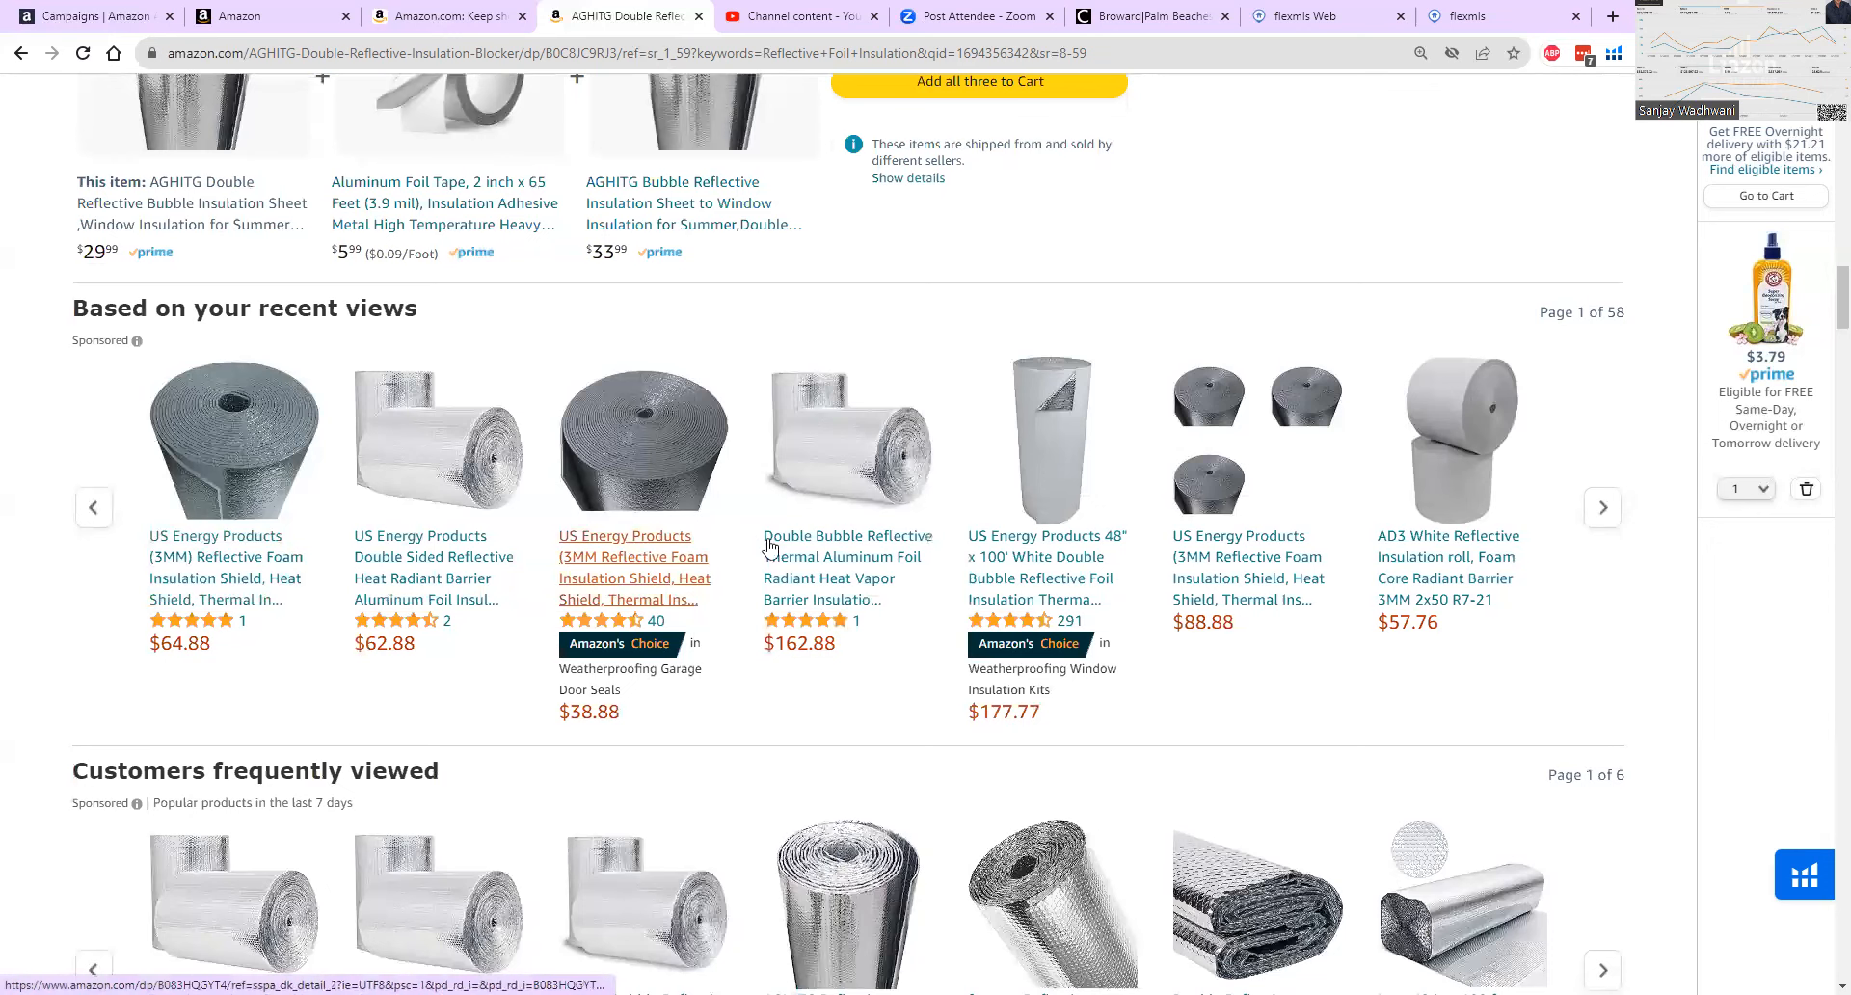
scroll(1279, 599, "down", 2)
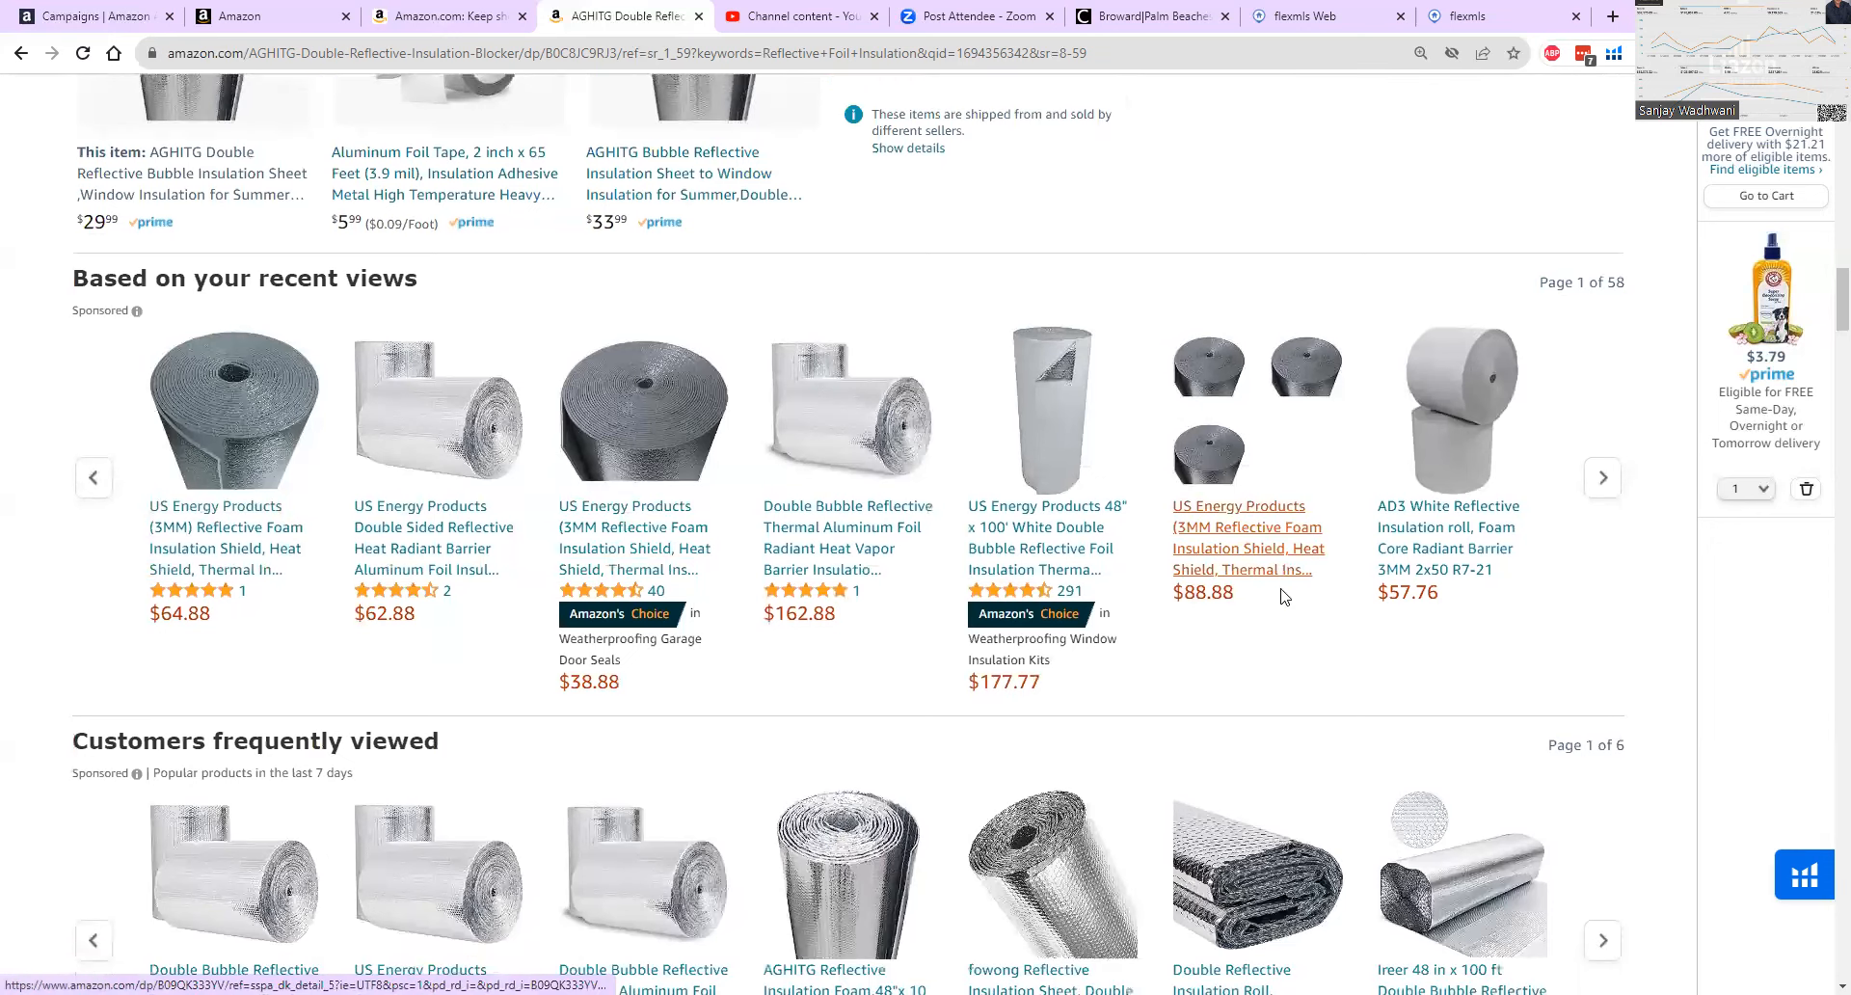
scroll(1280, 599, "down", 1)
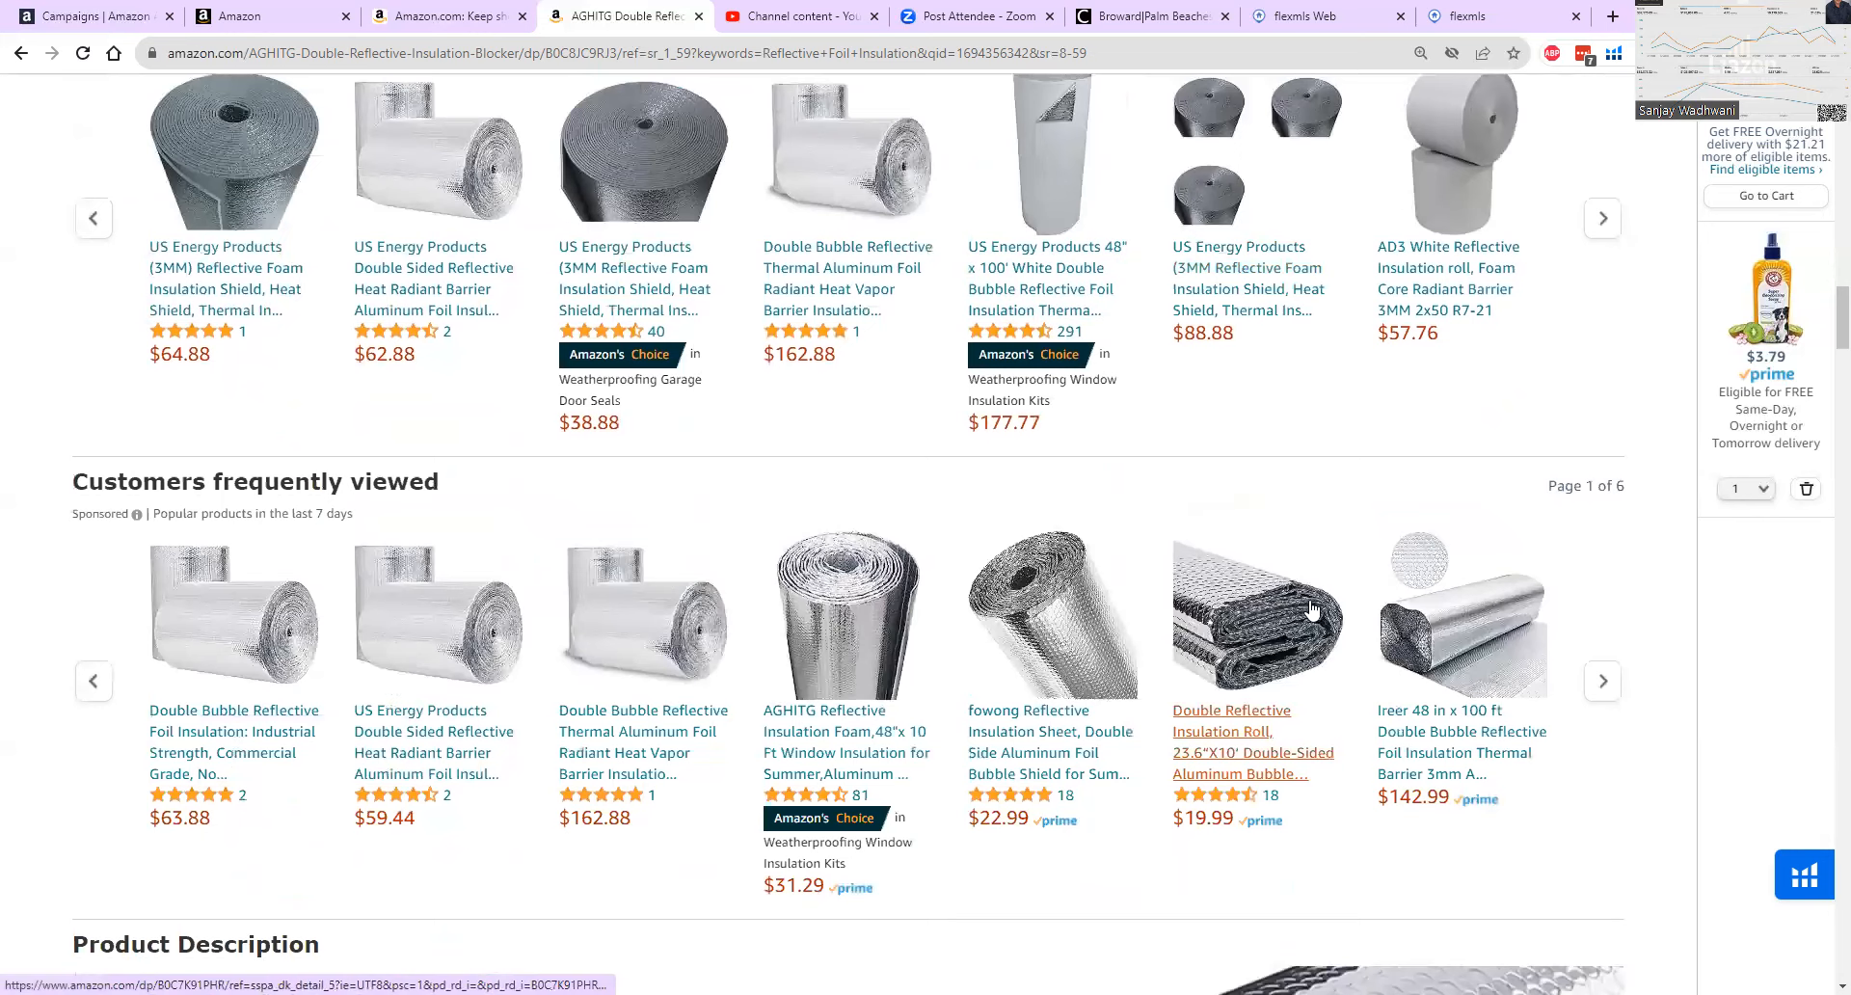
scroll(144, 364, "up", 1)
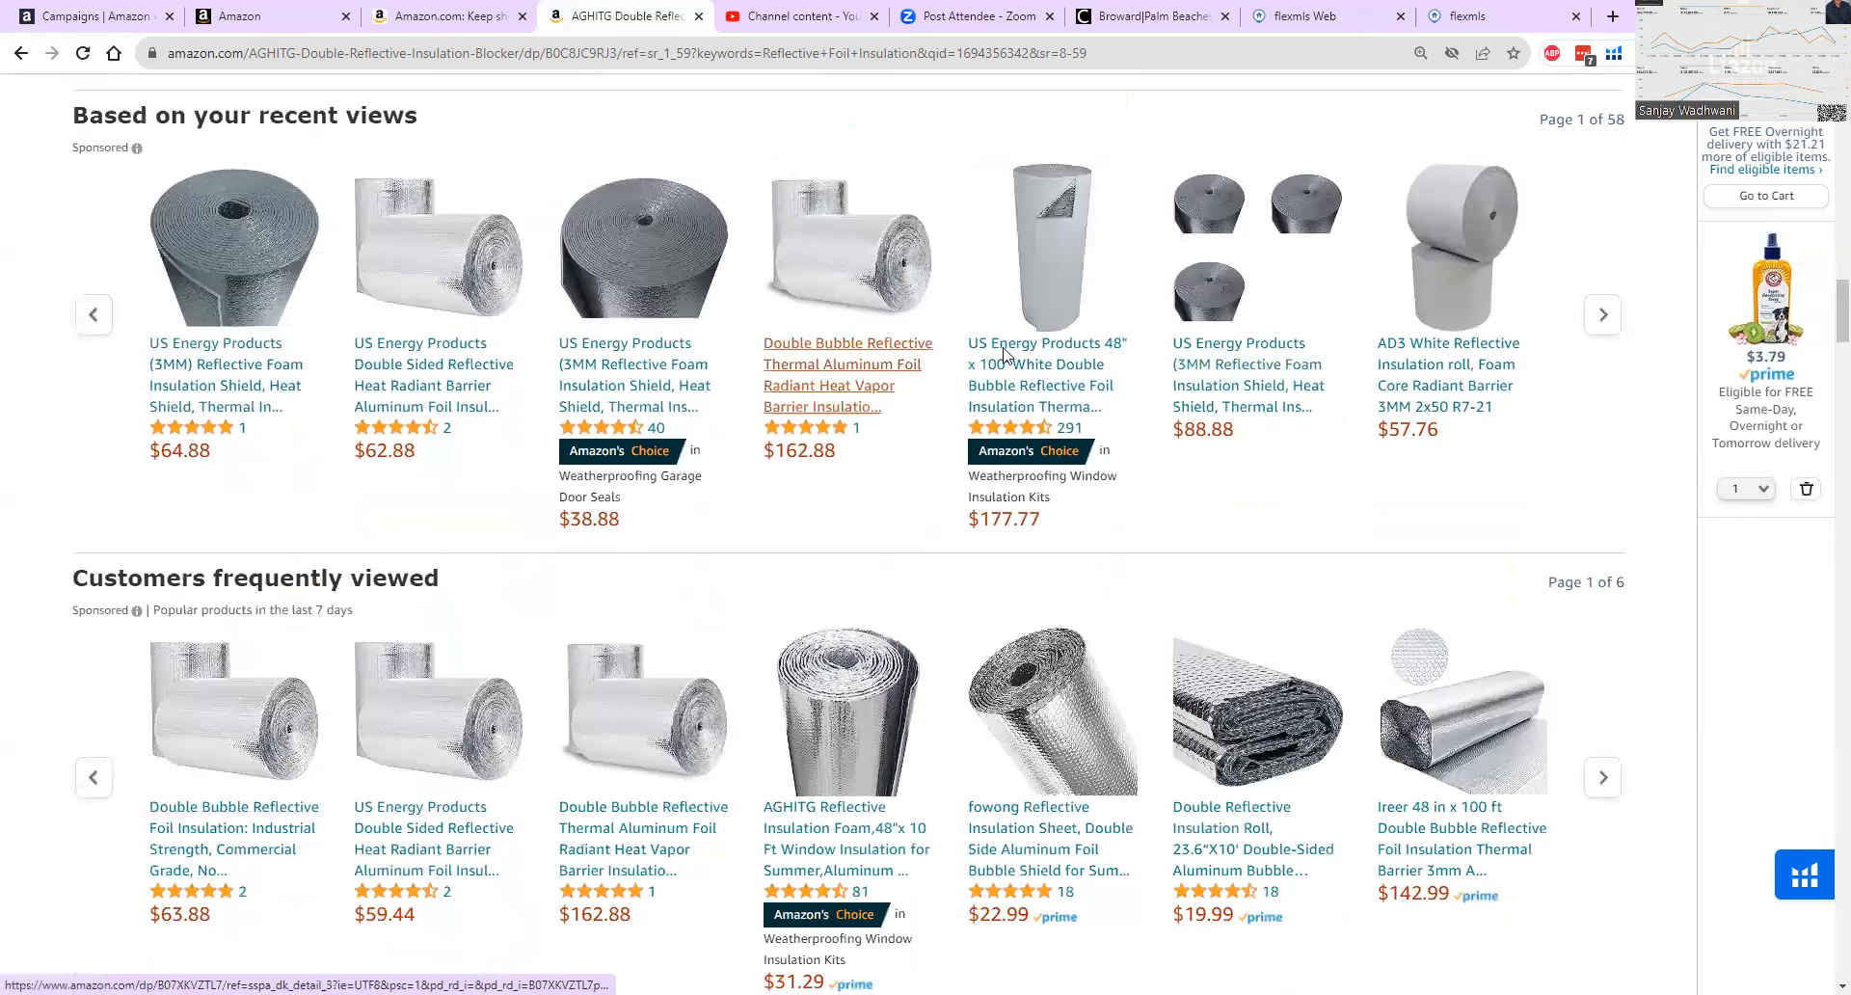
Browse the sponsored products under "Based on your recent views" through page 7, comparing brands and prices.
left_click(1603, 318)
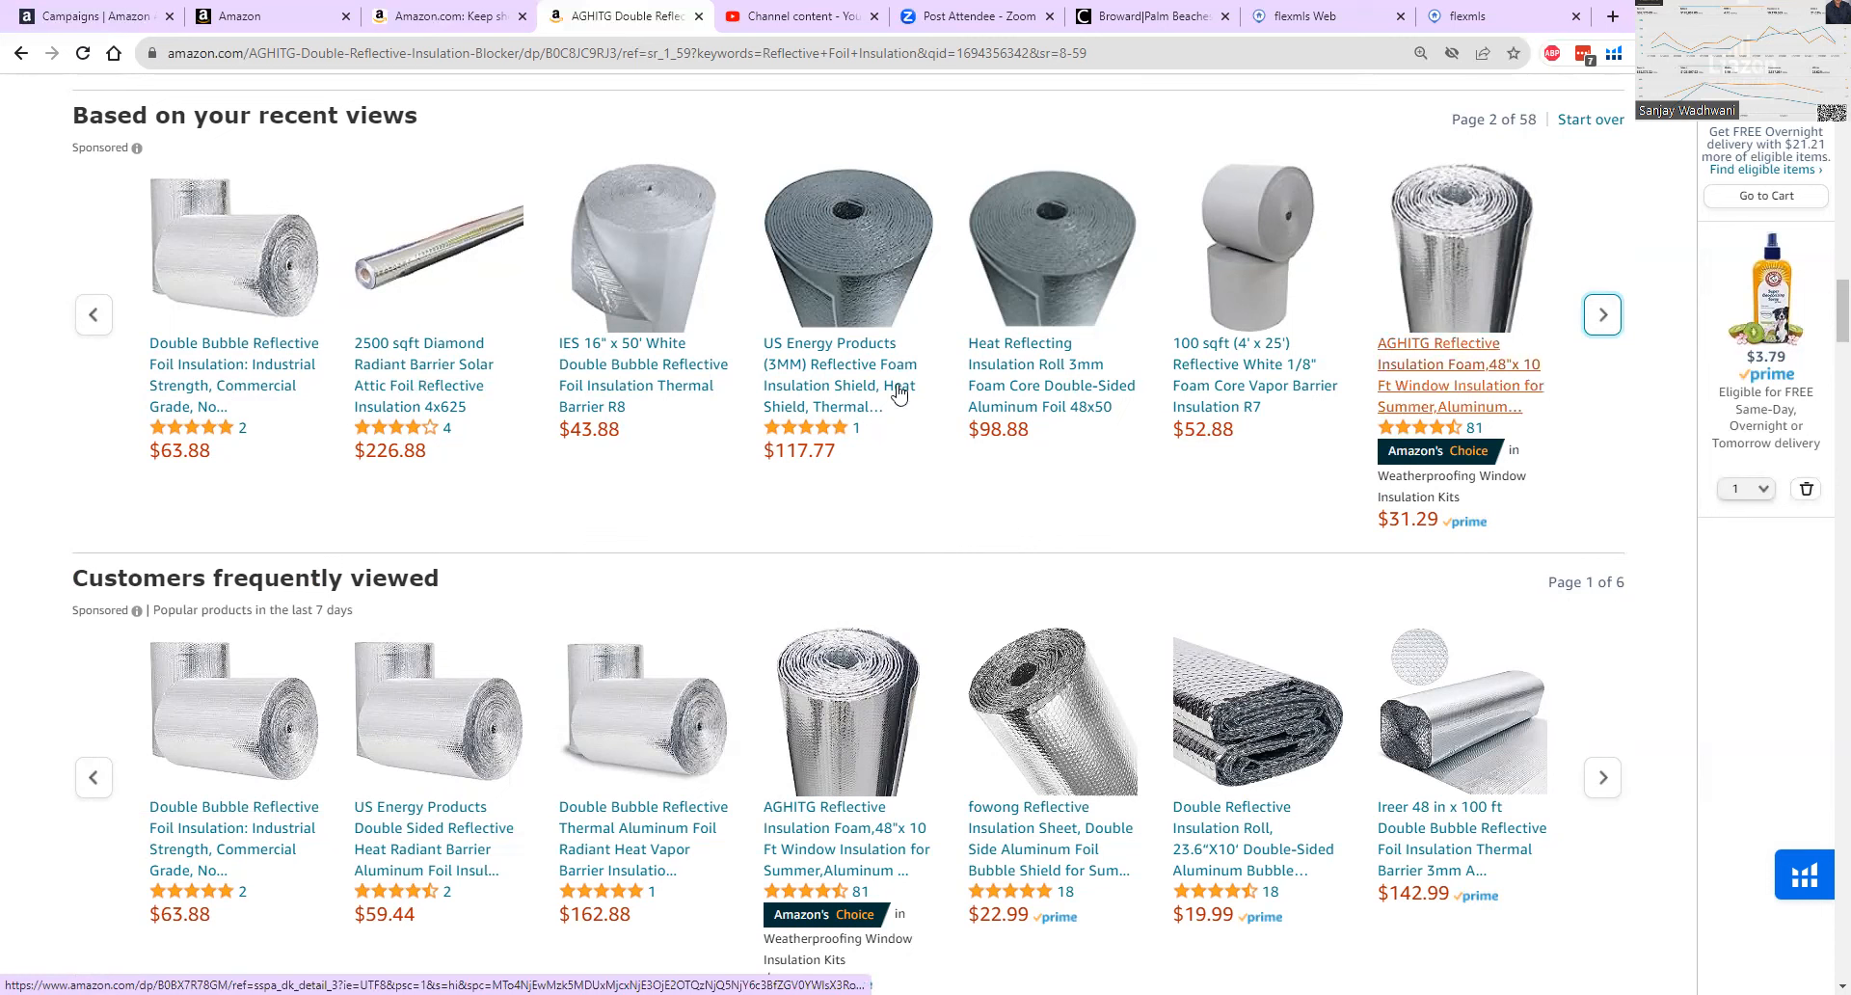
left_click(1603, 315)
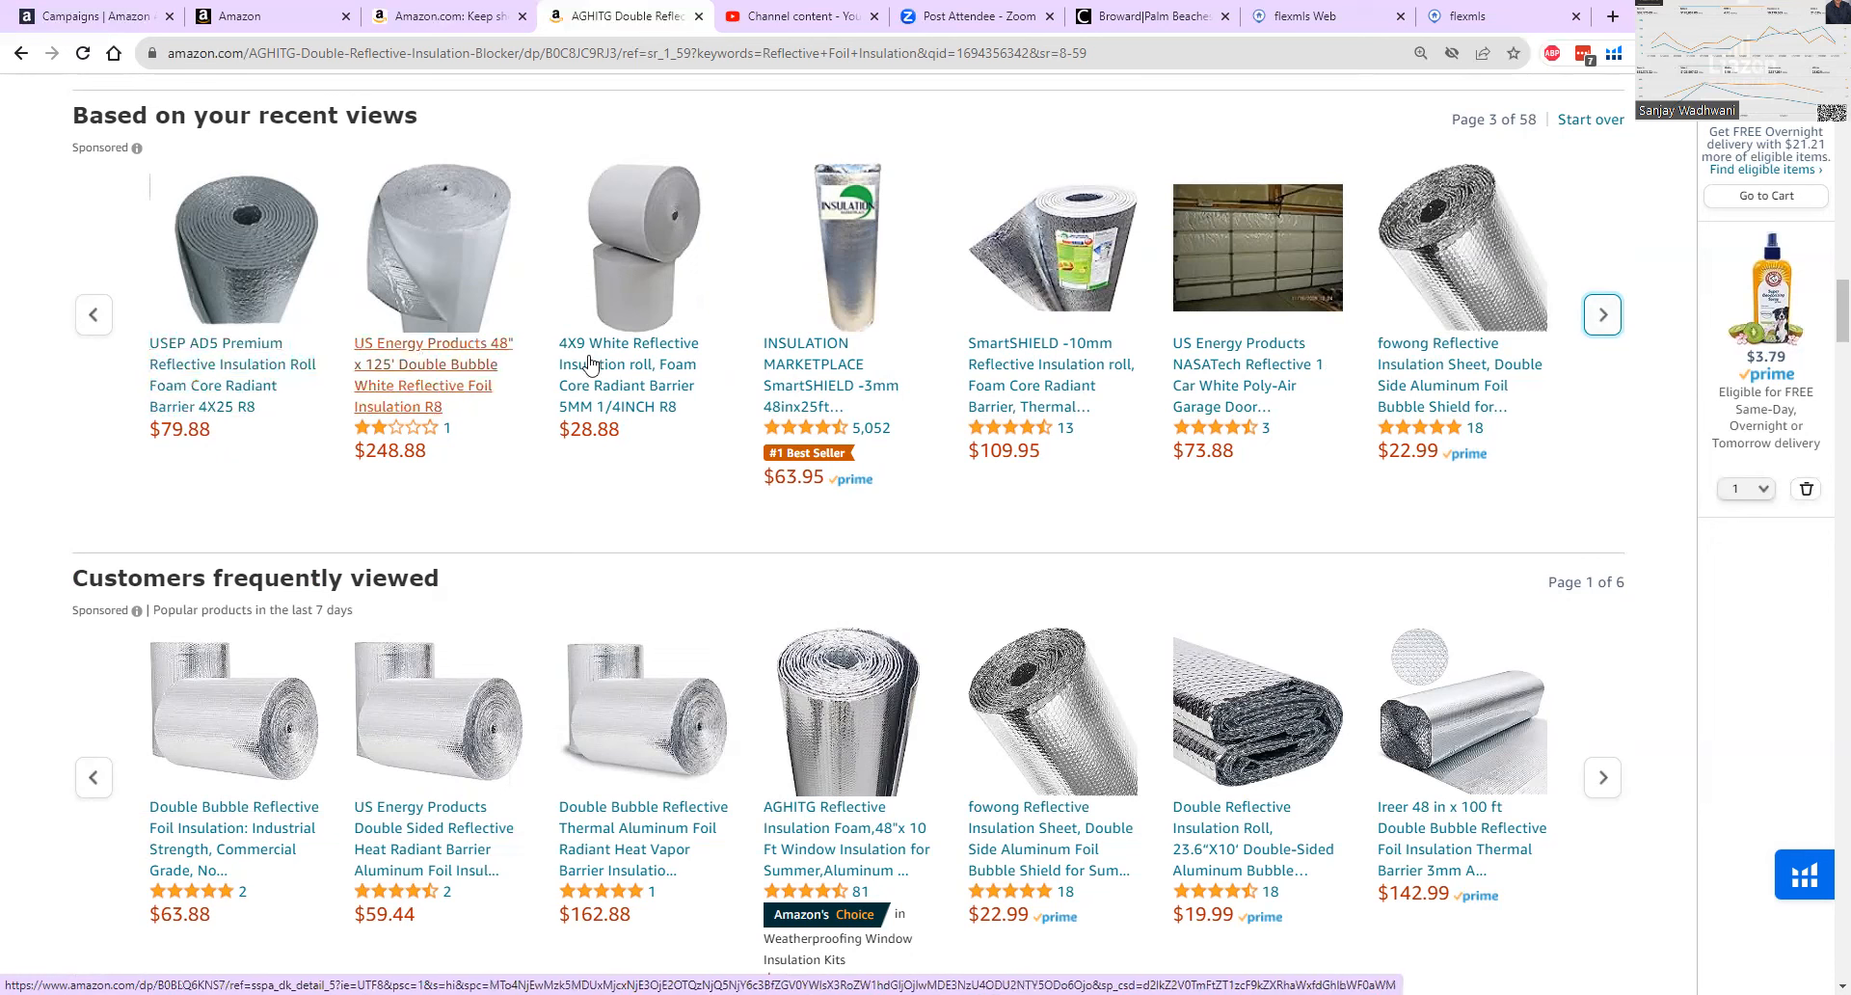
left_click(1603, 315)
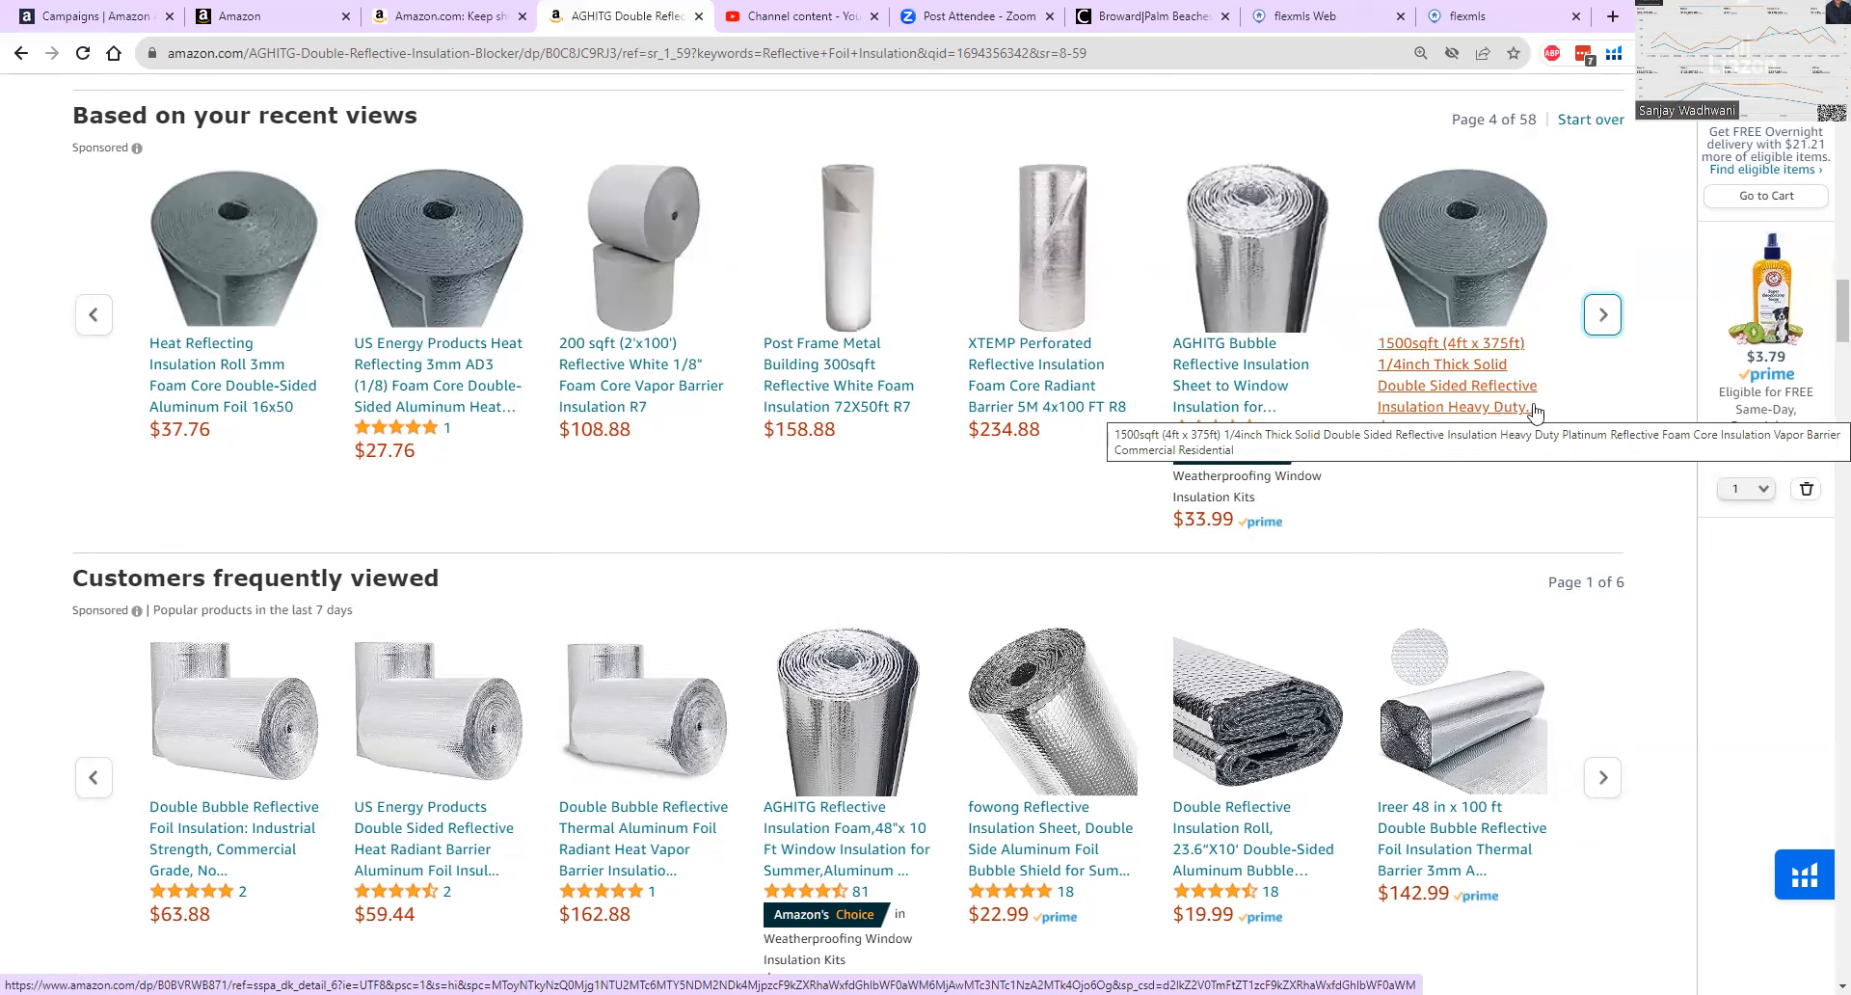
left_click(1602, 314)
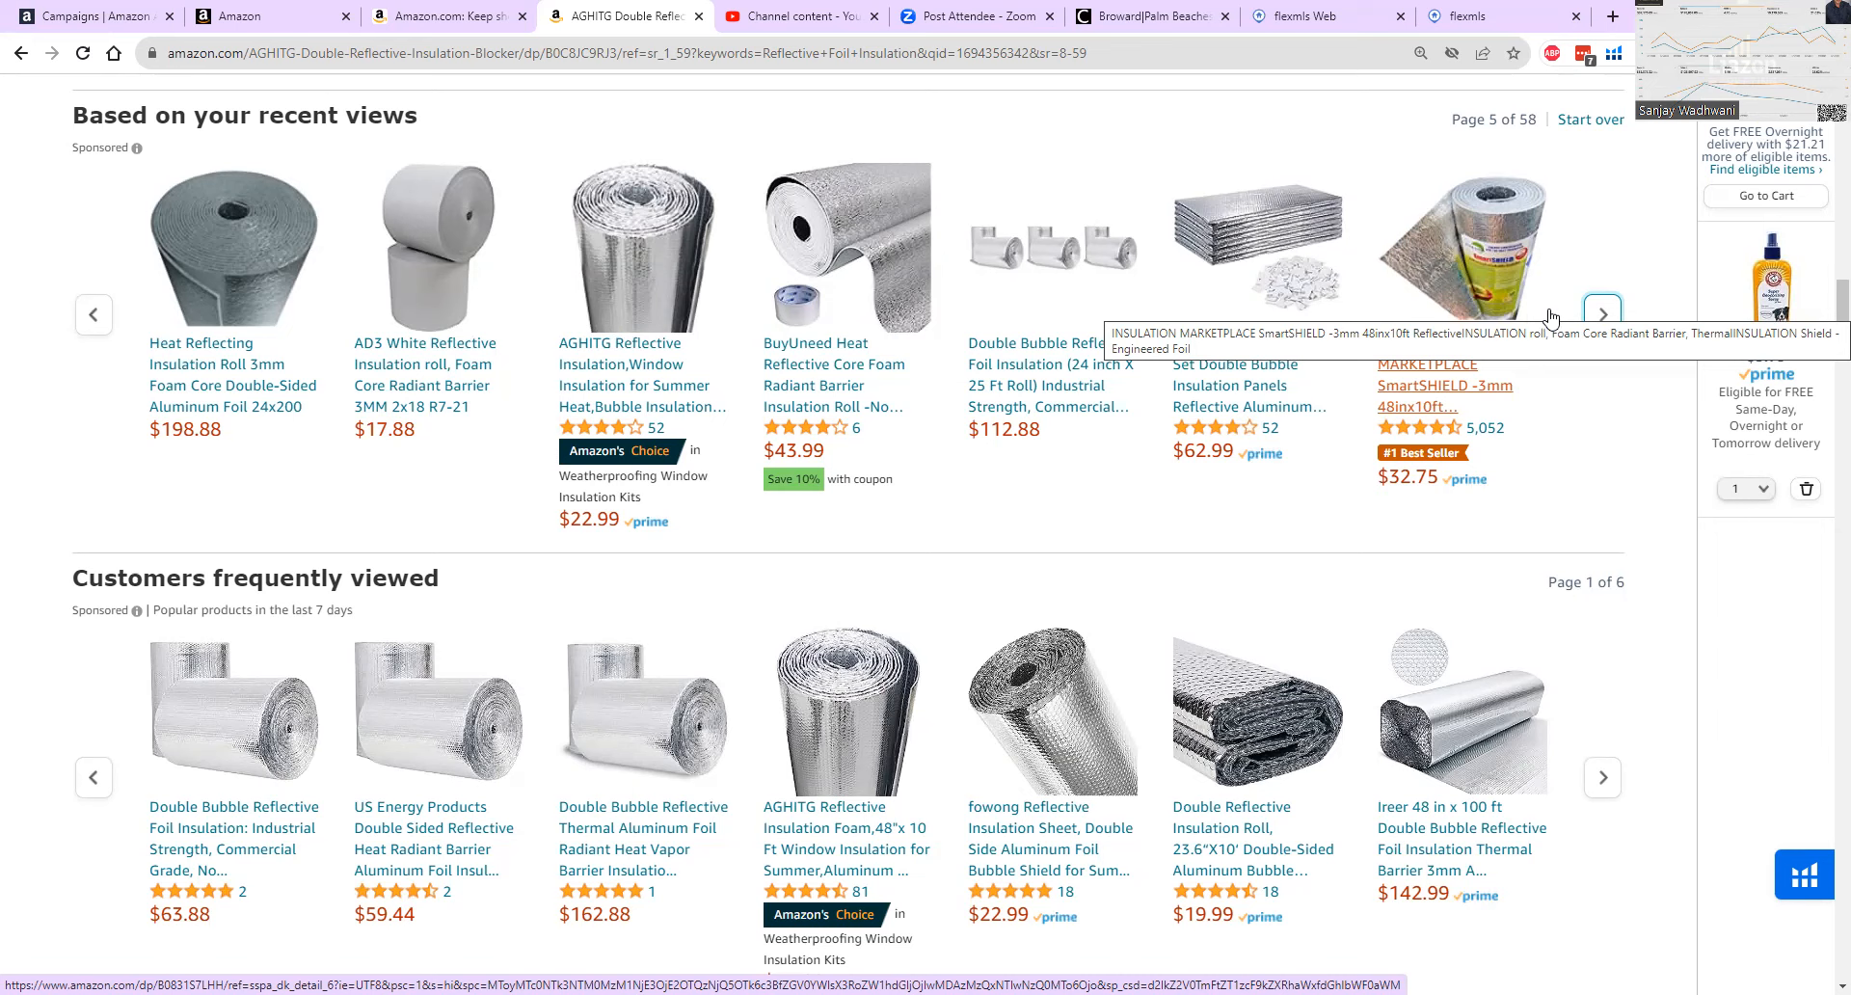
left_click(1603, 318)
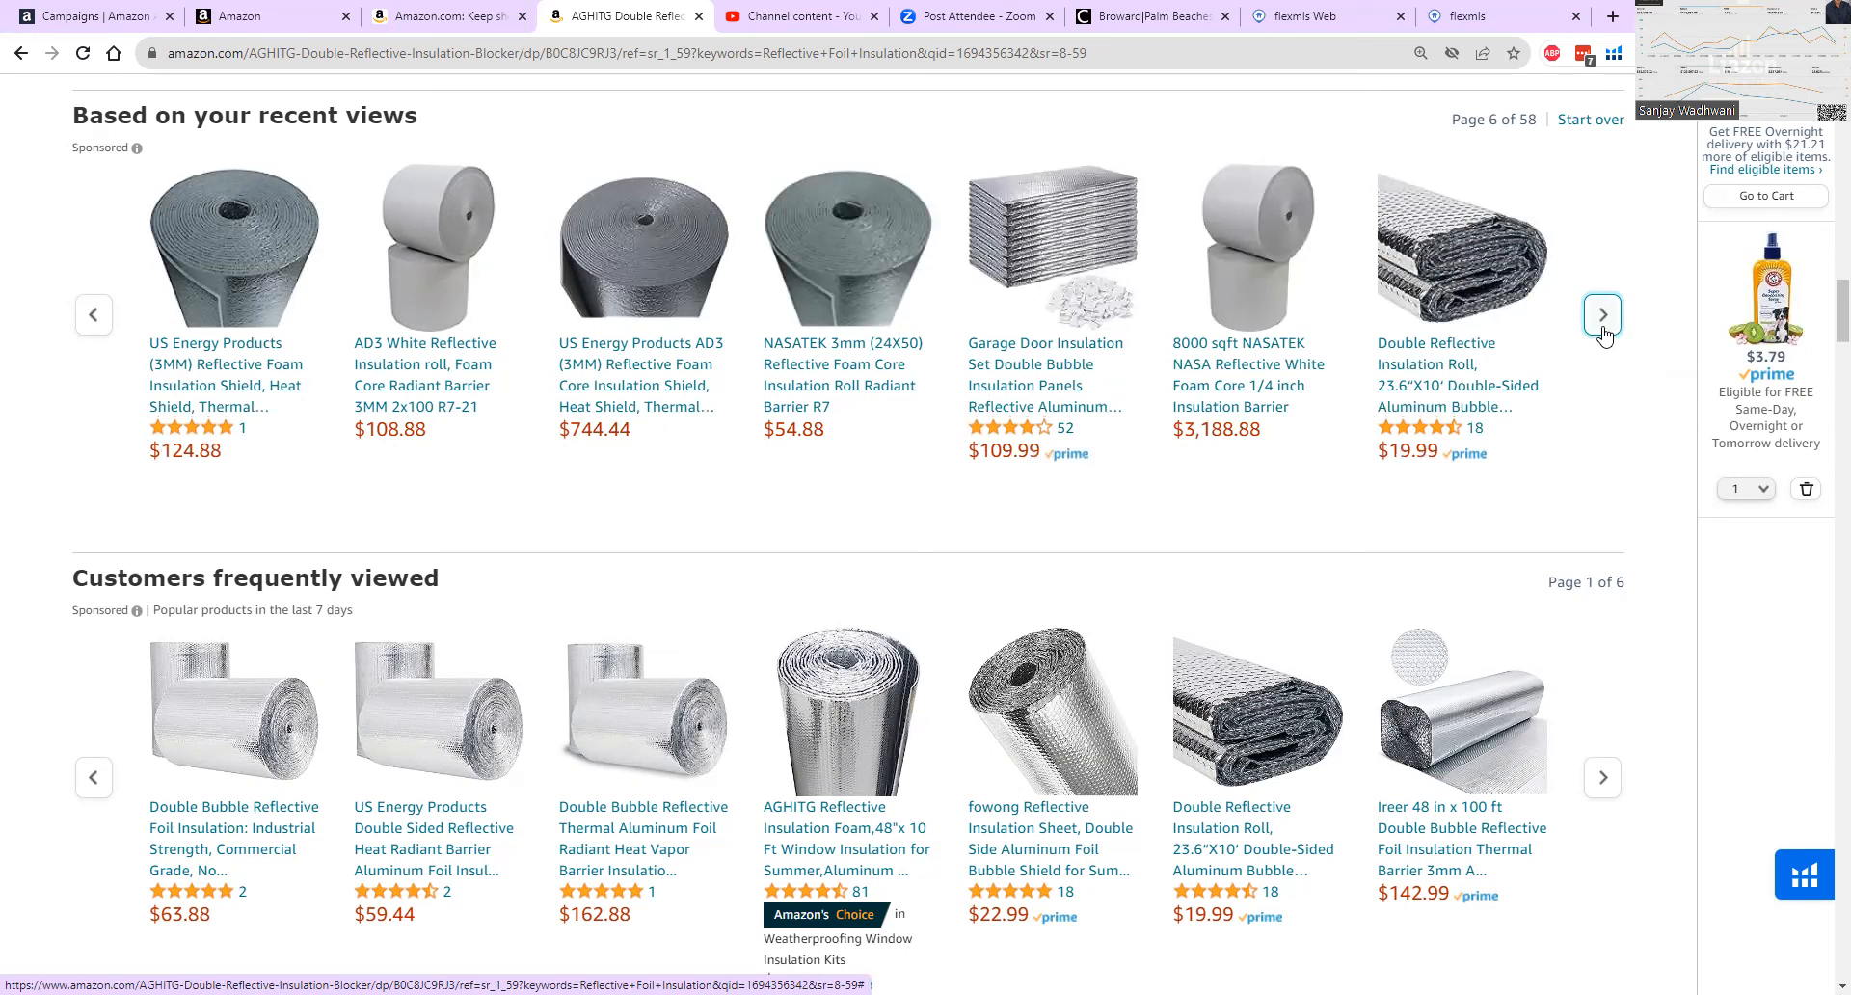
left_click(1603, 330)
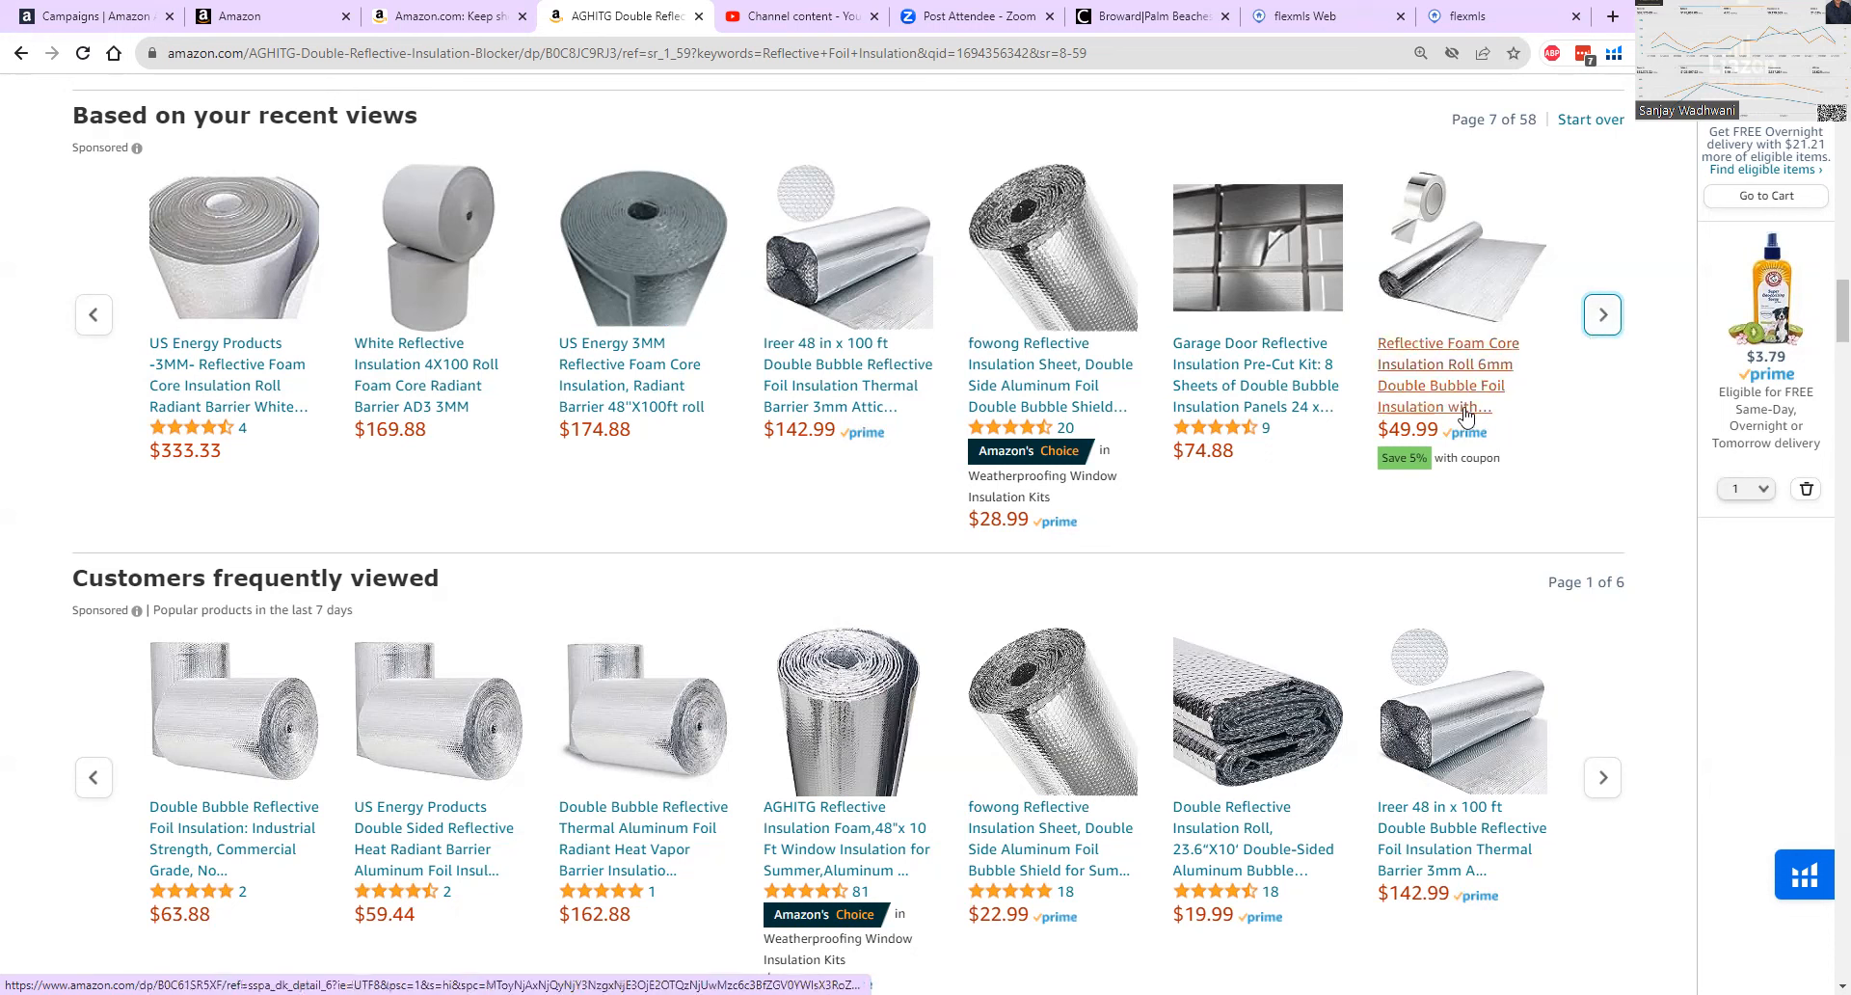
Highlight the AGHITG product's Current BSR line in the sales estimator details.
scroll(1386, 405, "up", 5)
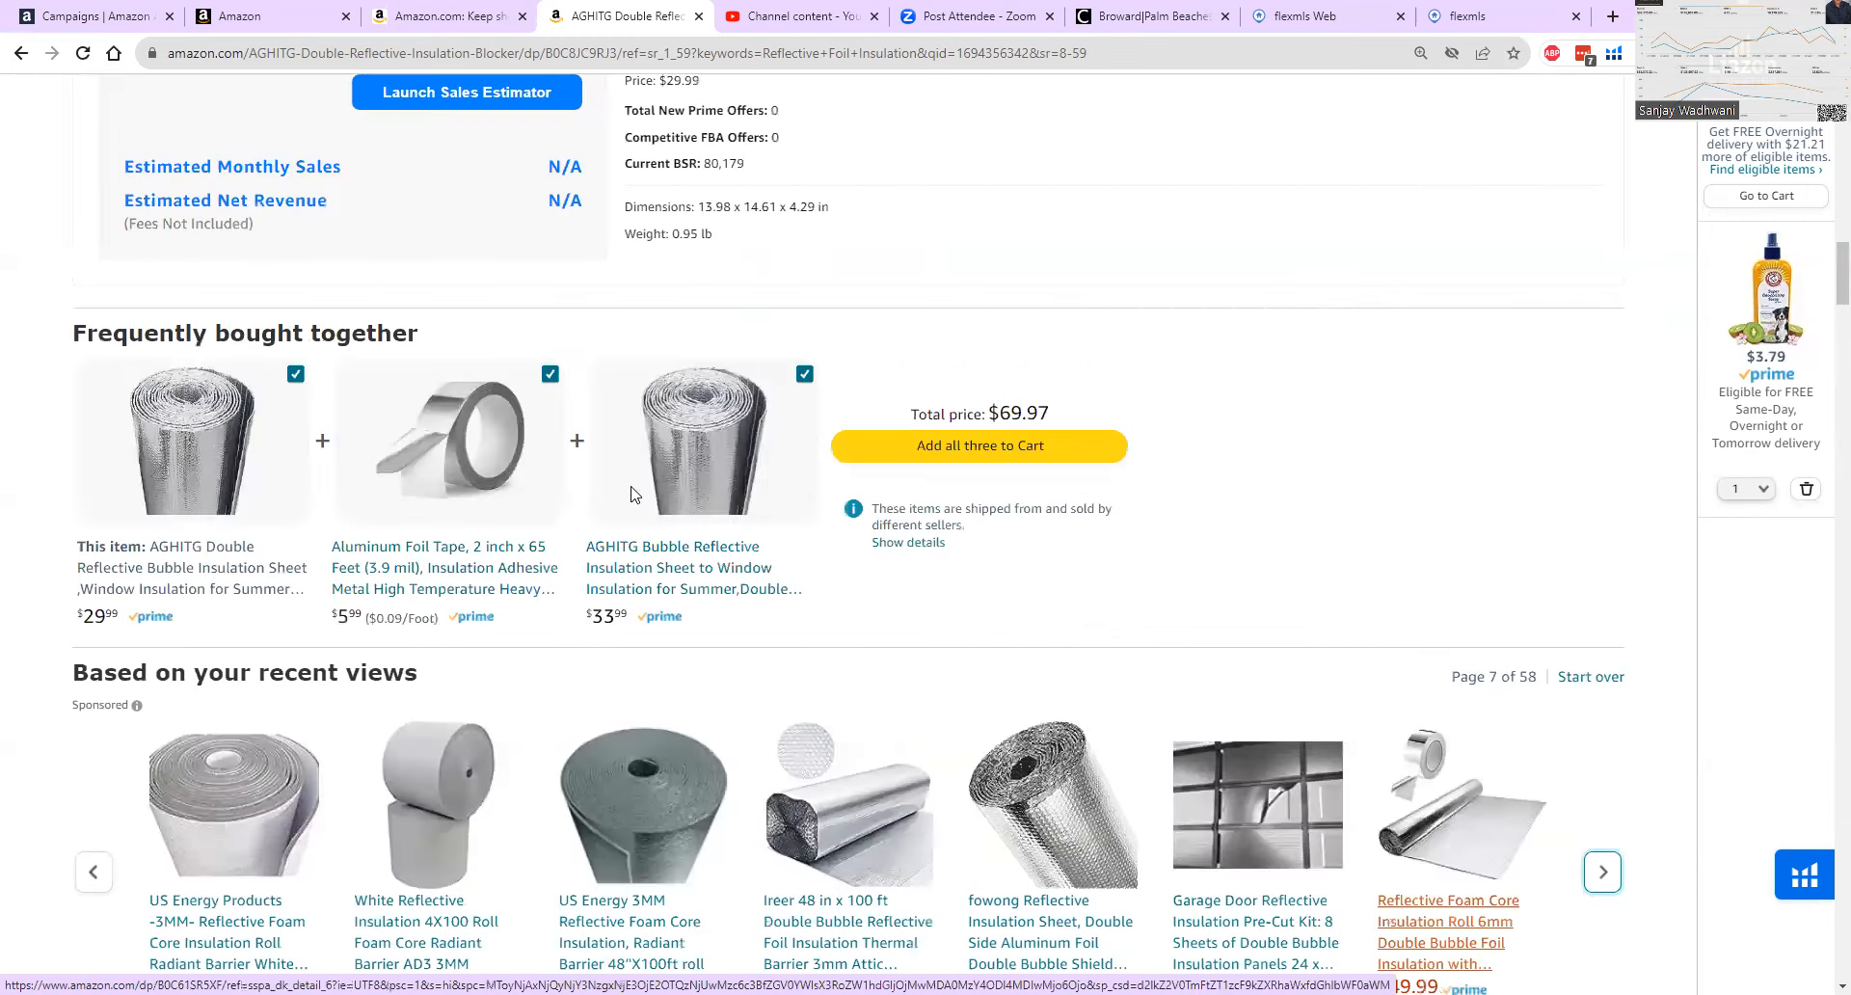
scroll(651, 487, "up", 3)
left_click_drag(626, 474, 730, 491)
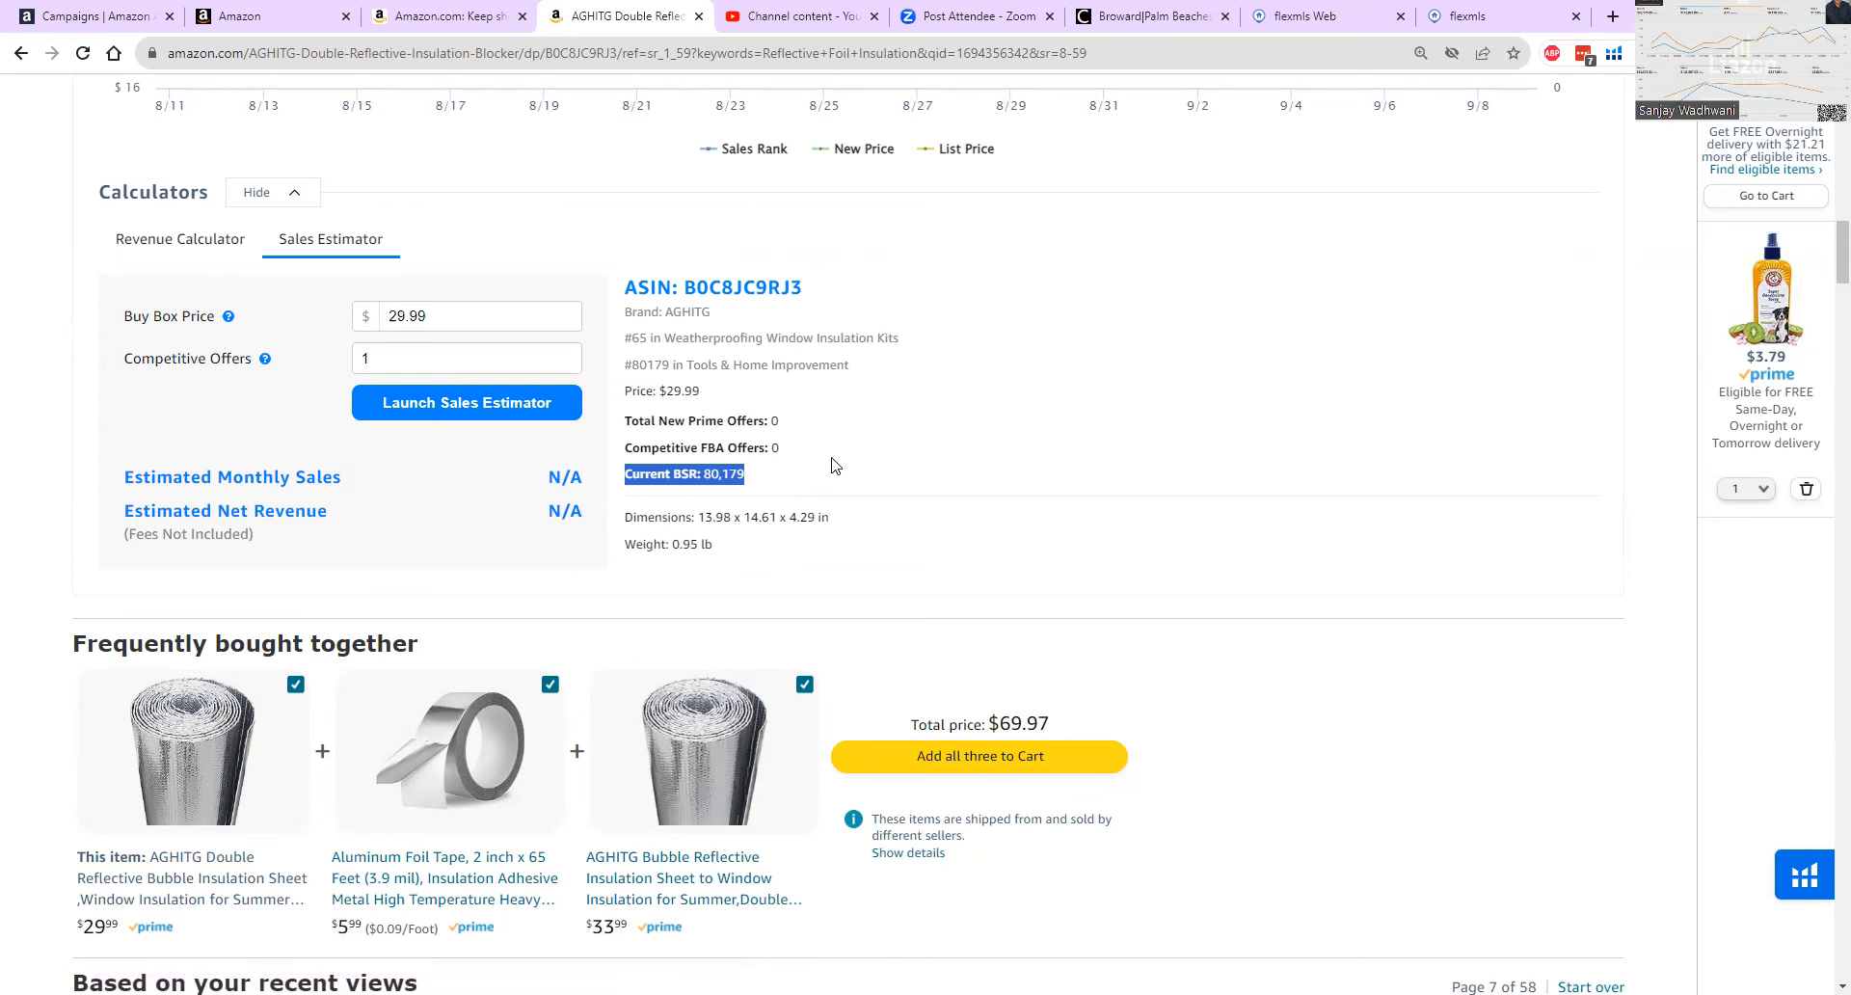
Return to the Amazon Ads campaign manager and inspect the July 2023 sales and ACOS on the performance chart.
left_click(127, 8)
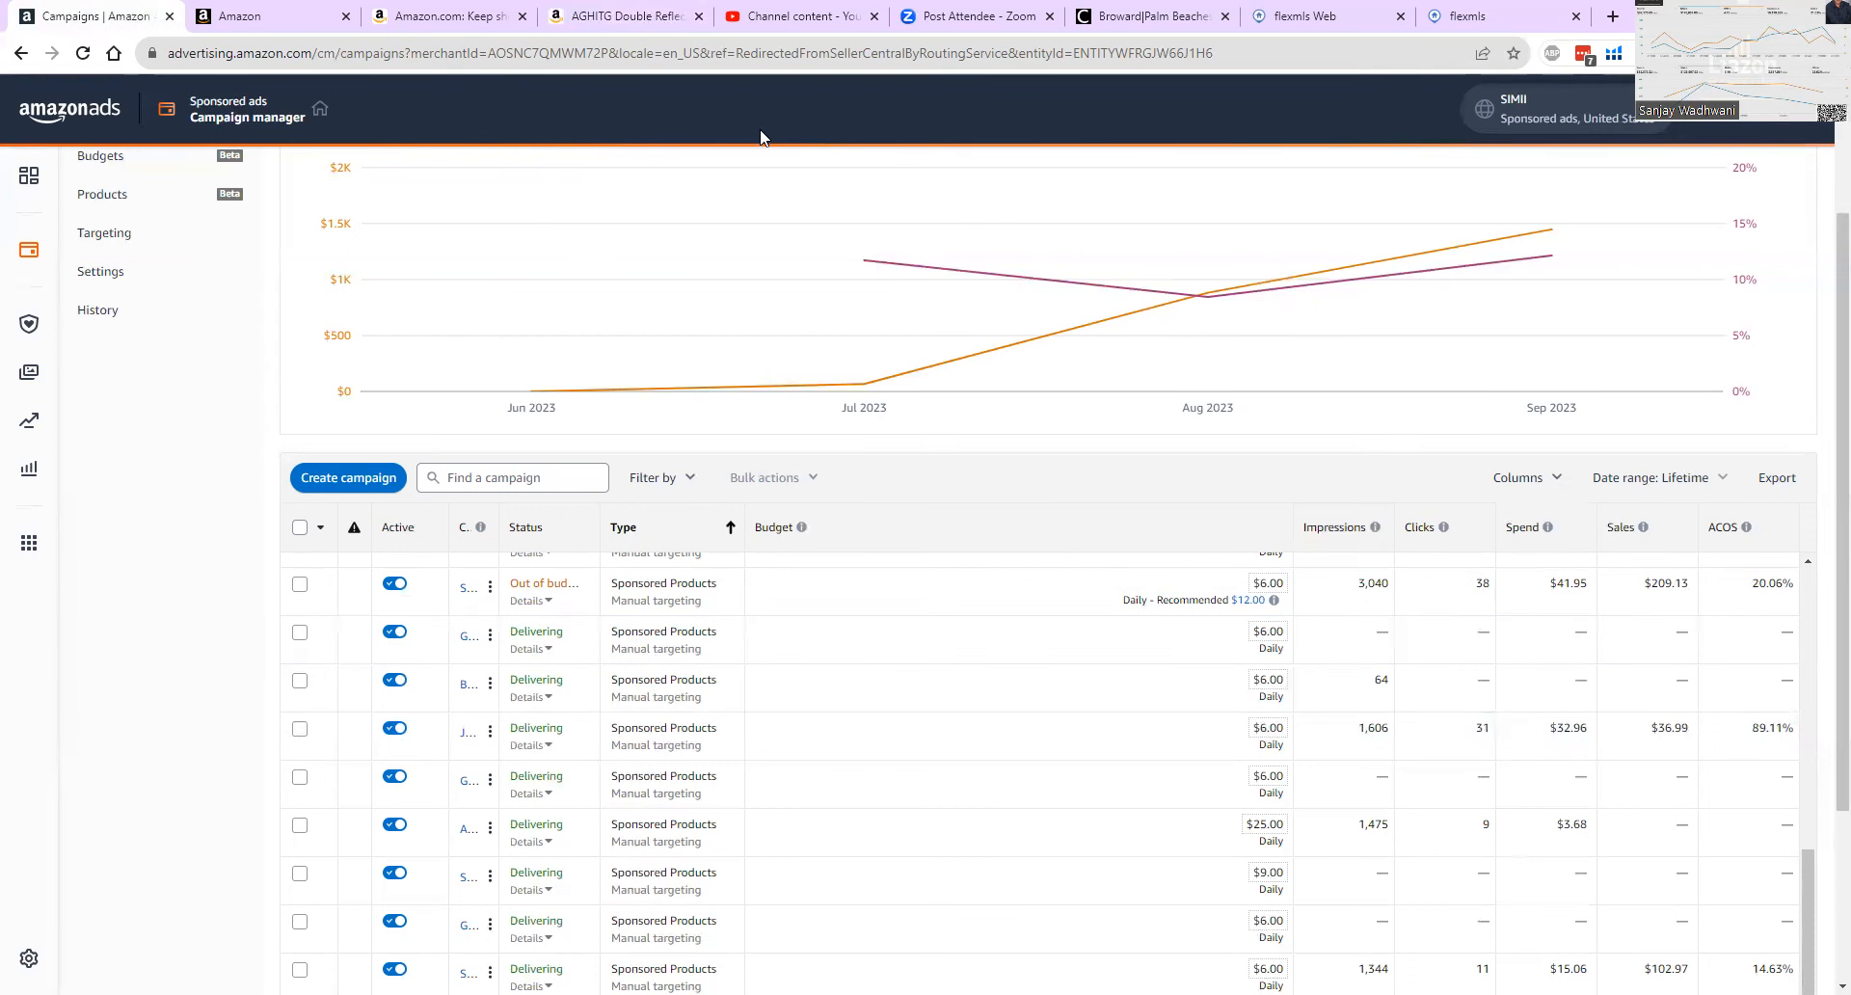
mouse_move(774, 158)
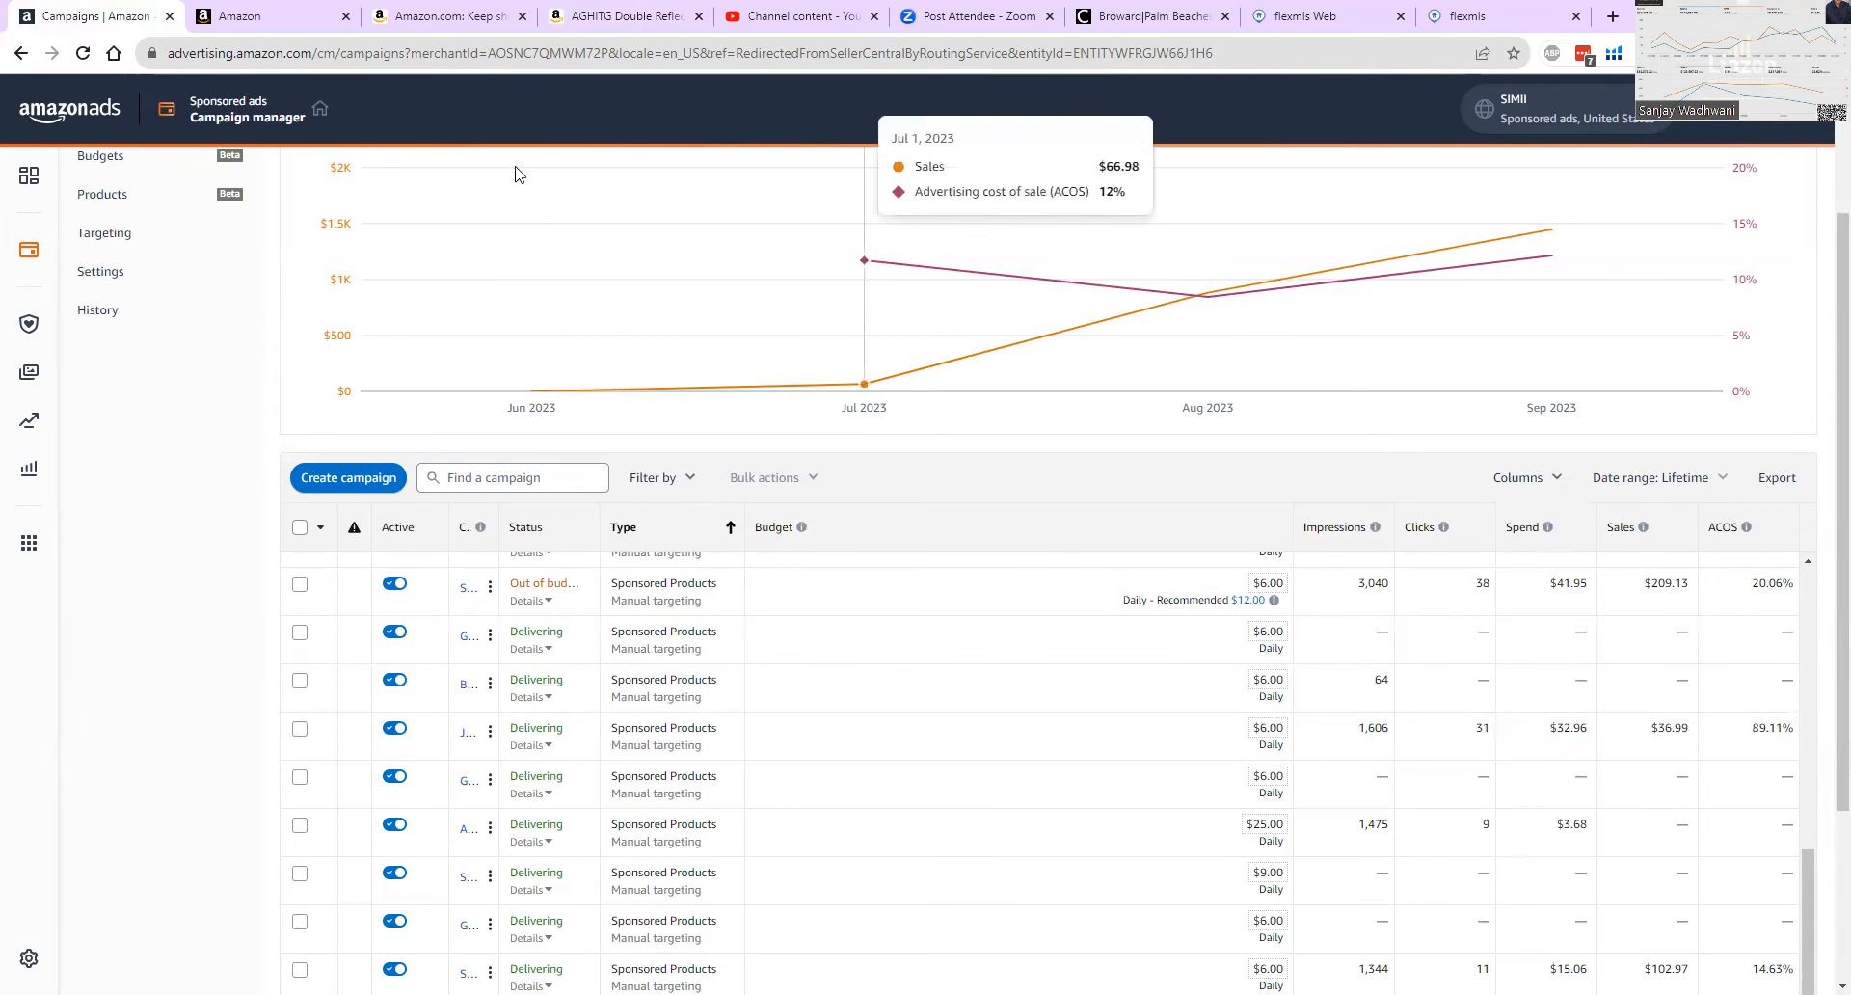
Return to the AGHITG insulation product page on Amazon and copy the brand name AGHITG from the listing title.
left_click(609, 20)
scroll(1061, 525, "up", 10)
scroll(1082, 521, "up", 5)
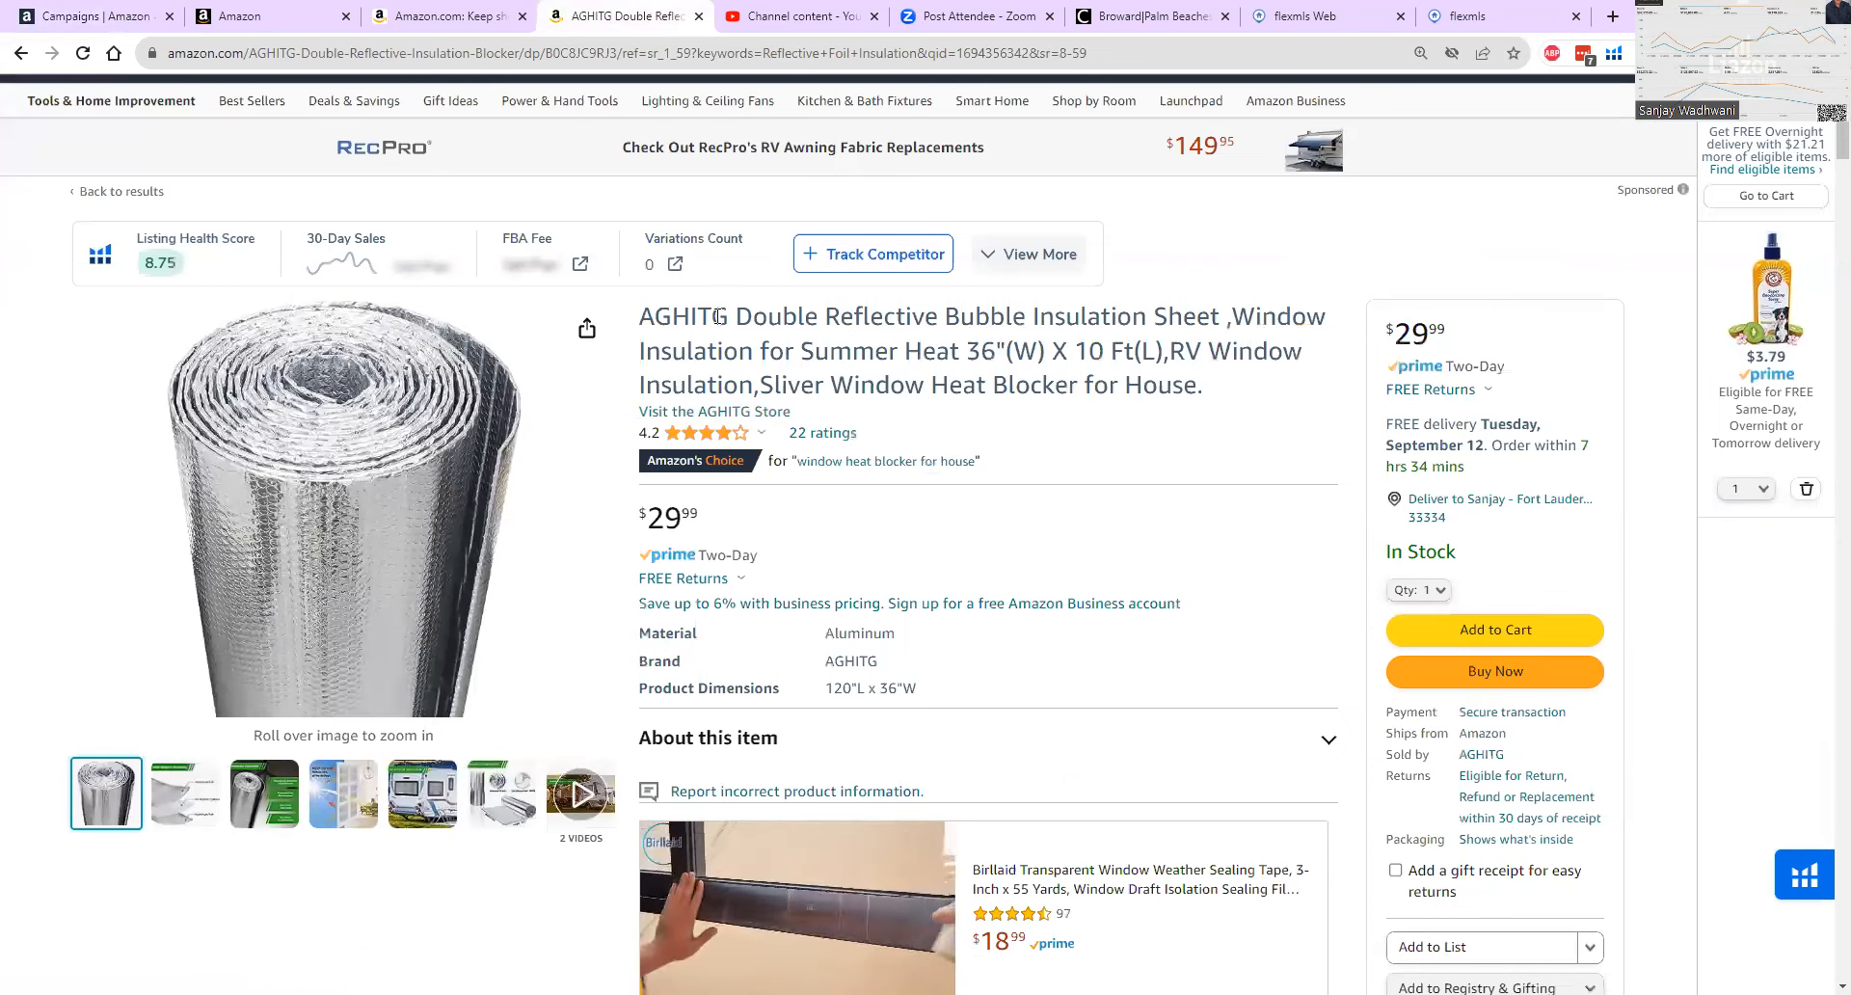
left_click_drag(729, 317, 638, 314)
key("ctrl+c")
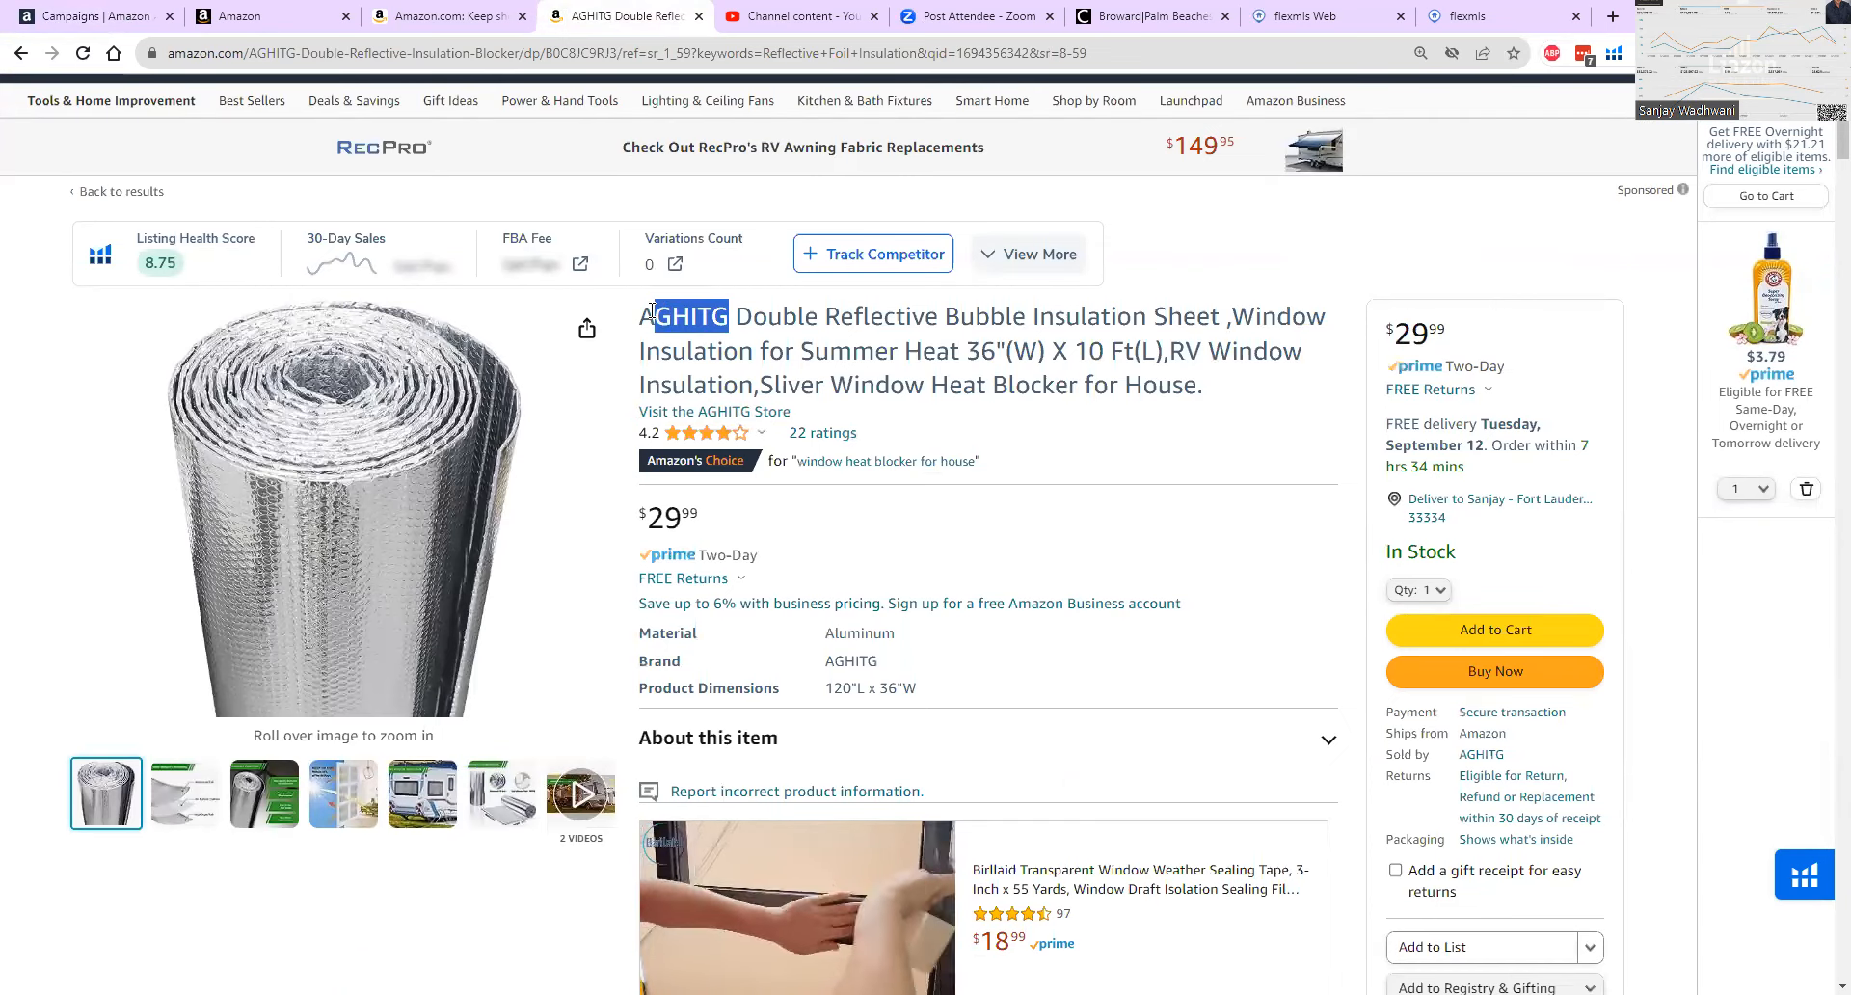
right_click(698, 327)
left_click(729, 337)
Replace the Amazon search term with the copied brand name AGHITG and run the search.
scroll(665, 192, "up", 1)
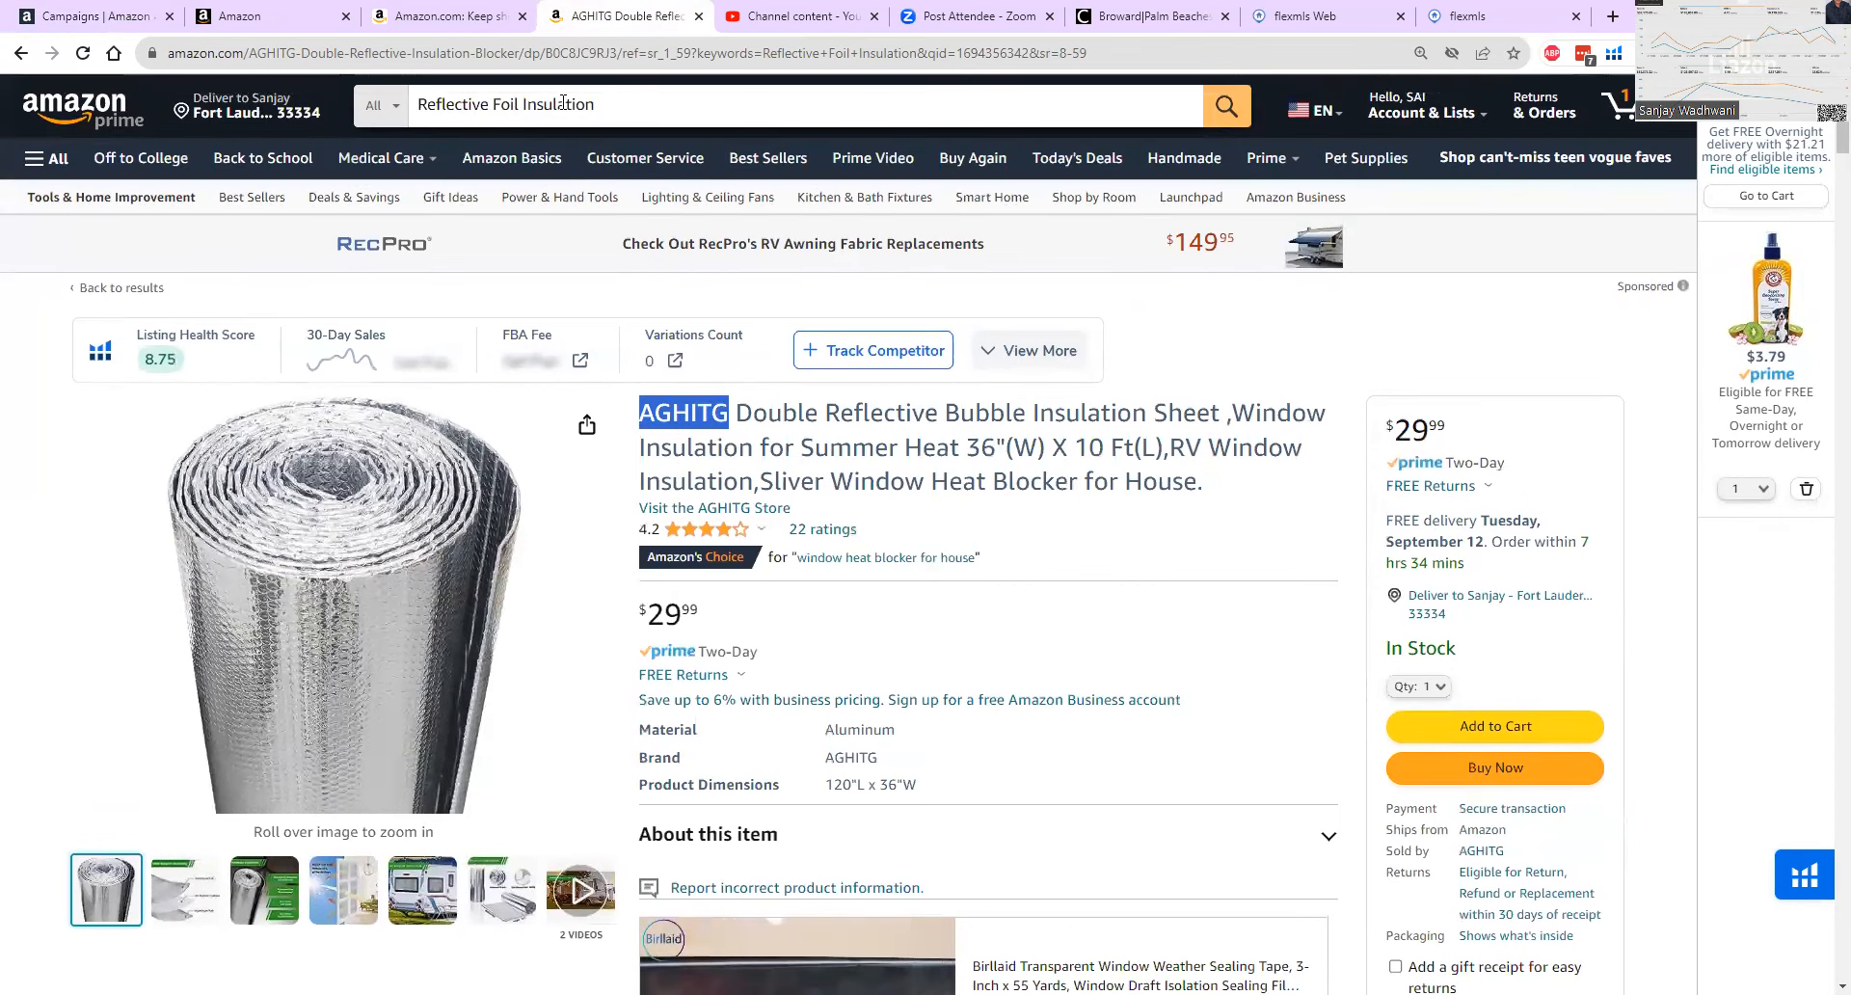
left_click_drag(600, 104, 398, 106)
right_click(671, 104)
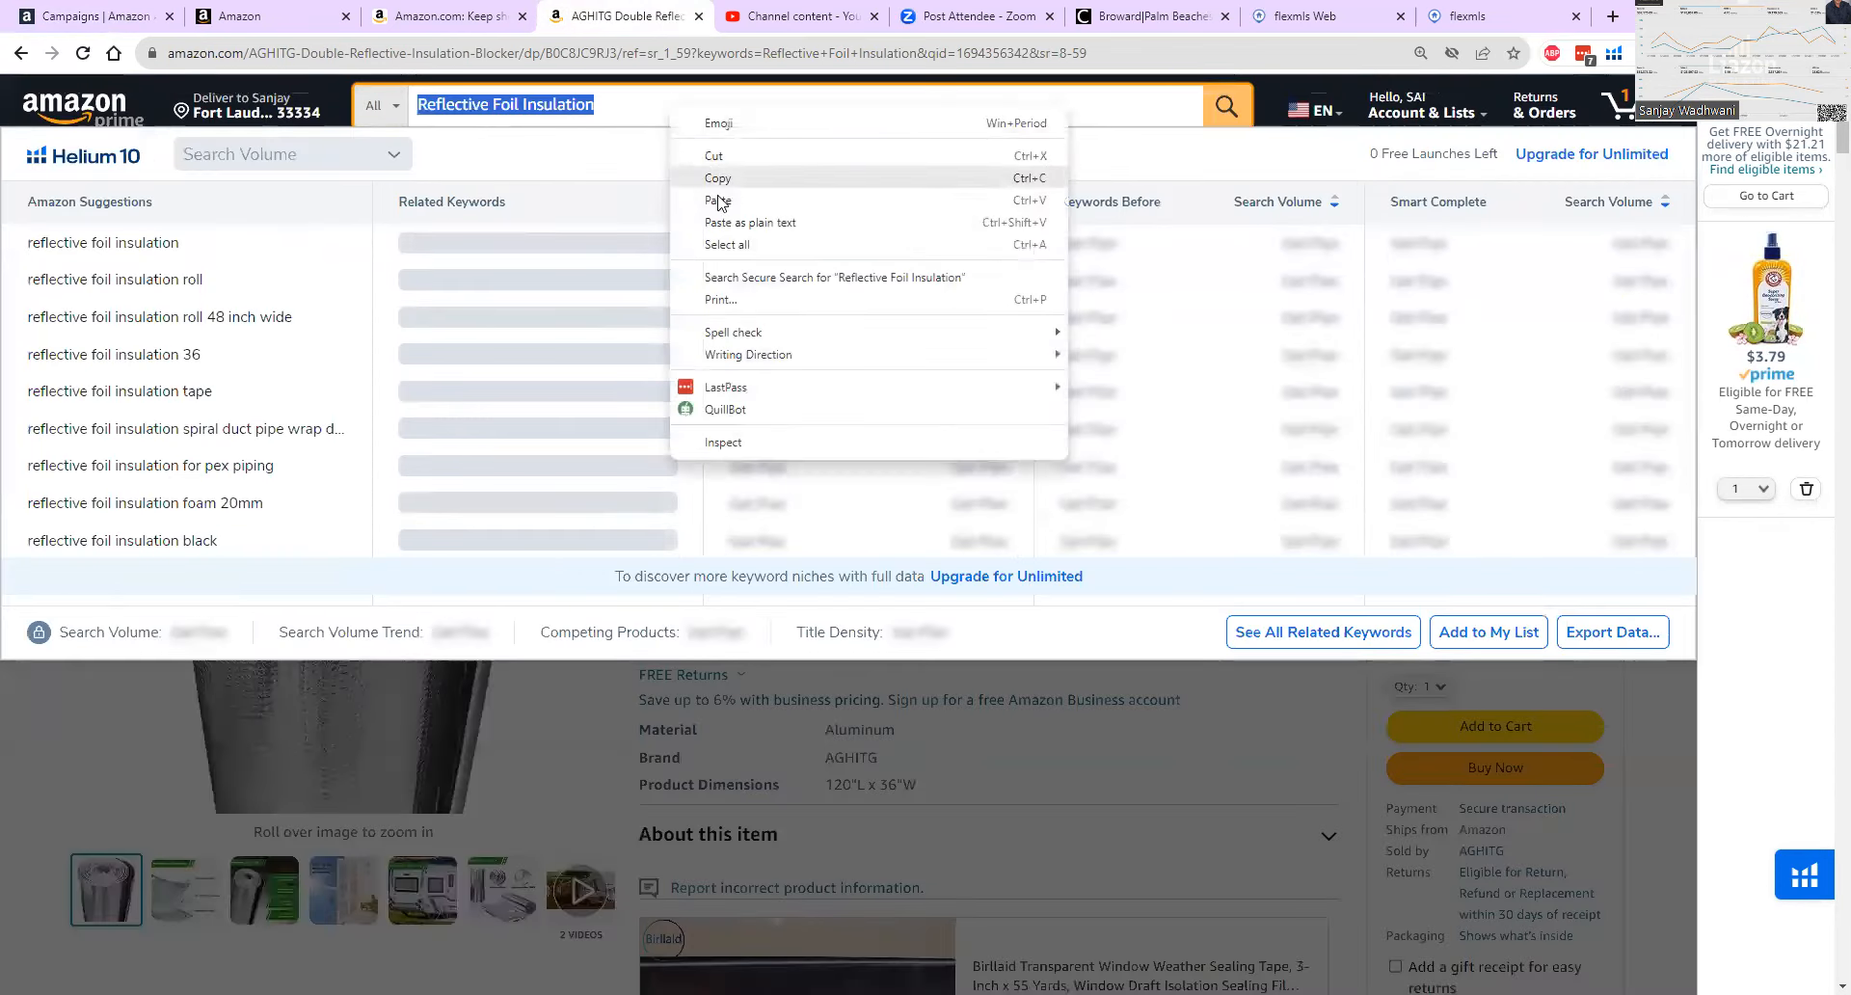
left_click(722, 200)
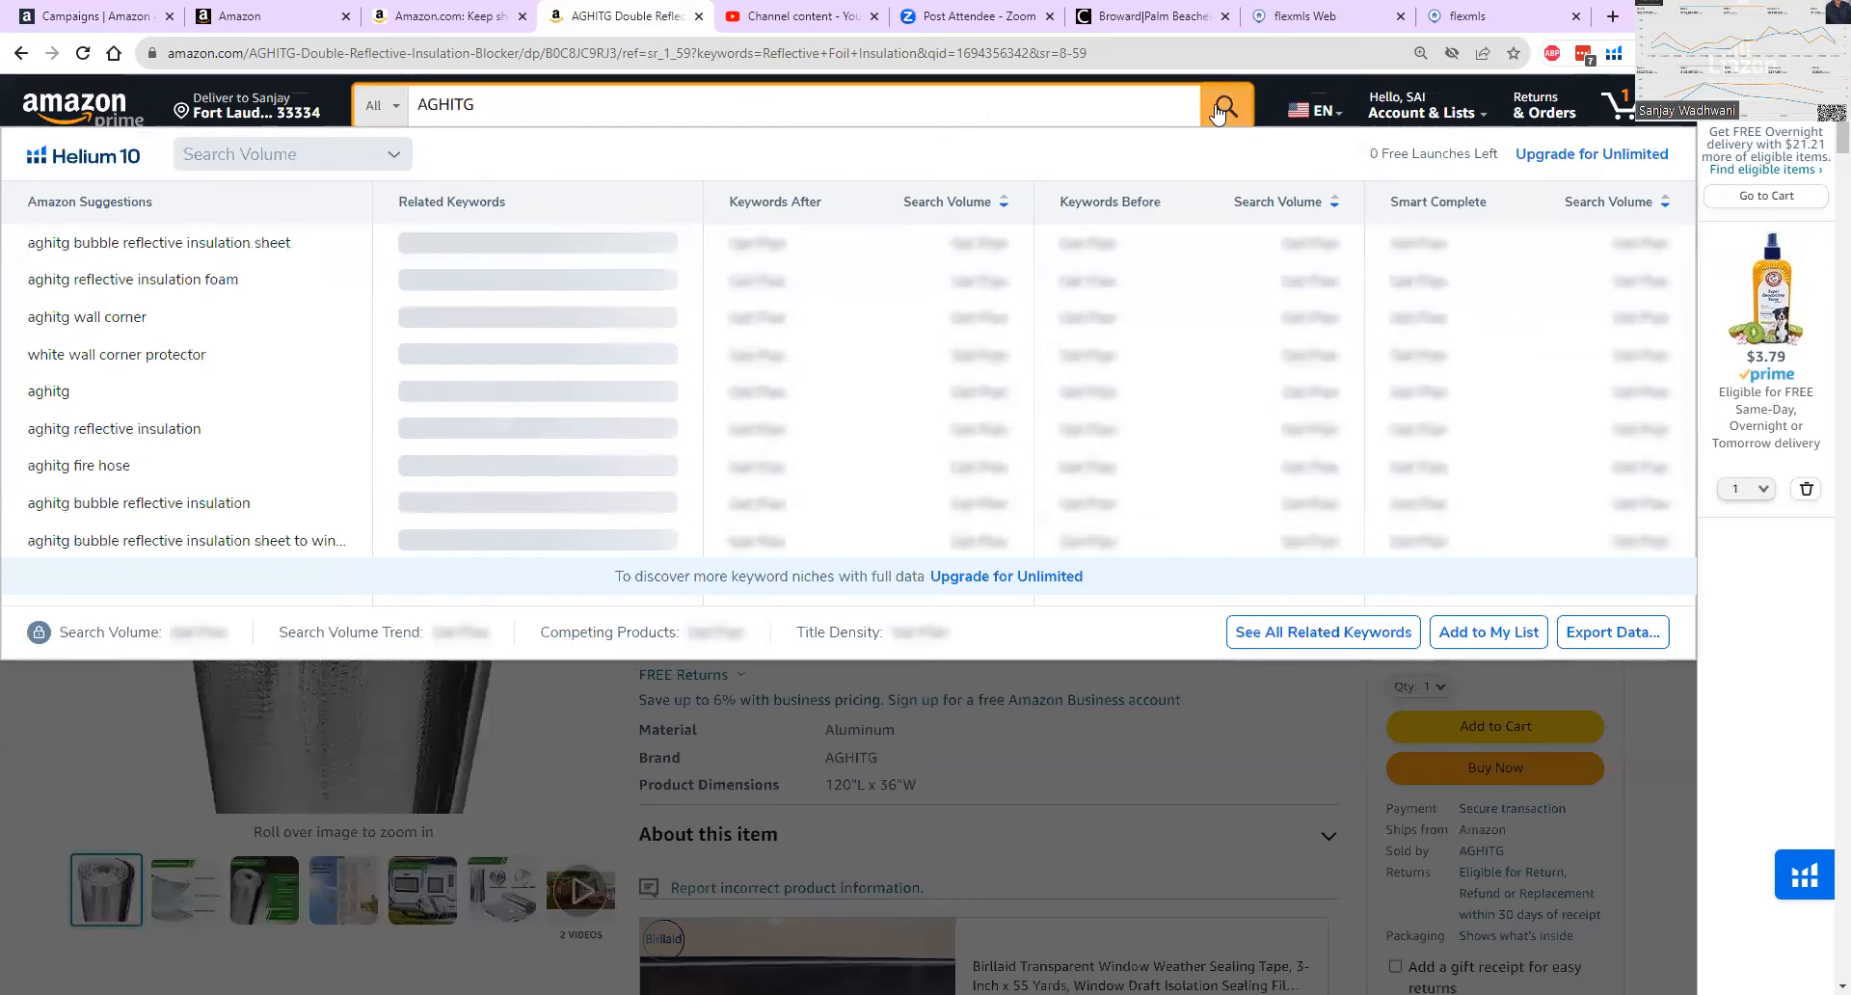
left_click(1220, 106)
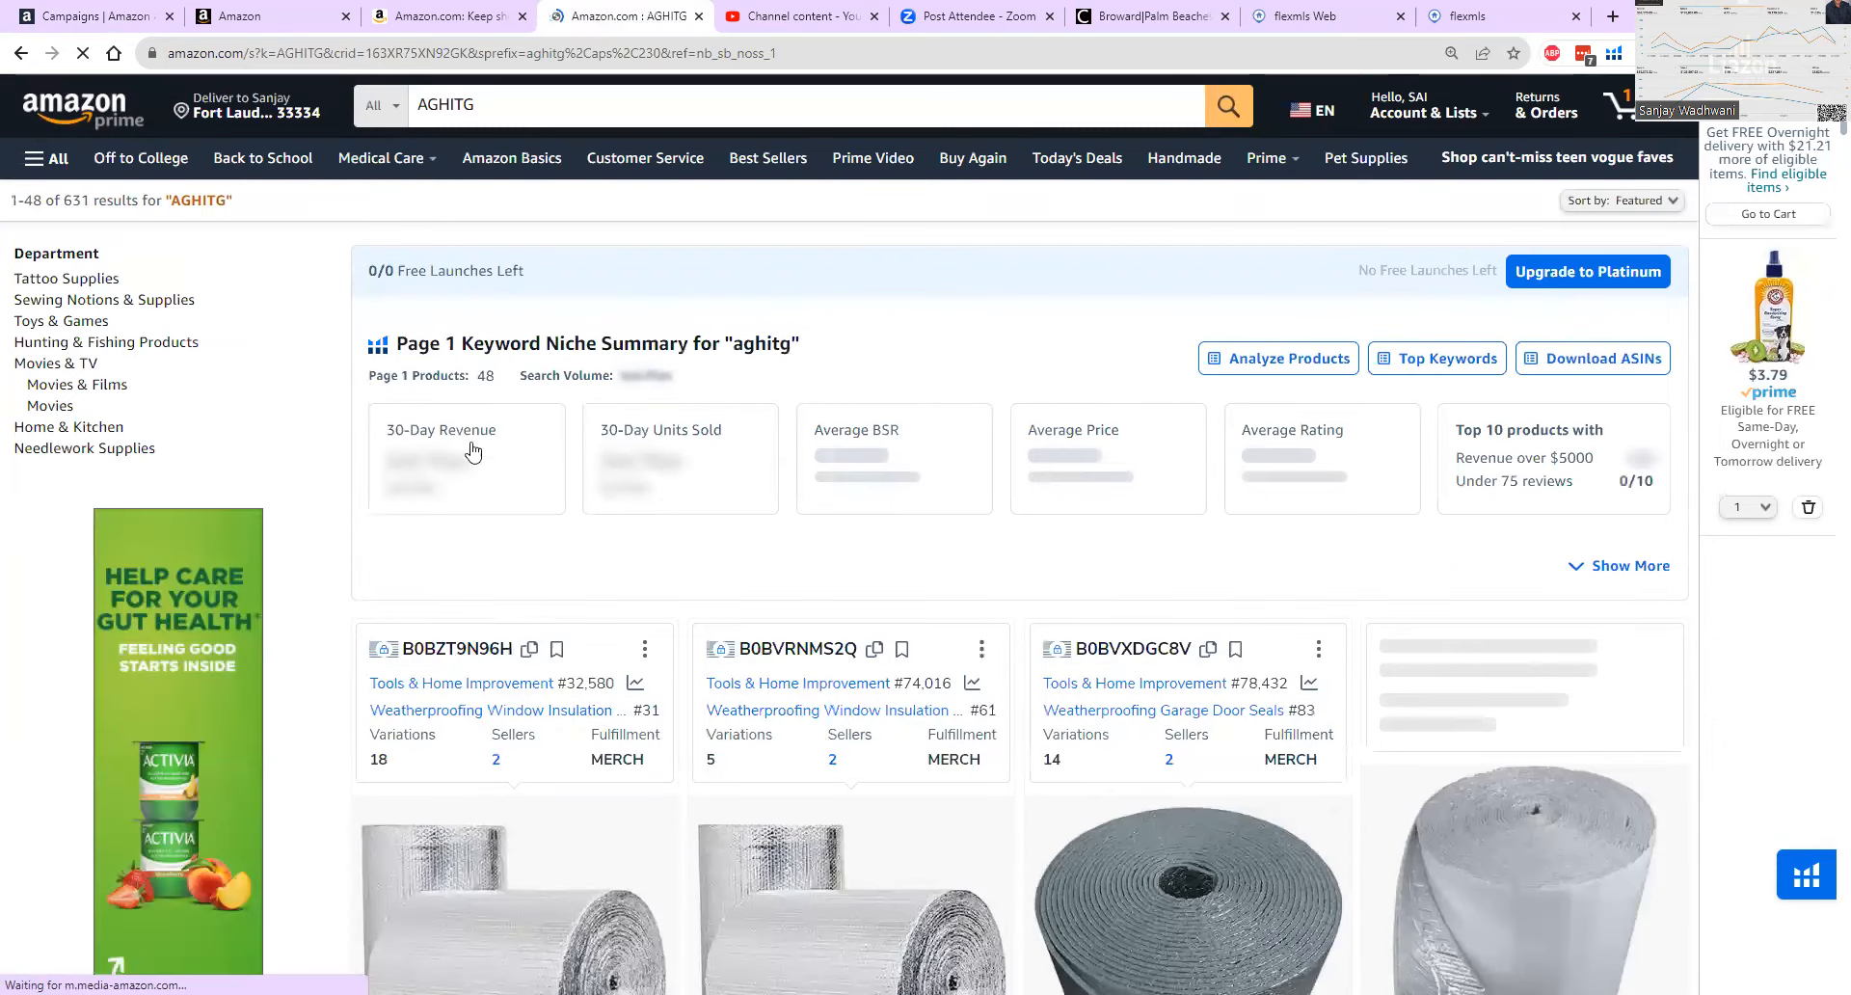
Examine the first row of sponsored listings in the AGHITG search results, checking which brands advertise there.
scroll(515, 619, "down", 3)
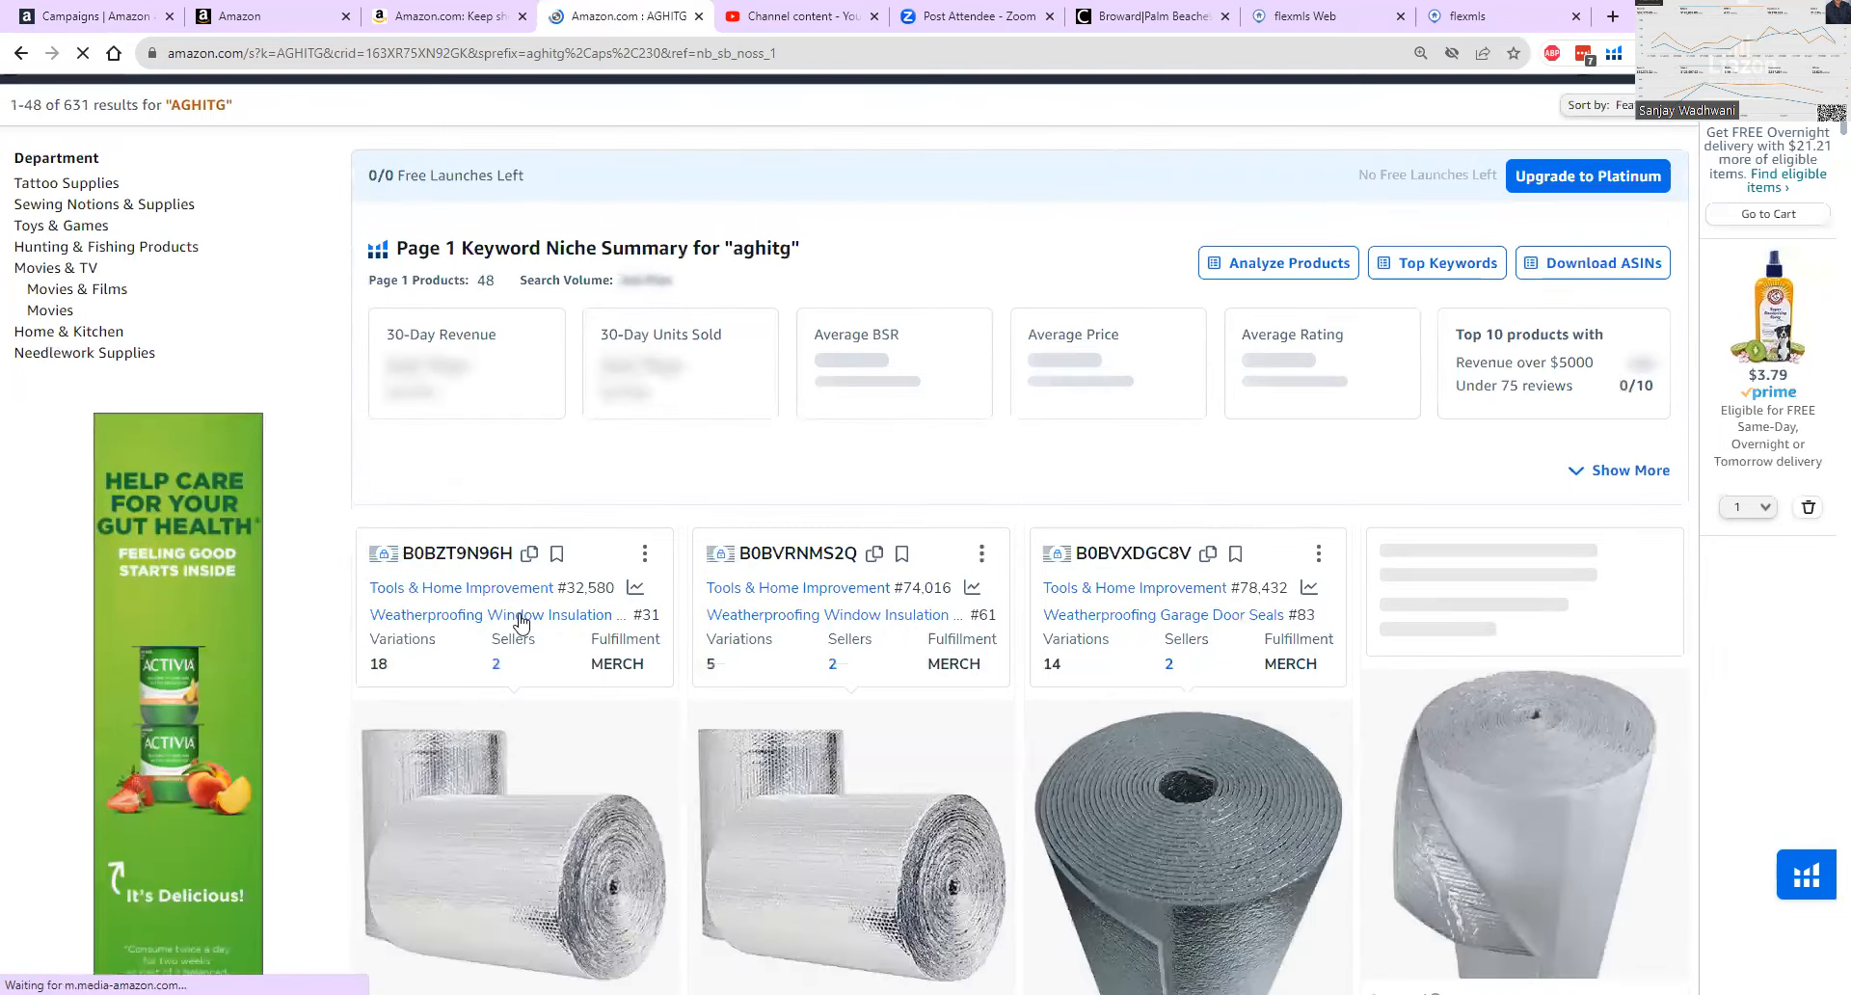
scroll(631, 777, "down", 1)
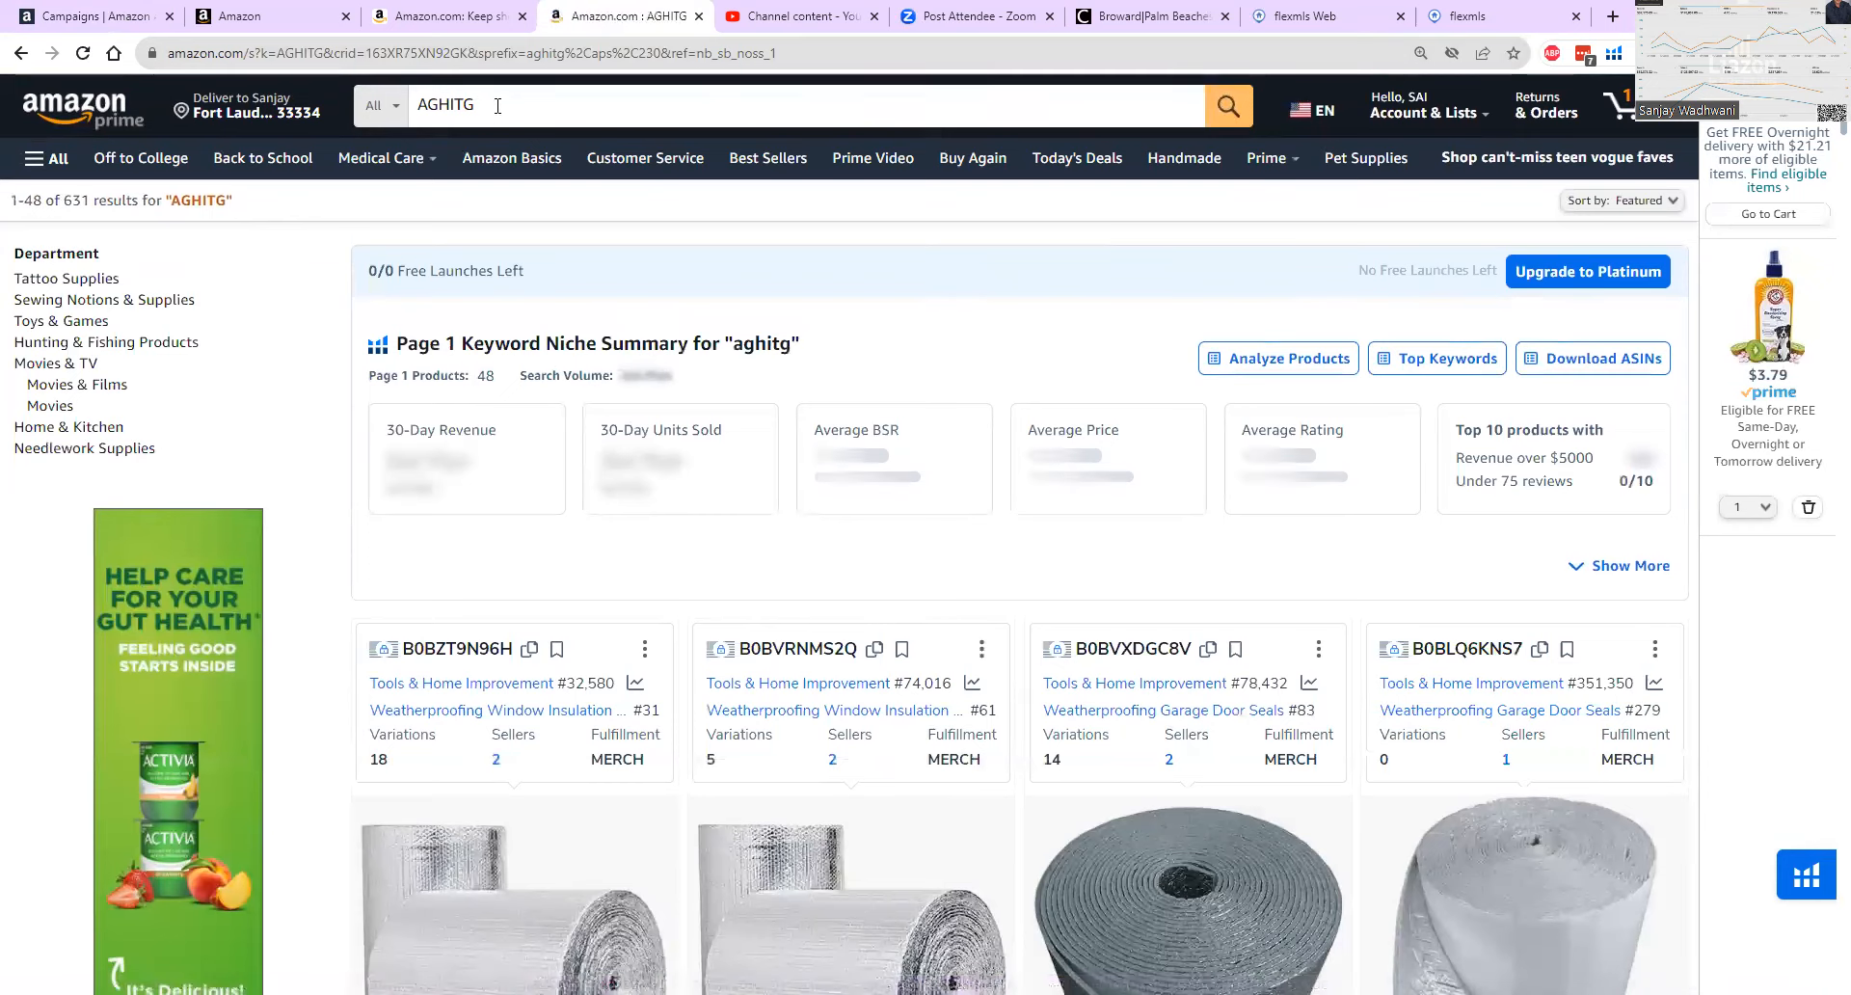
left_click(497, 106)
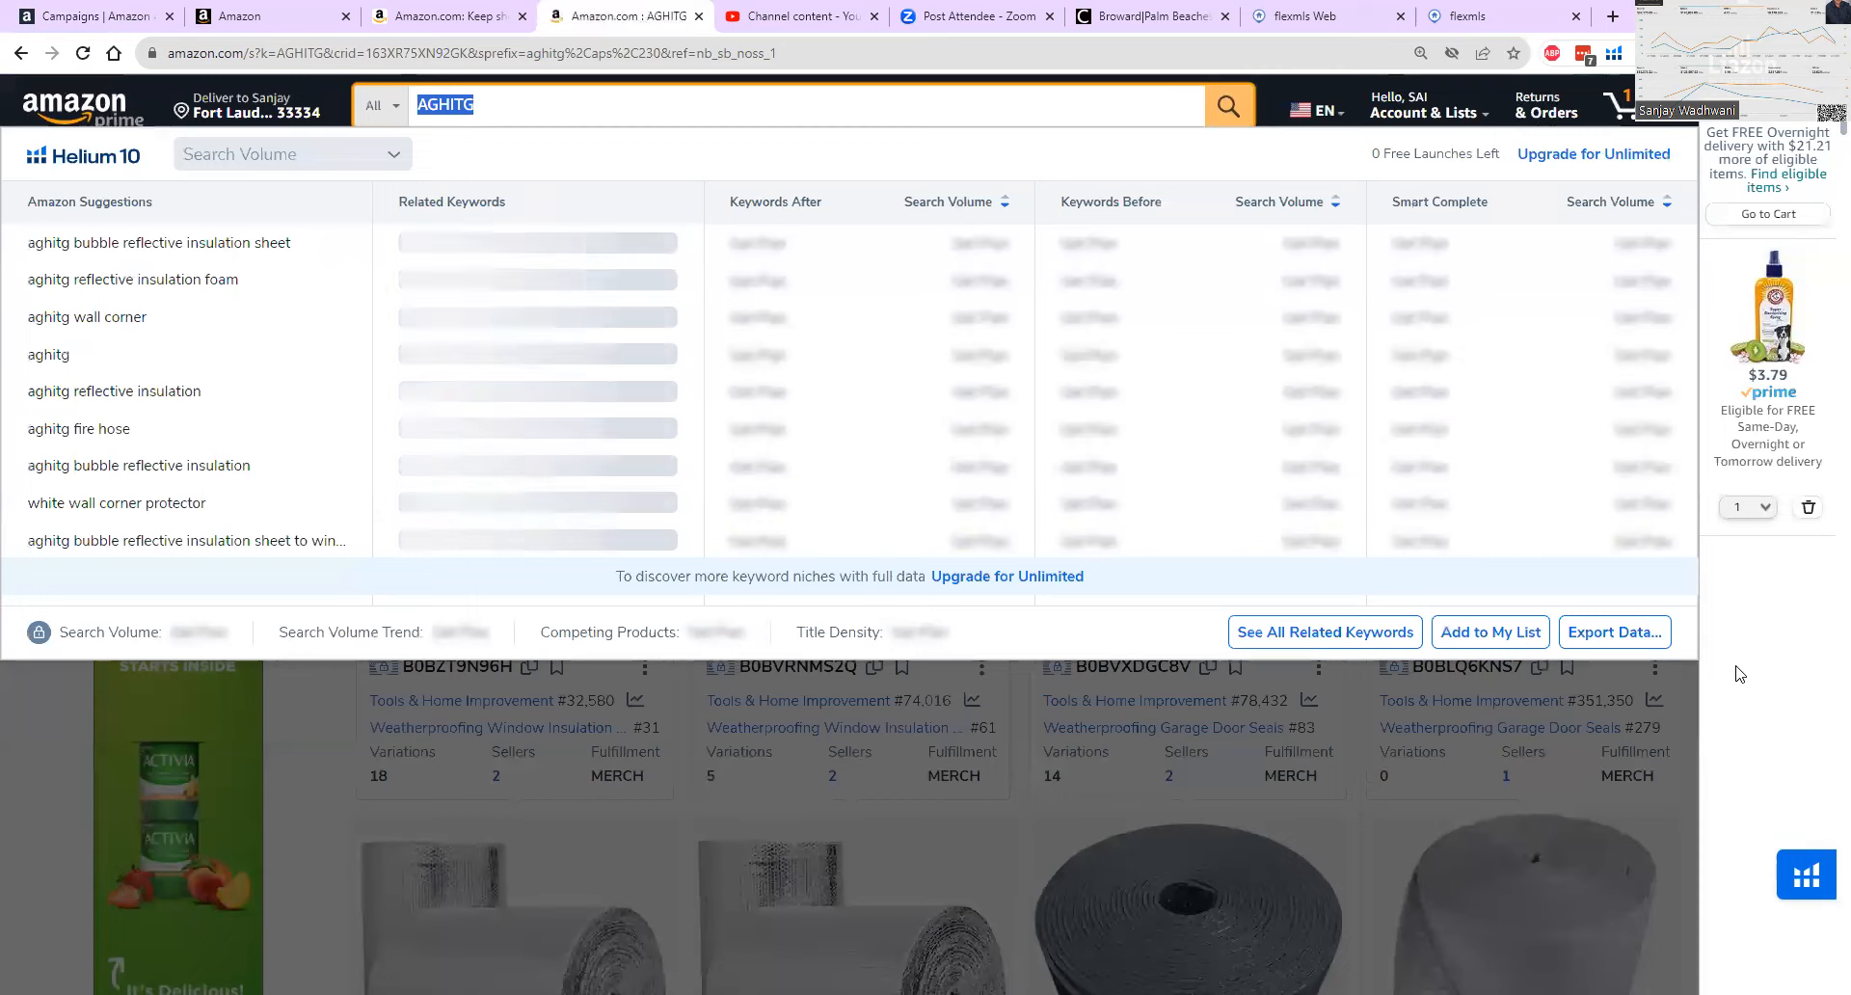
left_click(1740, 674)
scroll(533, 627, "down", 2)
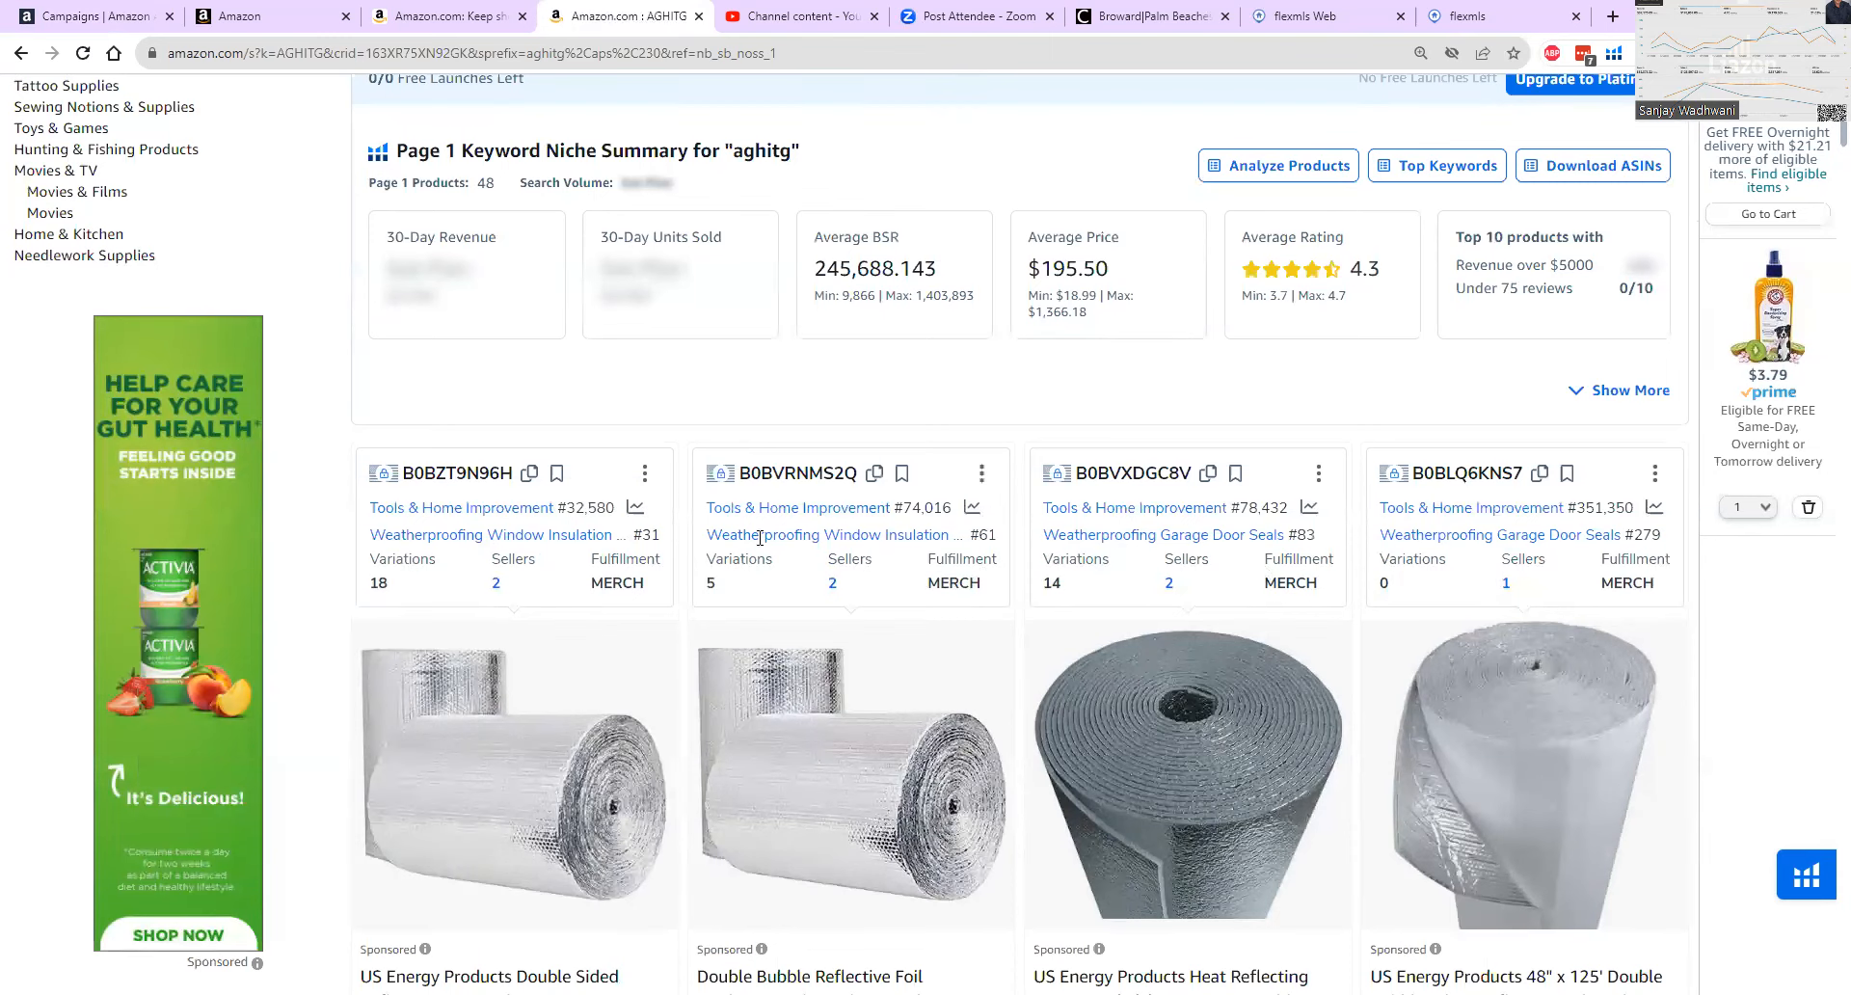
scroll(321, 562, "down", 3)
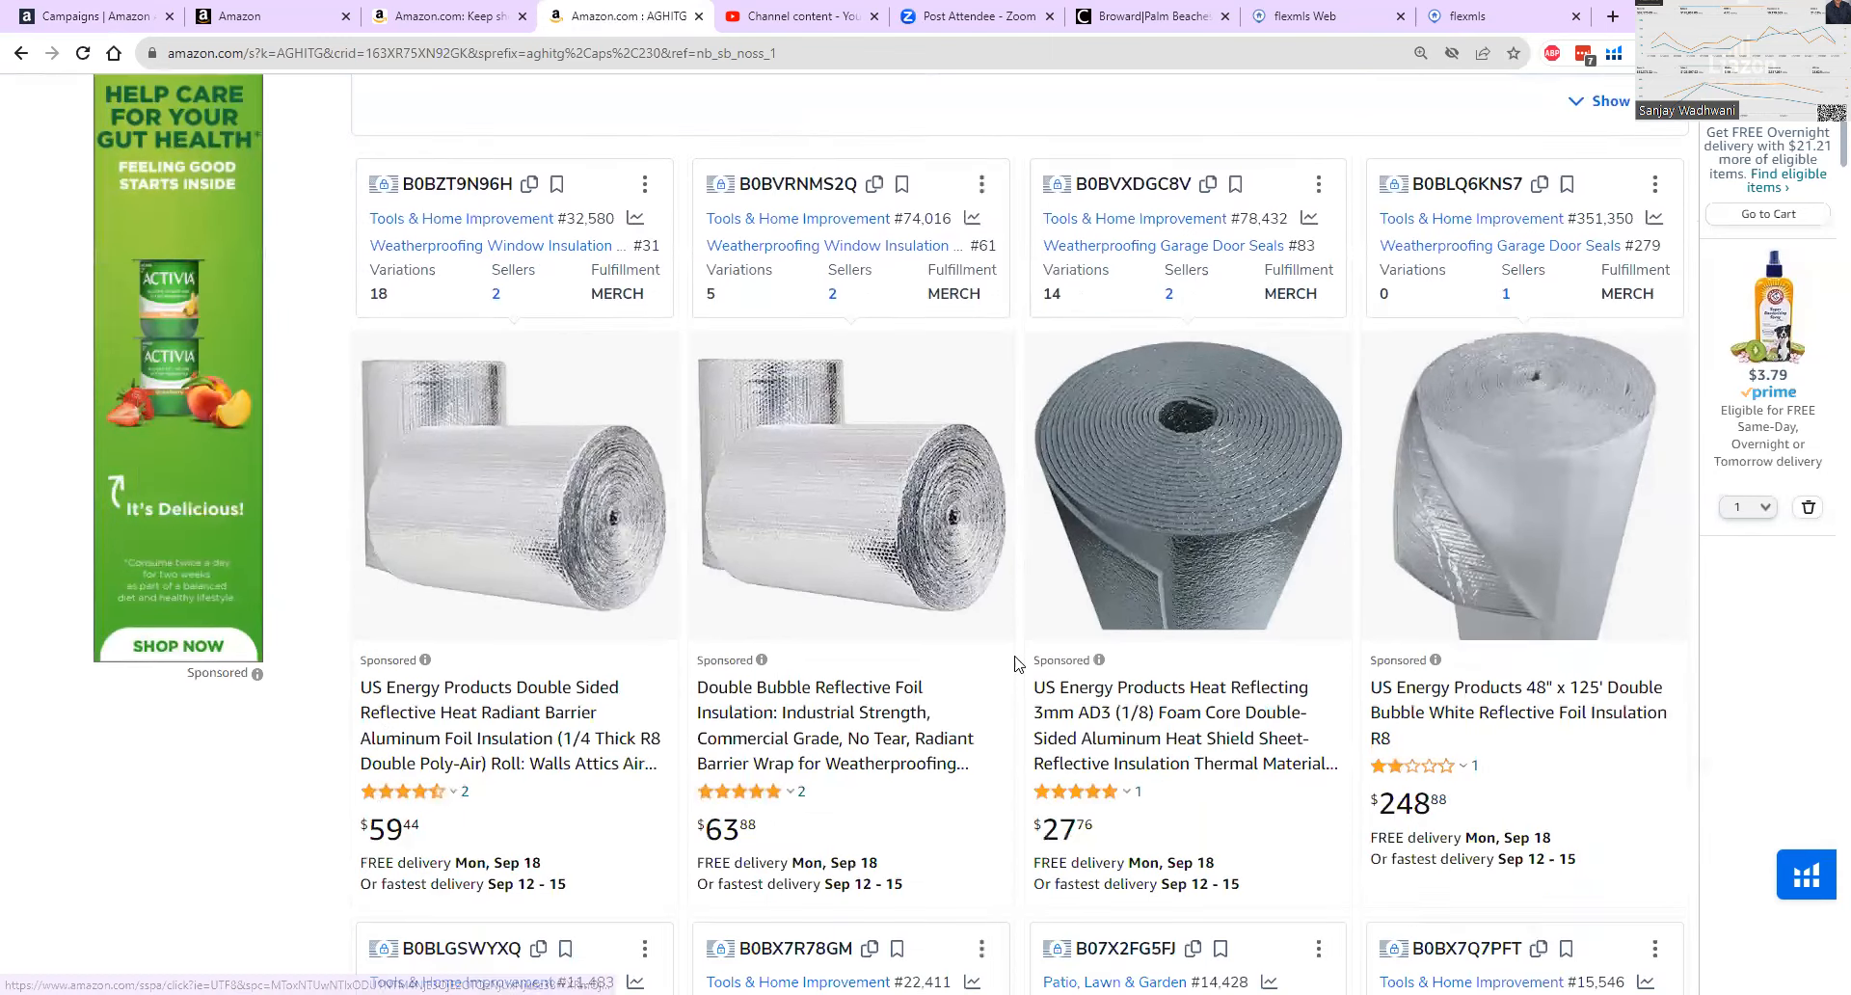
Compare AGHITG's own listings with the sponsored competitor listings mixed in among them further down the search results.
scroll(1268, 665, "down", 9)
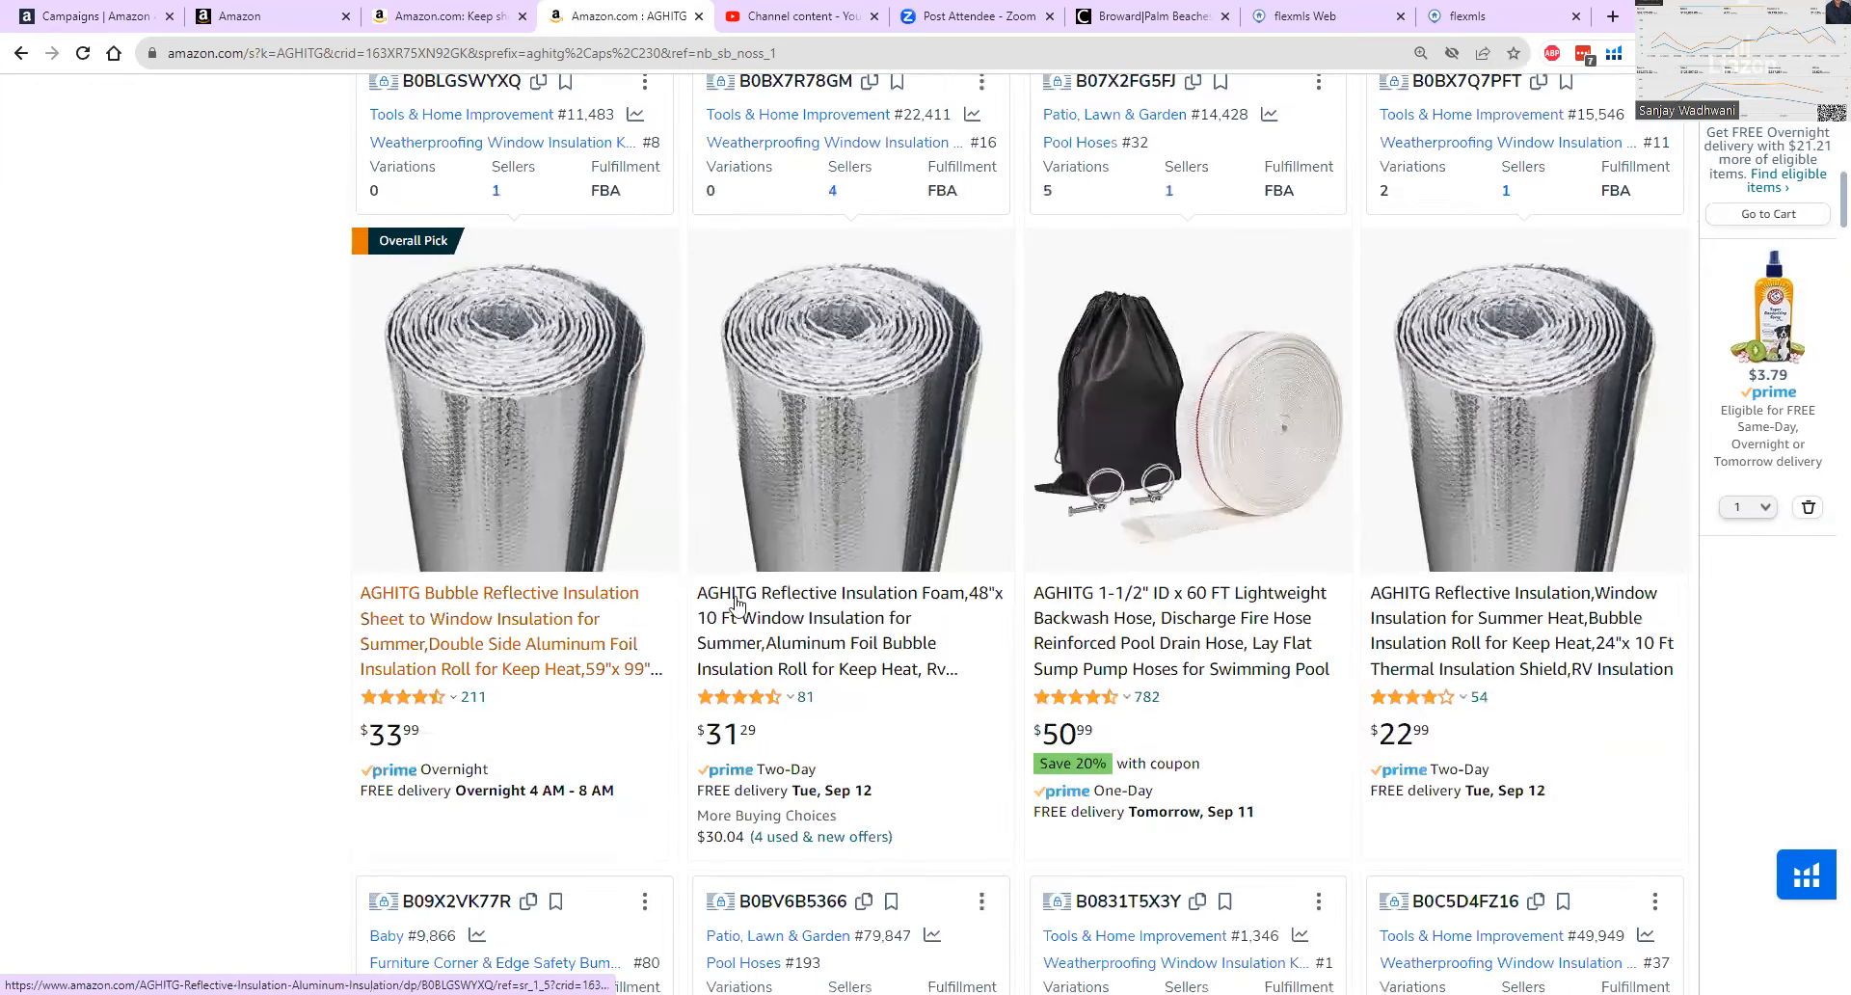
scroll(1365, 675, "down", 8)
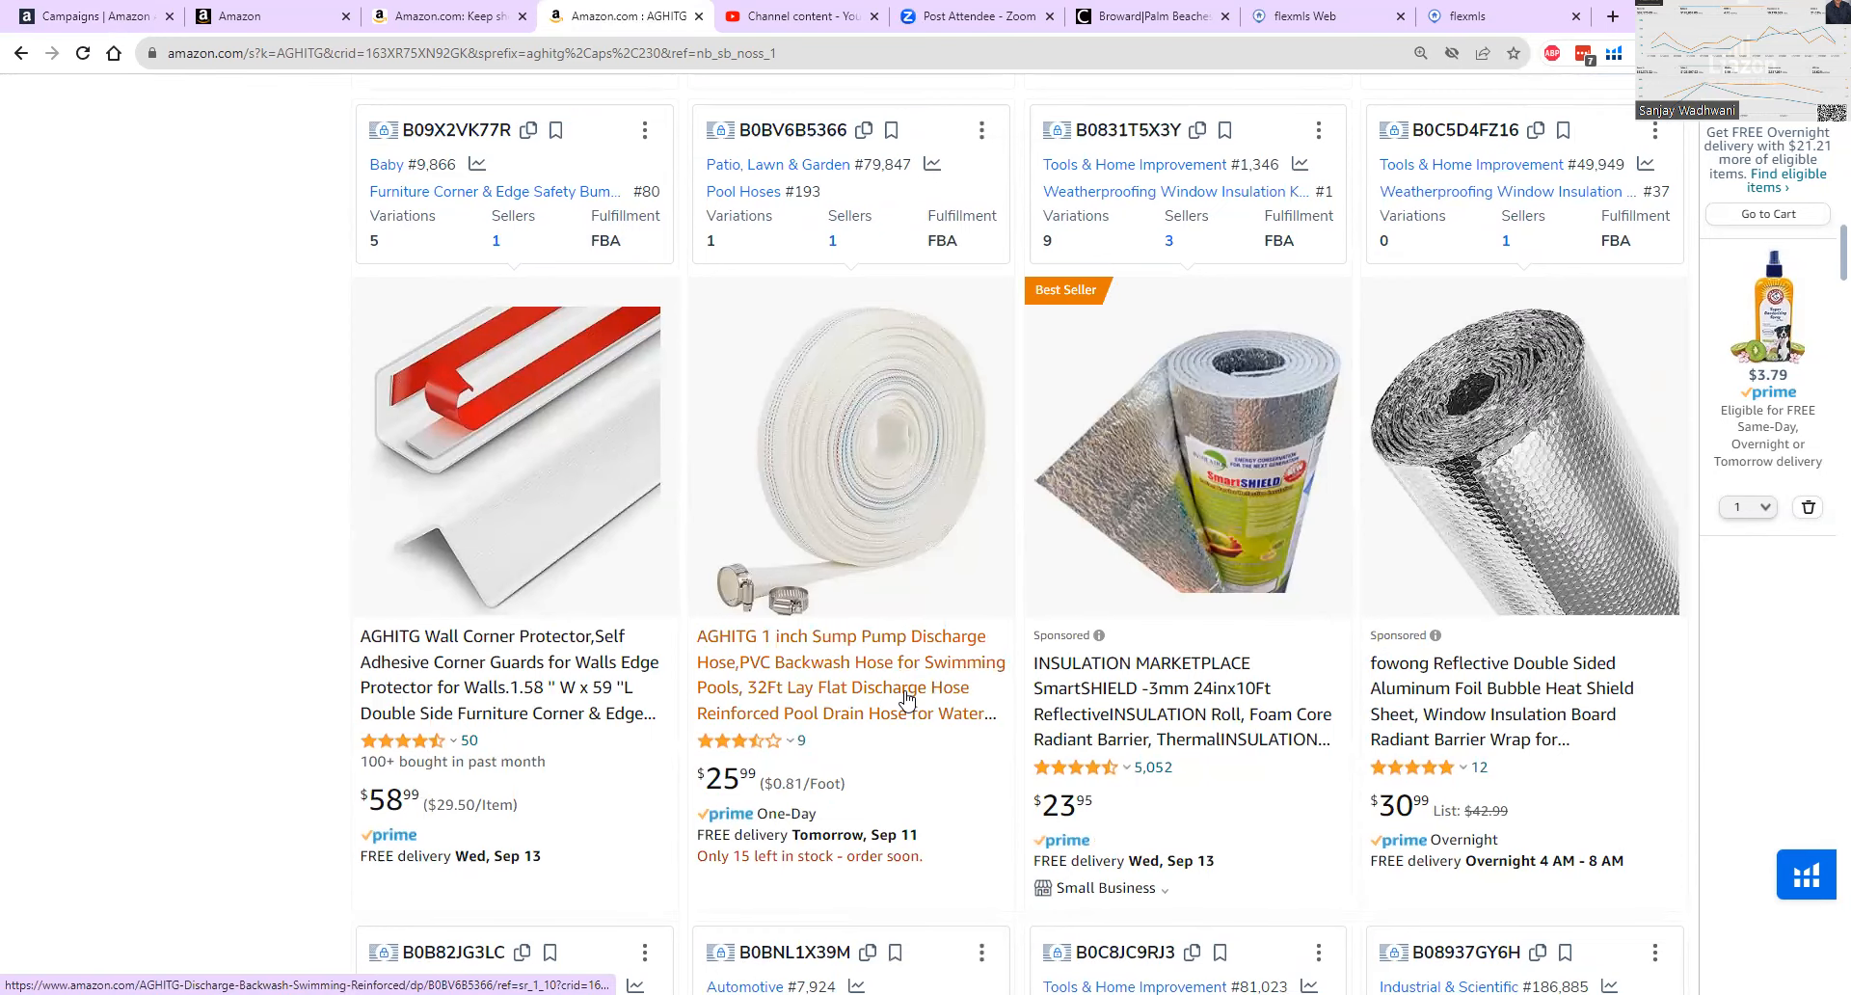
scroll(905, 685, "up", 4)
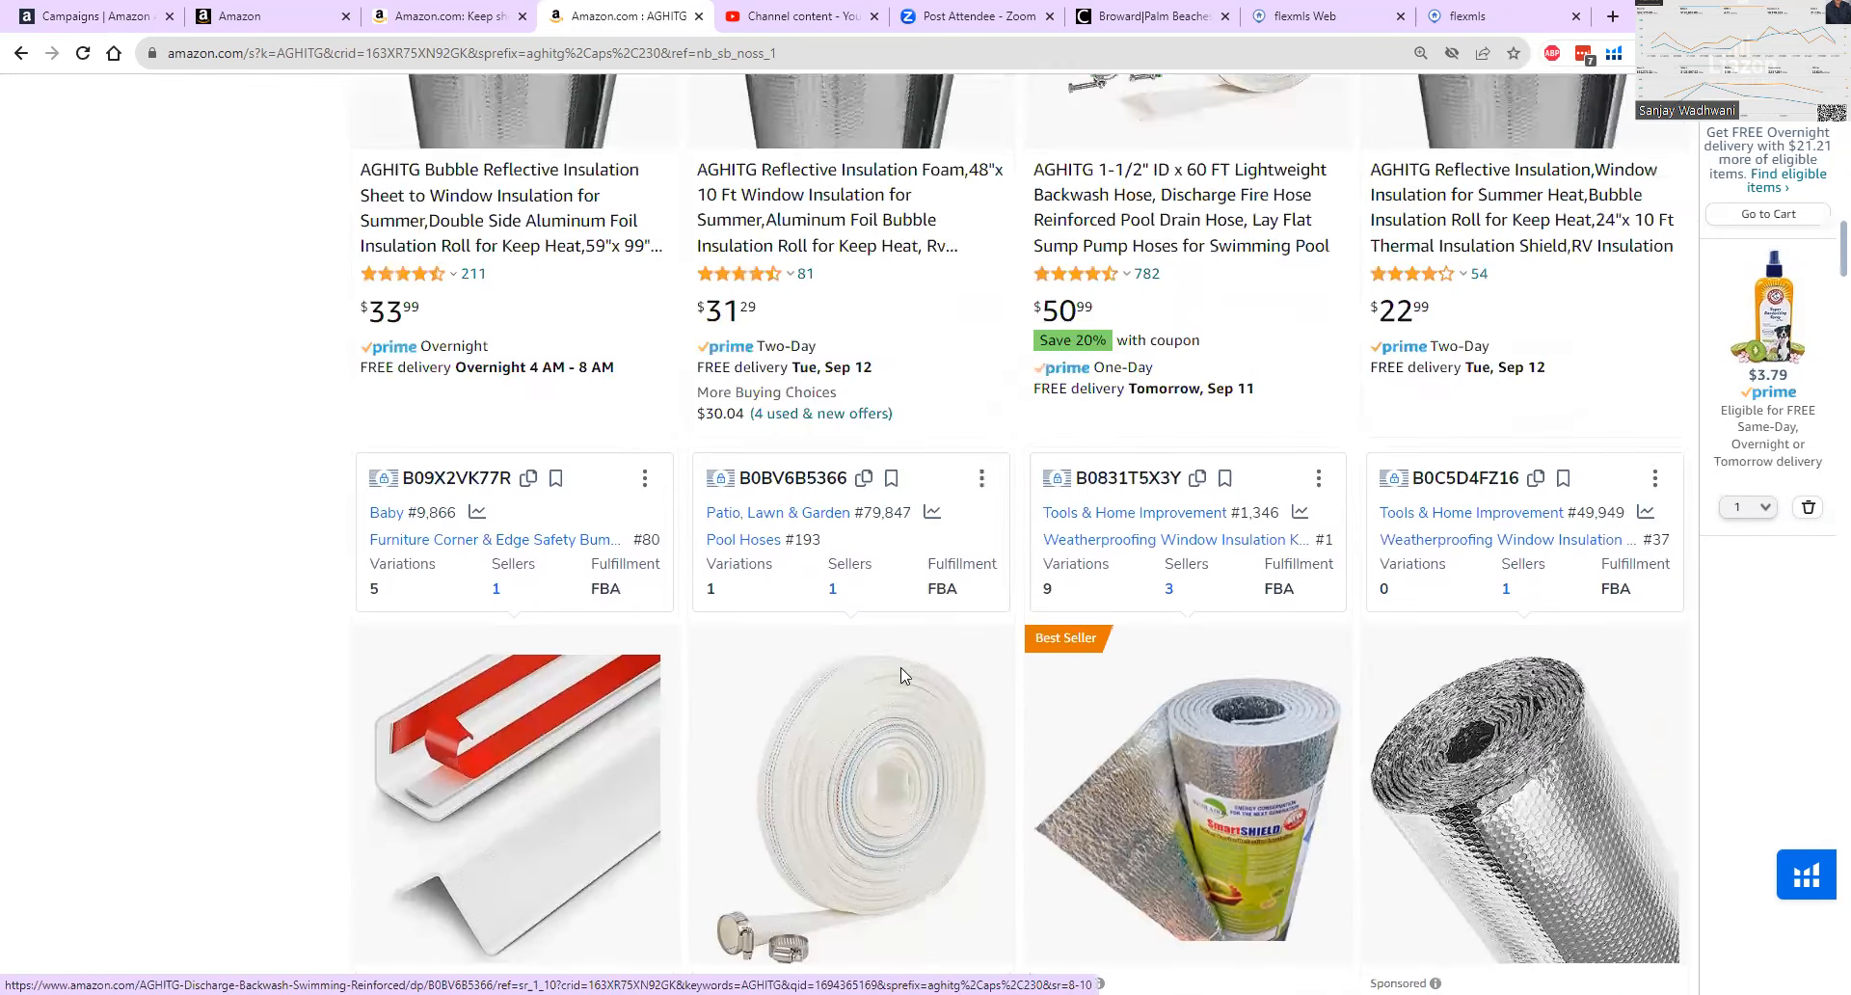
scroll(609, 408, "up", 3)
scroll(549, 276, "up", 4)
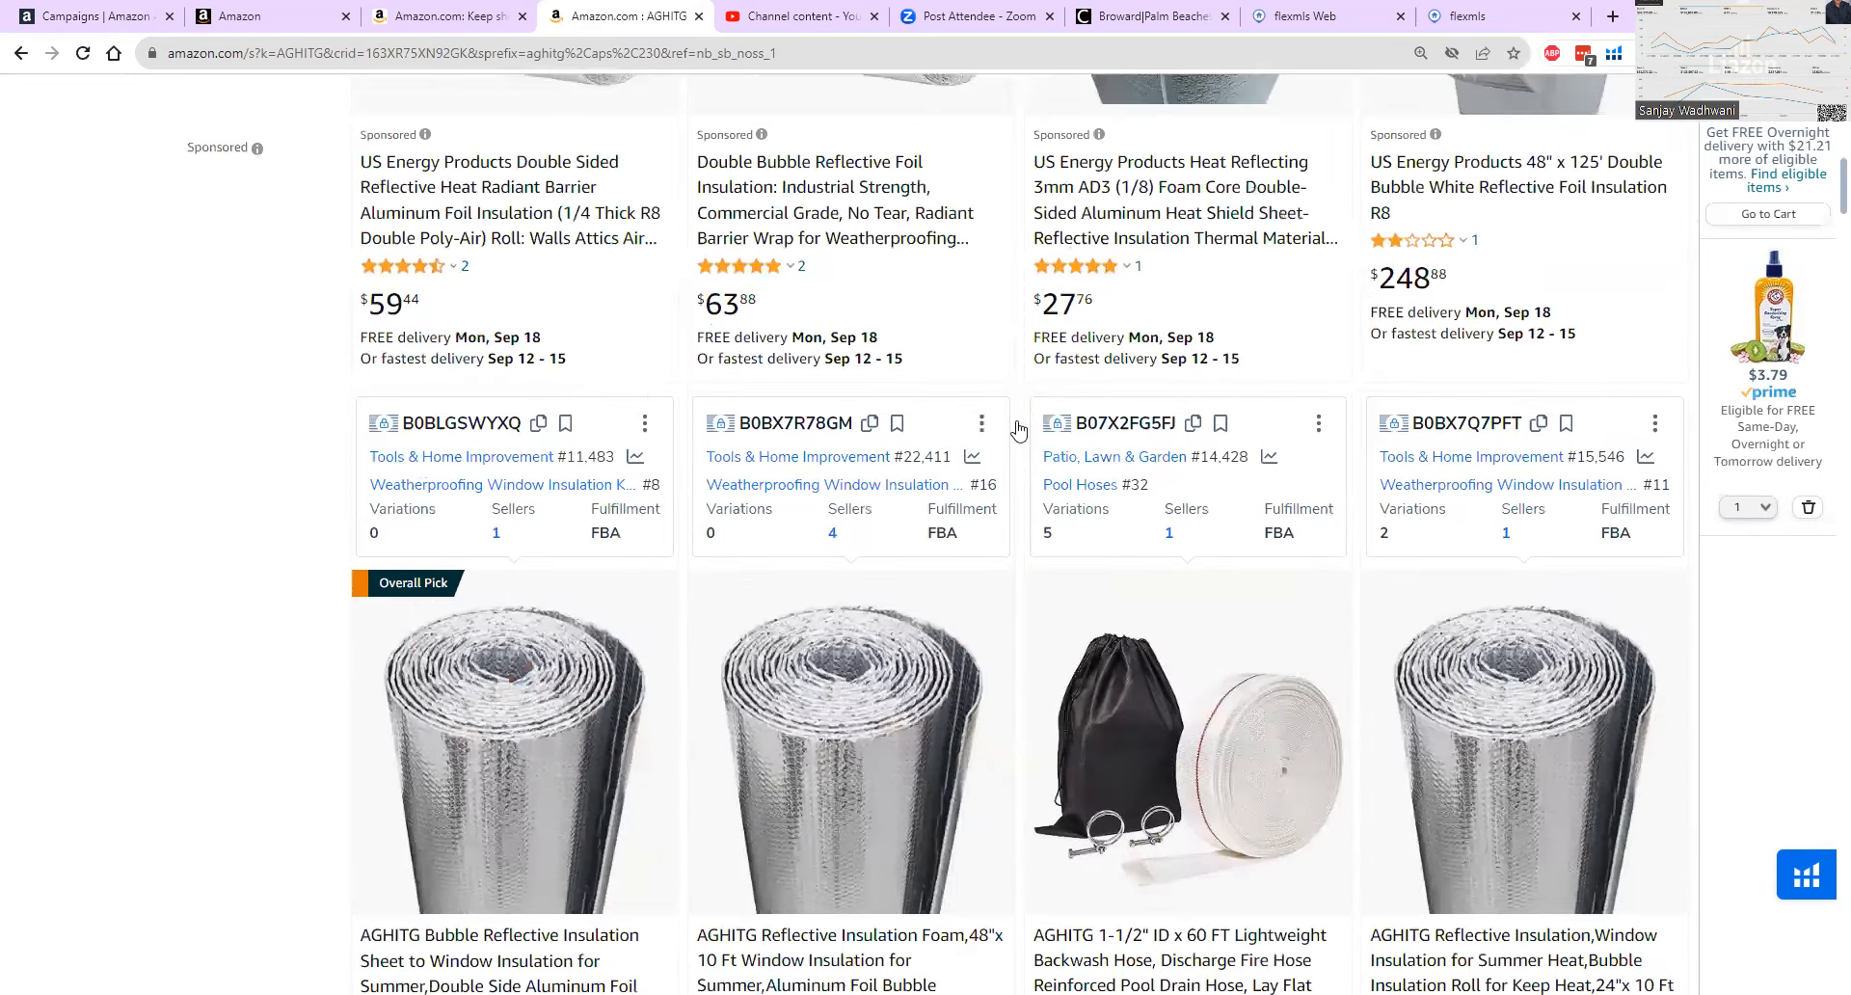
scroll(289, 524, "up", 2)
scroll(176, 525, "down", 8)
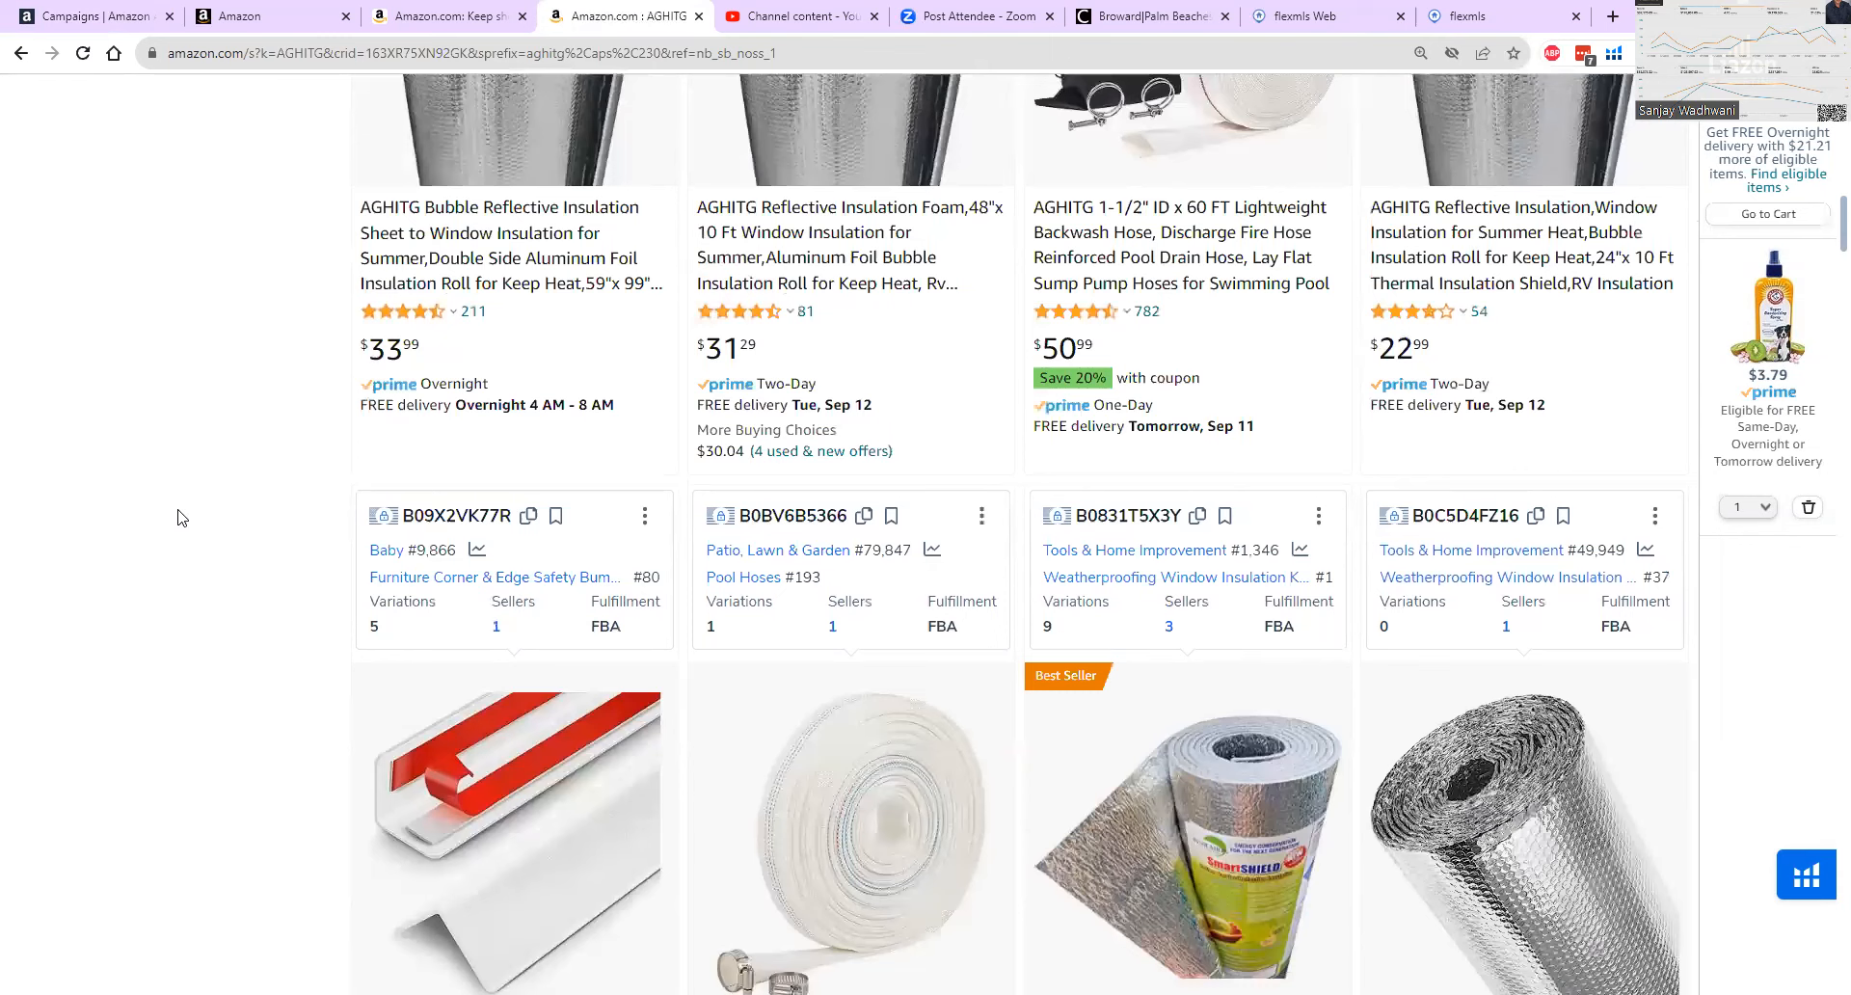
scroll(176, 518, "down", 7)
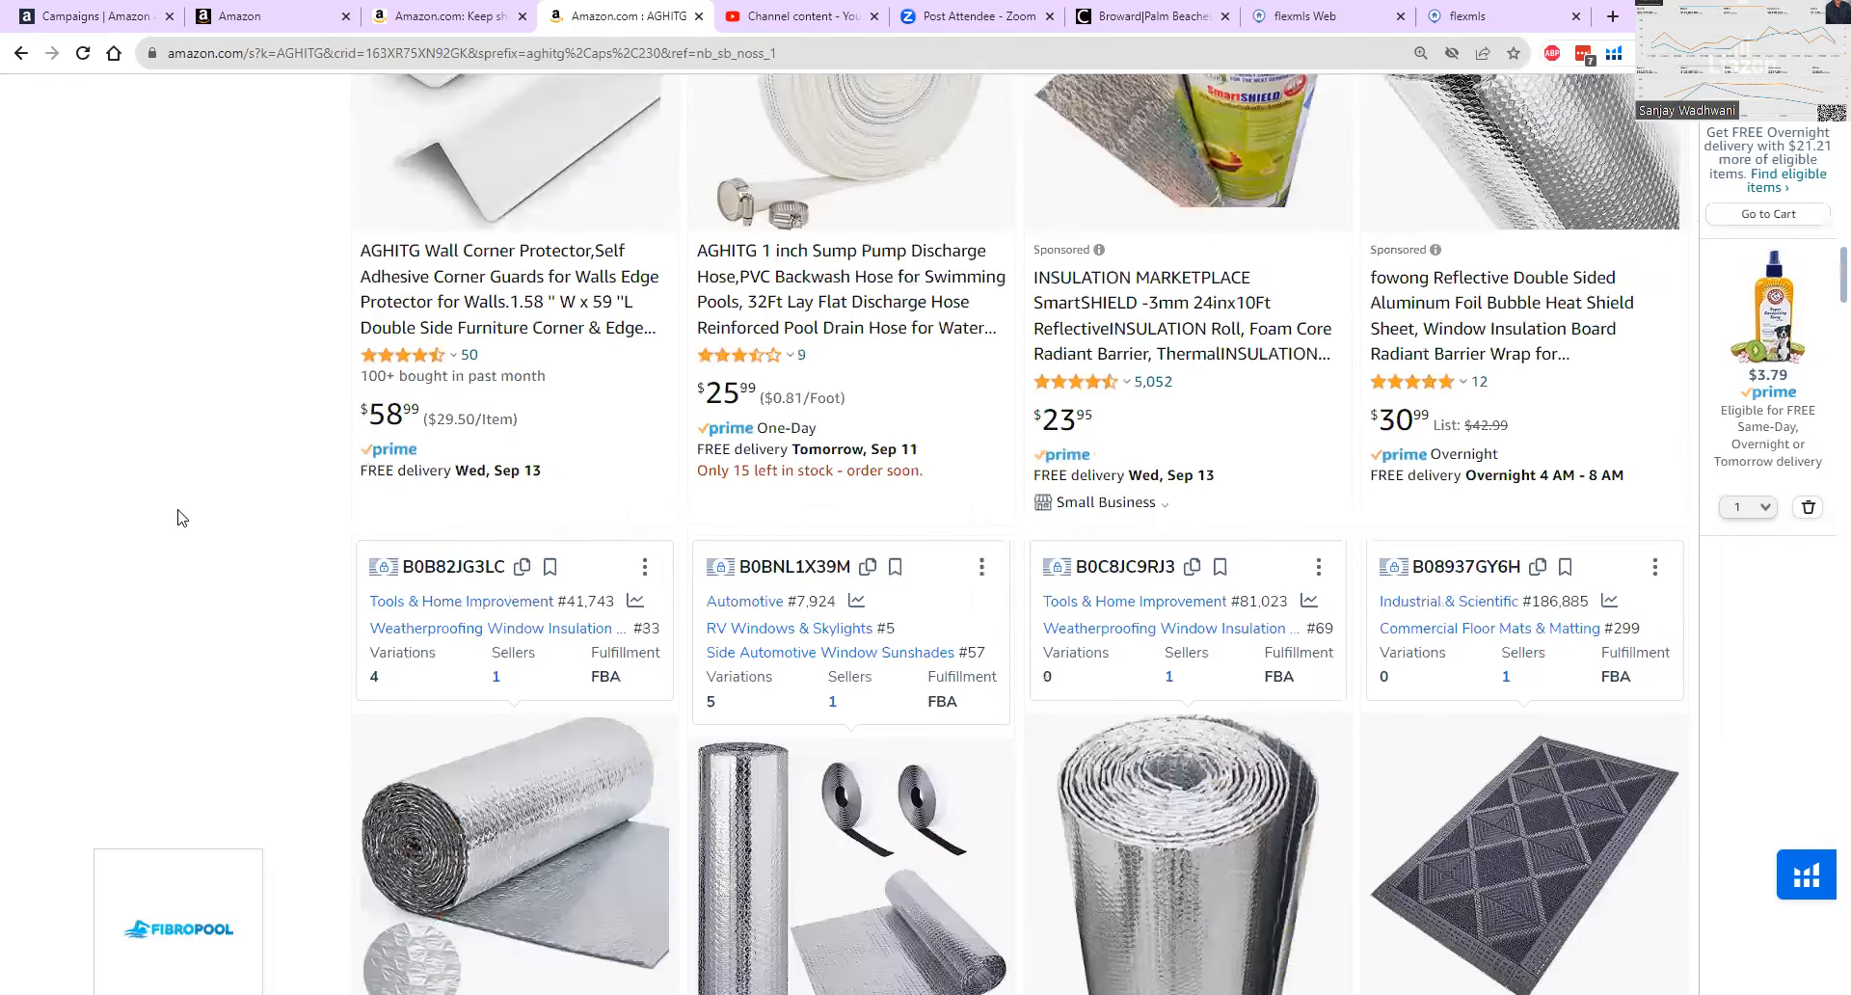
scroll(177, 517, "down", 2)
scroll(269, 513, "down", 4)
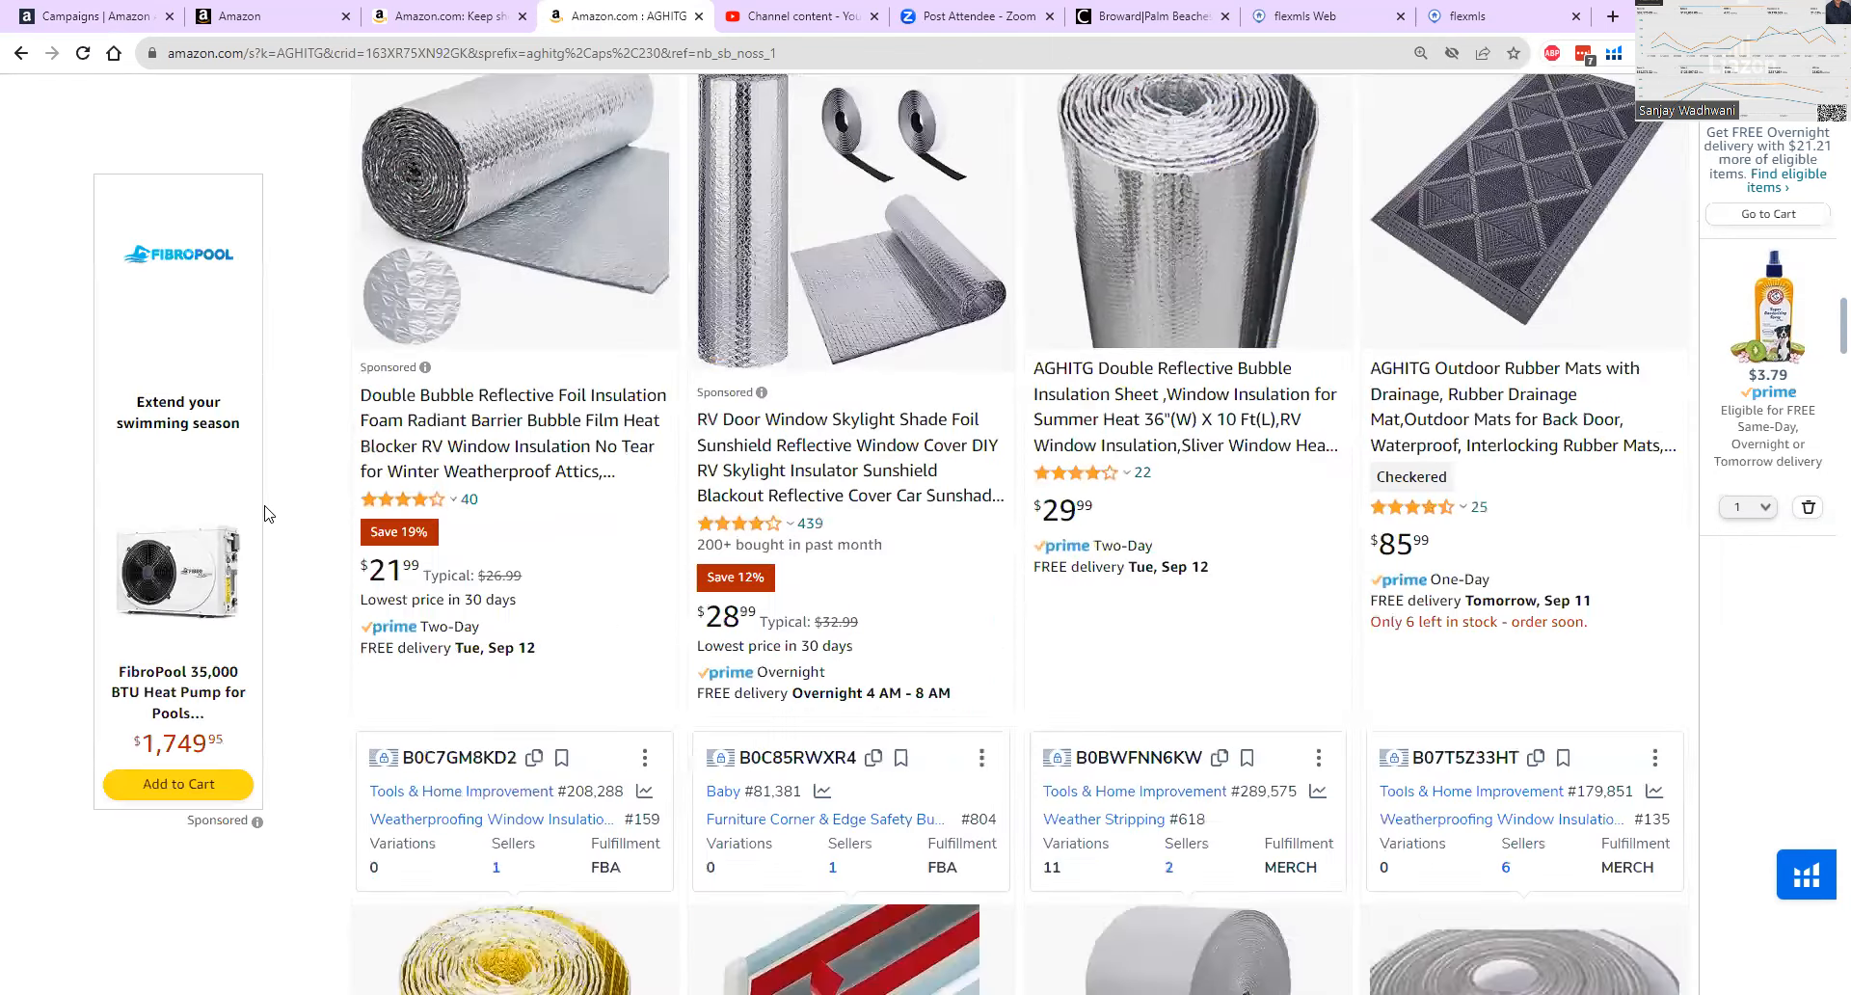
scroll(269, 512, "down", 2)
scroll(269, 513, "down", 1)
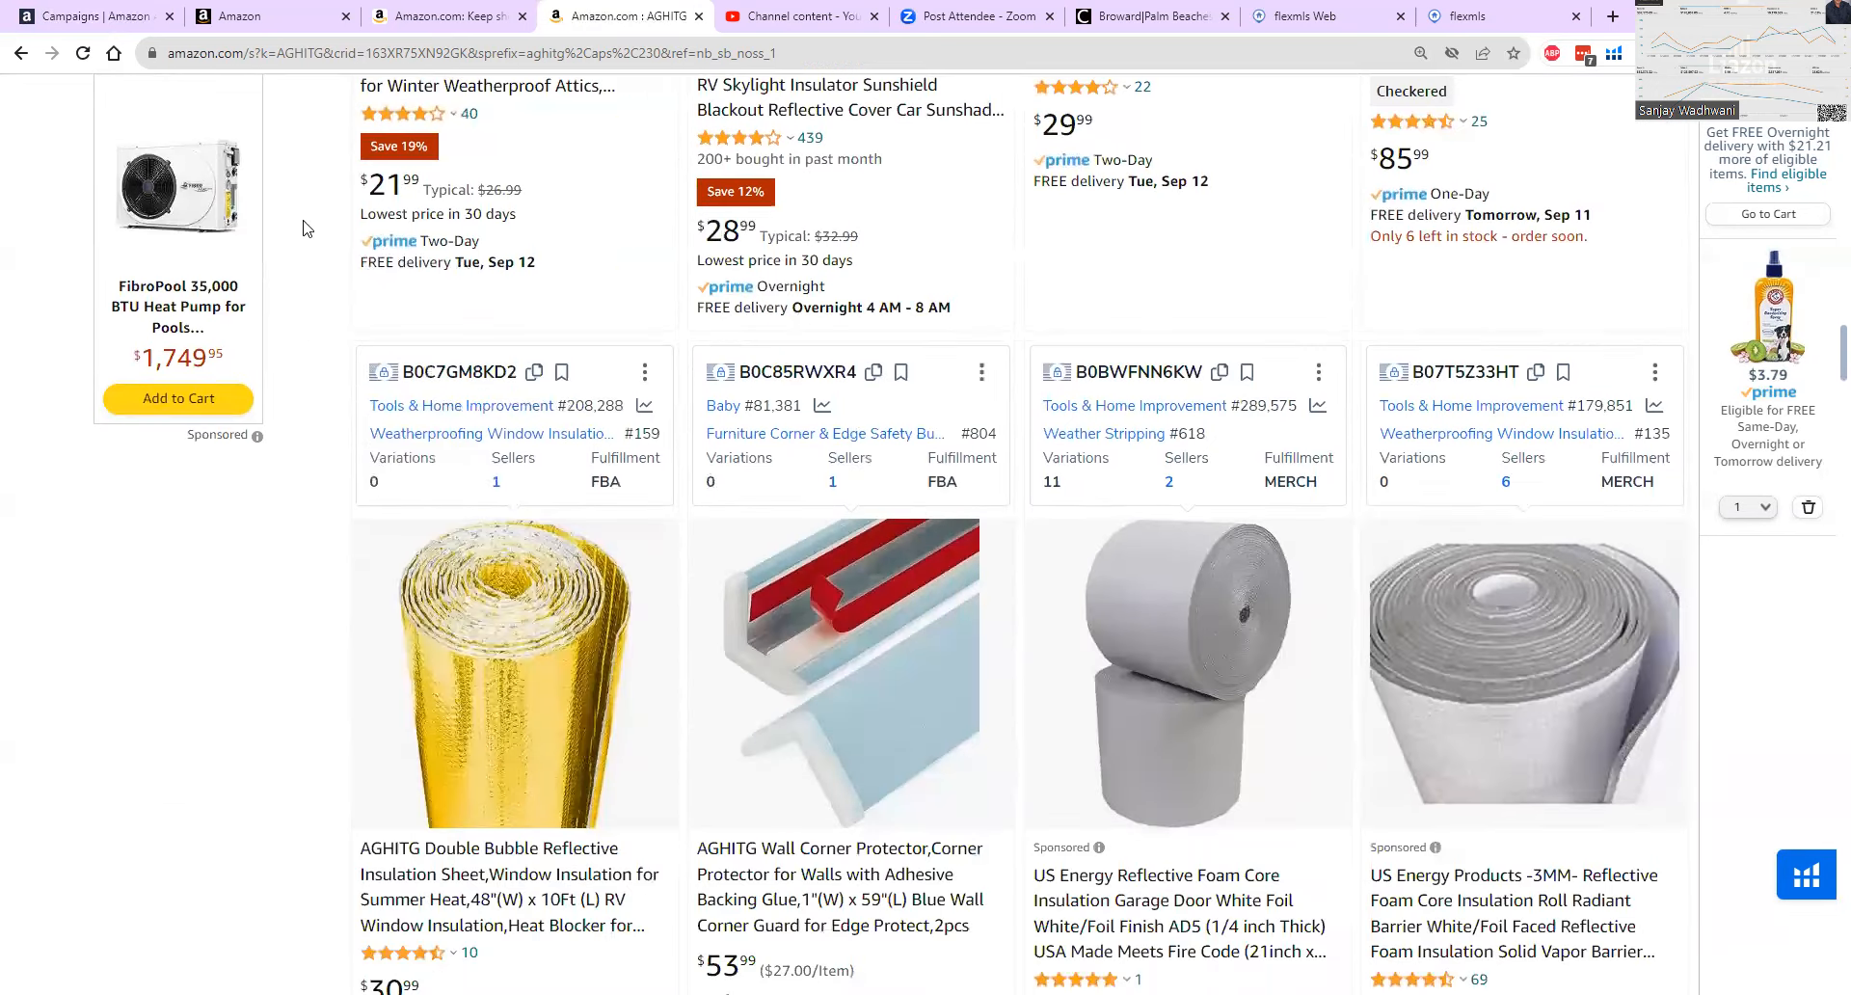
Switch to the Amazon Ads campaign manager and start a new Sponsored Products campaign.
left_click(91, 27)
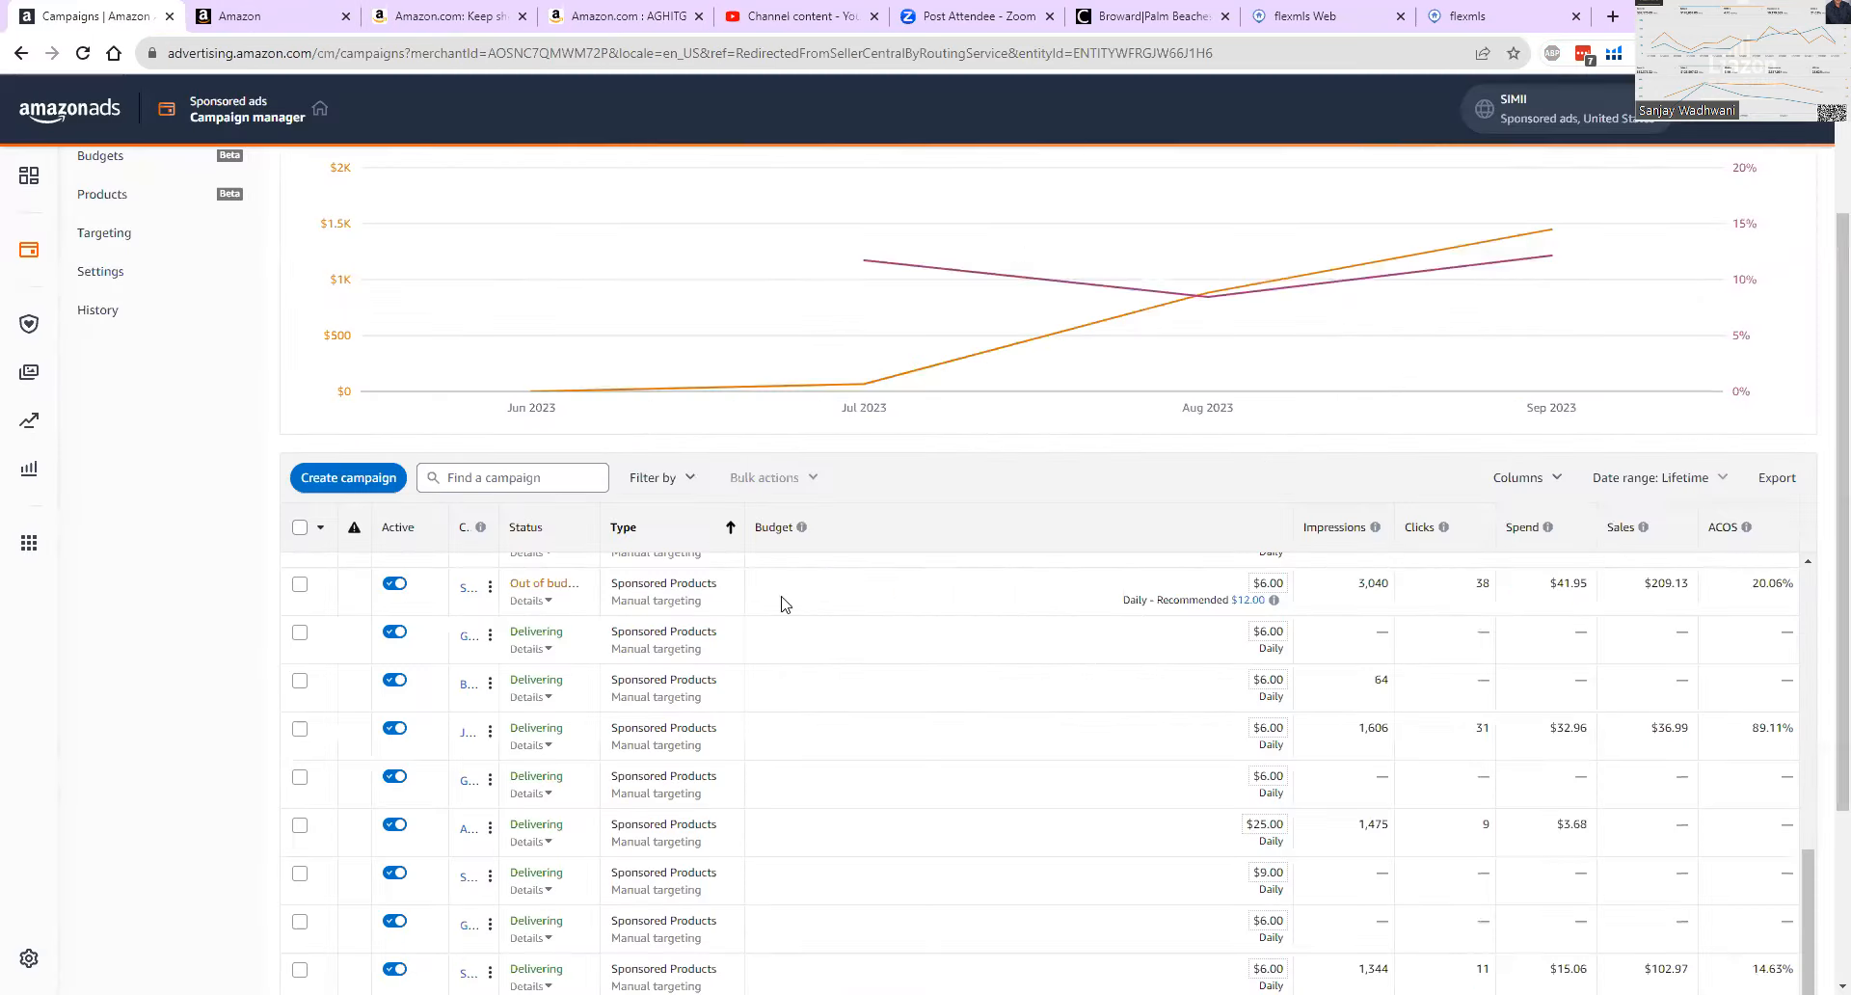
left_click(375, 494)
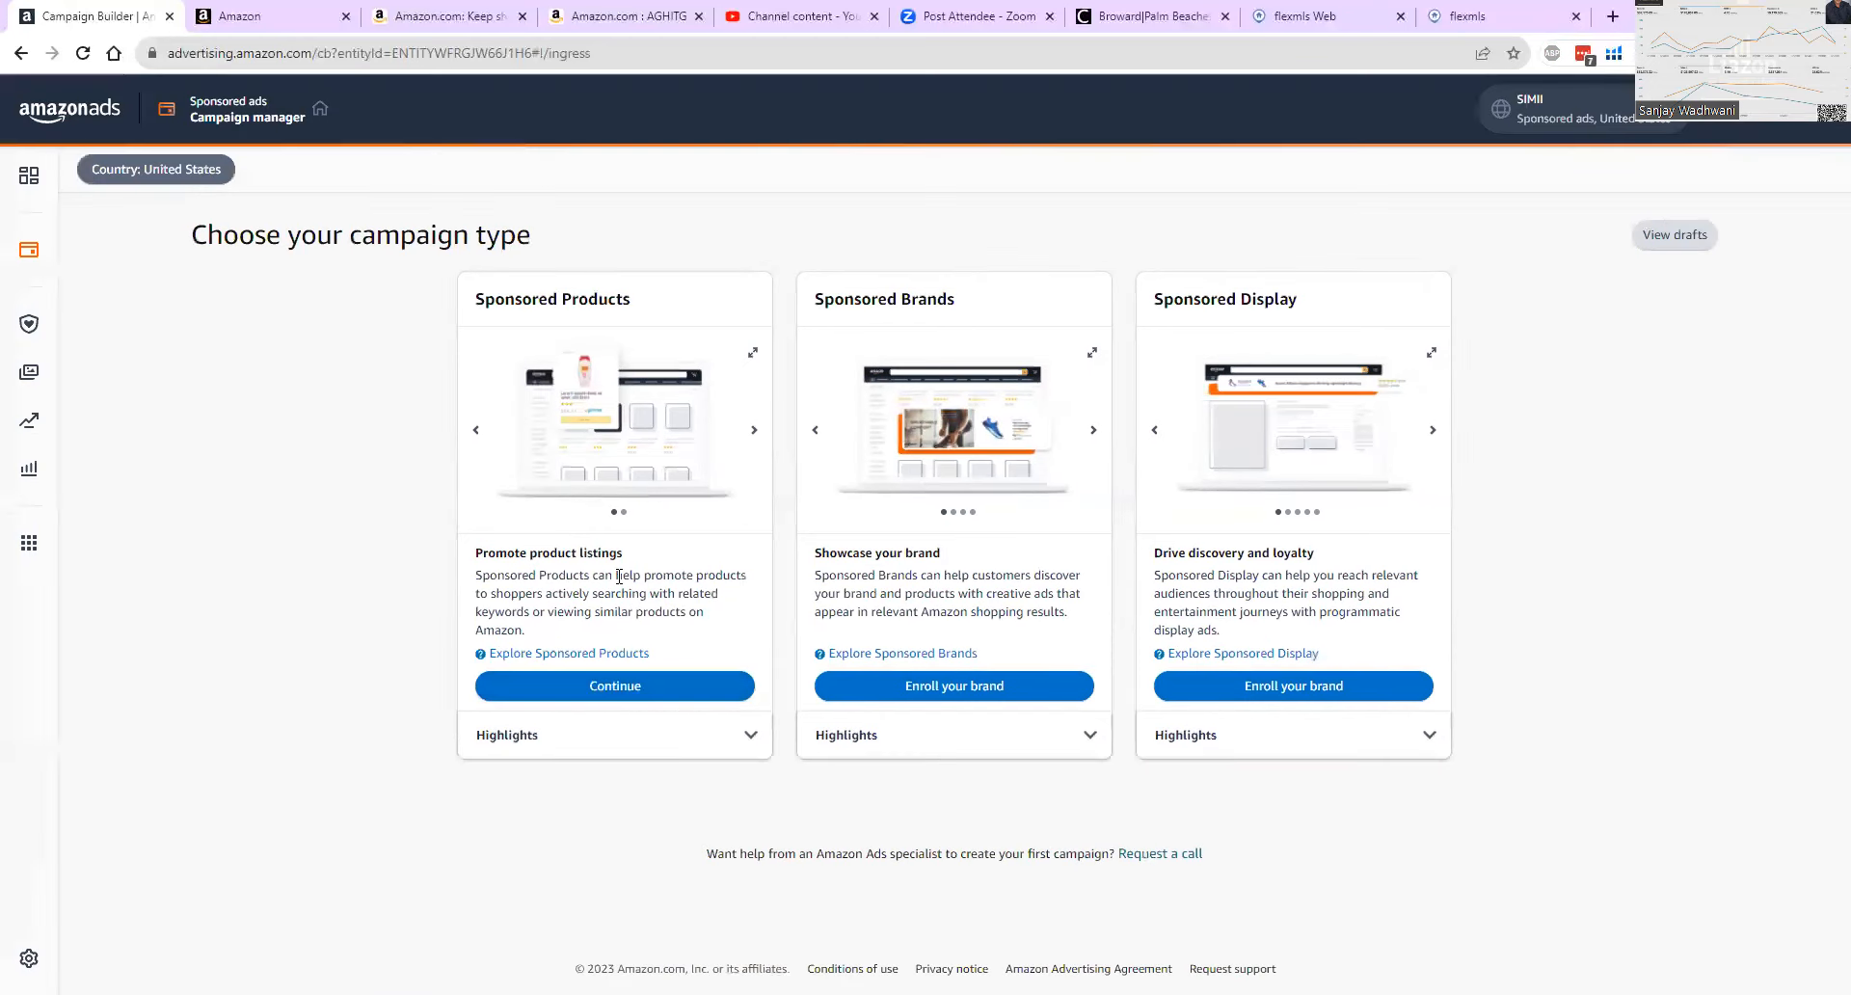
left_click(637, 690)
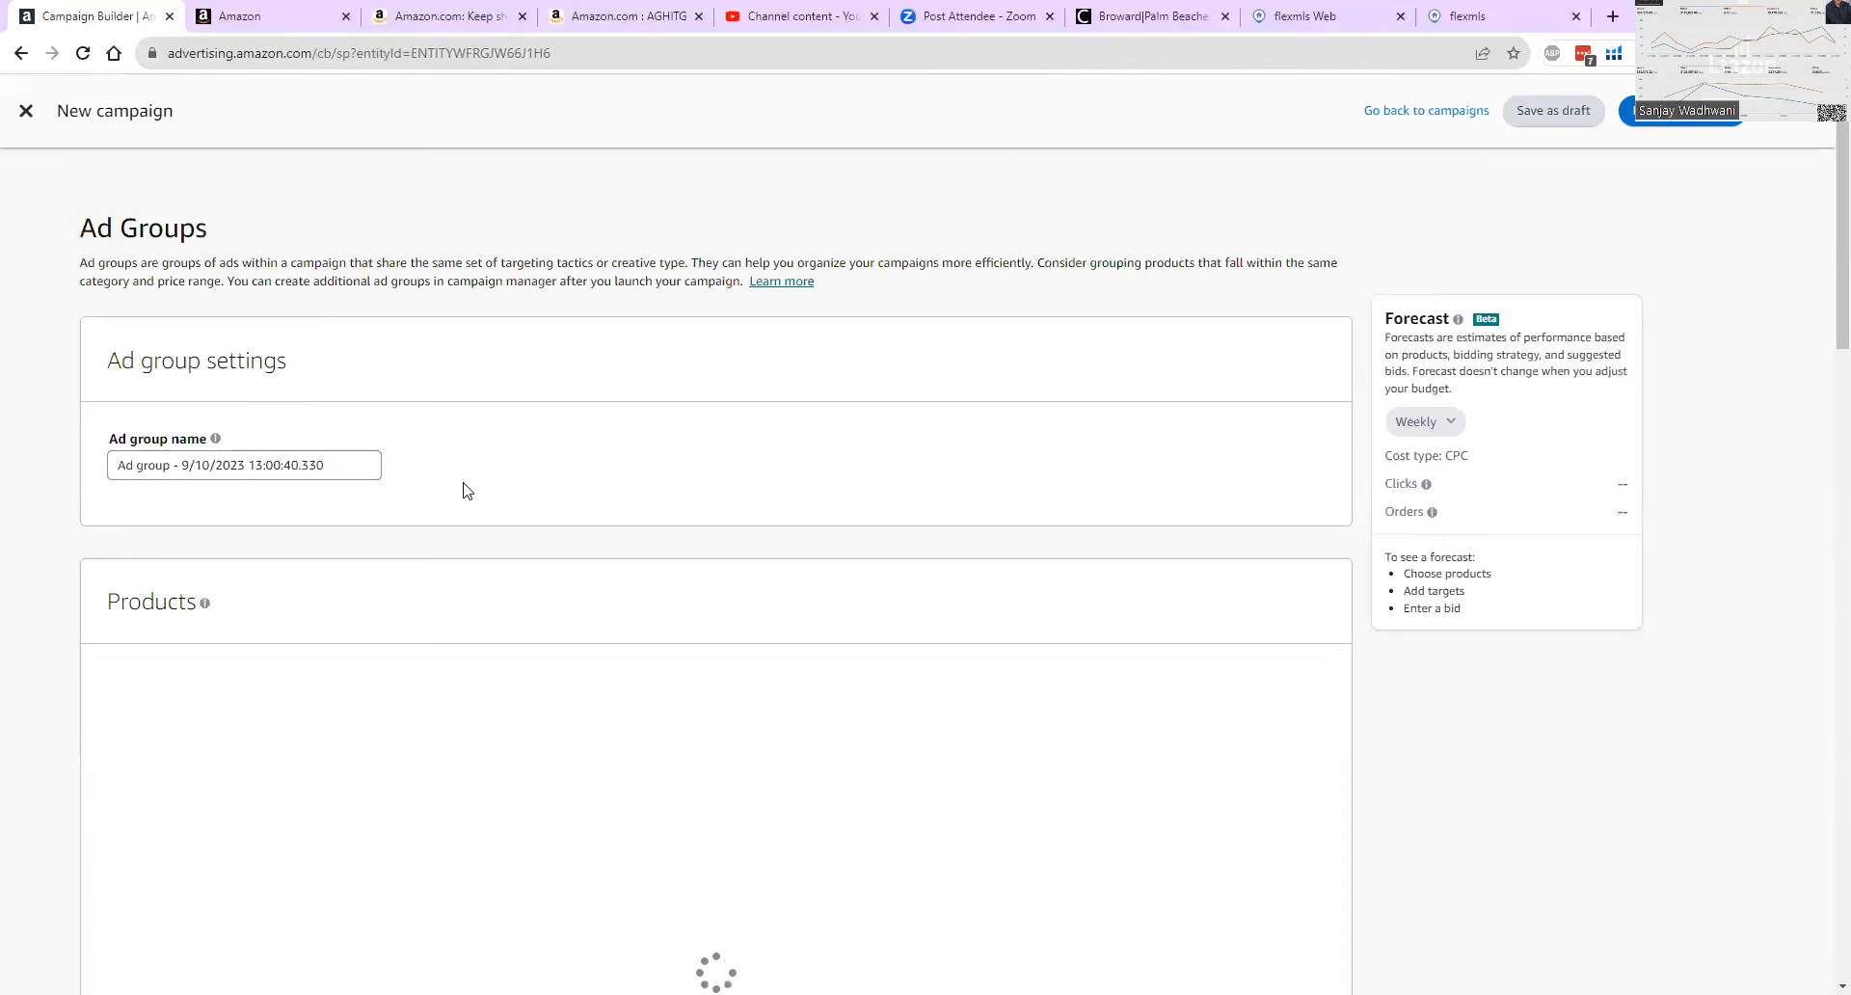
Review the new campaign's automatic targeting options, showing bids by targeting group and restoring the default bid option.
scroll(1825, 583, "down", 5)
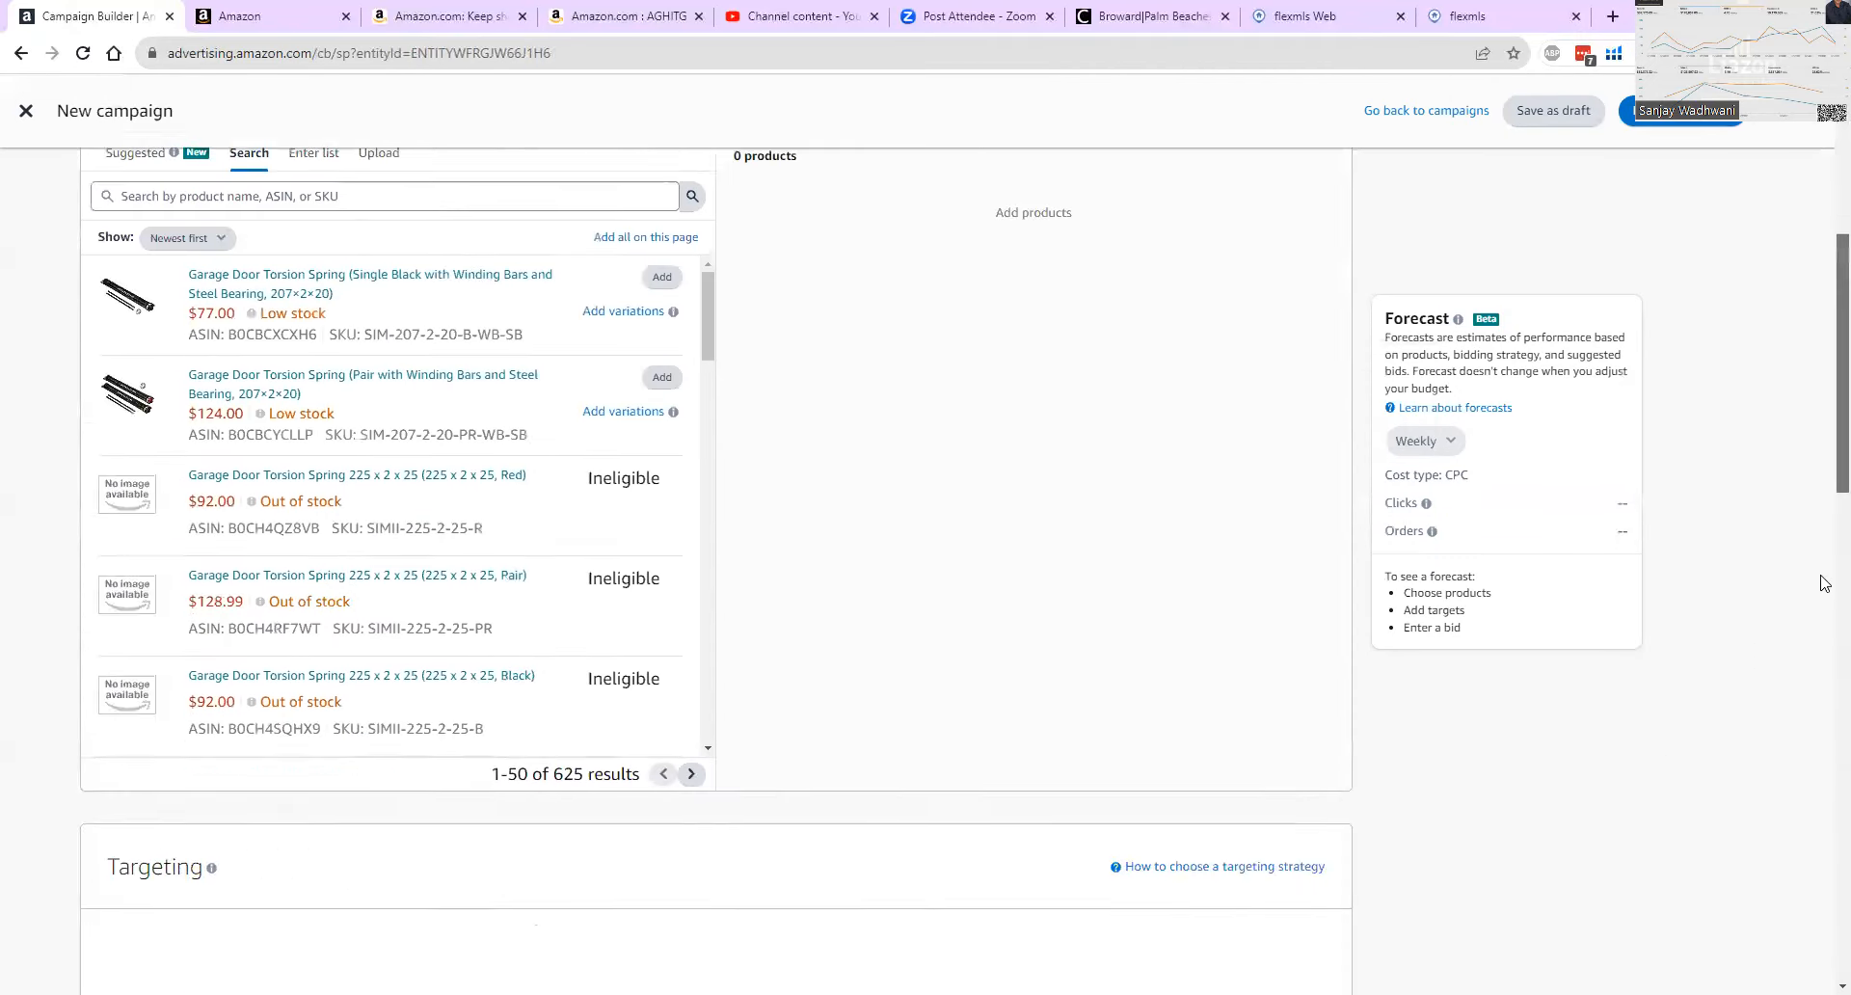
scroll(1825, 583, "down", 10)
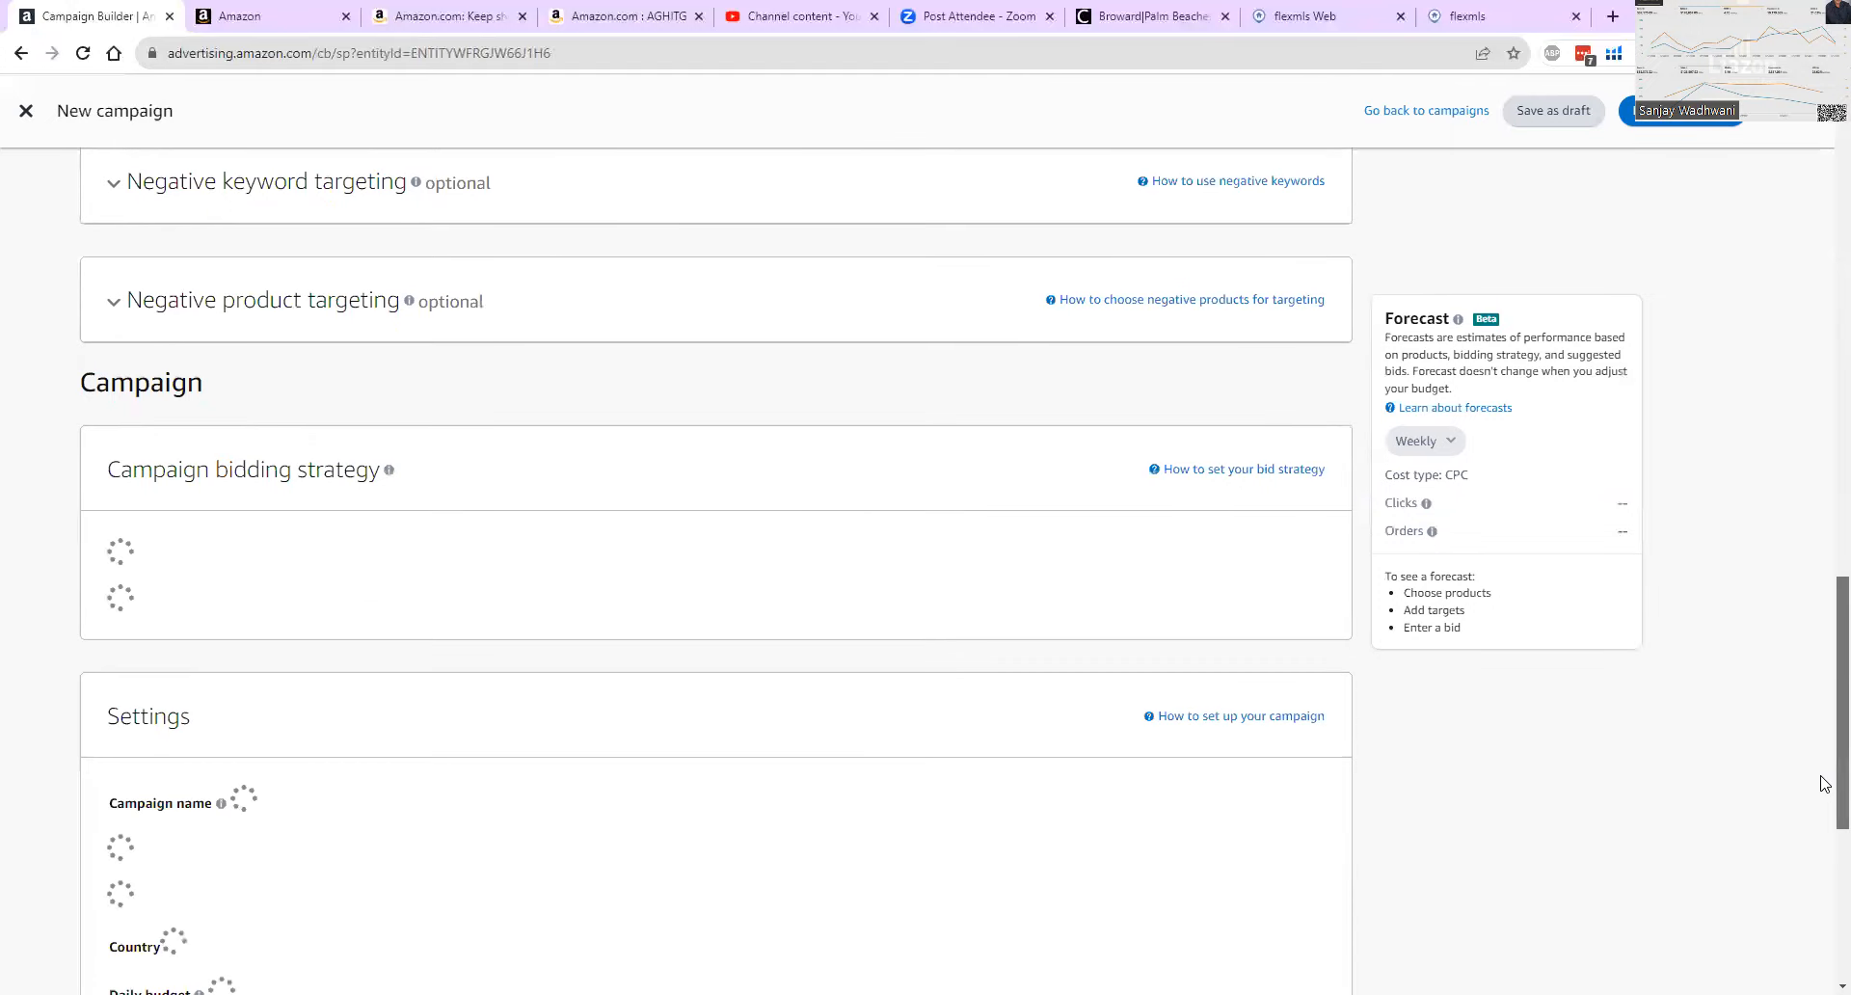
left_click_drag(1825, 783, 1825, 676)
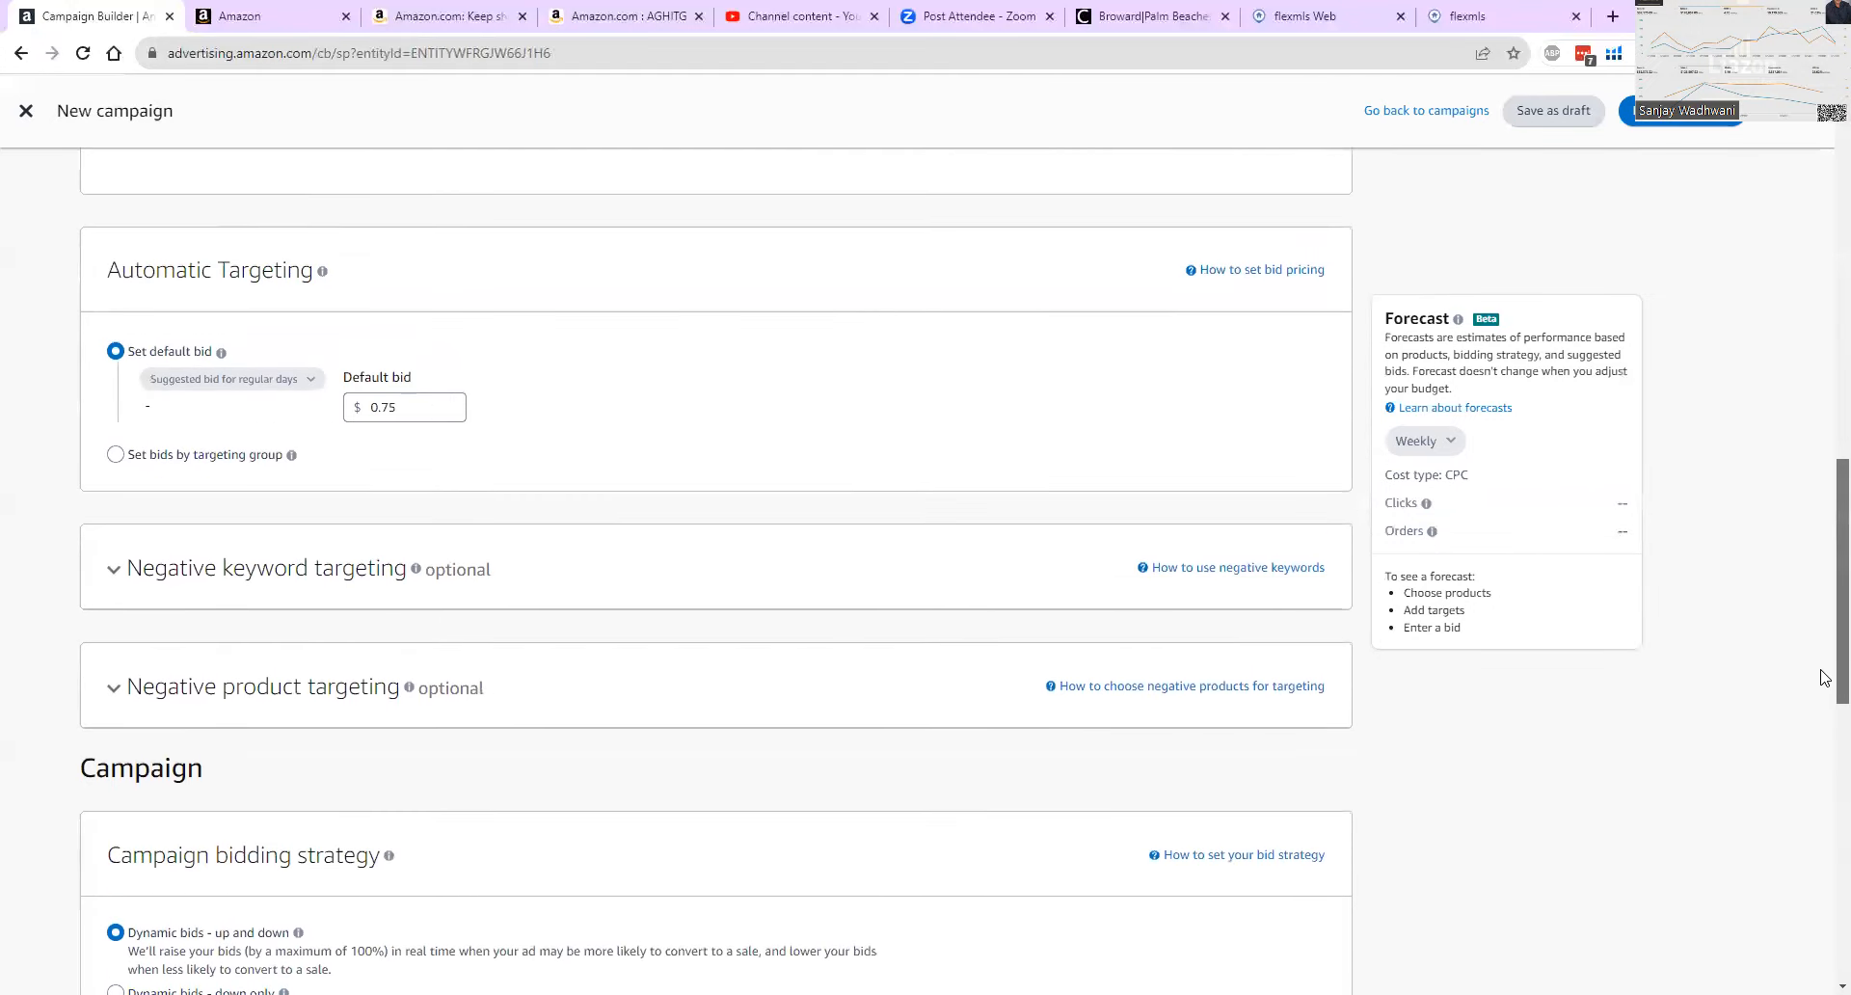
left_click(116, 455)
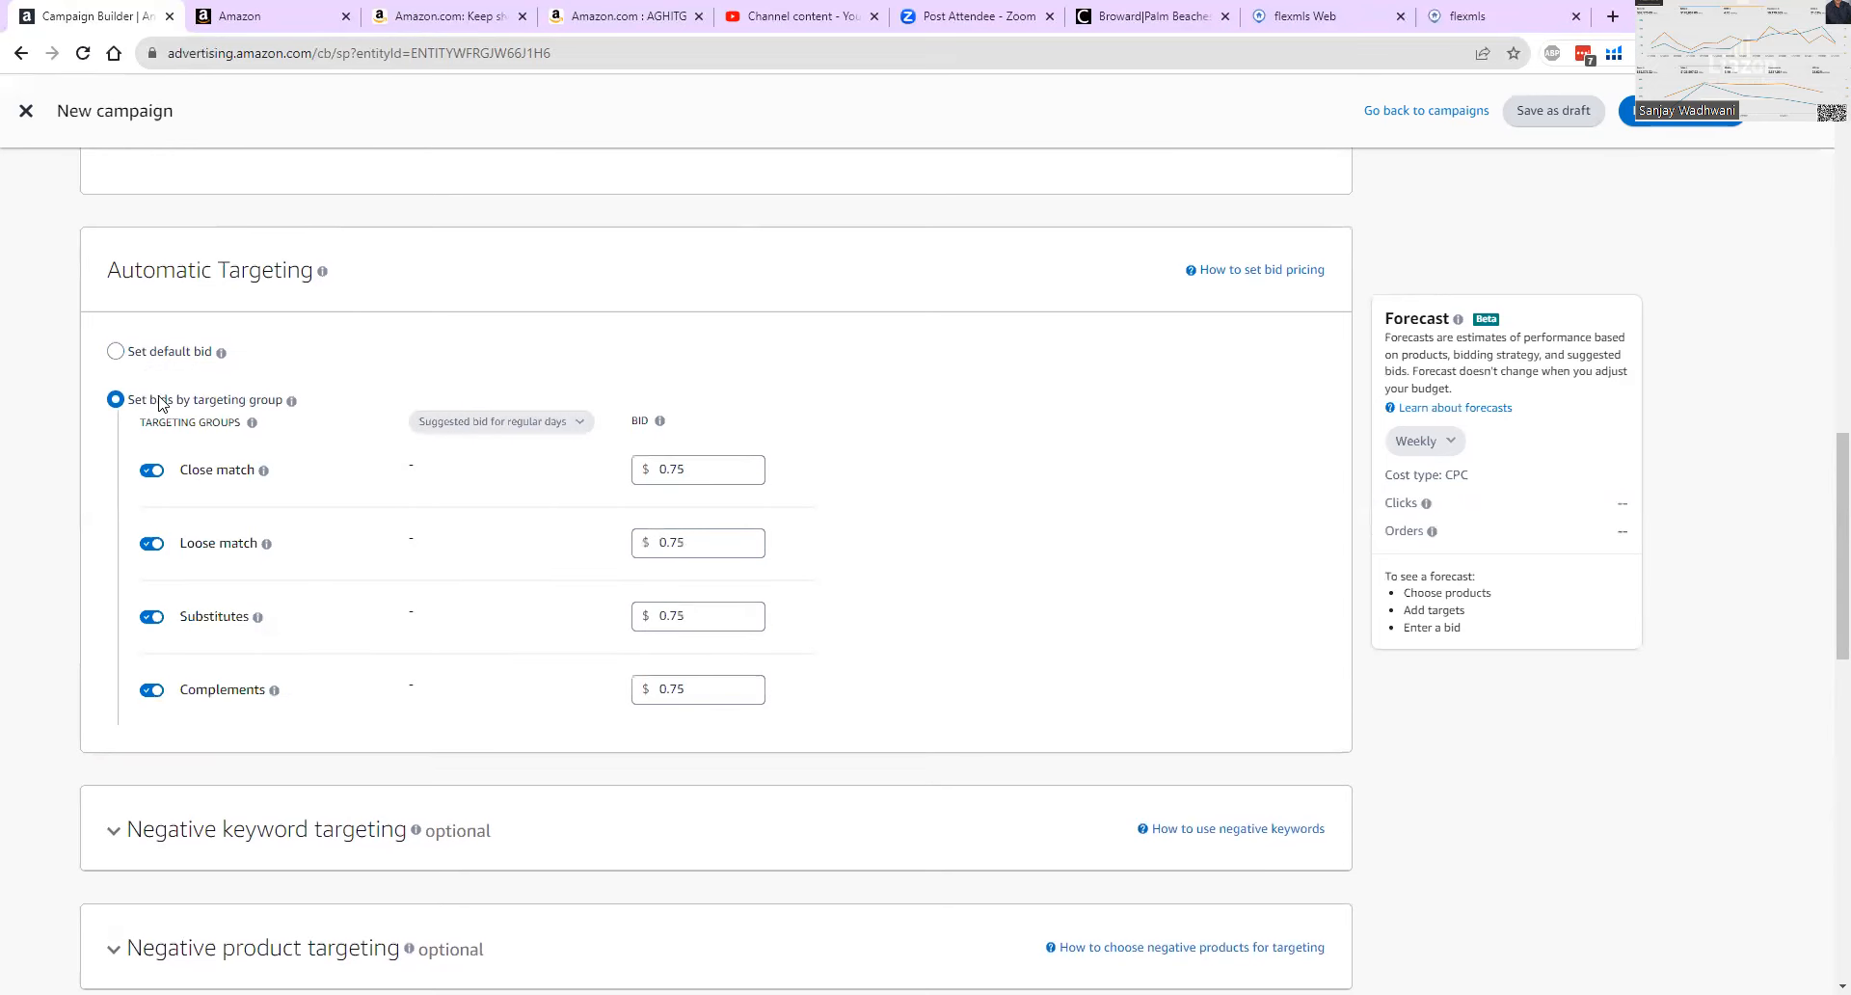
left_click(116, 351)
Set the new campaign's targeting to manual targeting.
scroll(590, 405, "up", 1)
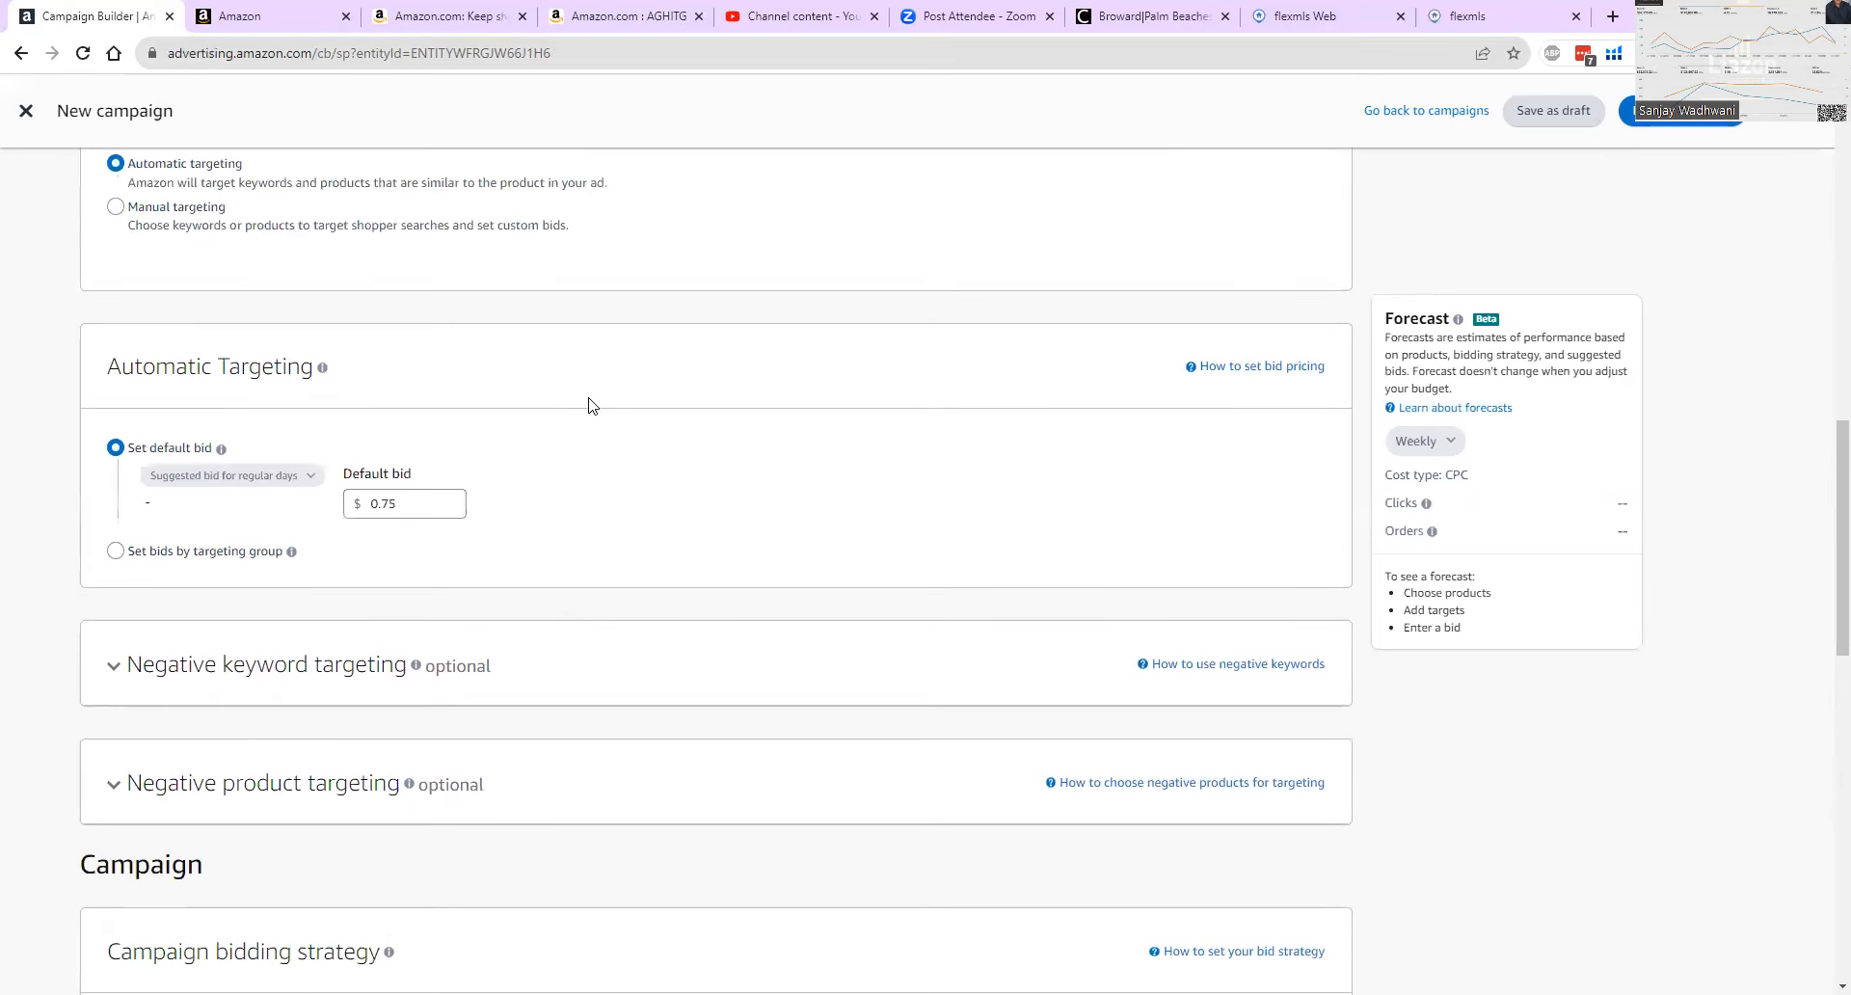
scroll(601, 418, "up", 2)
left_click(116, 398)
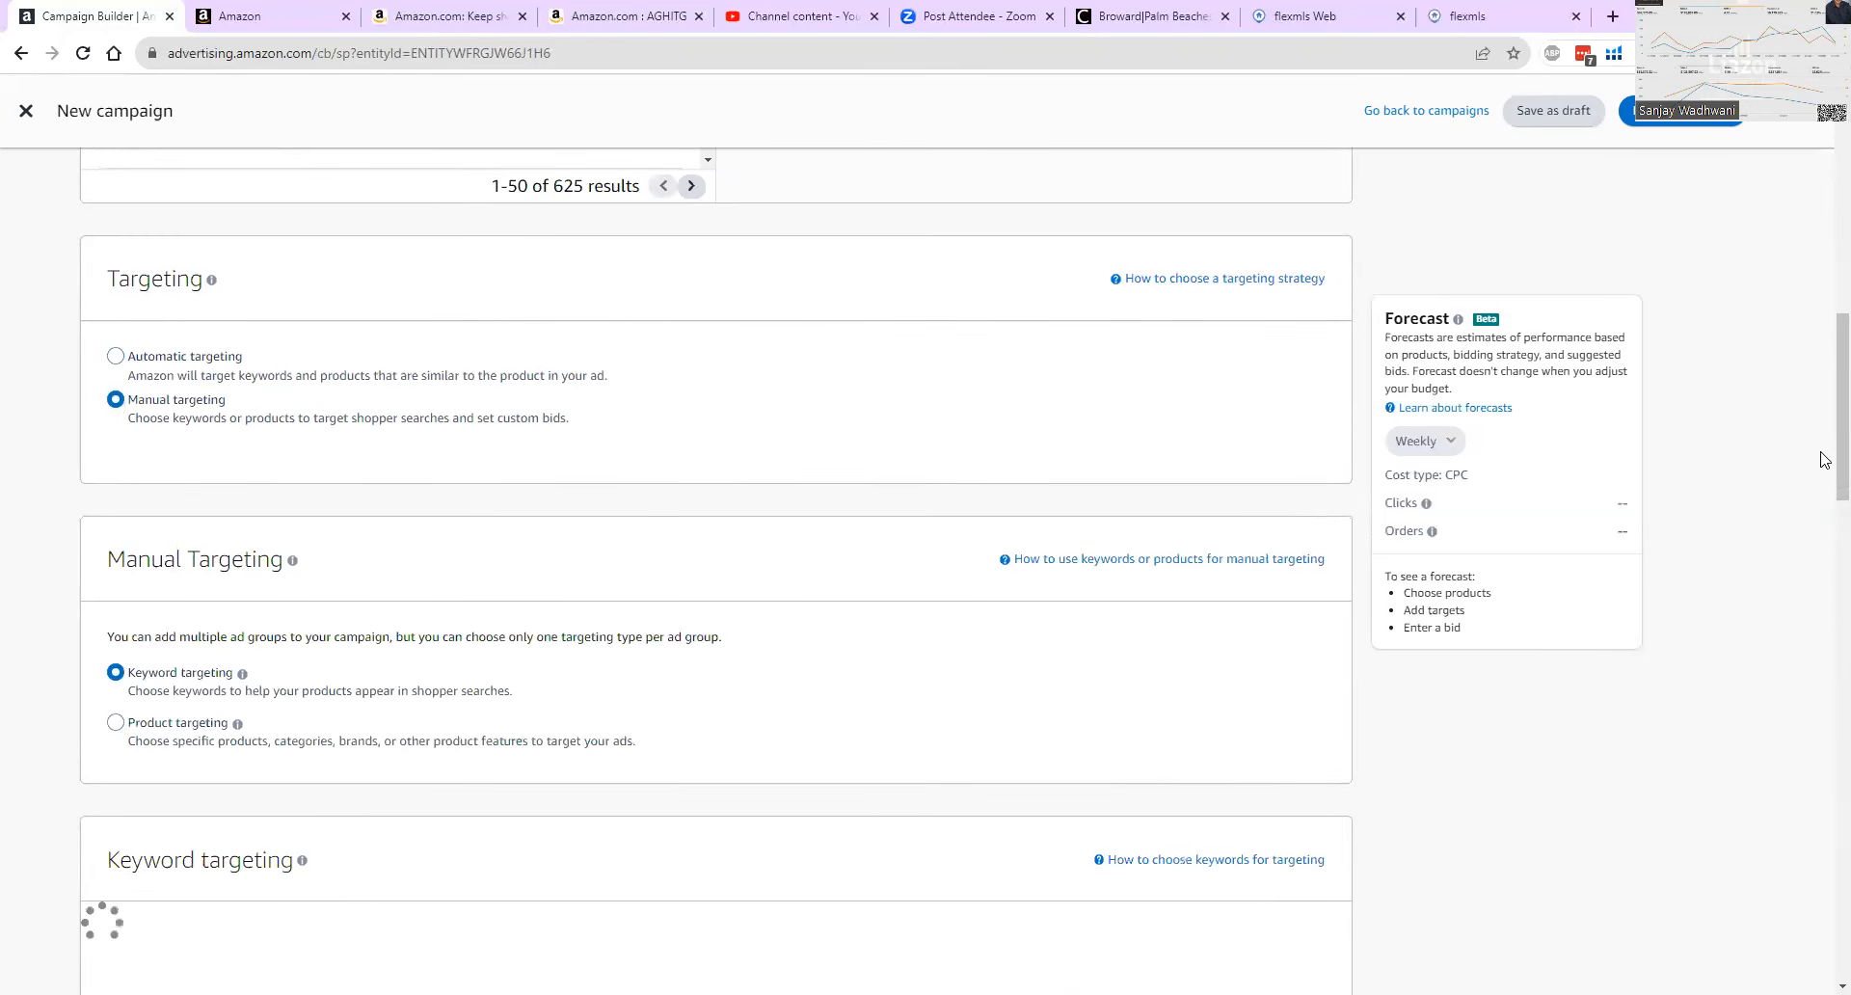
Add AGHITG from an entered list as a broad, phrase and exact keyword target with an alternate bid of $0.75.
left_click_drag(1821, 435, 1825, 565)
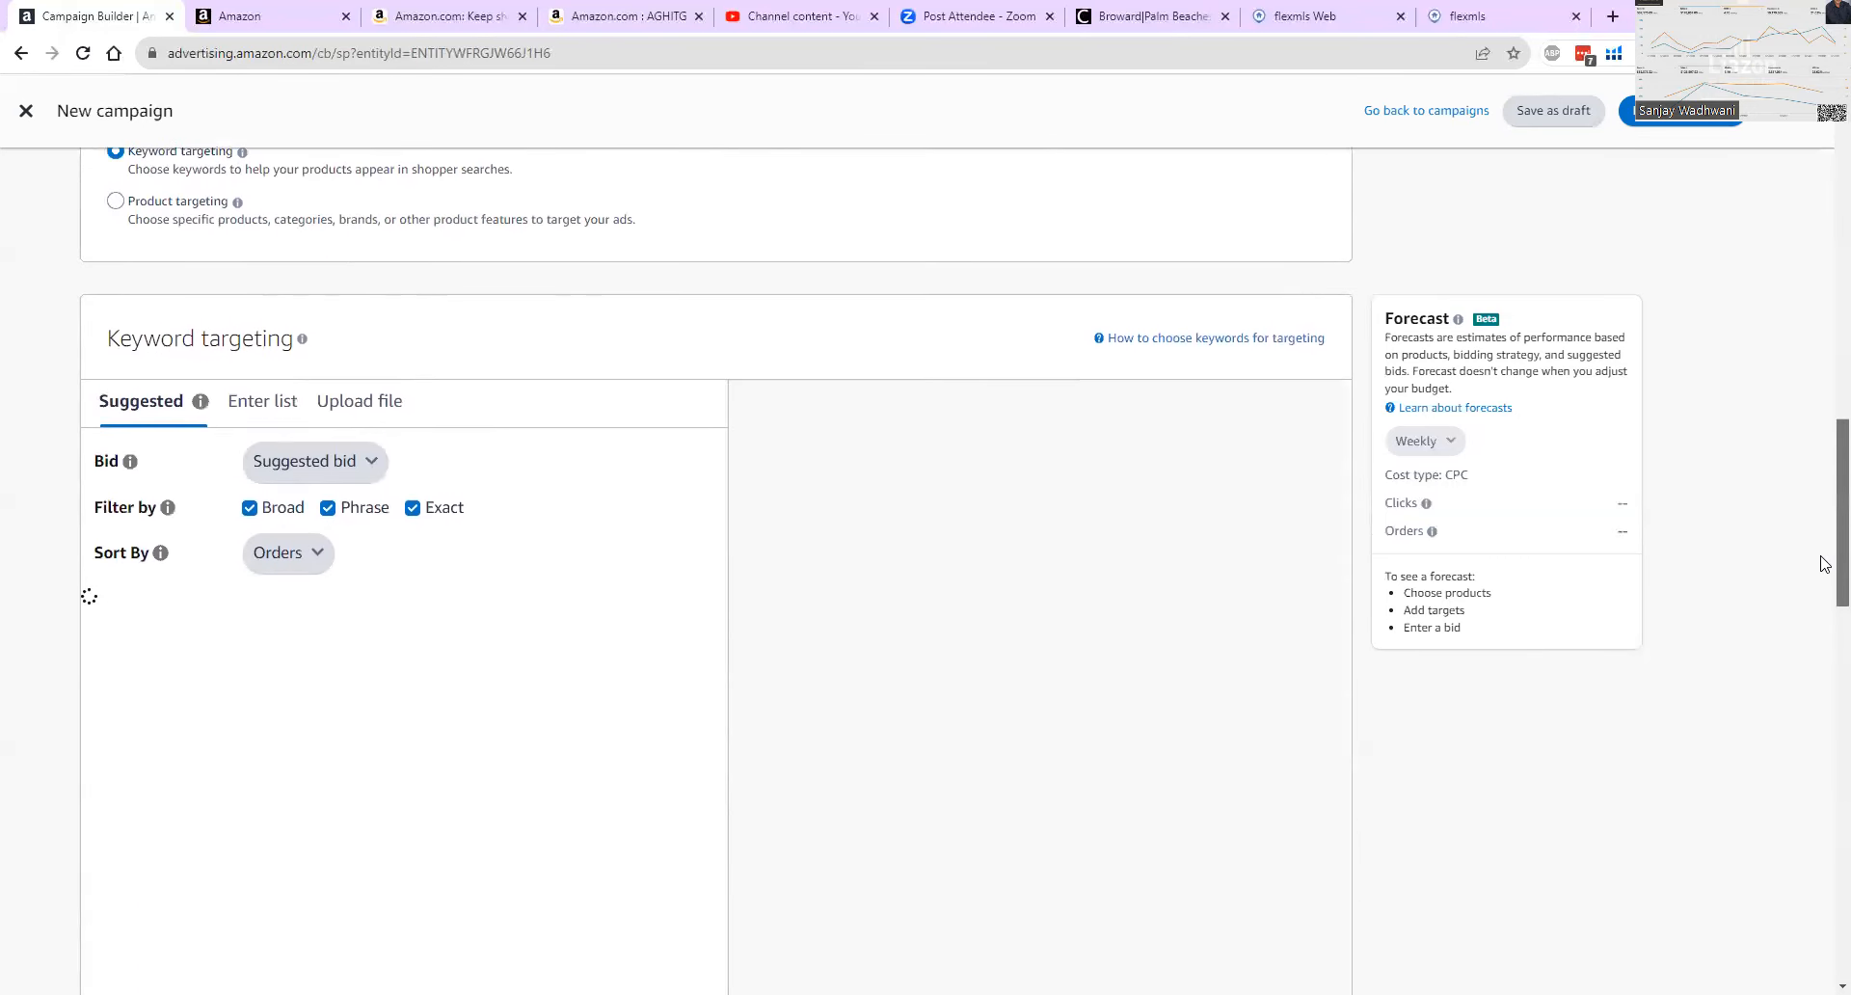
left_click(283, 403)
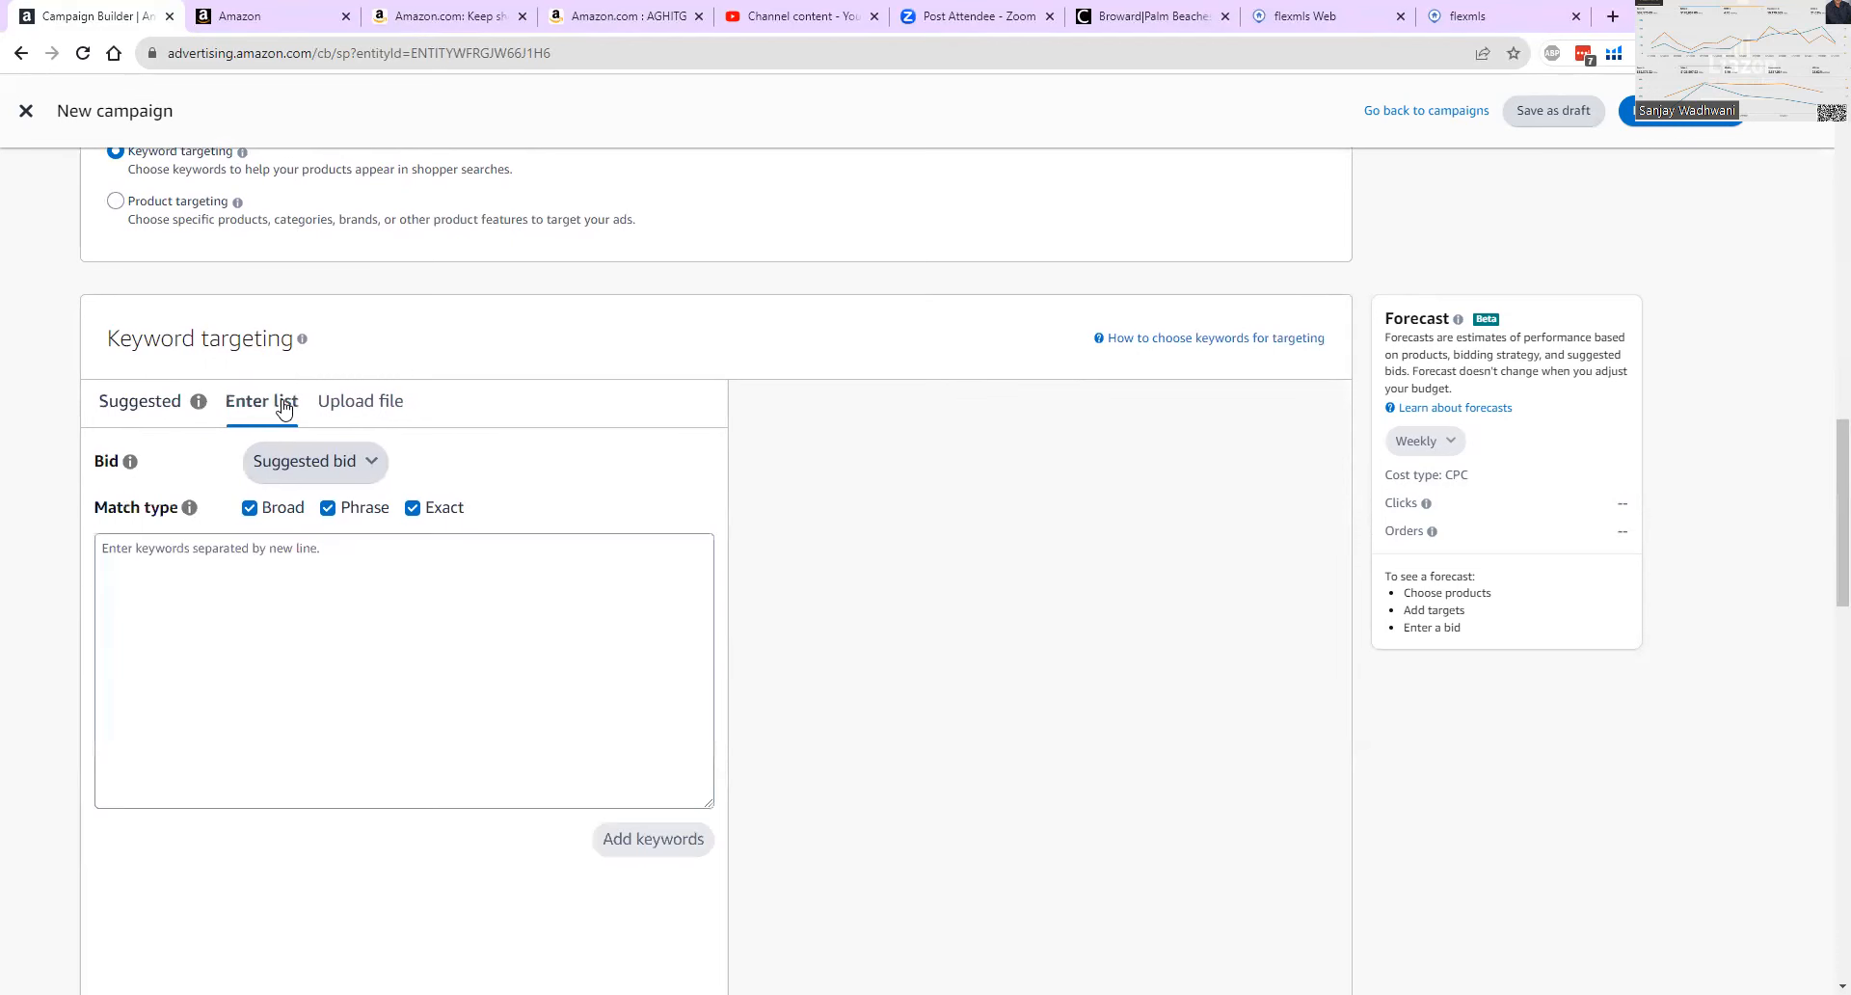
right_click(333, 571)
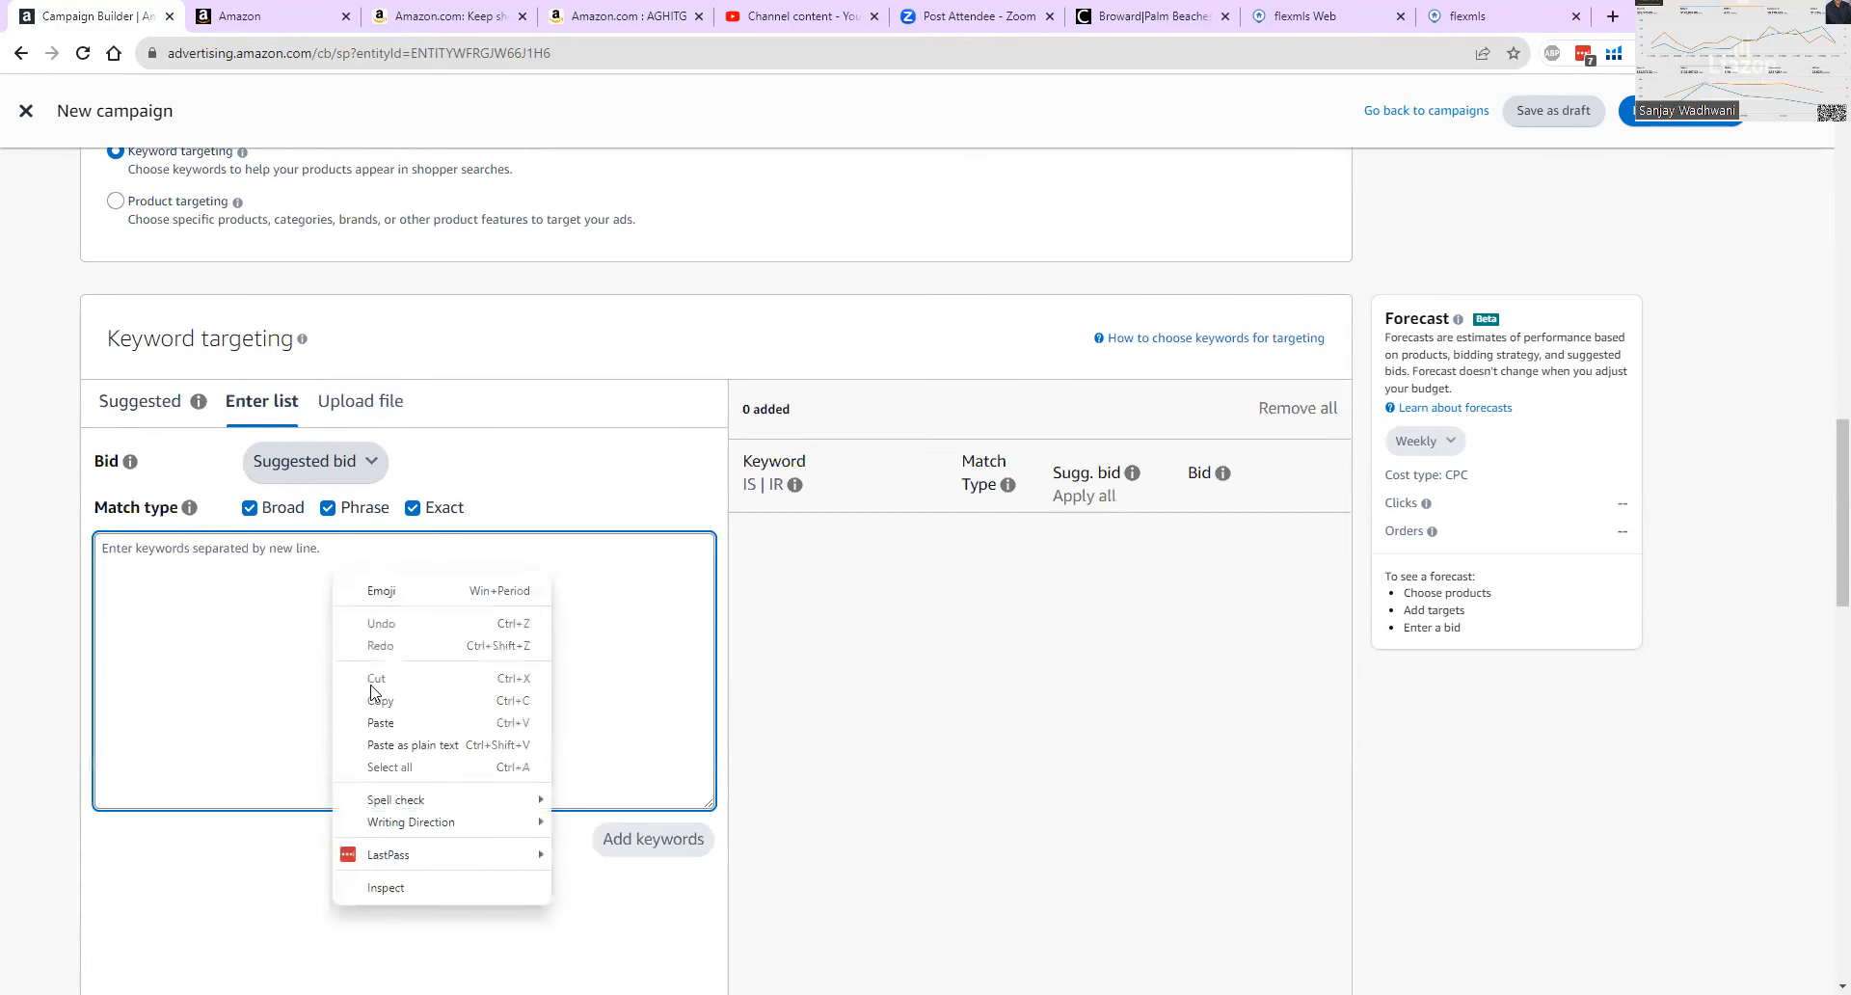
left_click(386, 721)
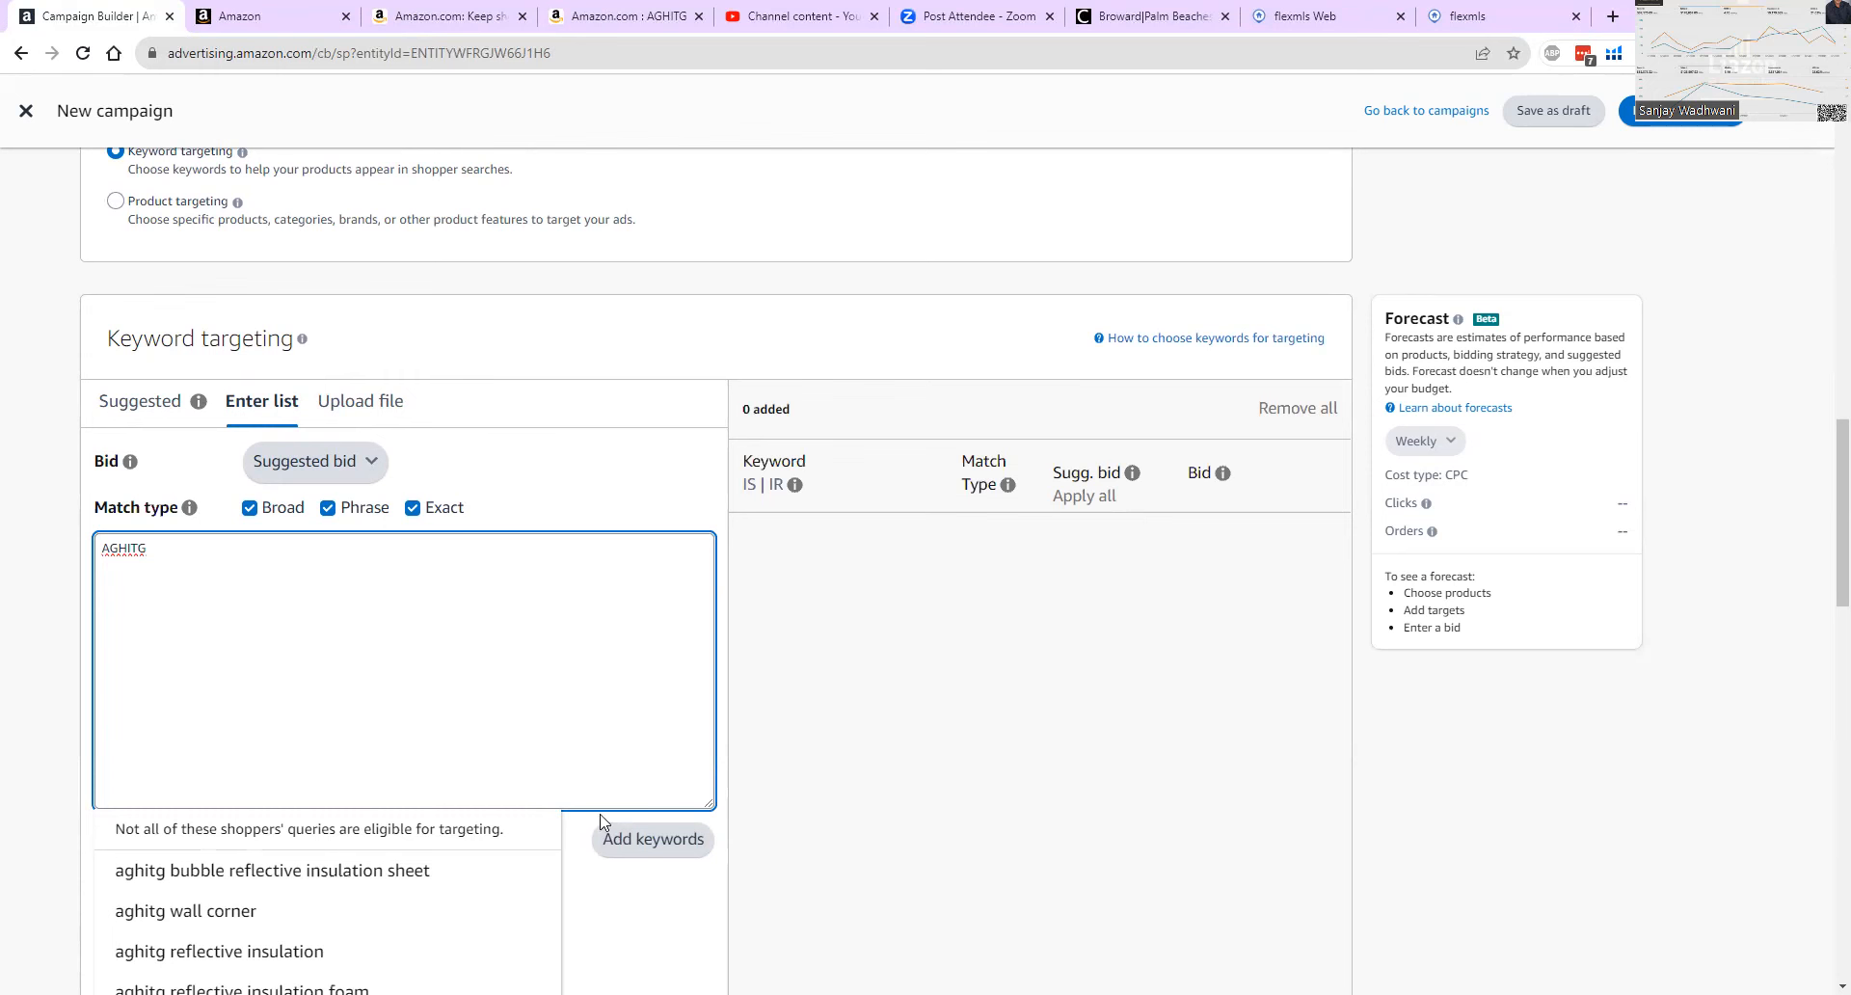
left_click(652, 839)
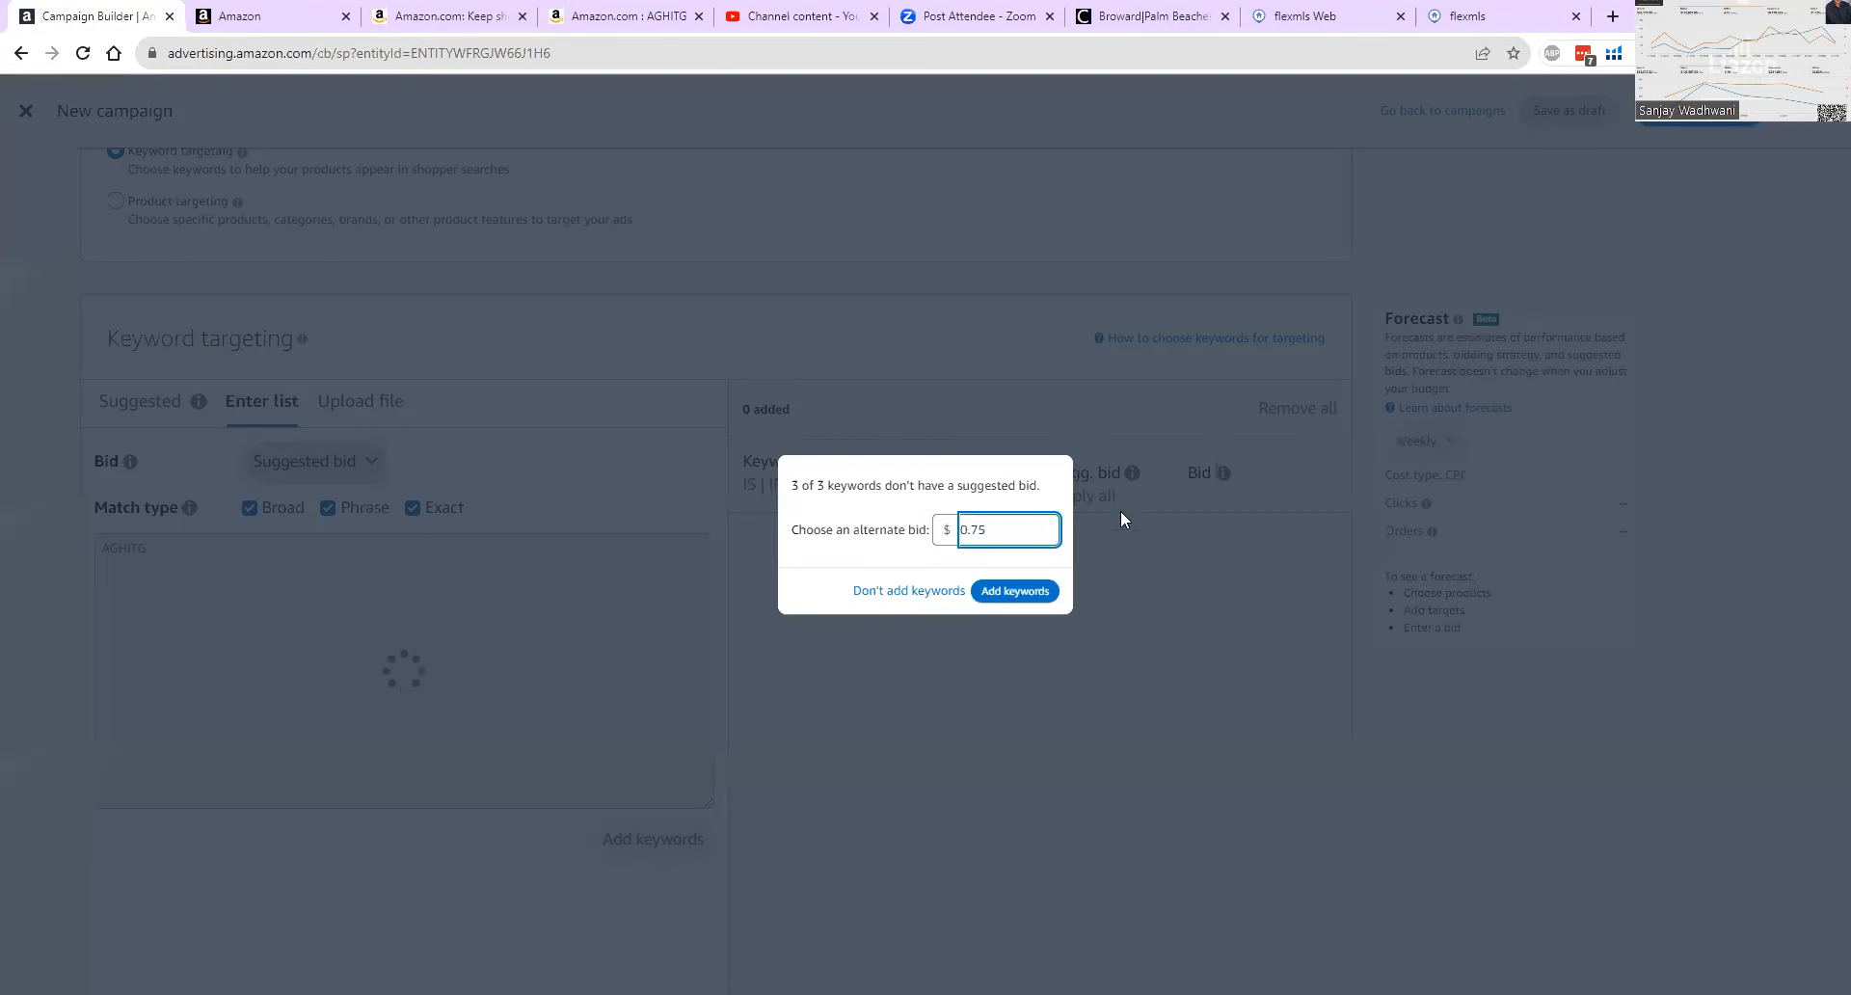
left_click(997, 592)
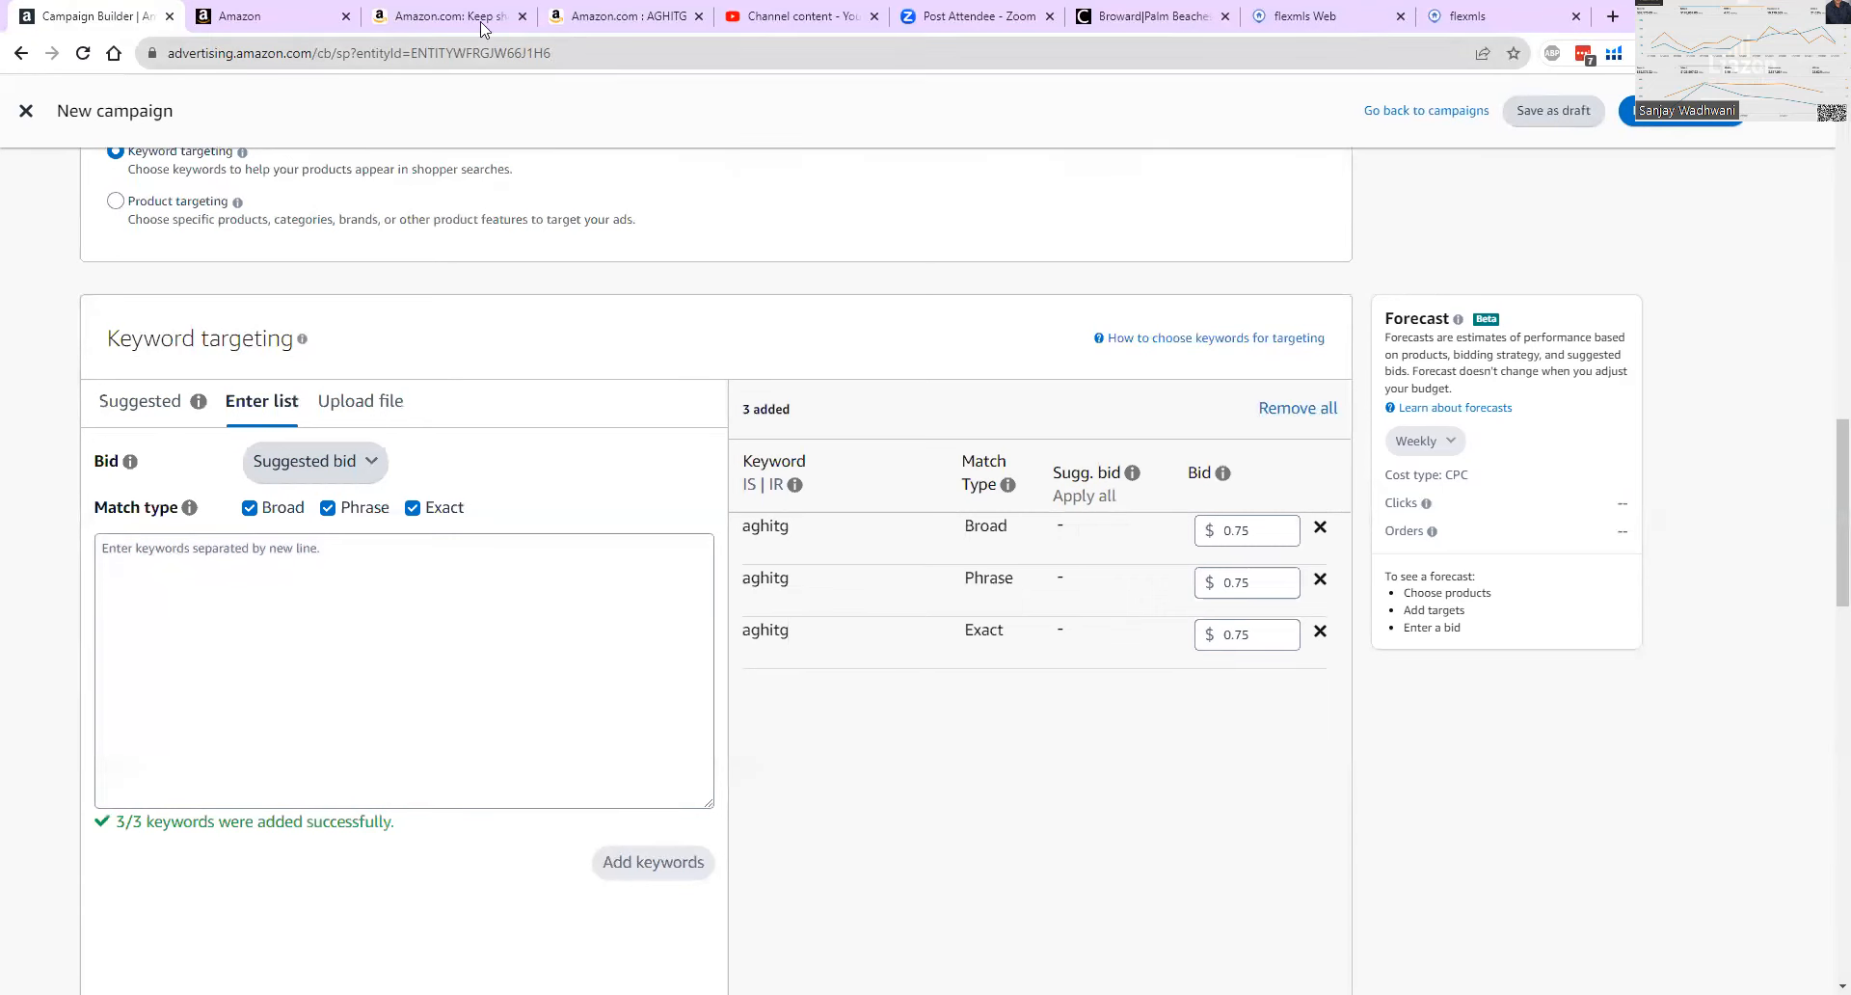
Switch to the Amazon results for AGHITG and examine which competing brands appear in the sponsored listings.
left_click(574, 17)
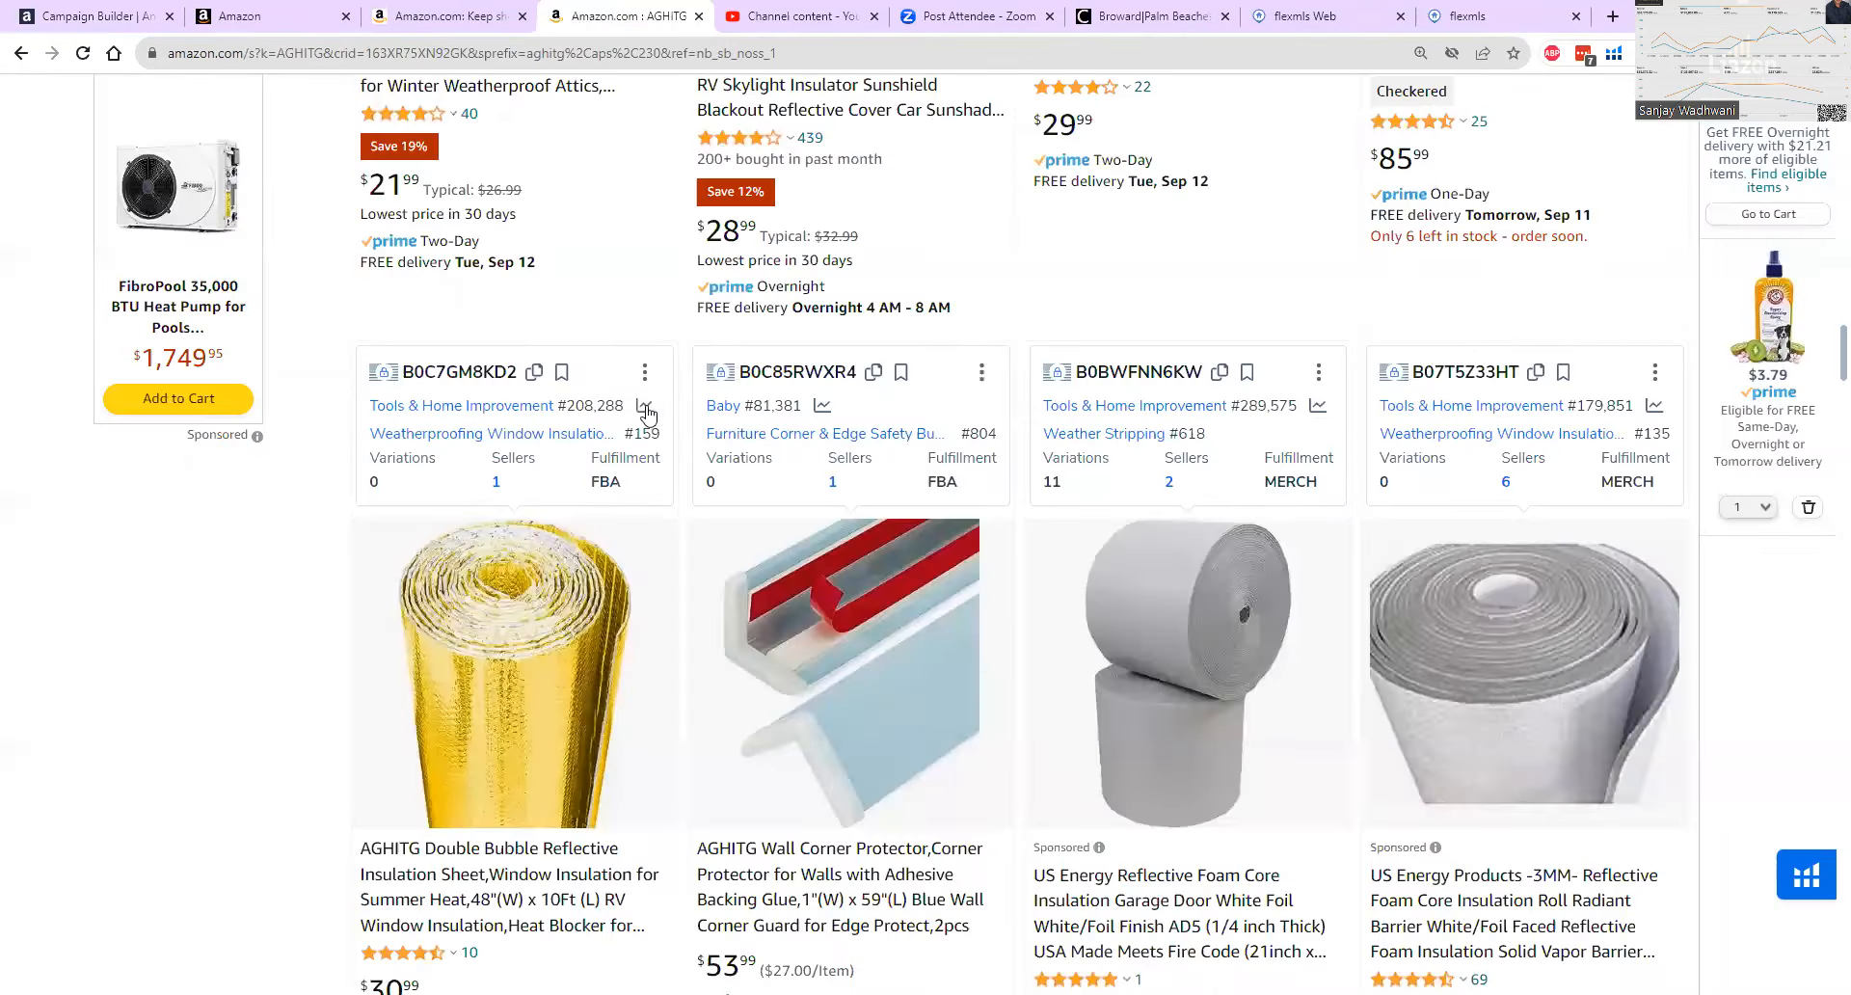
scroll(646, 413, "up", 4)
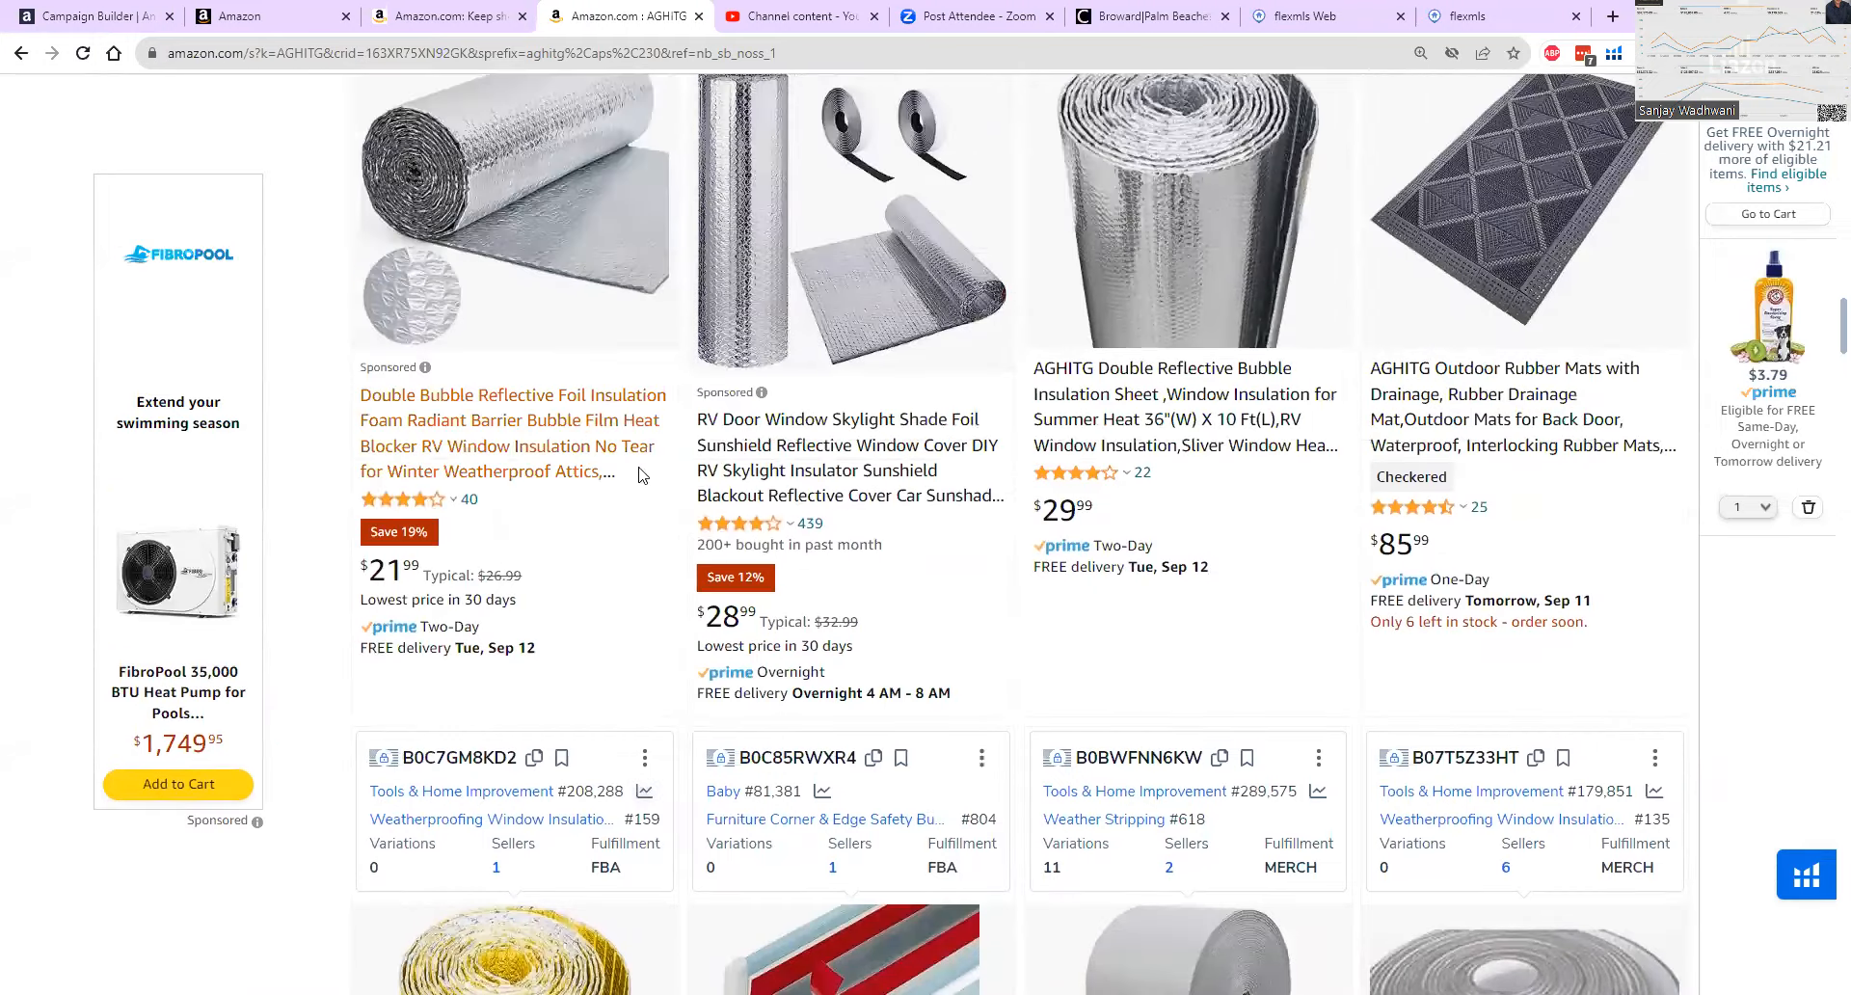
scroll(1108, 410, "up", 8)
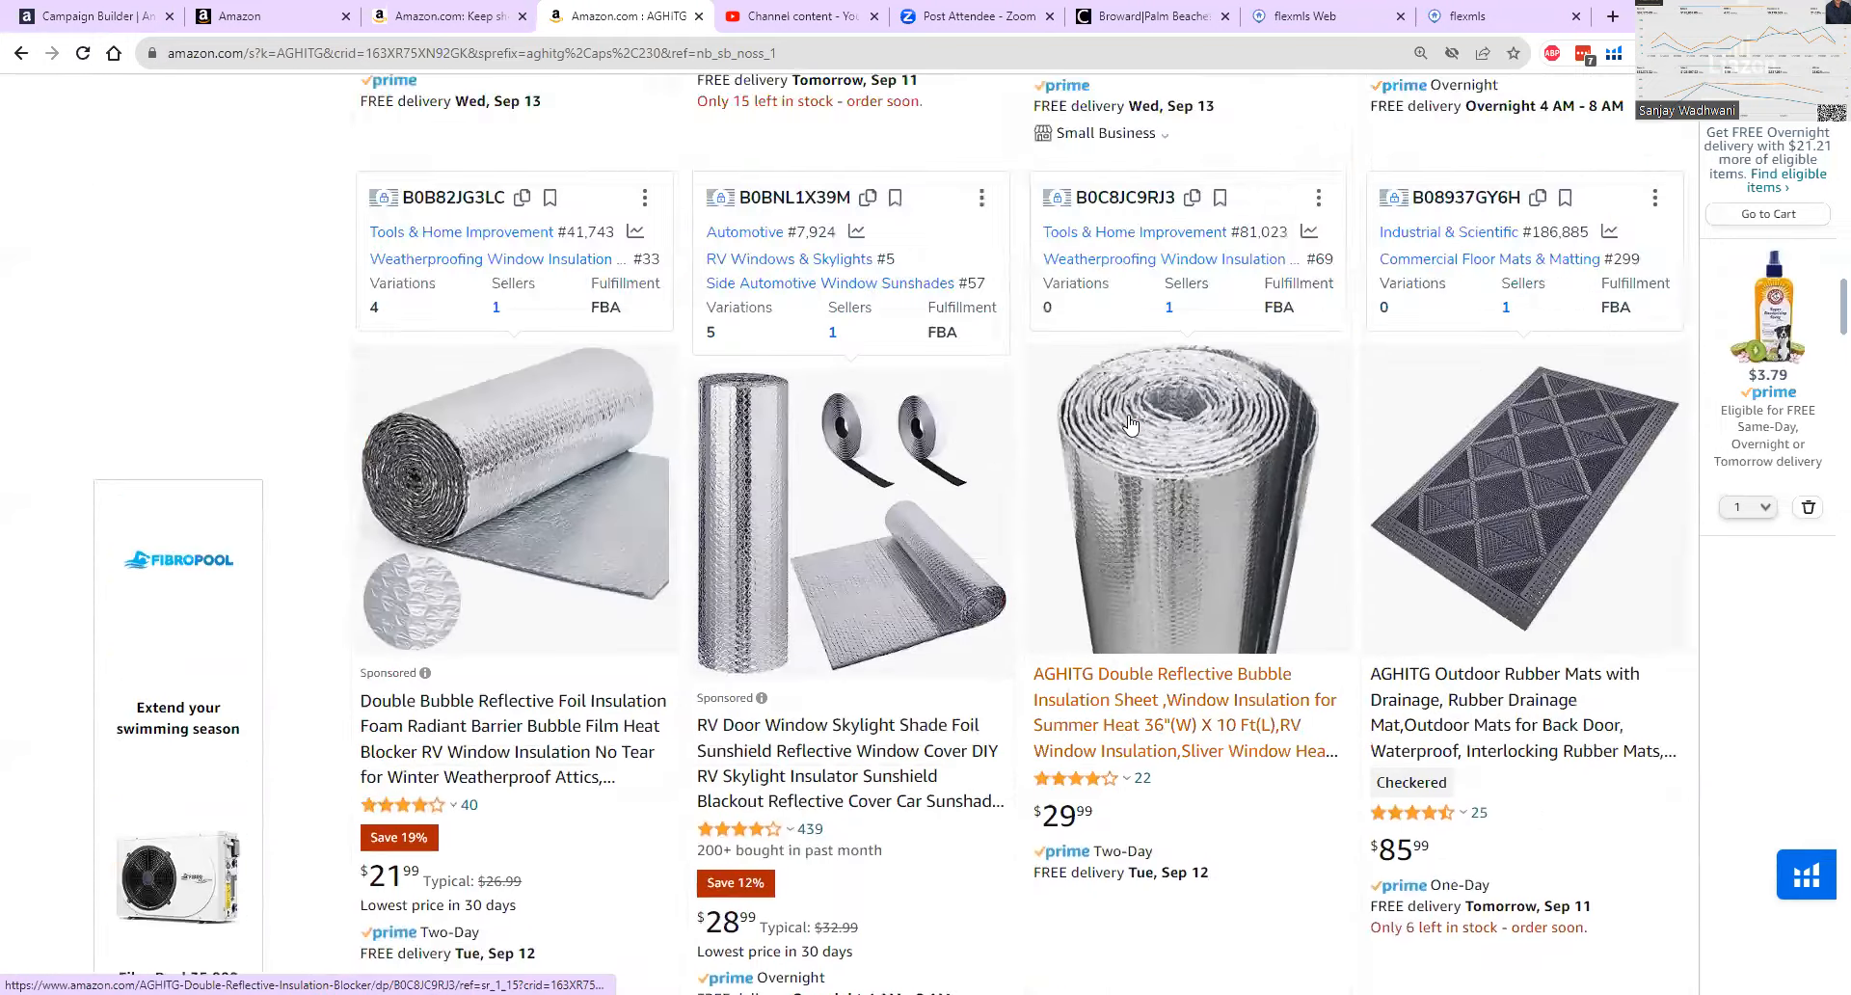
scroll(709, 499, "up", 4)
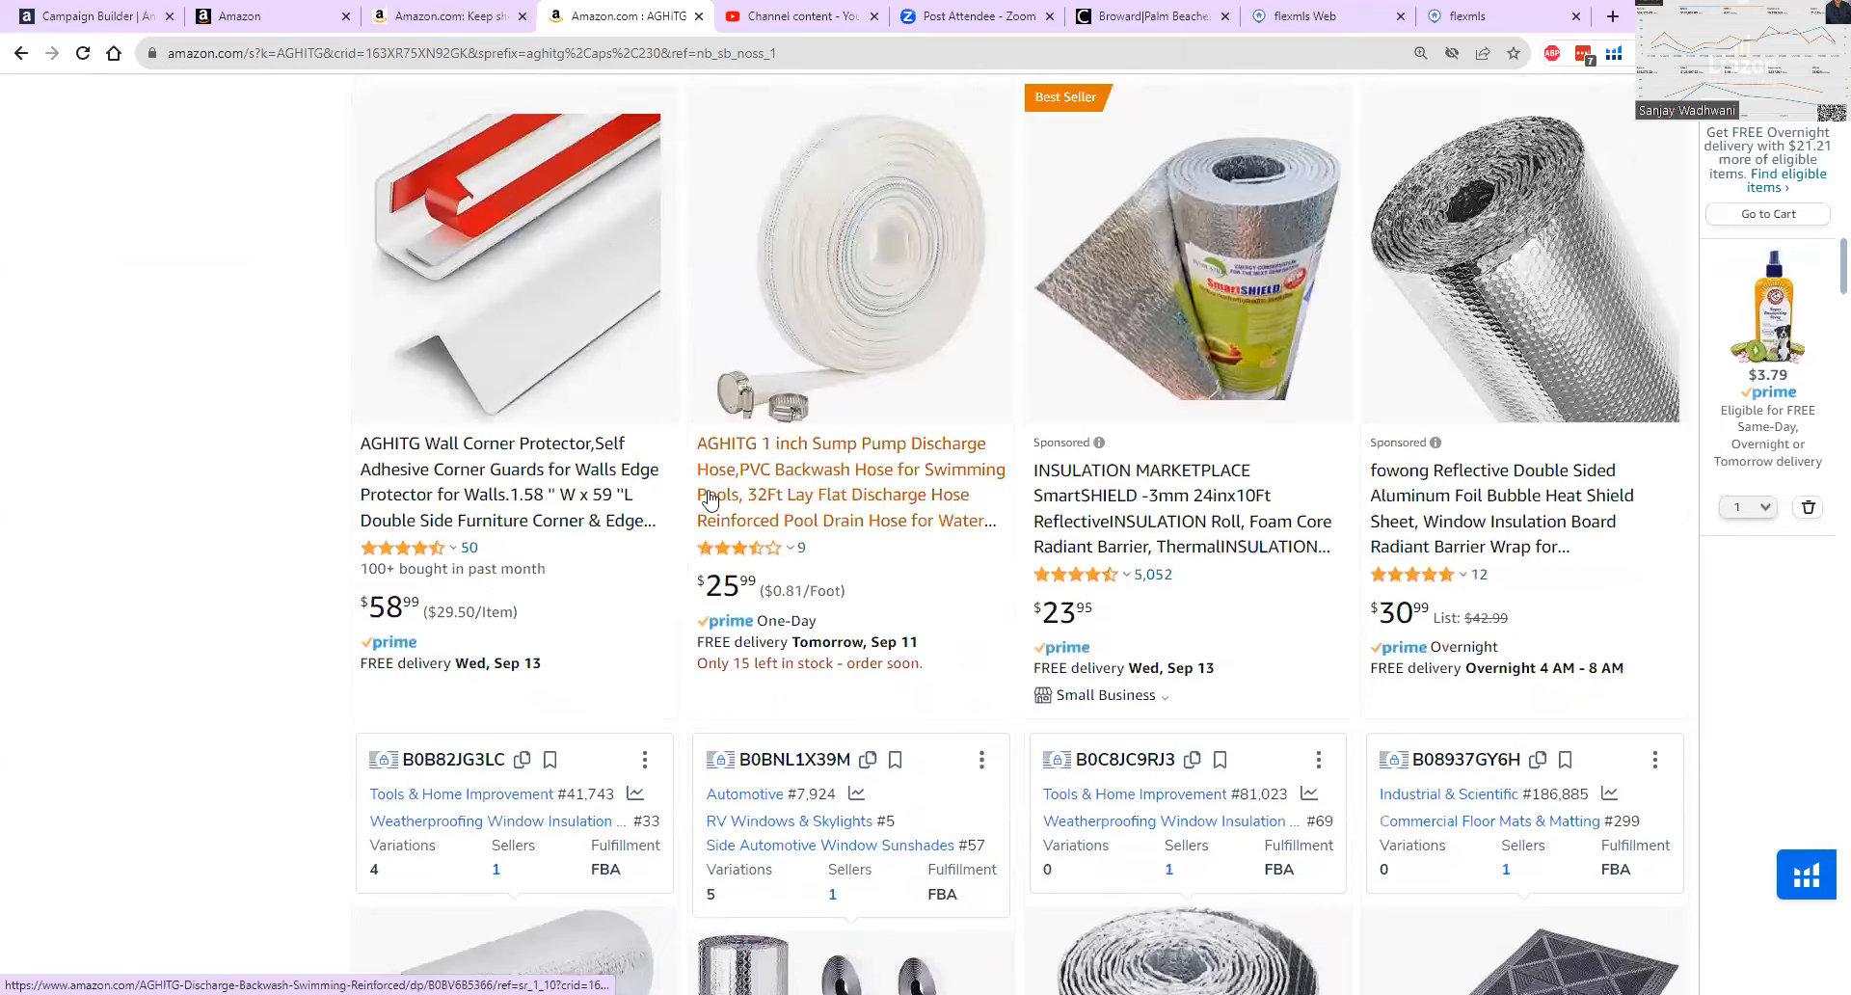
scroll(712, 499, "up", 6)
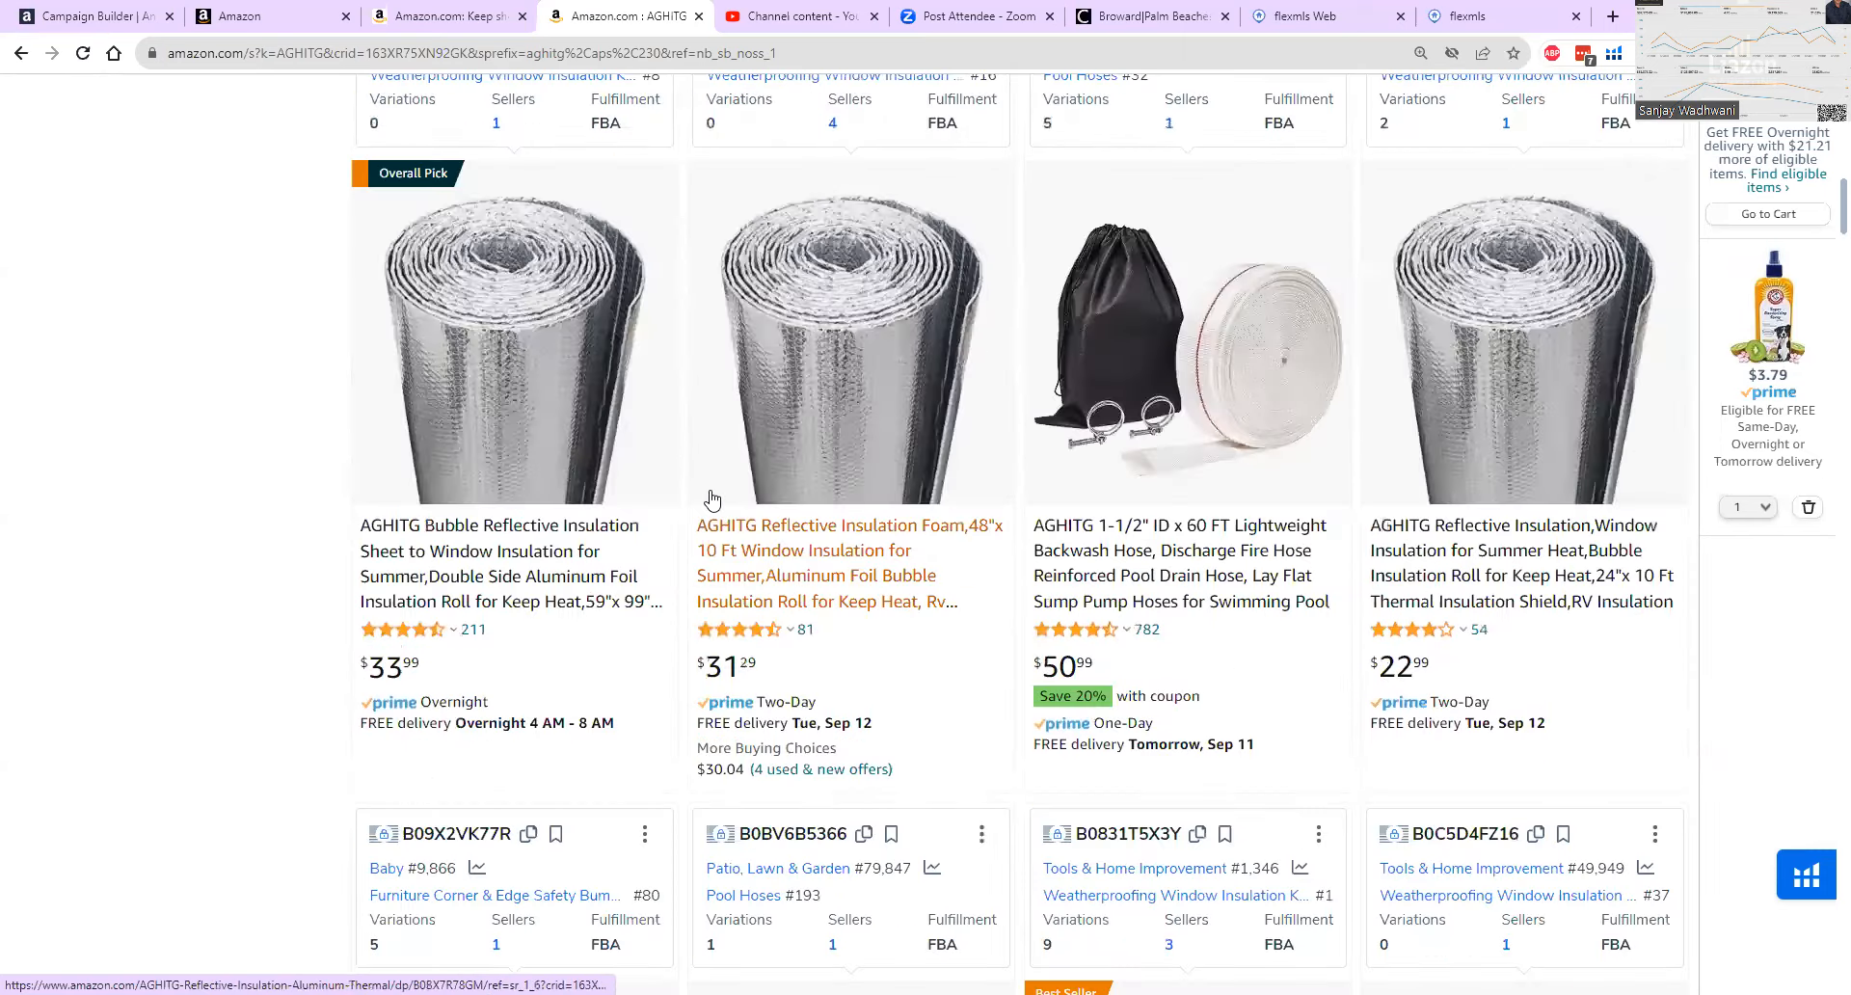
scroll(711, 499, "up", 8)
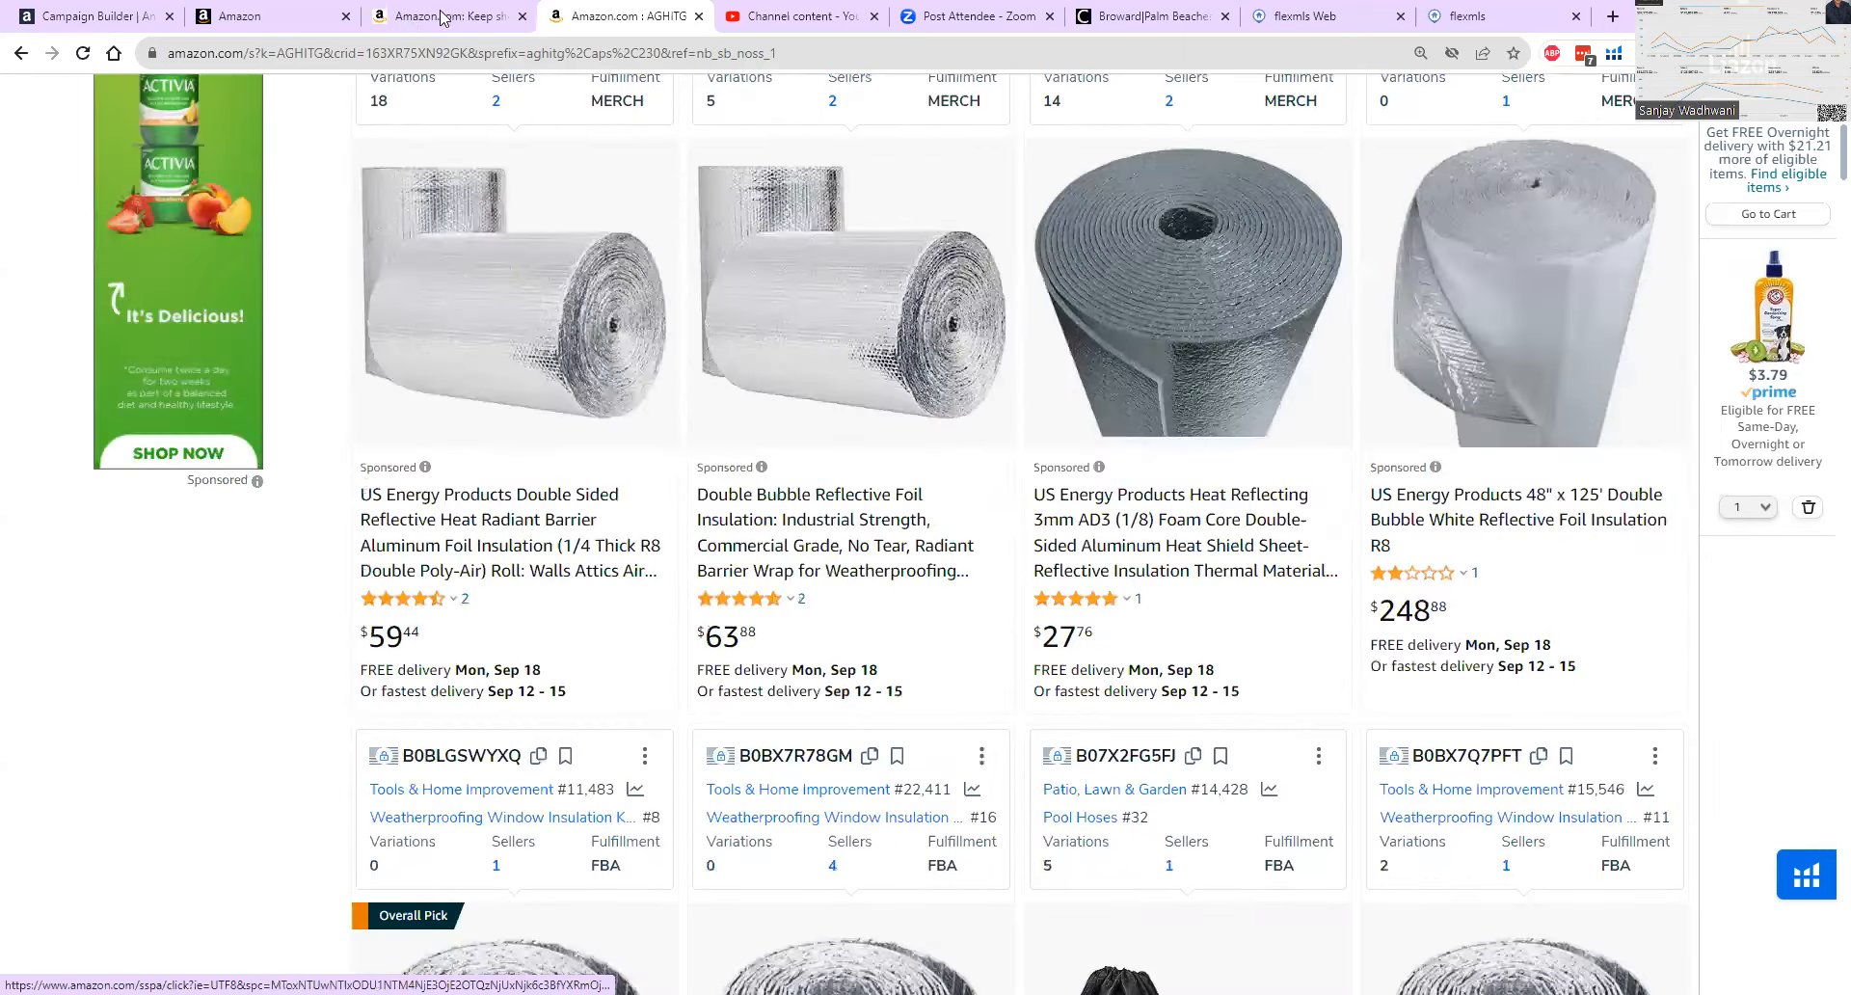
Add us energy products to the new campaign as a broad, phrase and exact keyword target with an alternate bid of $0.75.
left_click(89, 16)
left_click(388, 573)
type("us")
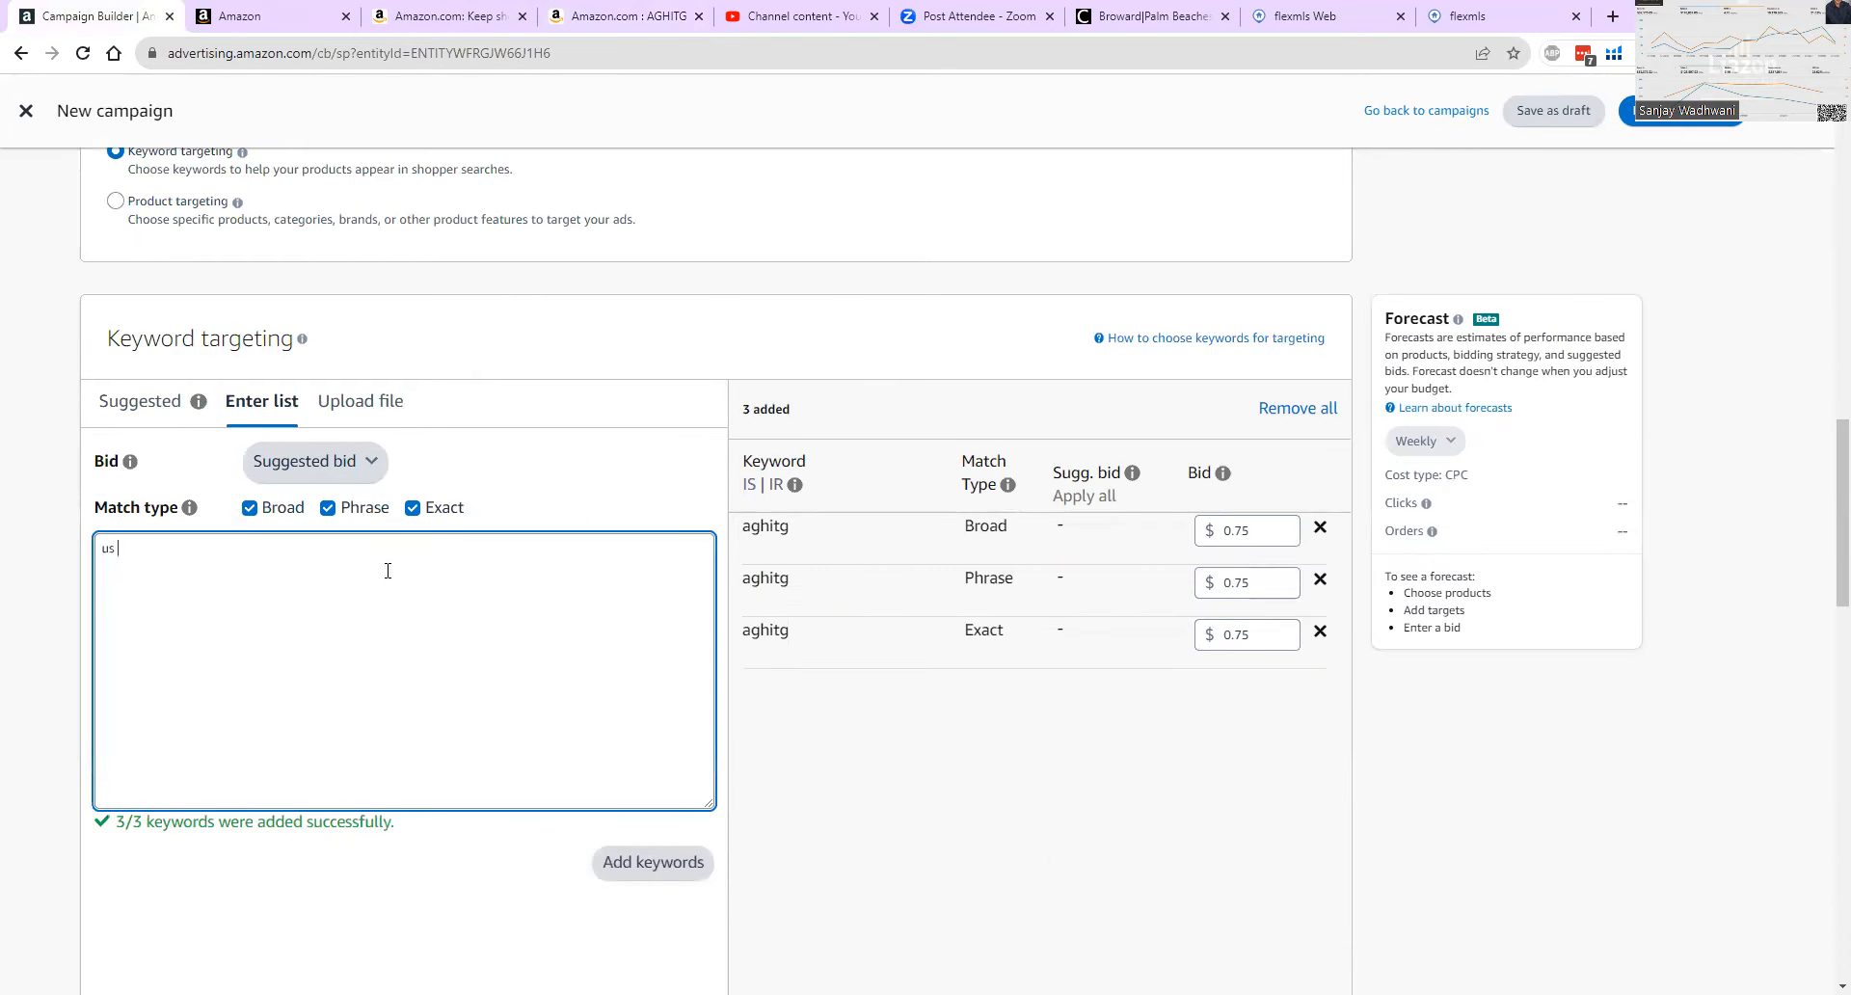
type(" energy products")
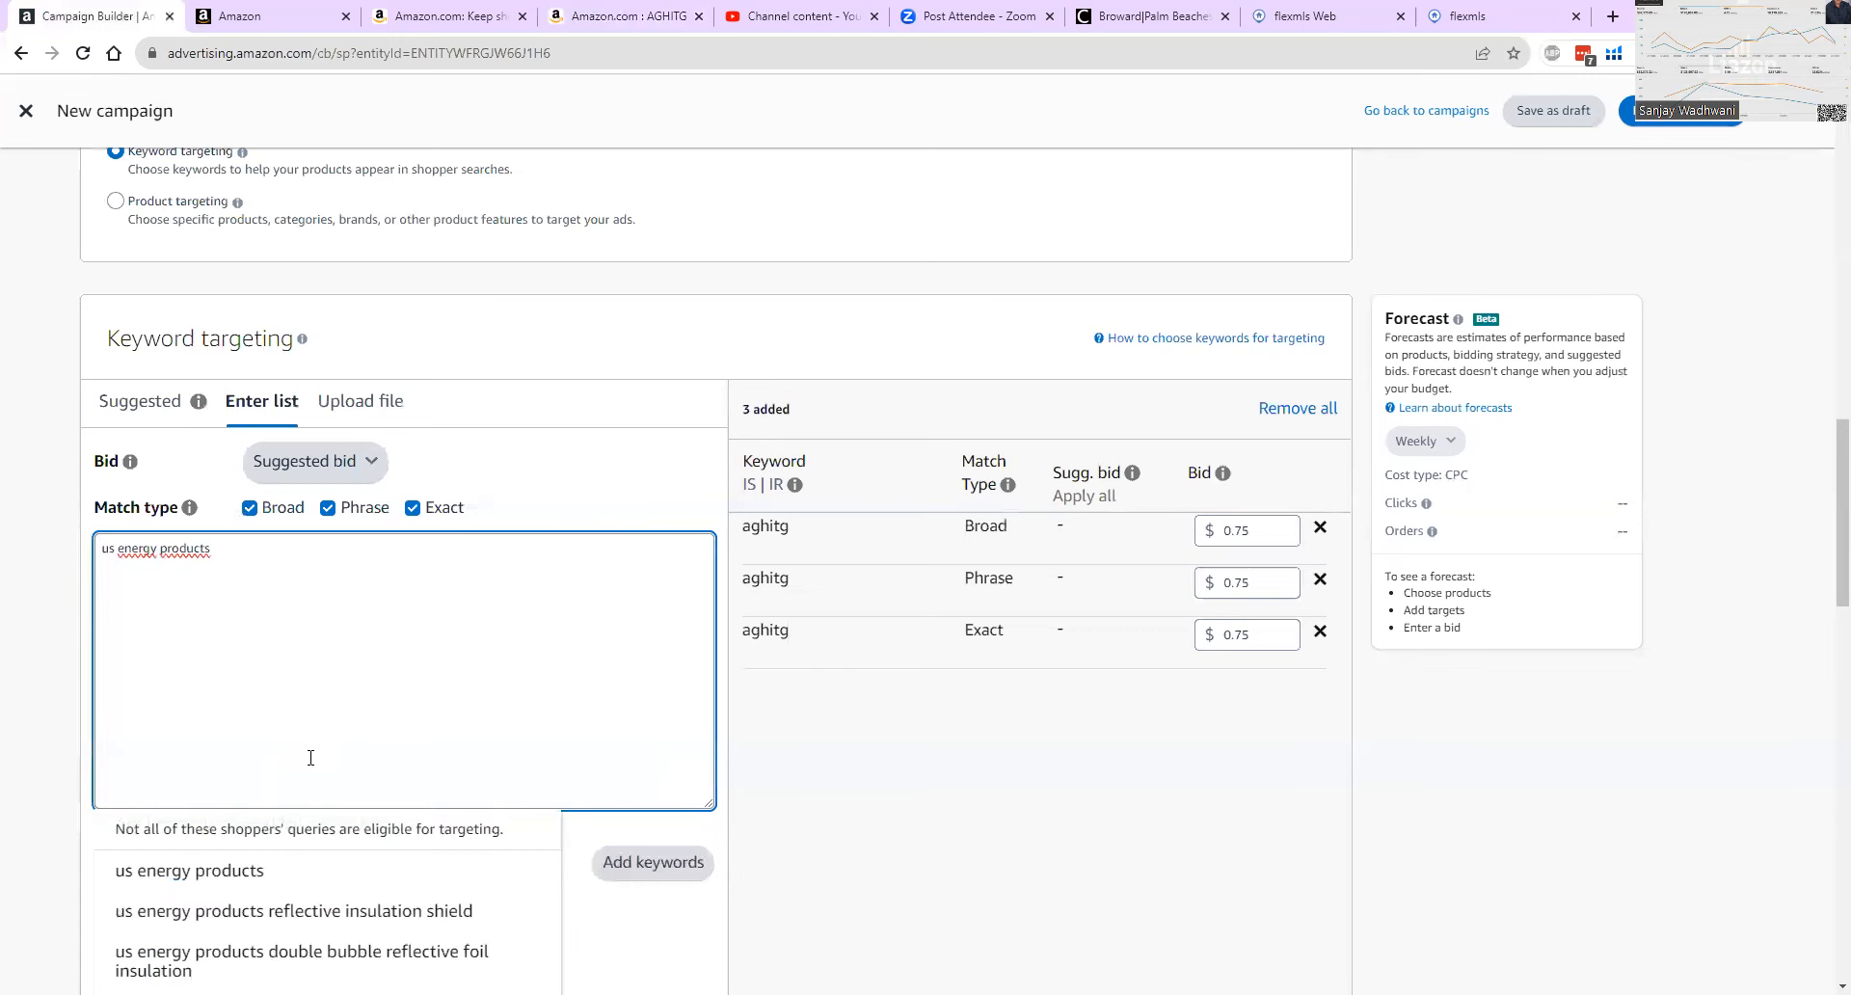
left_click(263, 868)
left_click(627, 861)
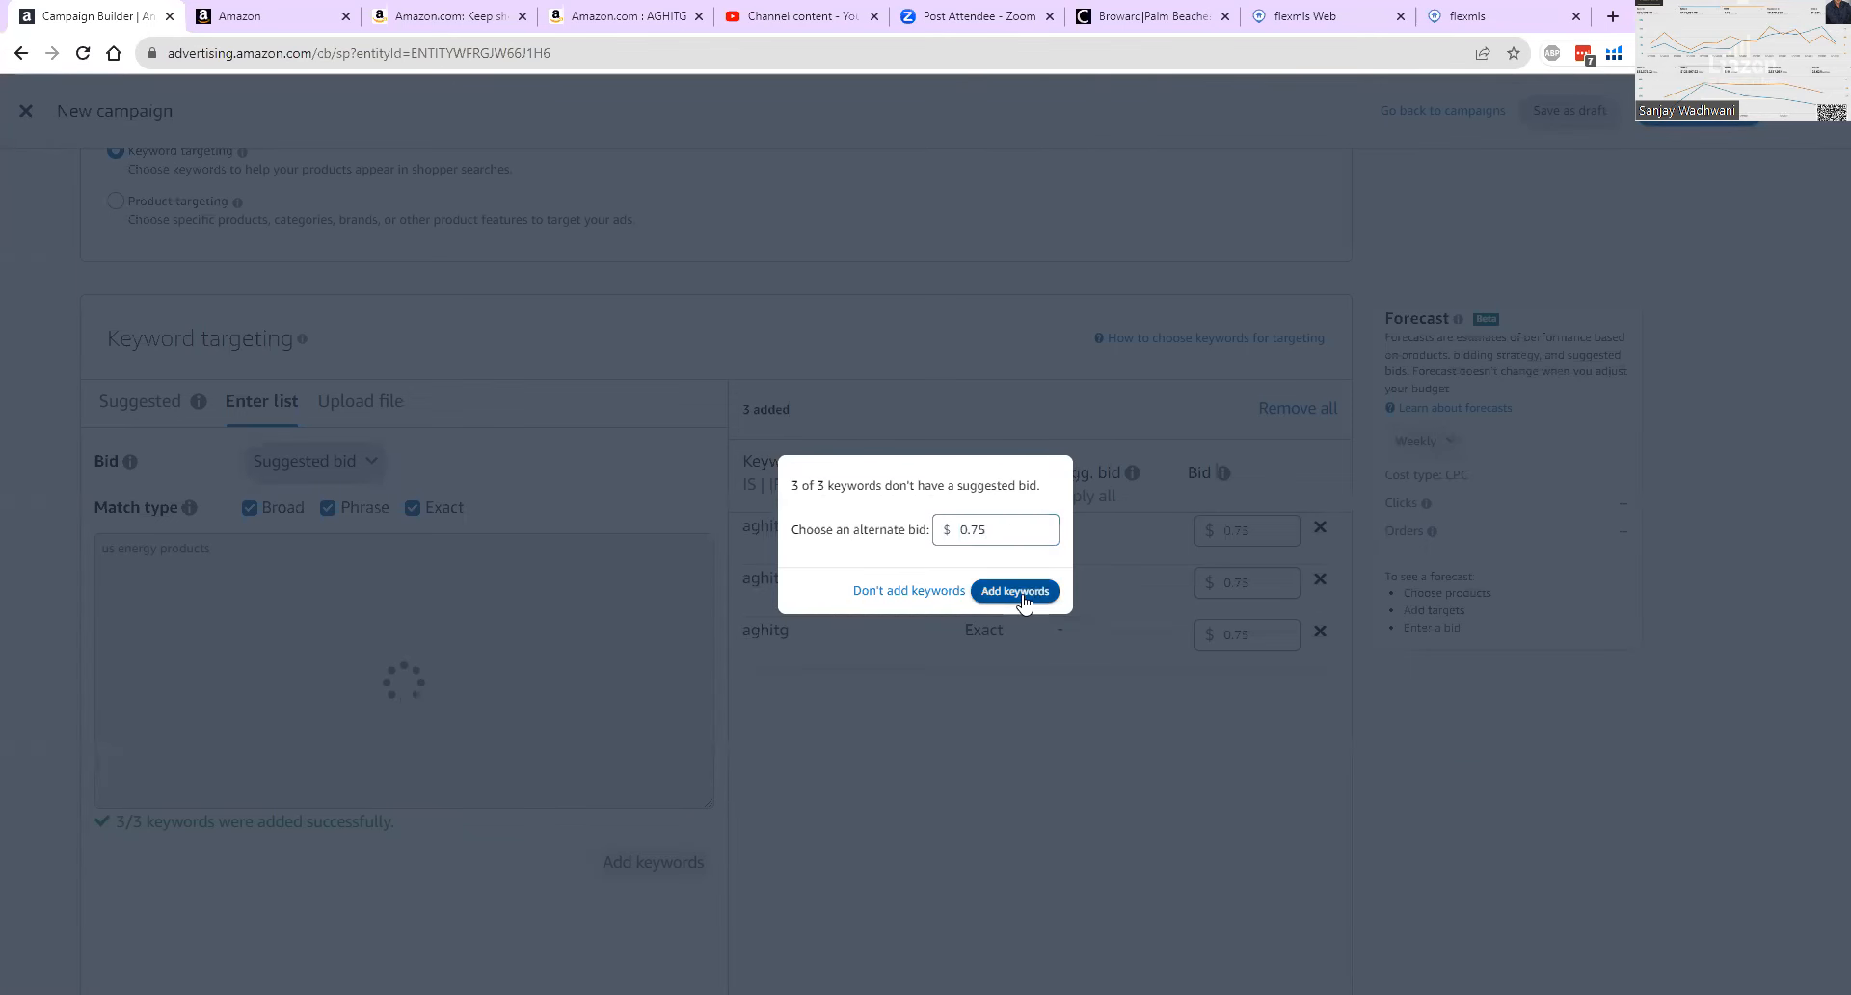
left_click(1017, 591)
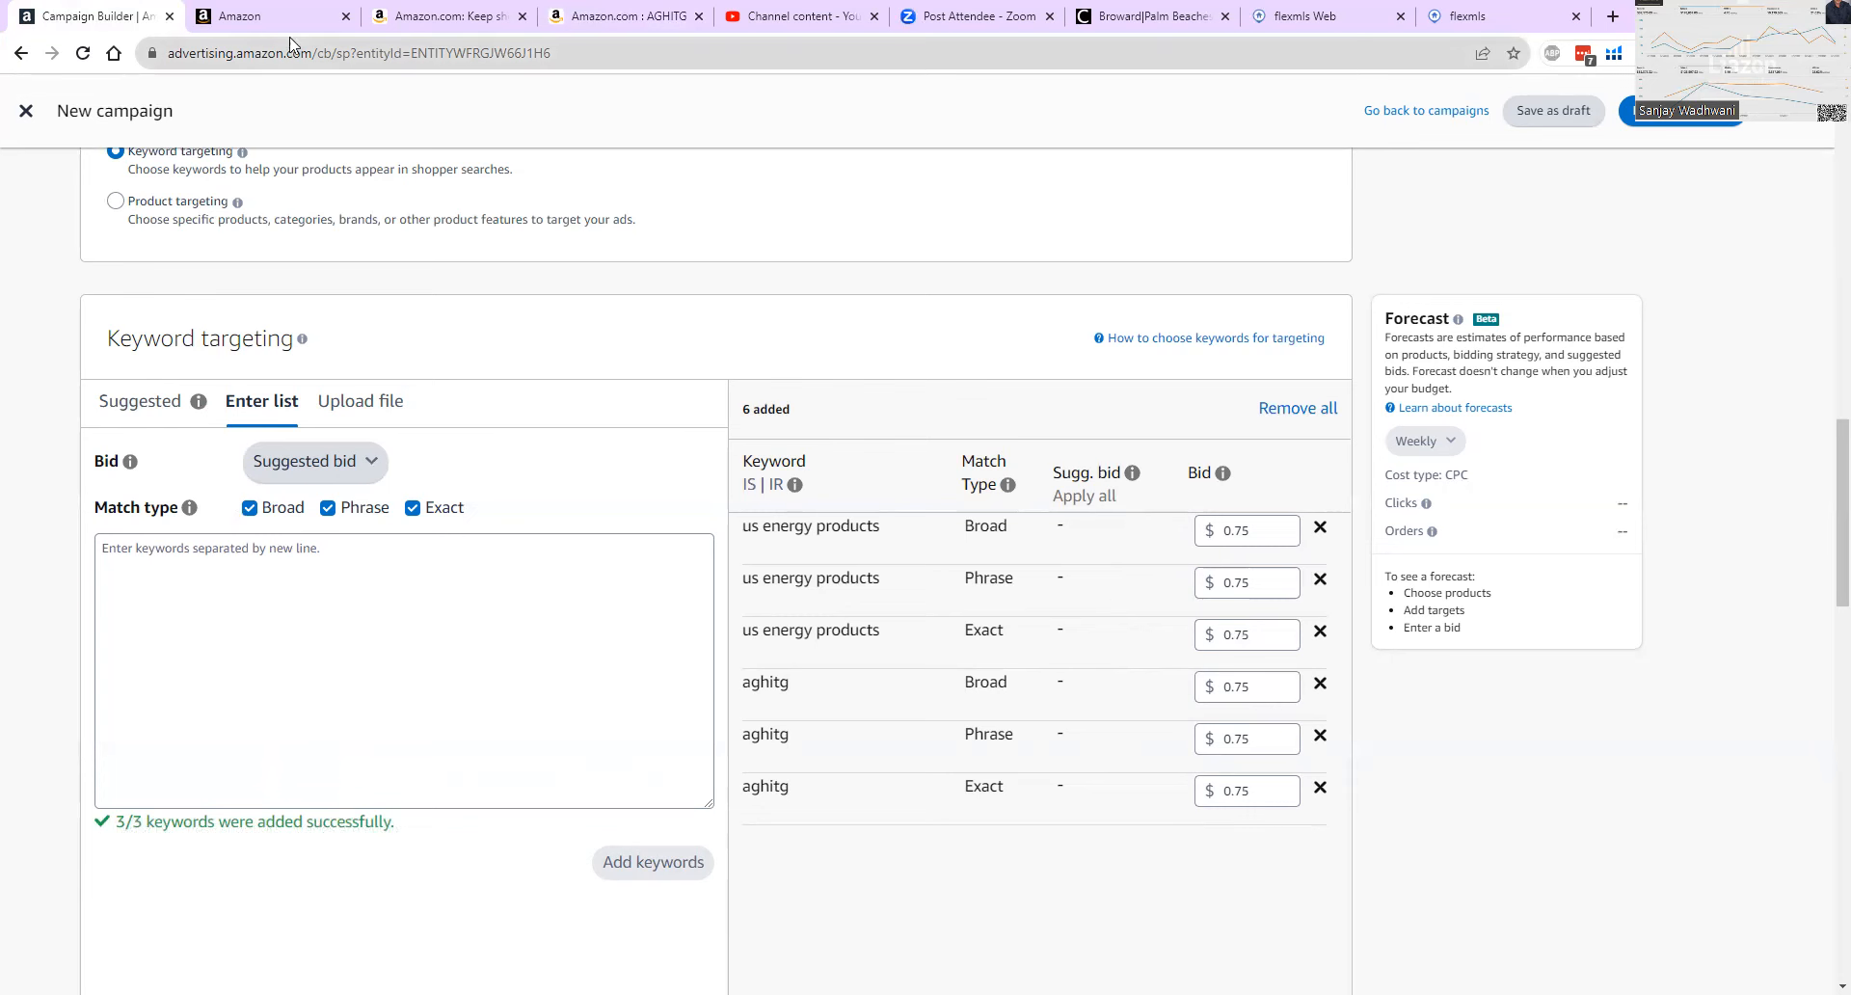
Remove the broad, phrase and exact us energy products targets from the added keywords.
left_click(606, 16)
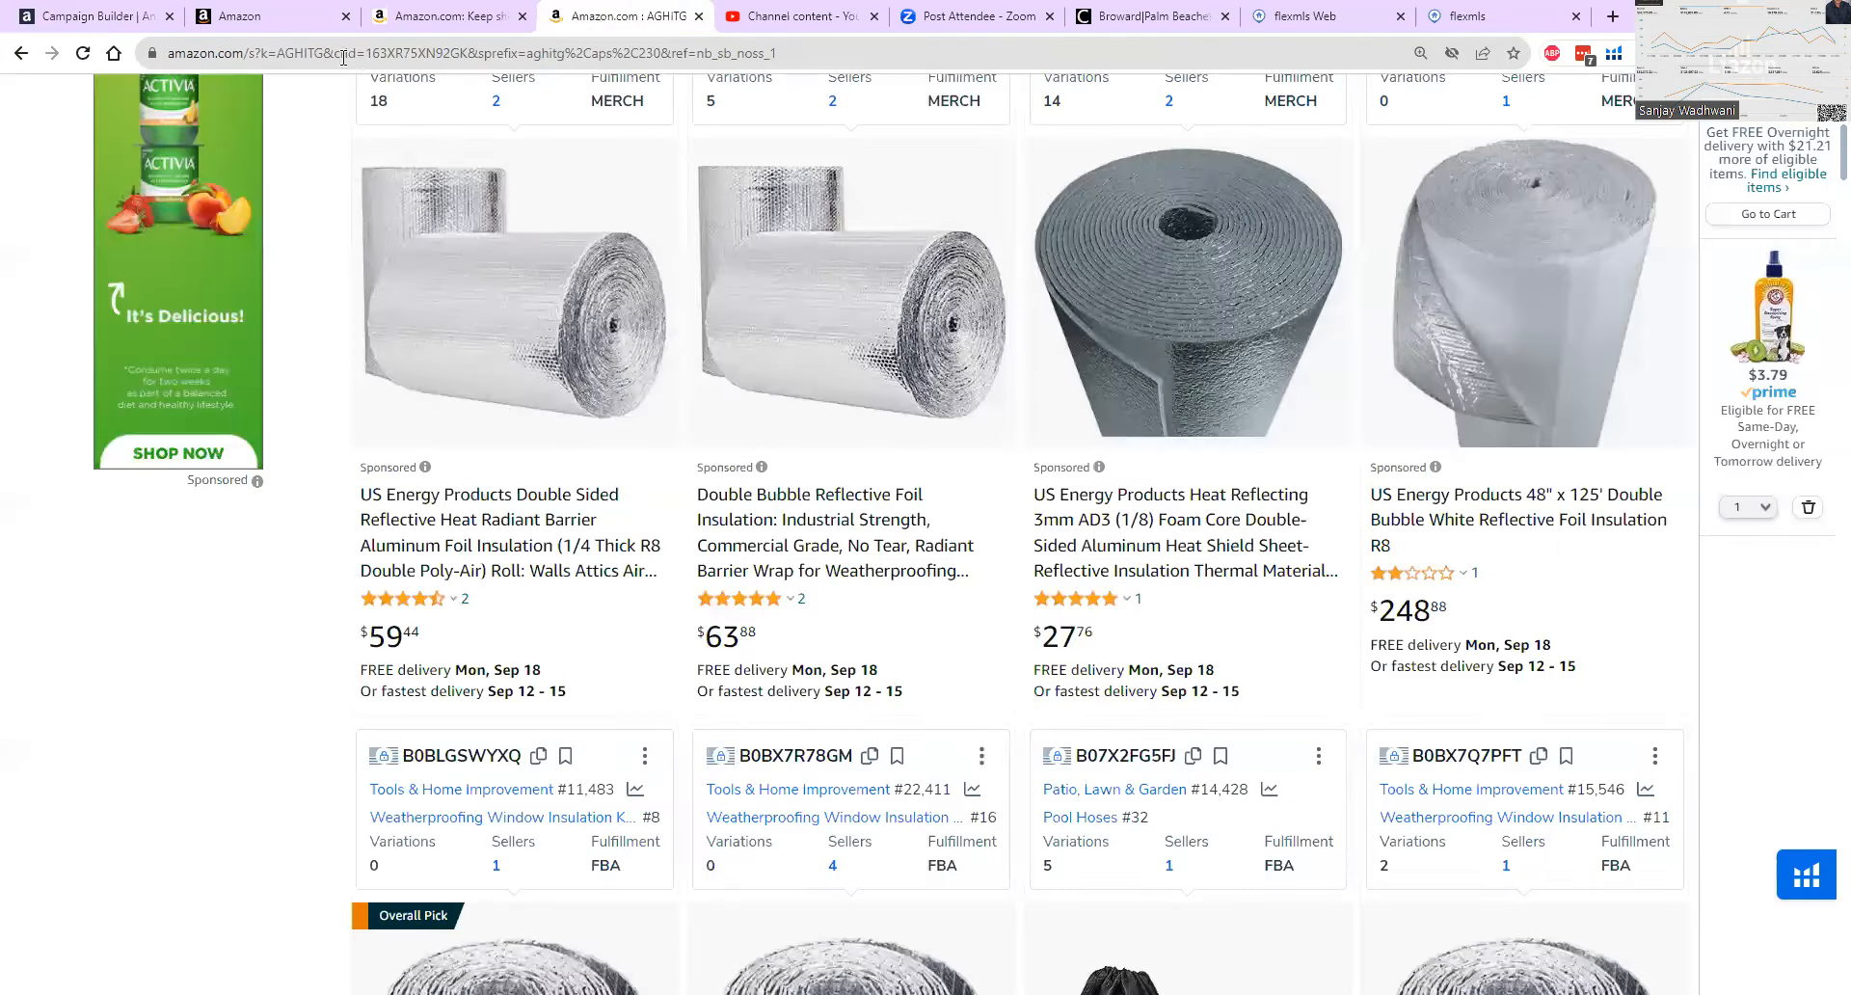
left_click(121, 16)
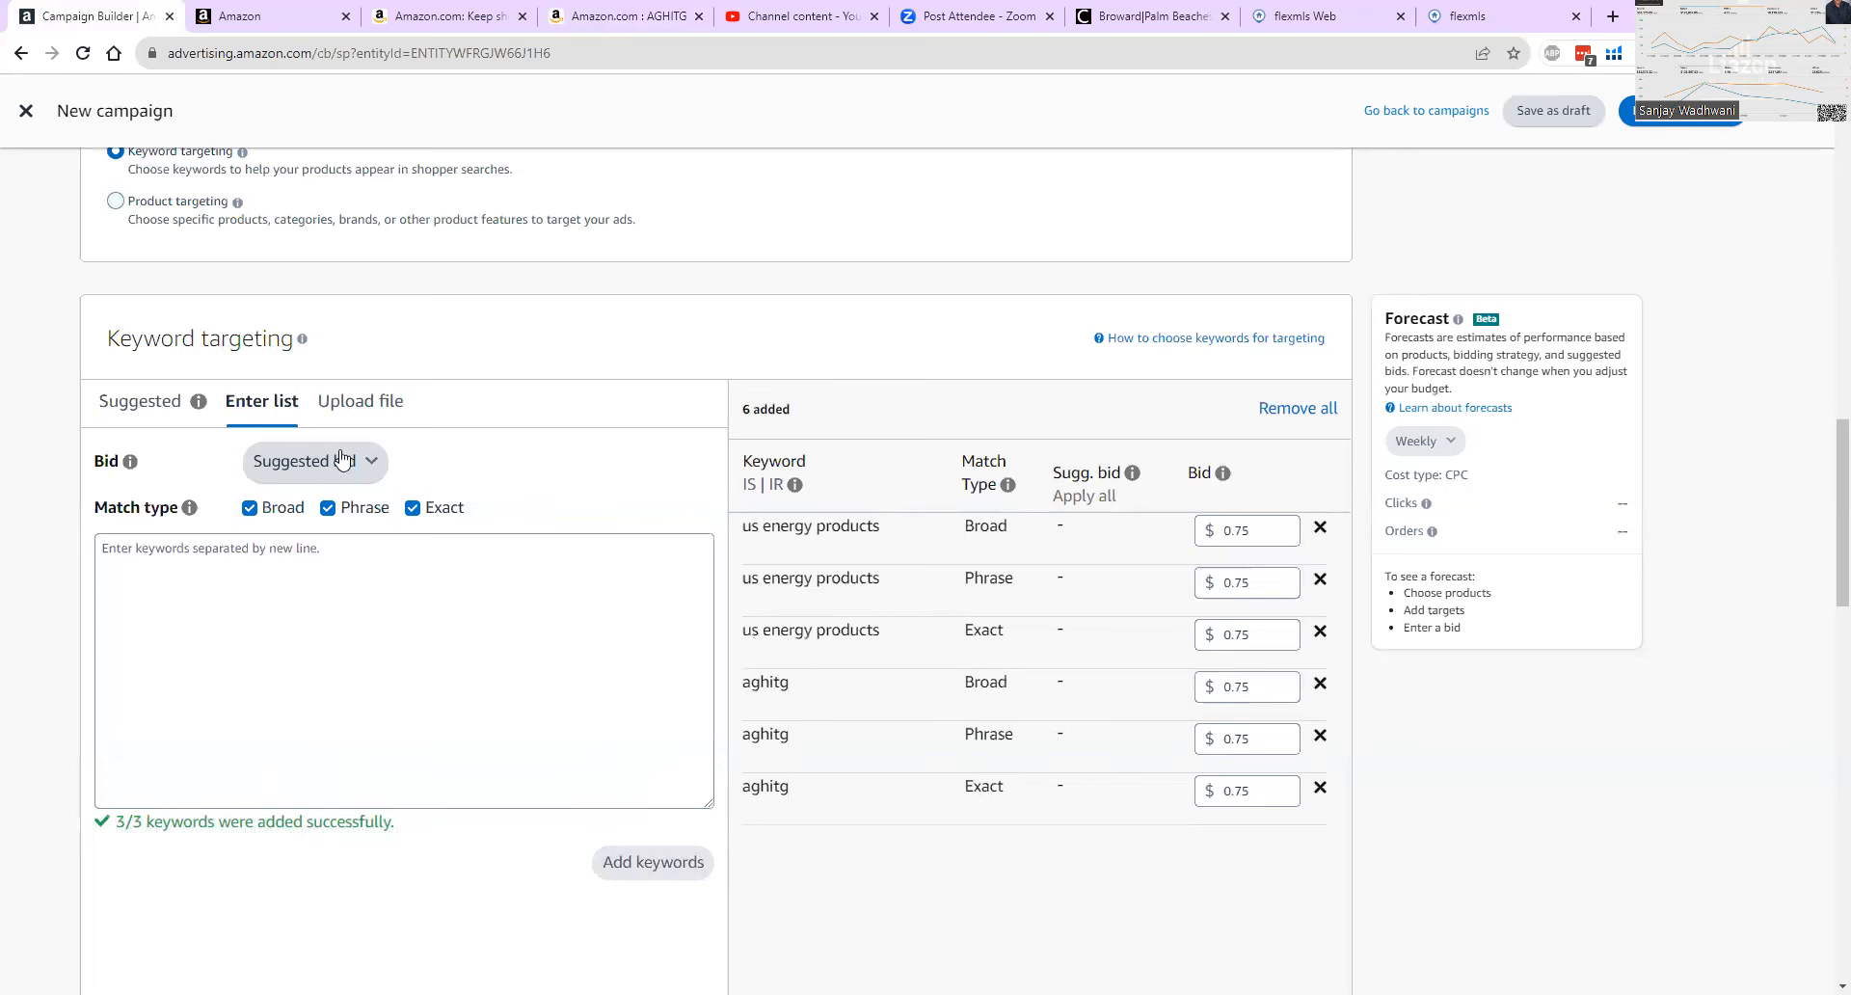
left_click(338, 556)
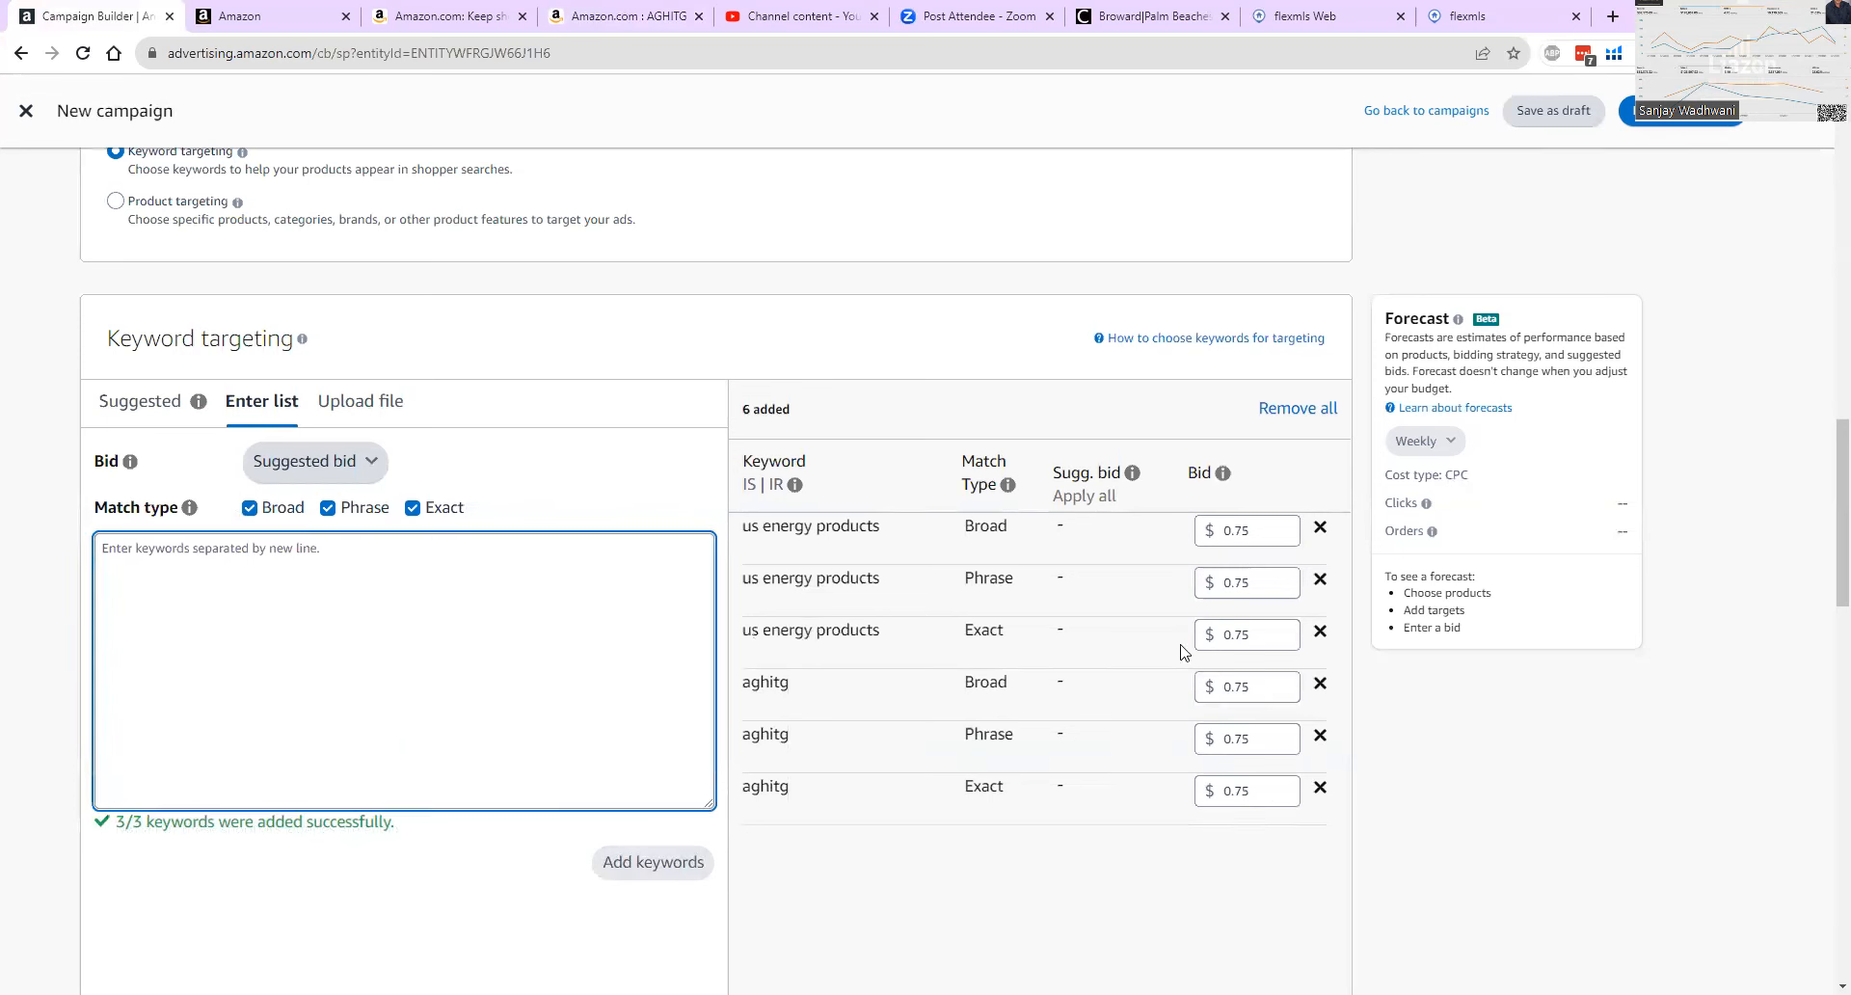
left_click(1320, 631)
left_click(1320, 580)
left_click(1319, 529)
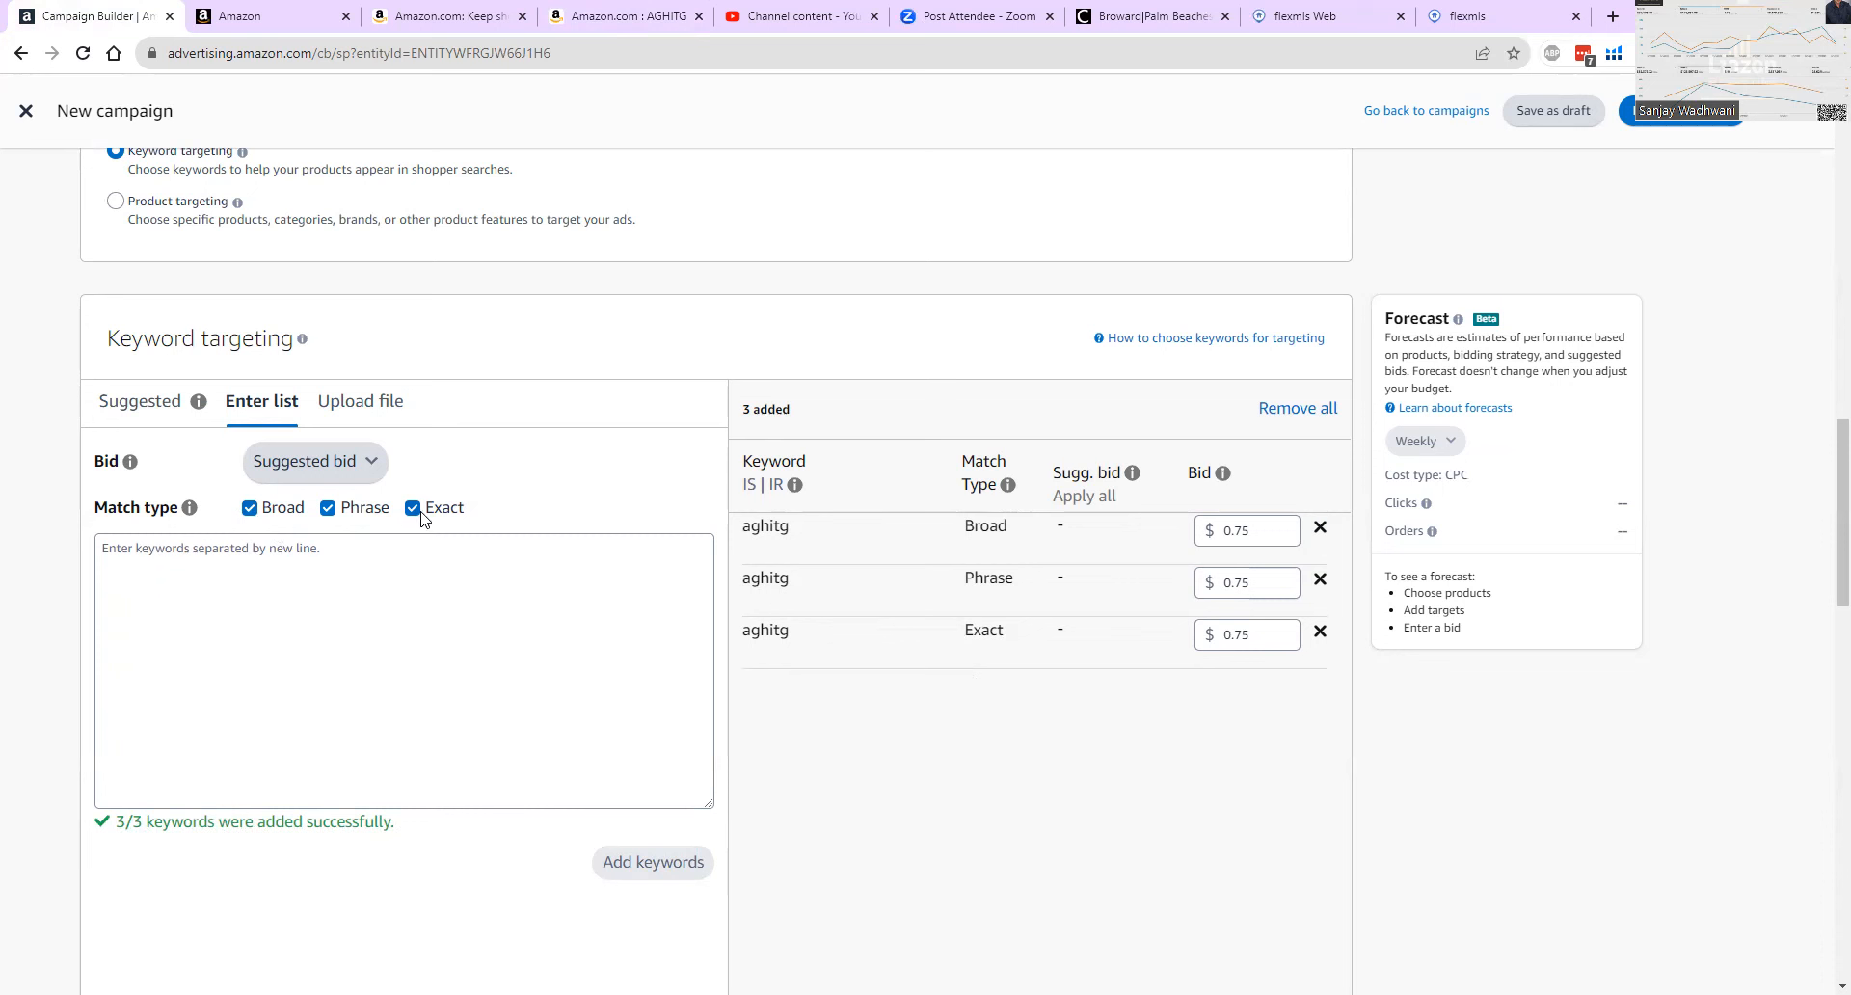
Copy the aghitg keyword into the keyword entry list and clear all added keyword targets.
double_click(774, 529)
right_click(756, 528)
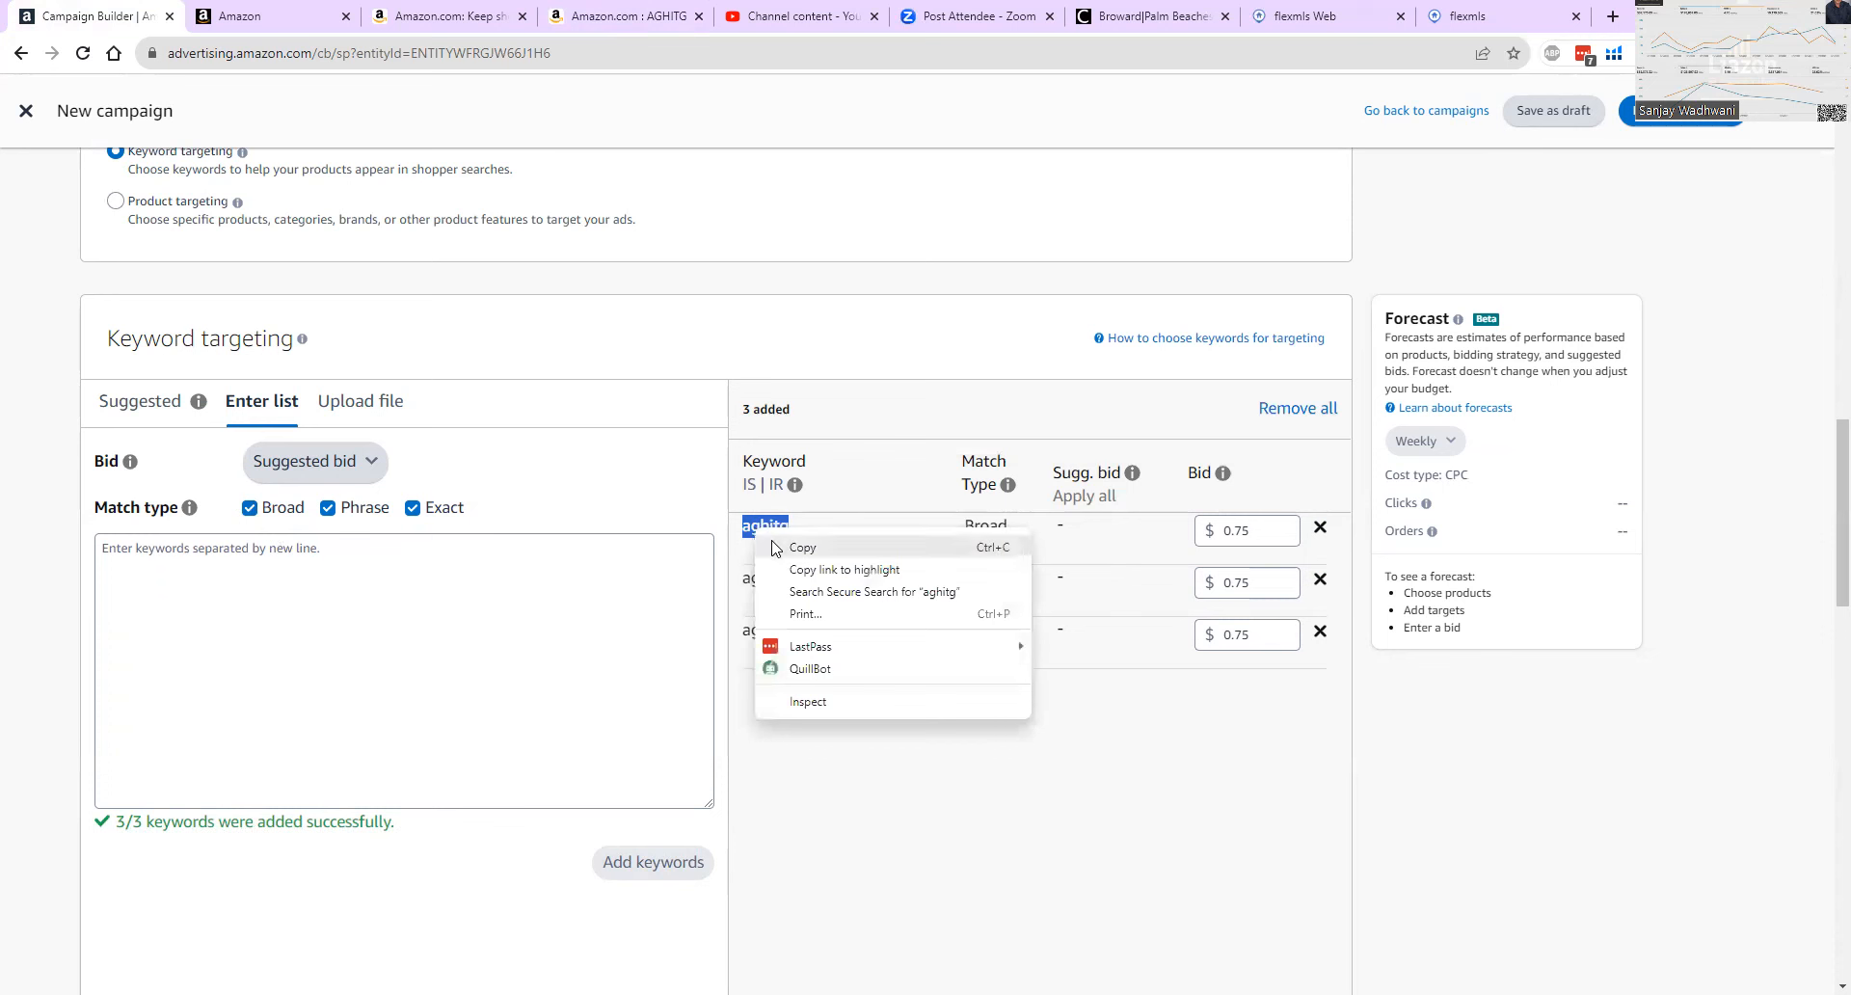
left_click(776, 546)
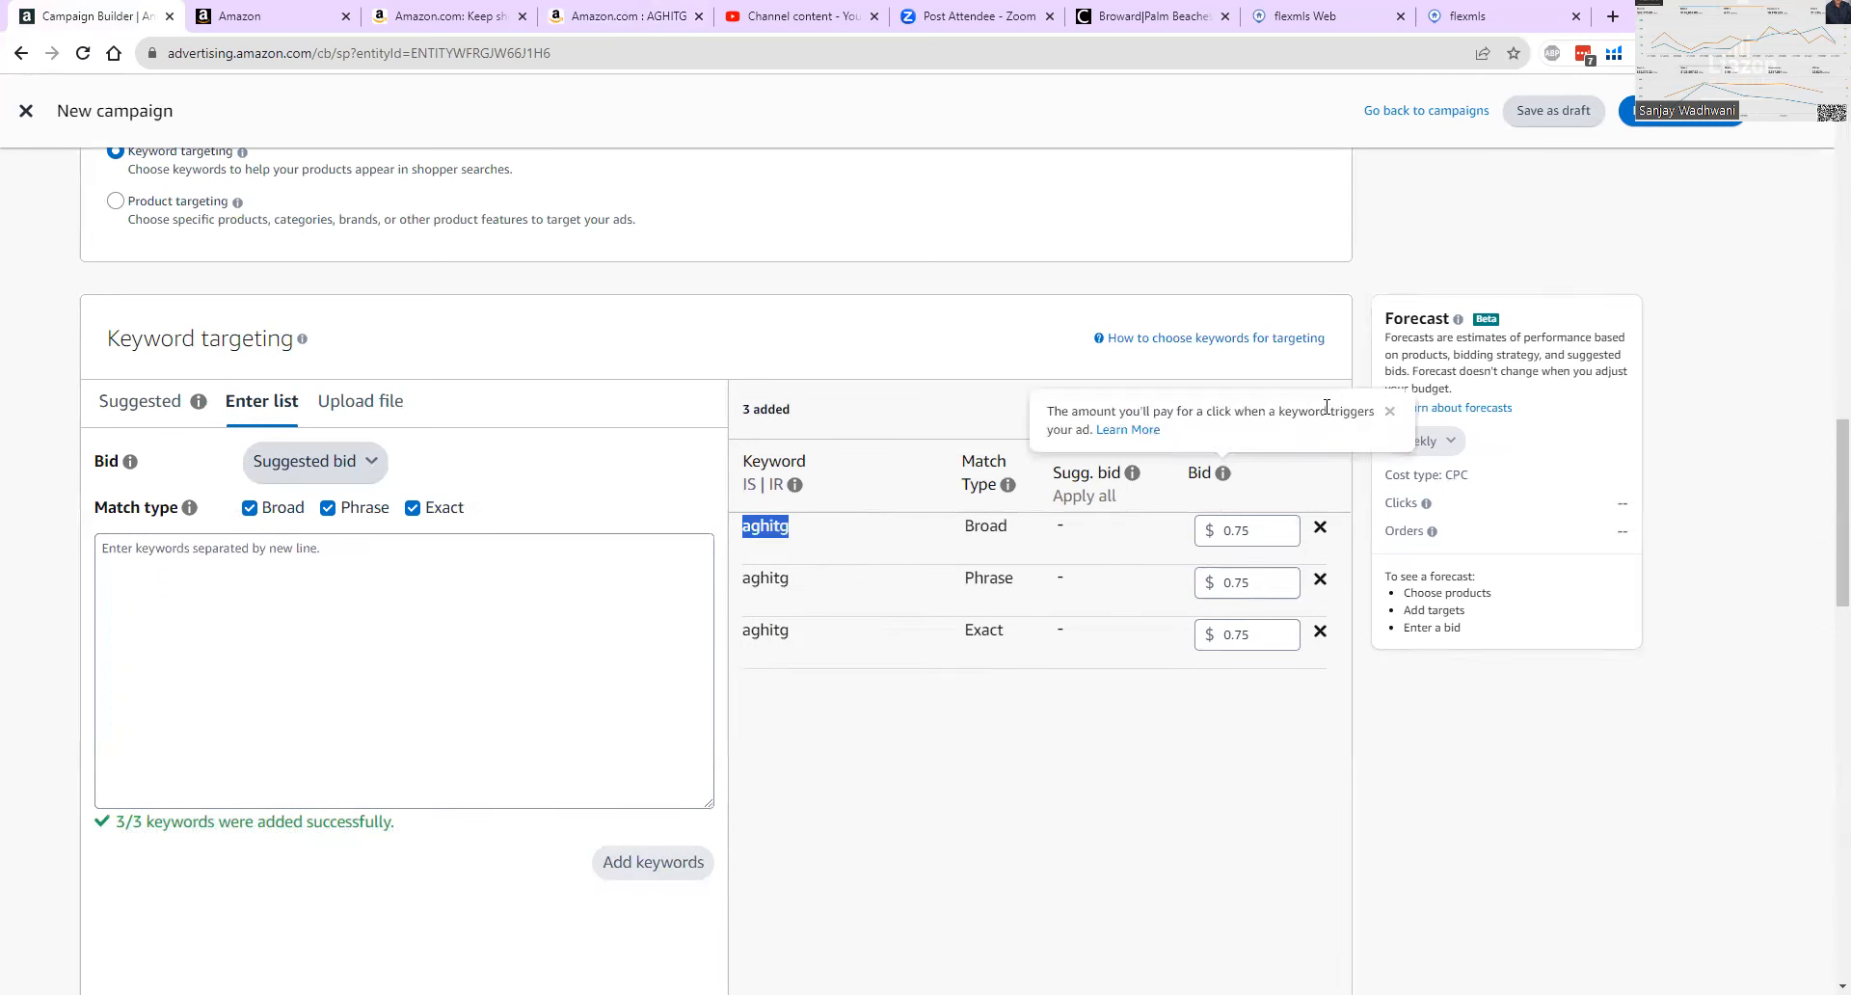
left_click(1312, 413)
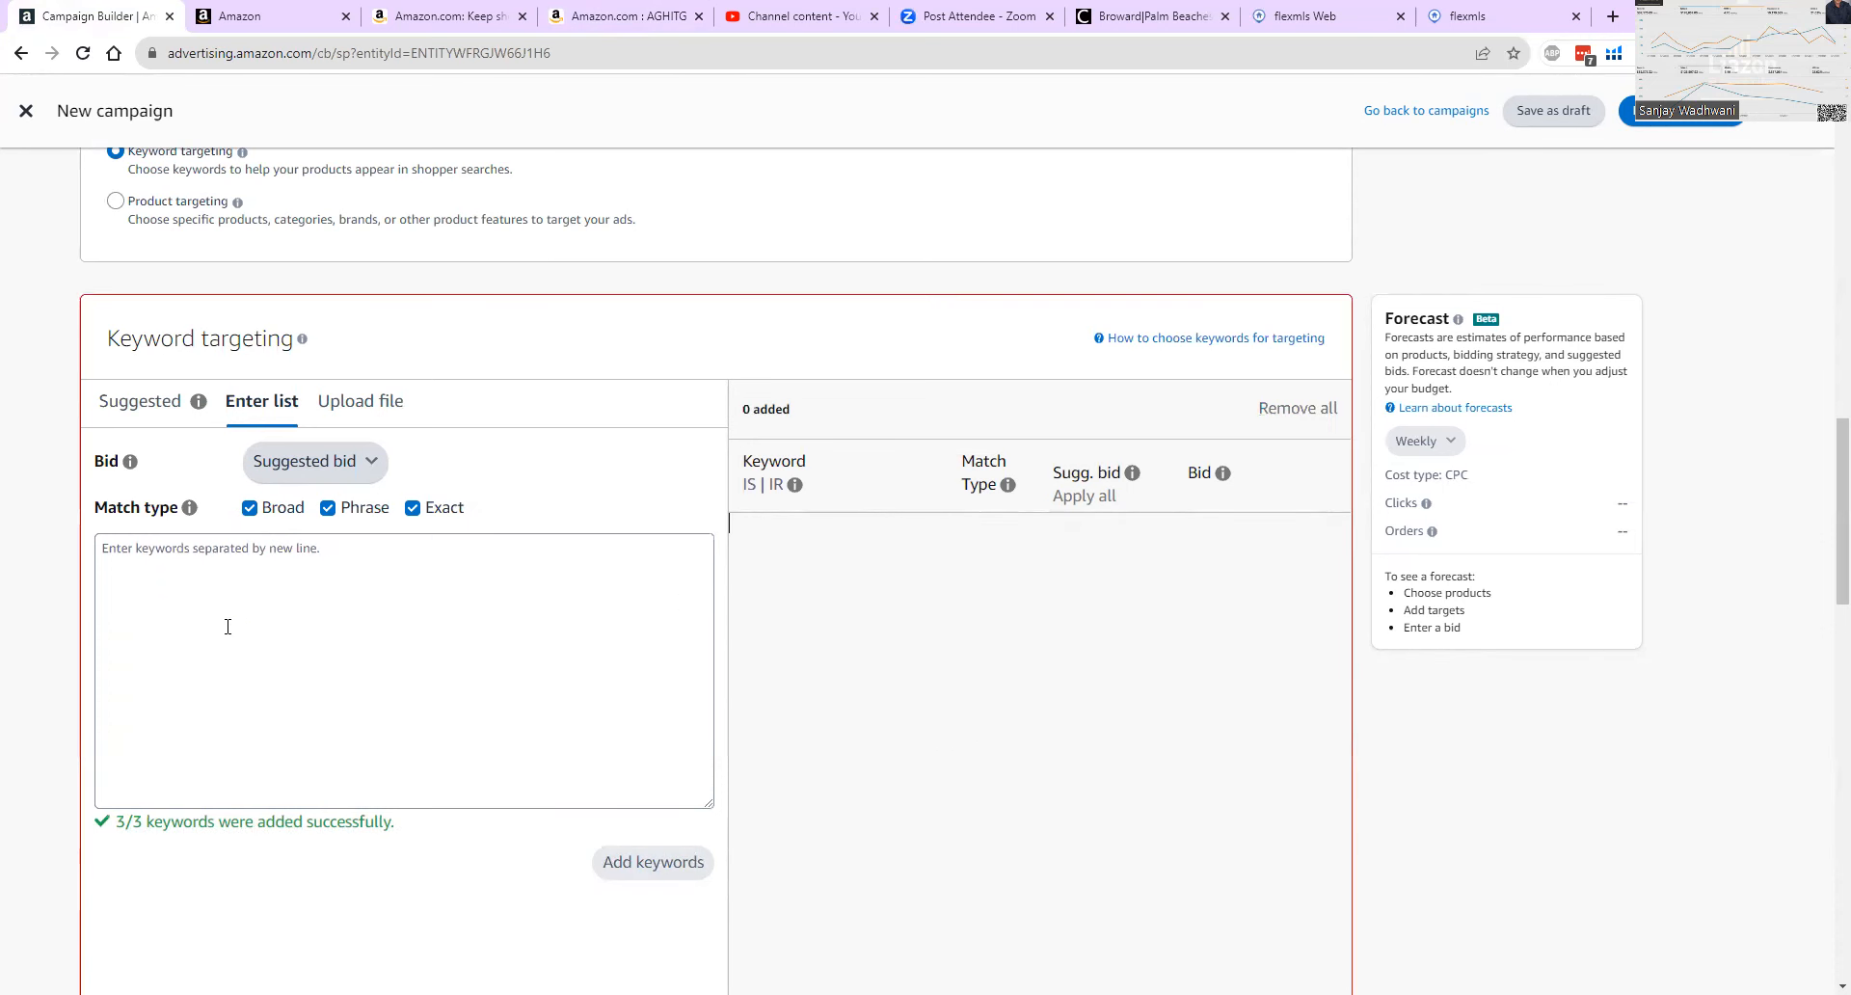
right_click(251, 576)
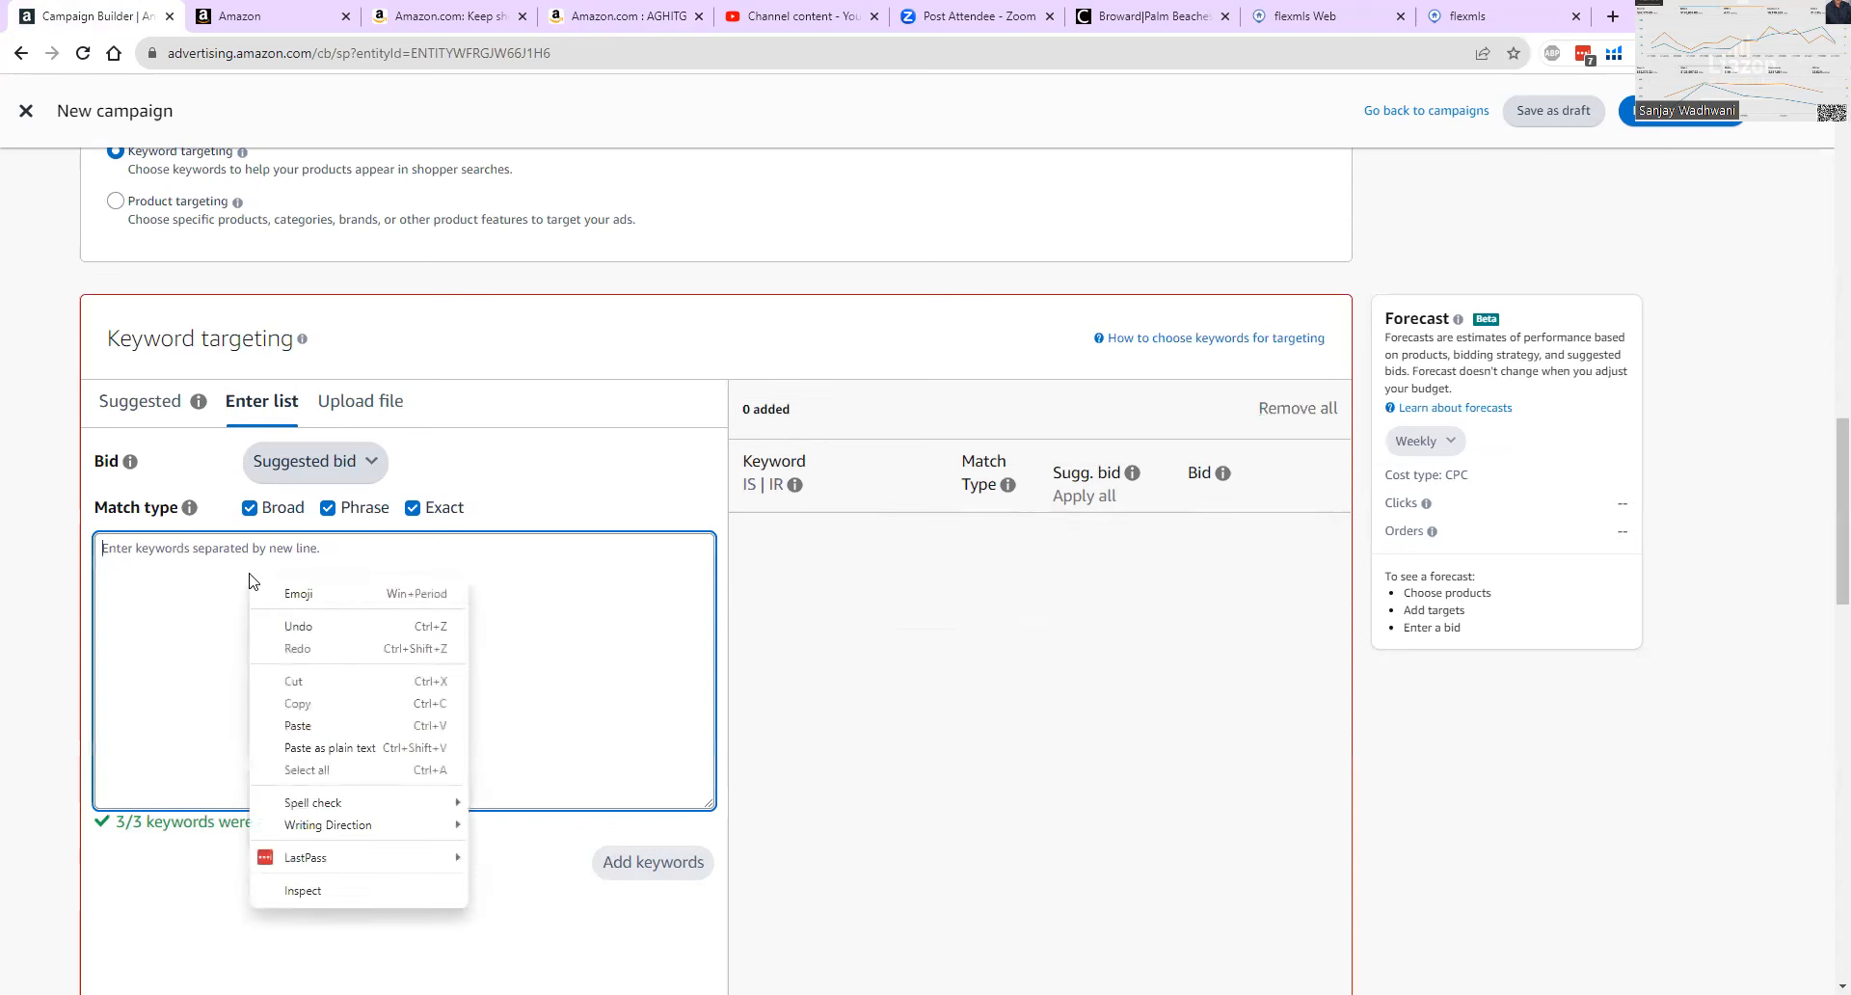
left_click(292, 718)
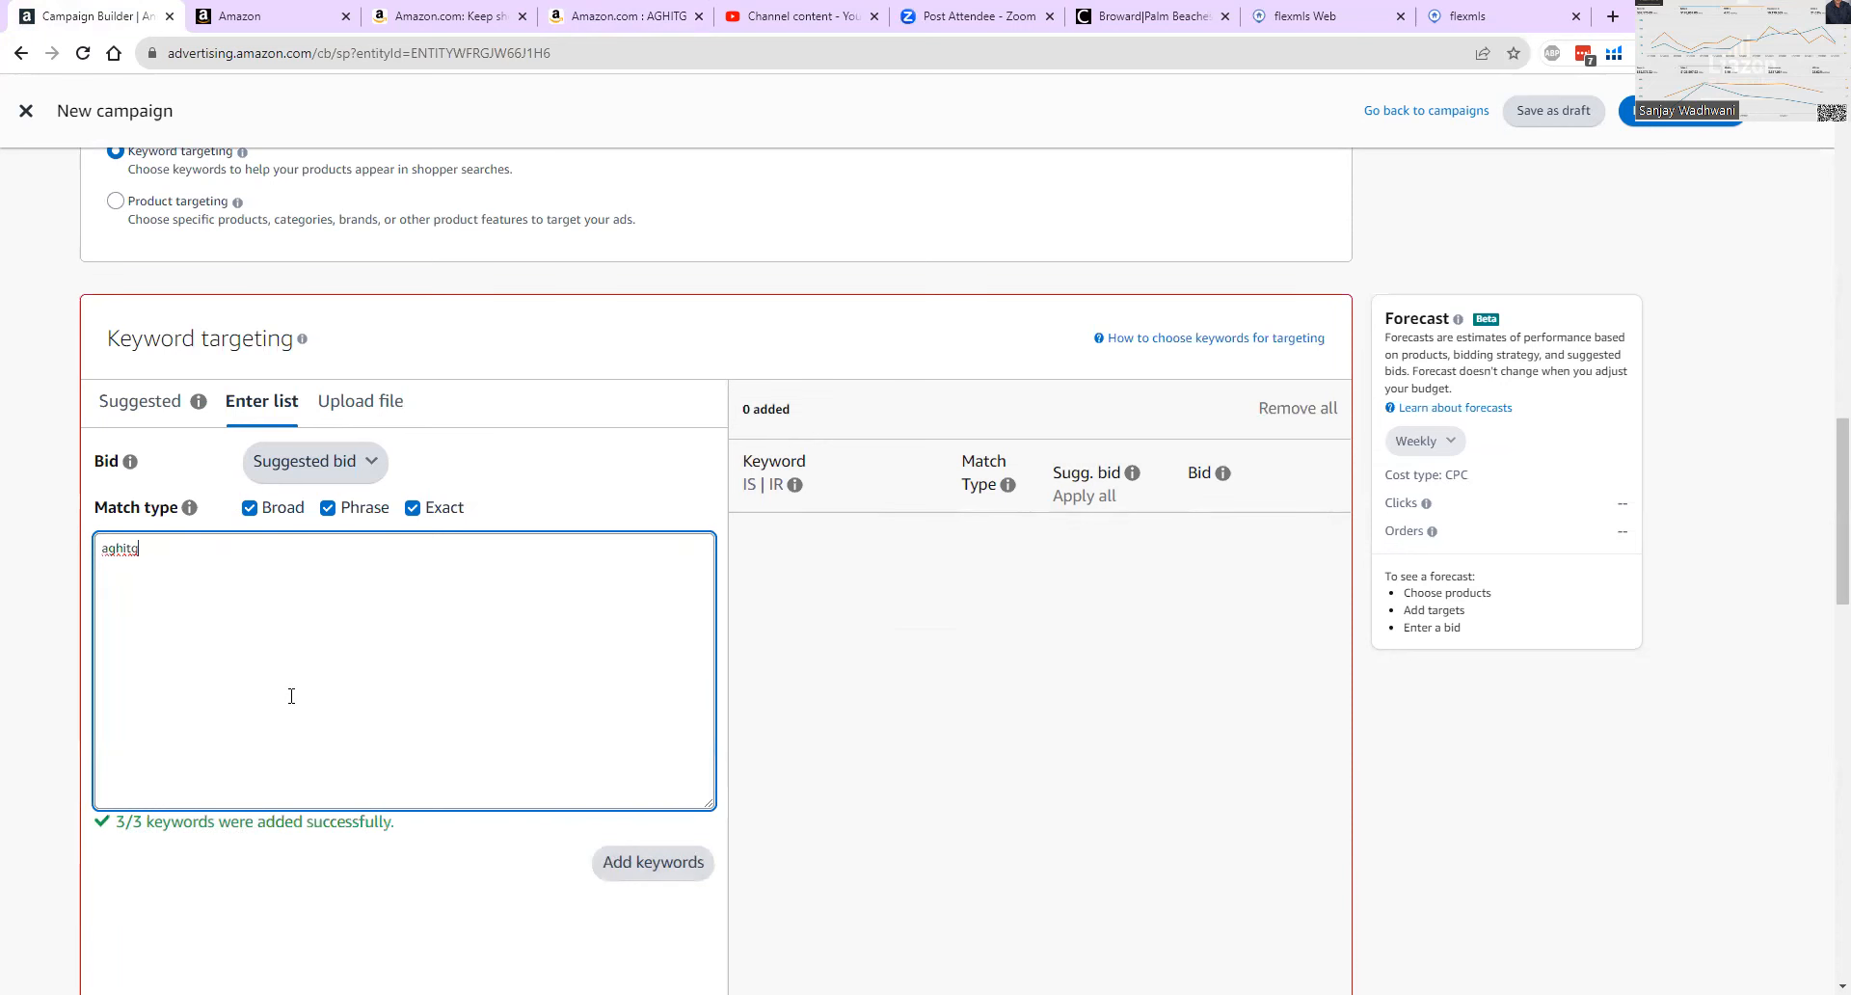
Change the keyword bid option to a custom bid of $3.00.
left_click(325, 459)
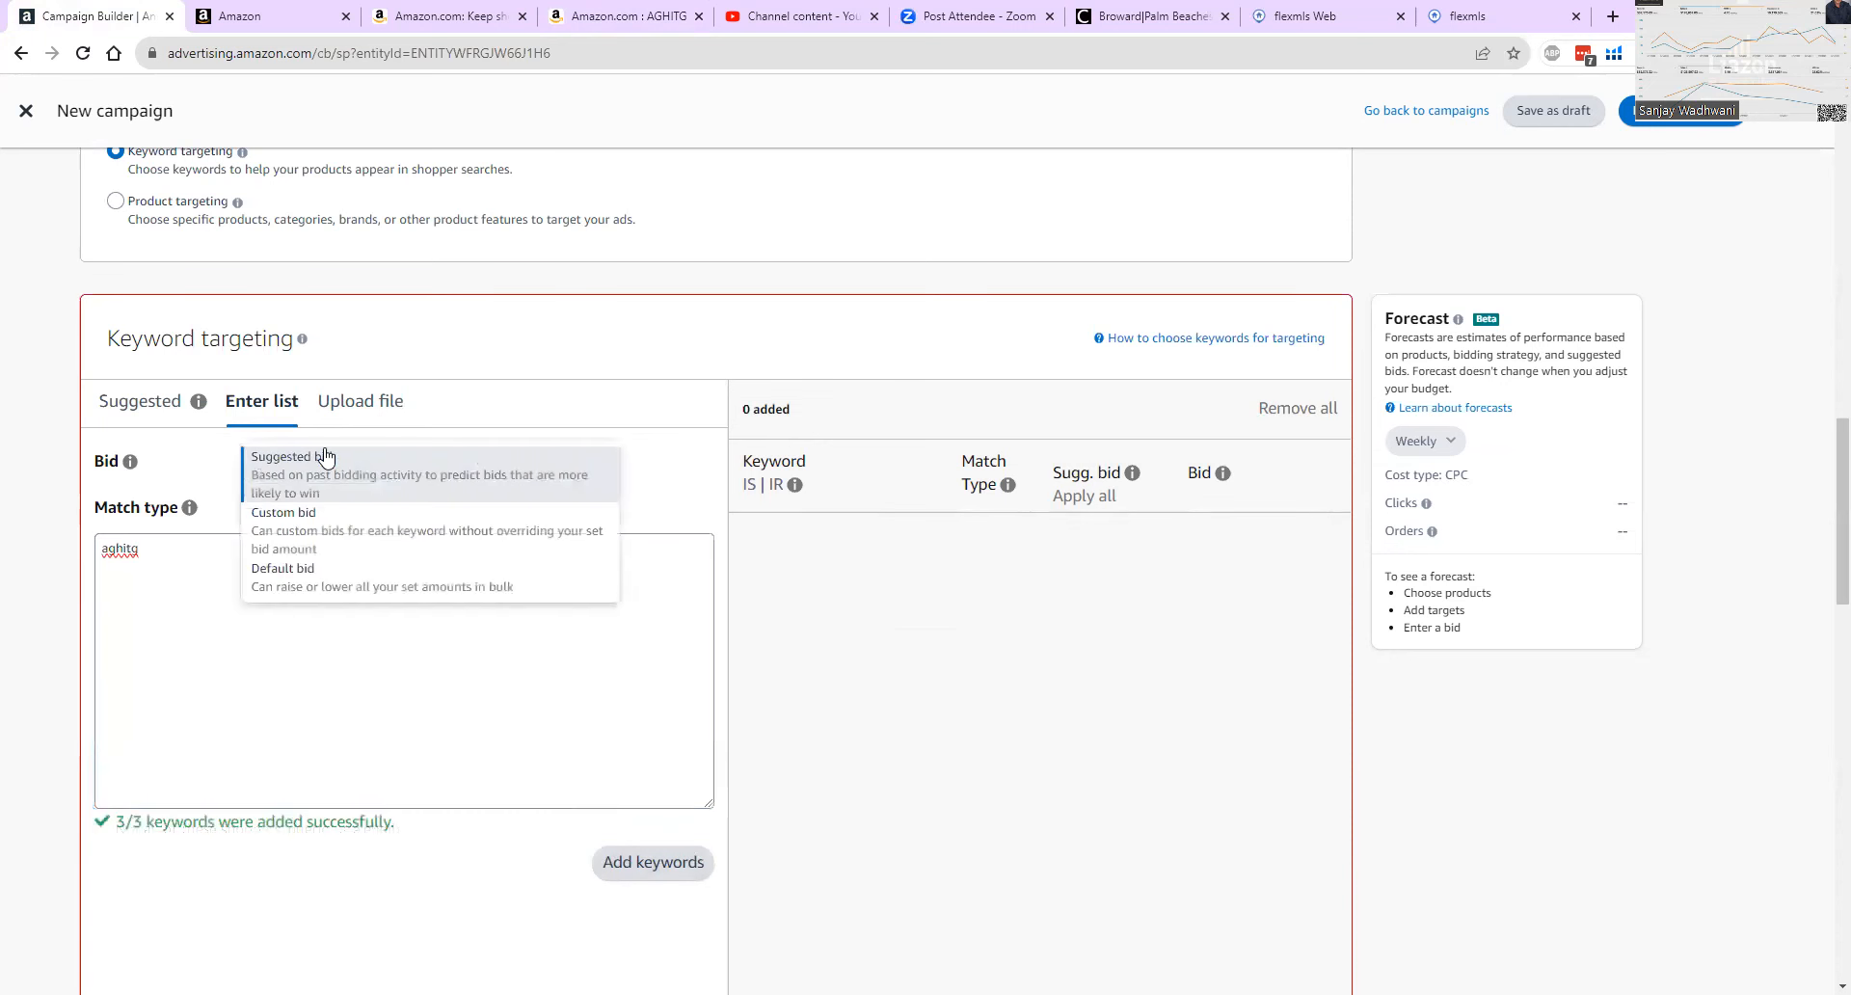
left_click(325, 528)
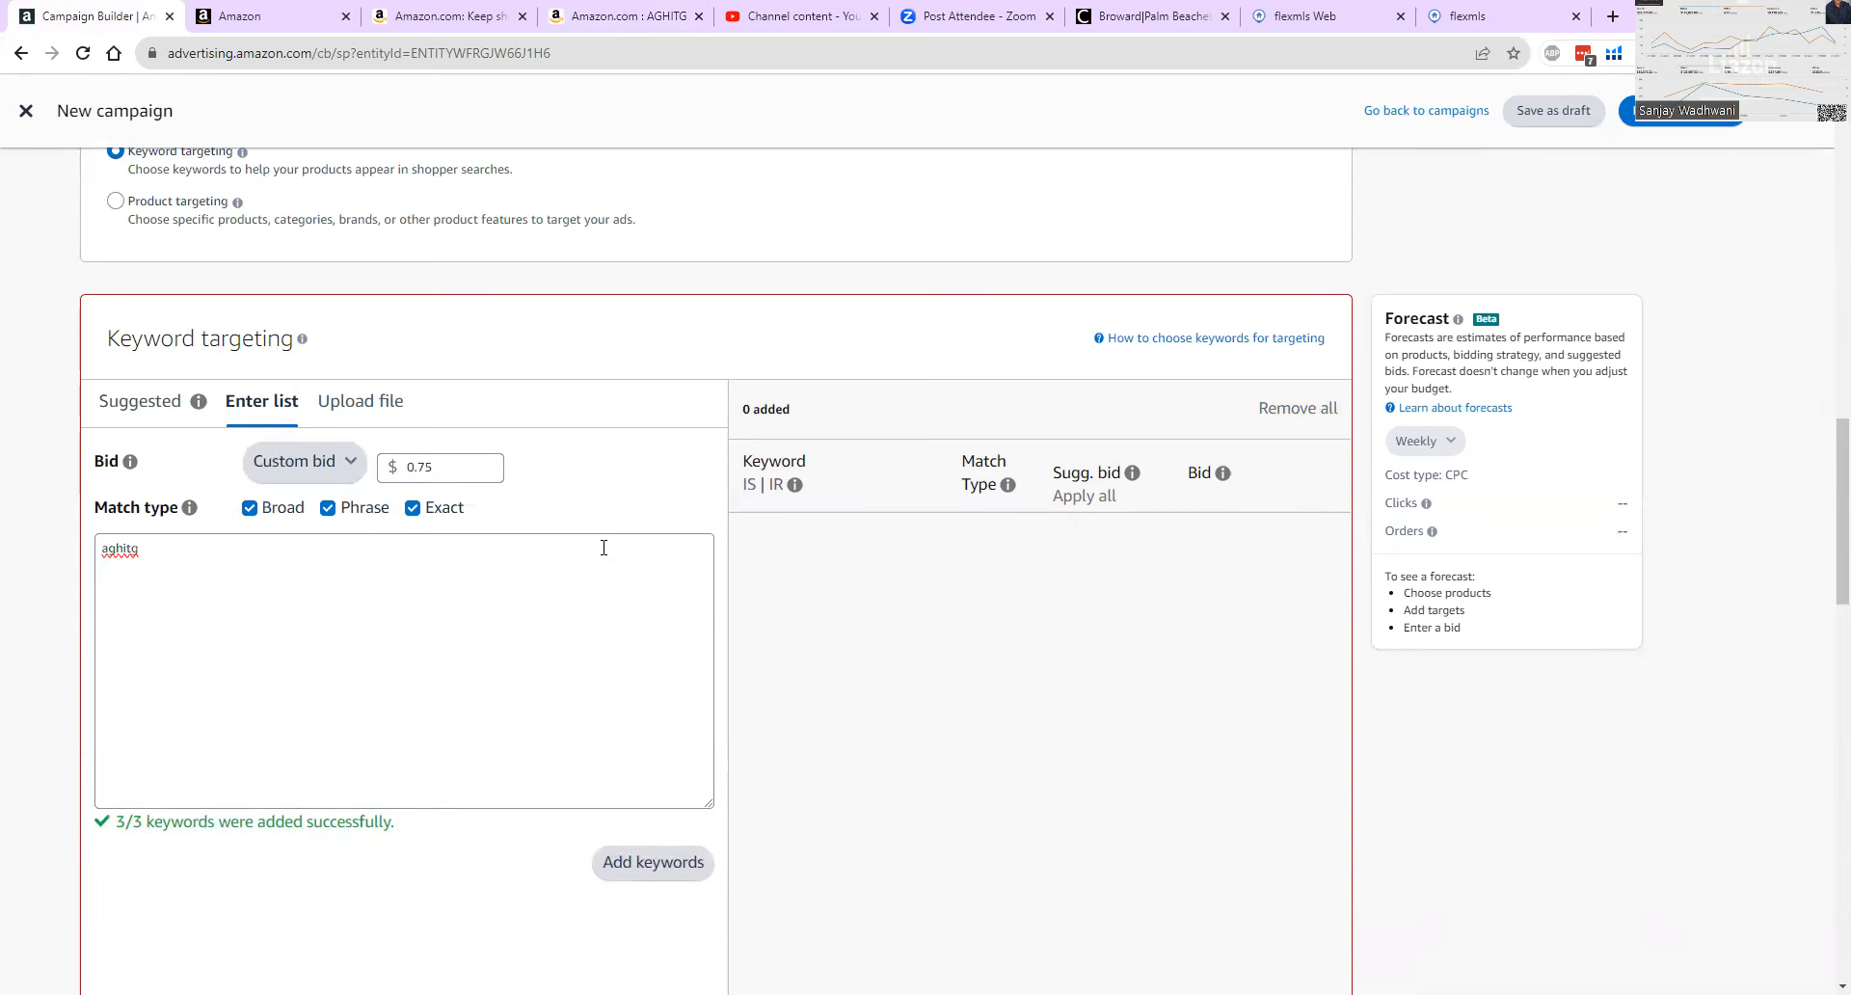
left_click(480, 462)
key("BackSpace")
key("BackSpace")
key("BackSpace")
key("BackSpace")
type("3")
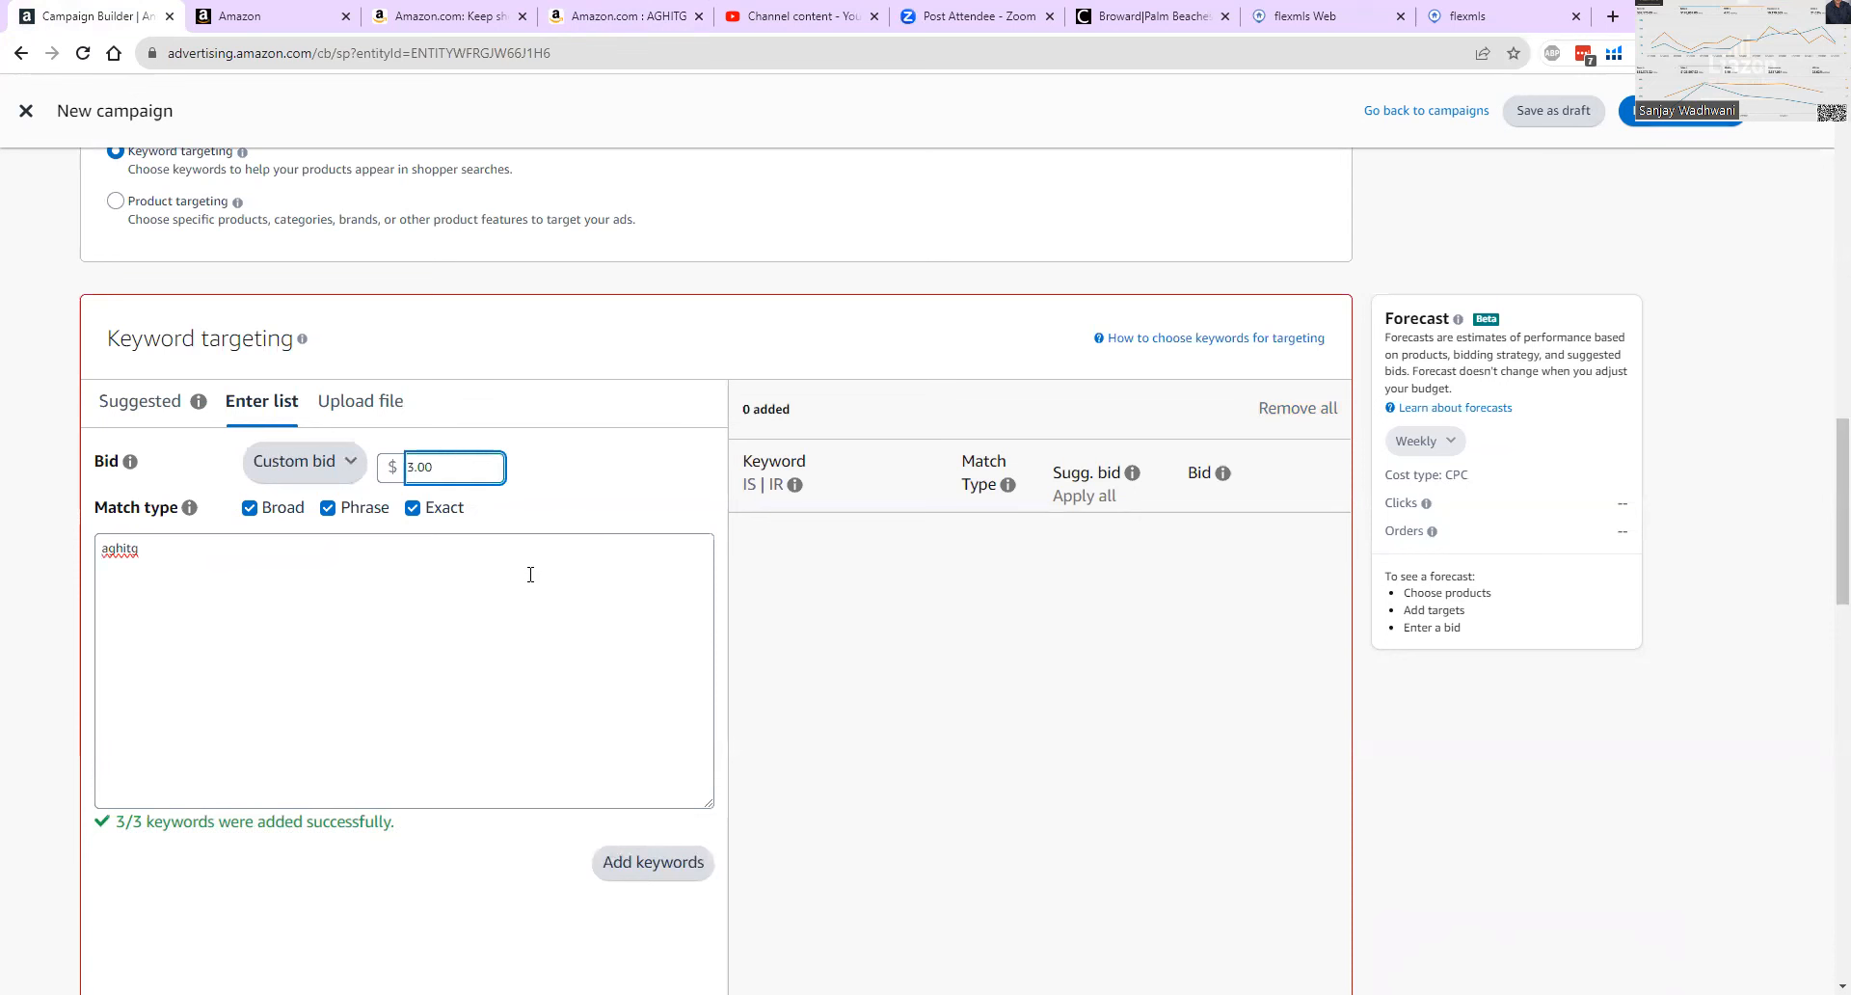
left_click(557, 606)
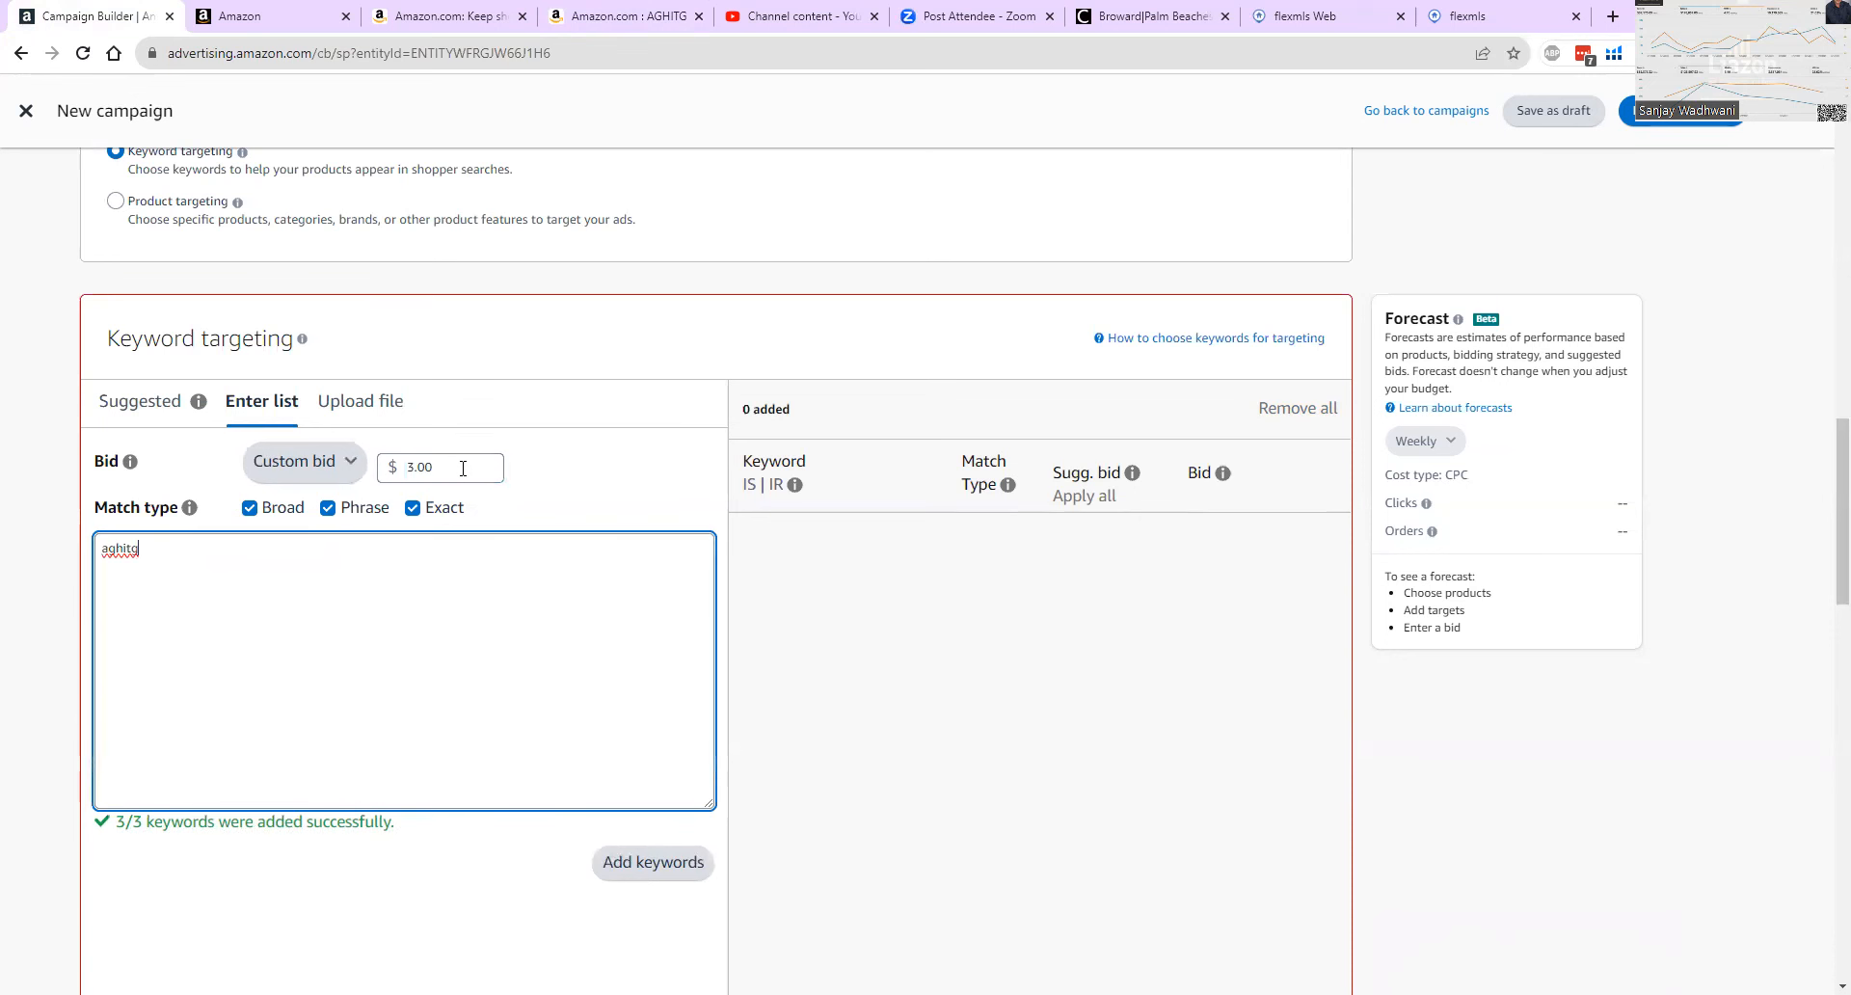
Set the custom bid to $1.00 and add aghitg as a broad, phrase and exact keyword target.
left_click(413, 468)
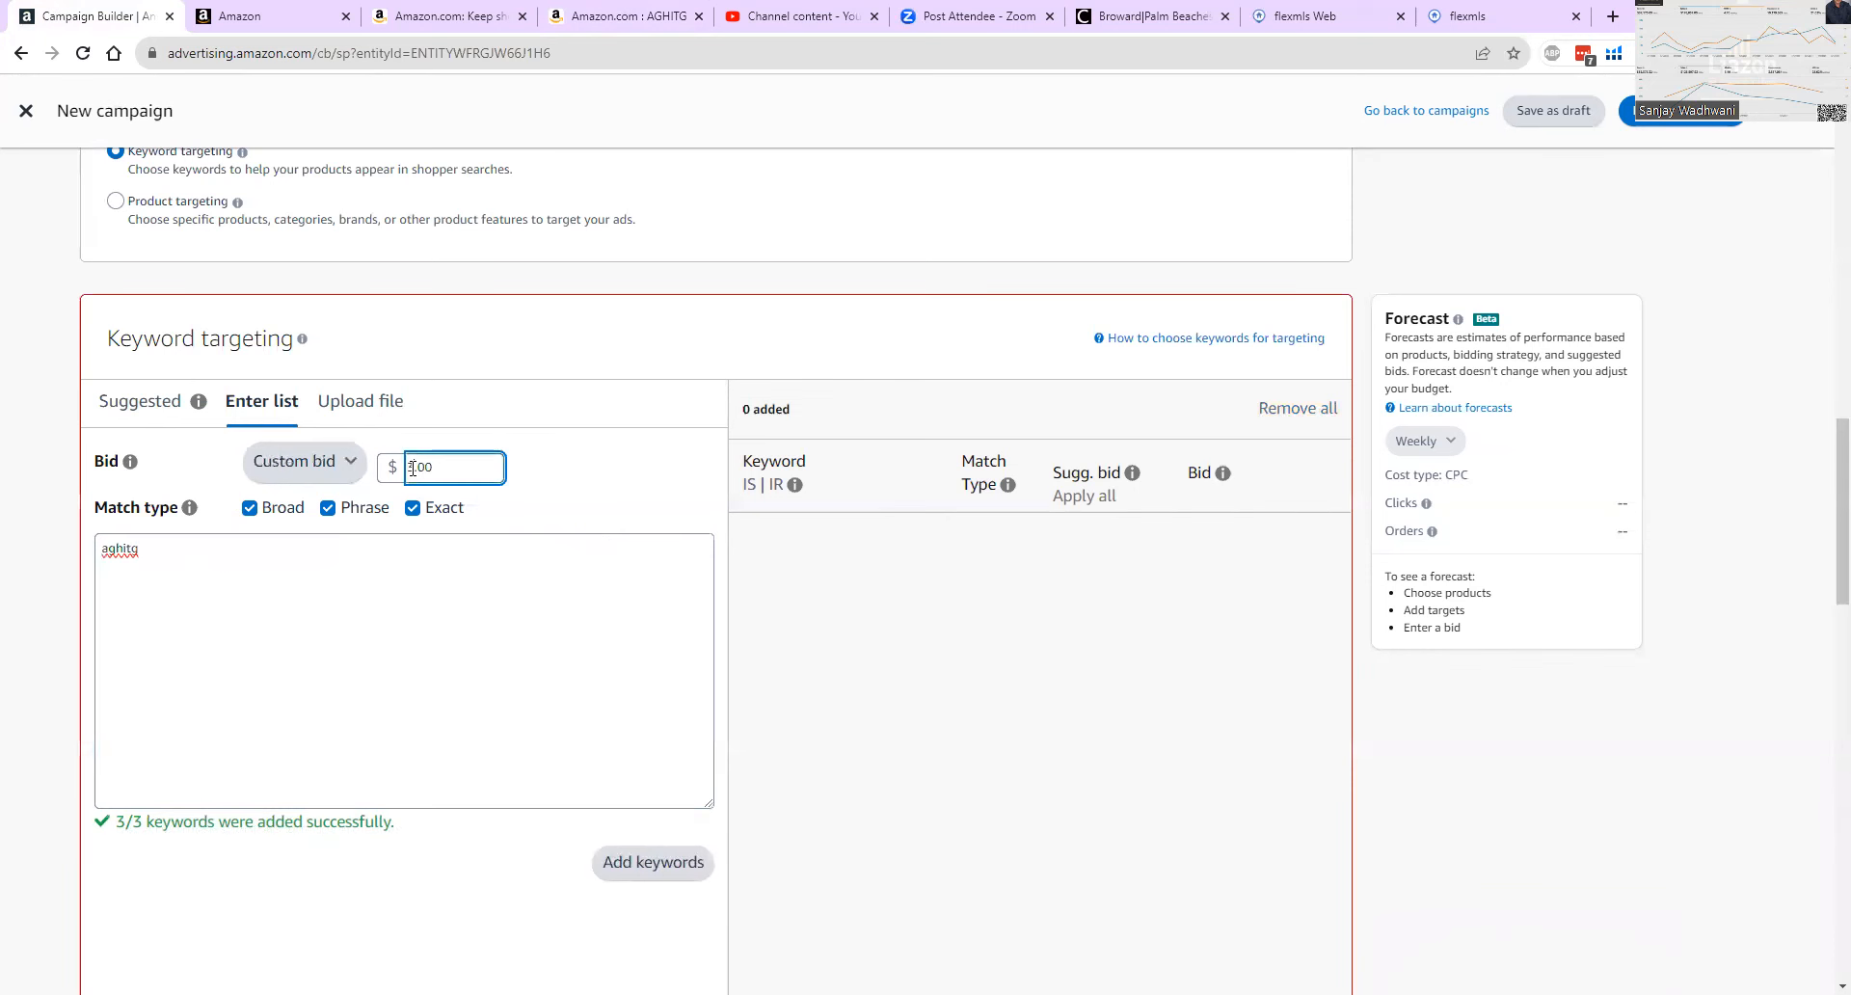
key("BackSpace")
type("1")
left_click(595, 486)
left_click(649, 863)
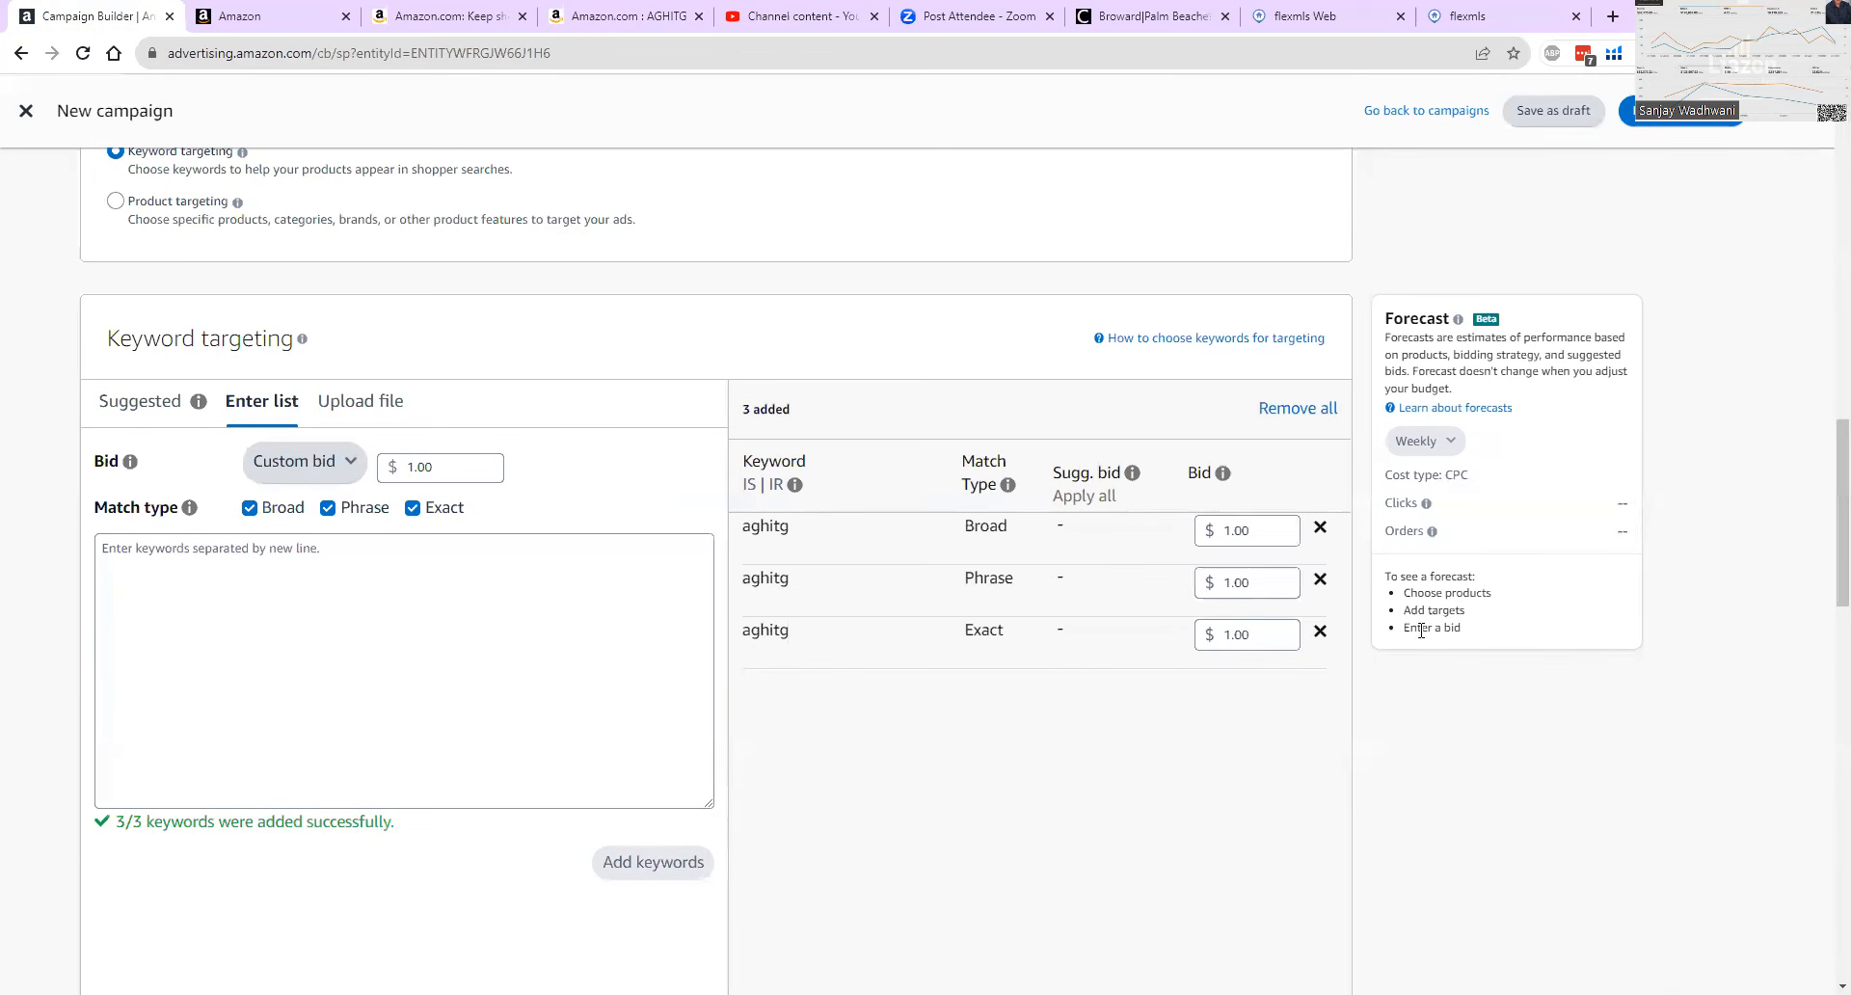
Review the campaign's negative keyword targeting and bidding strategy sections against the added keyword bids.
scroll(1464, 711, "down", 1)
scroll(1463, 710, "down", 9)
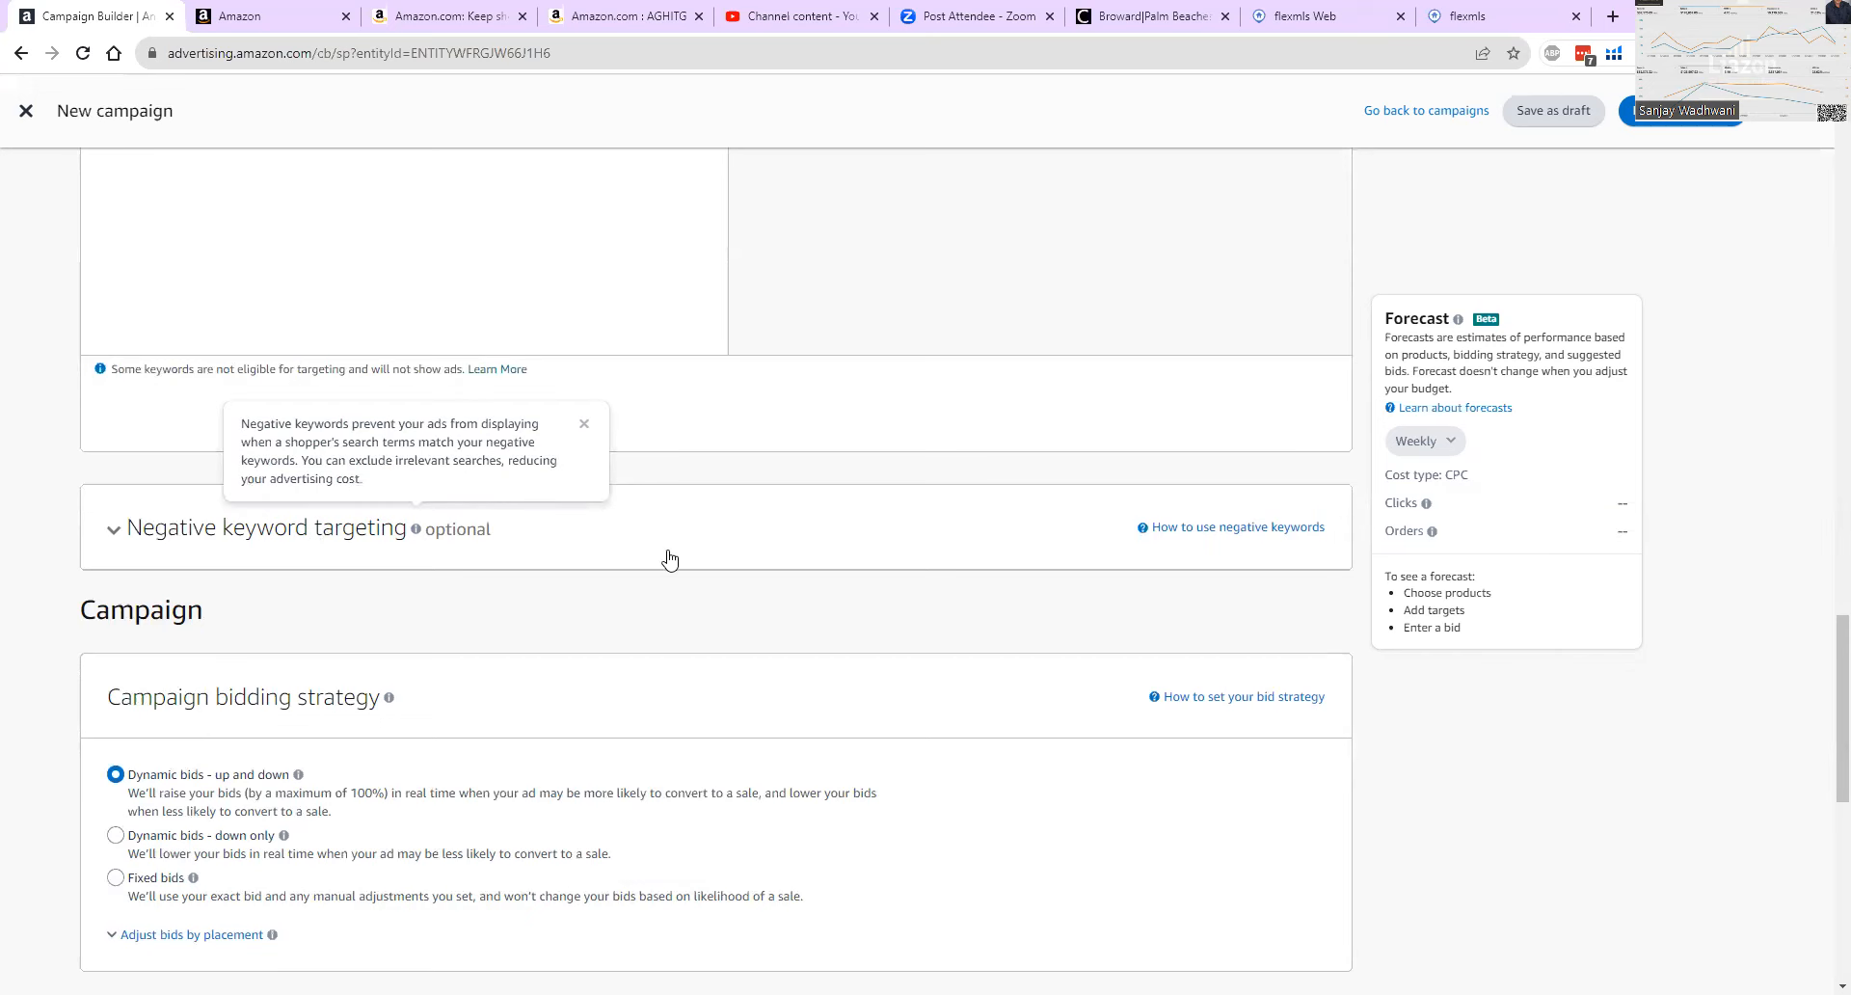
scroll(740, 582, "up", 6)
scroll(755, 582, "up", 3)
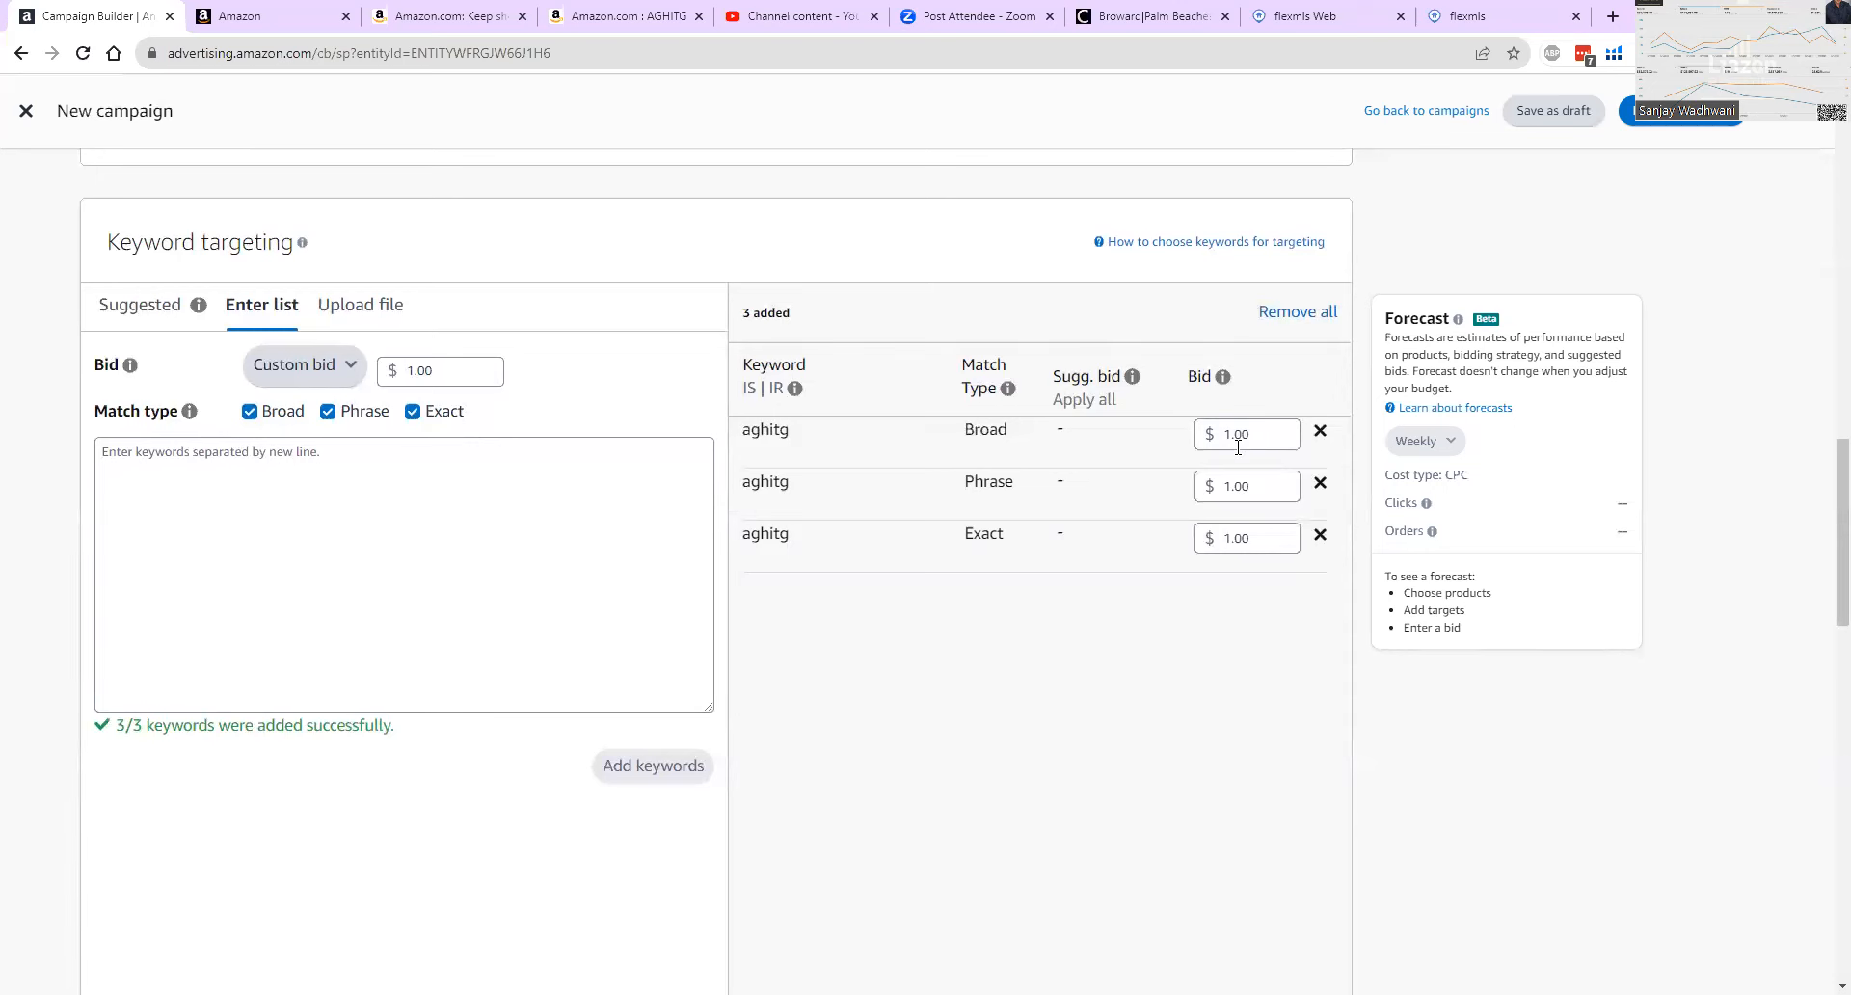
Examine the Amazon results for AGHITG, comparing the sponsored US Energy Products placements with AGHITG's own listings.
left_click(622, 16)
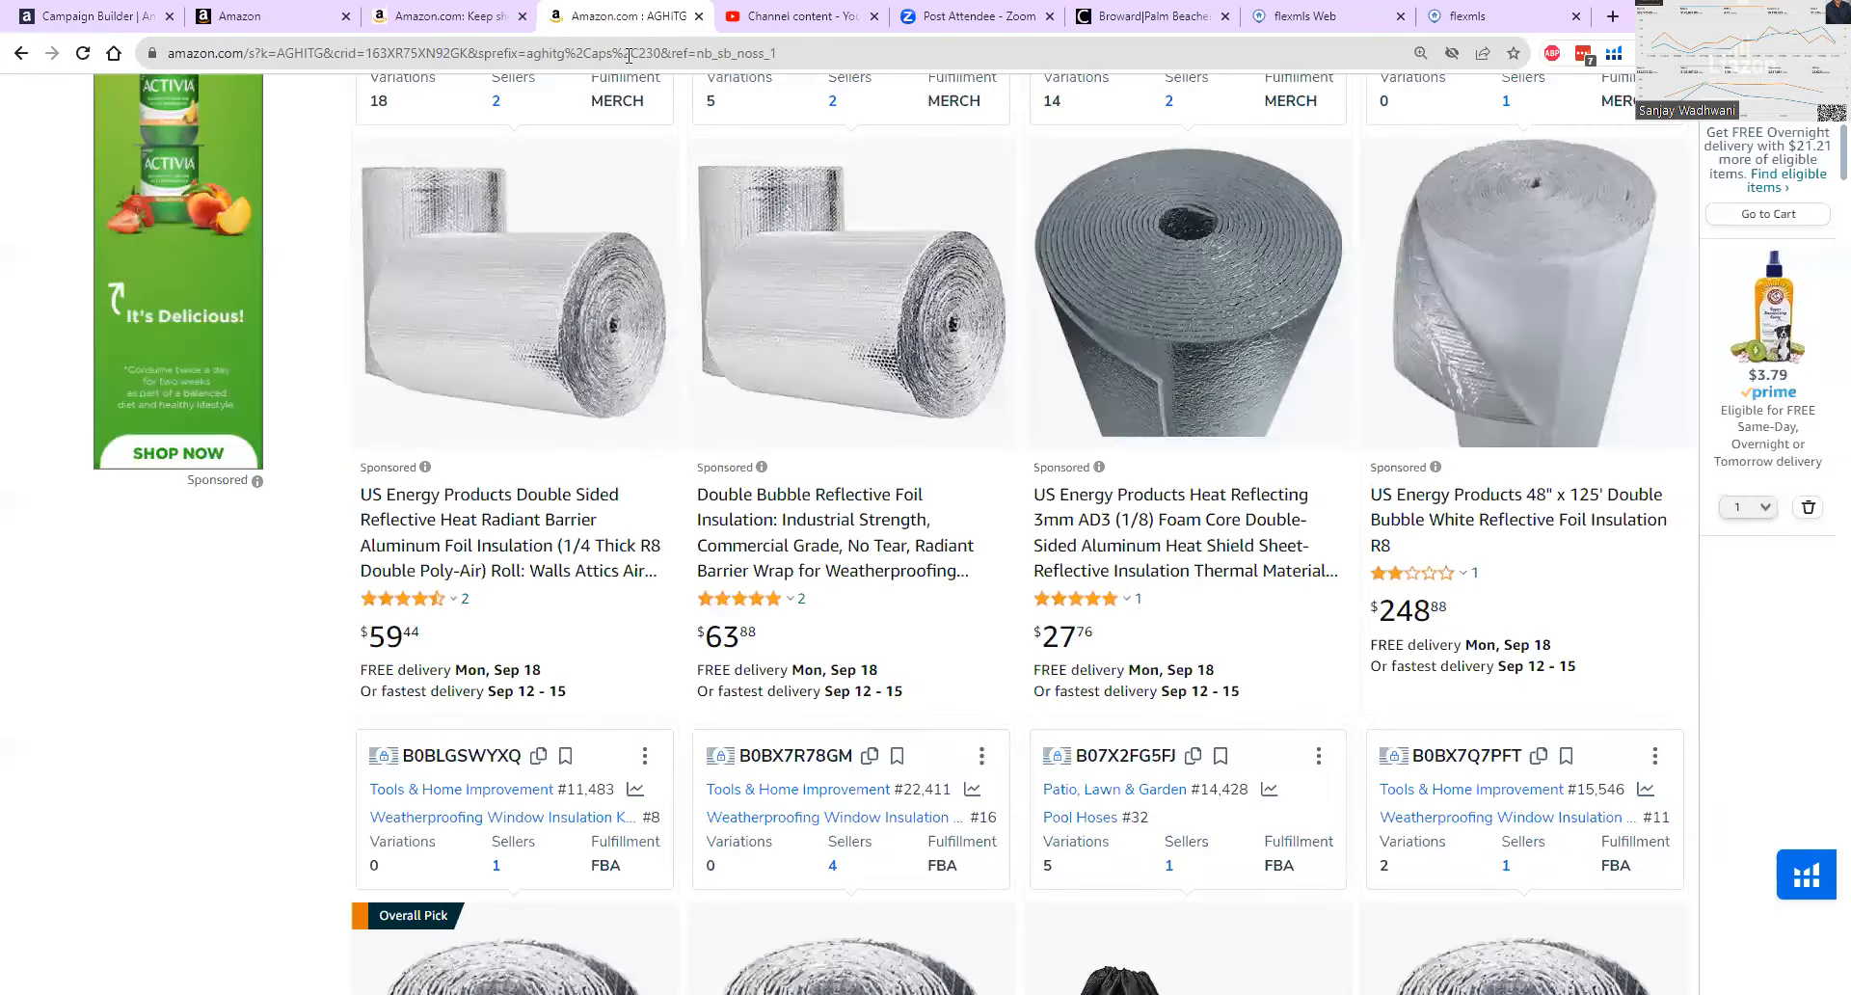
scroll(571, 314, "up", 7)
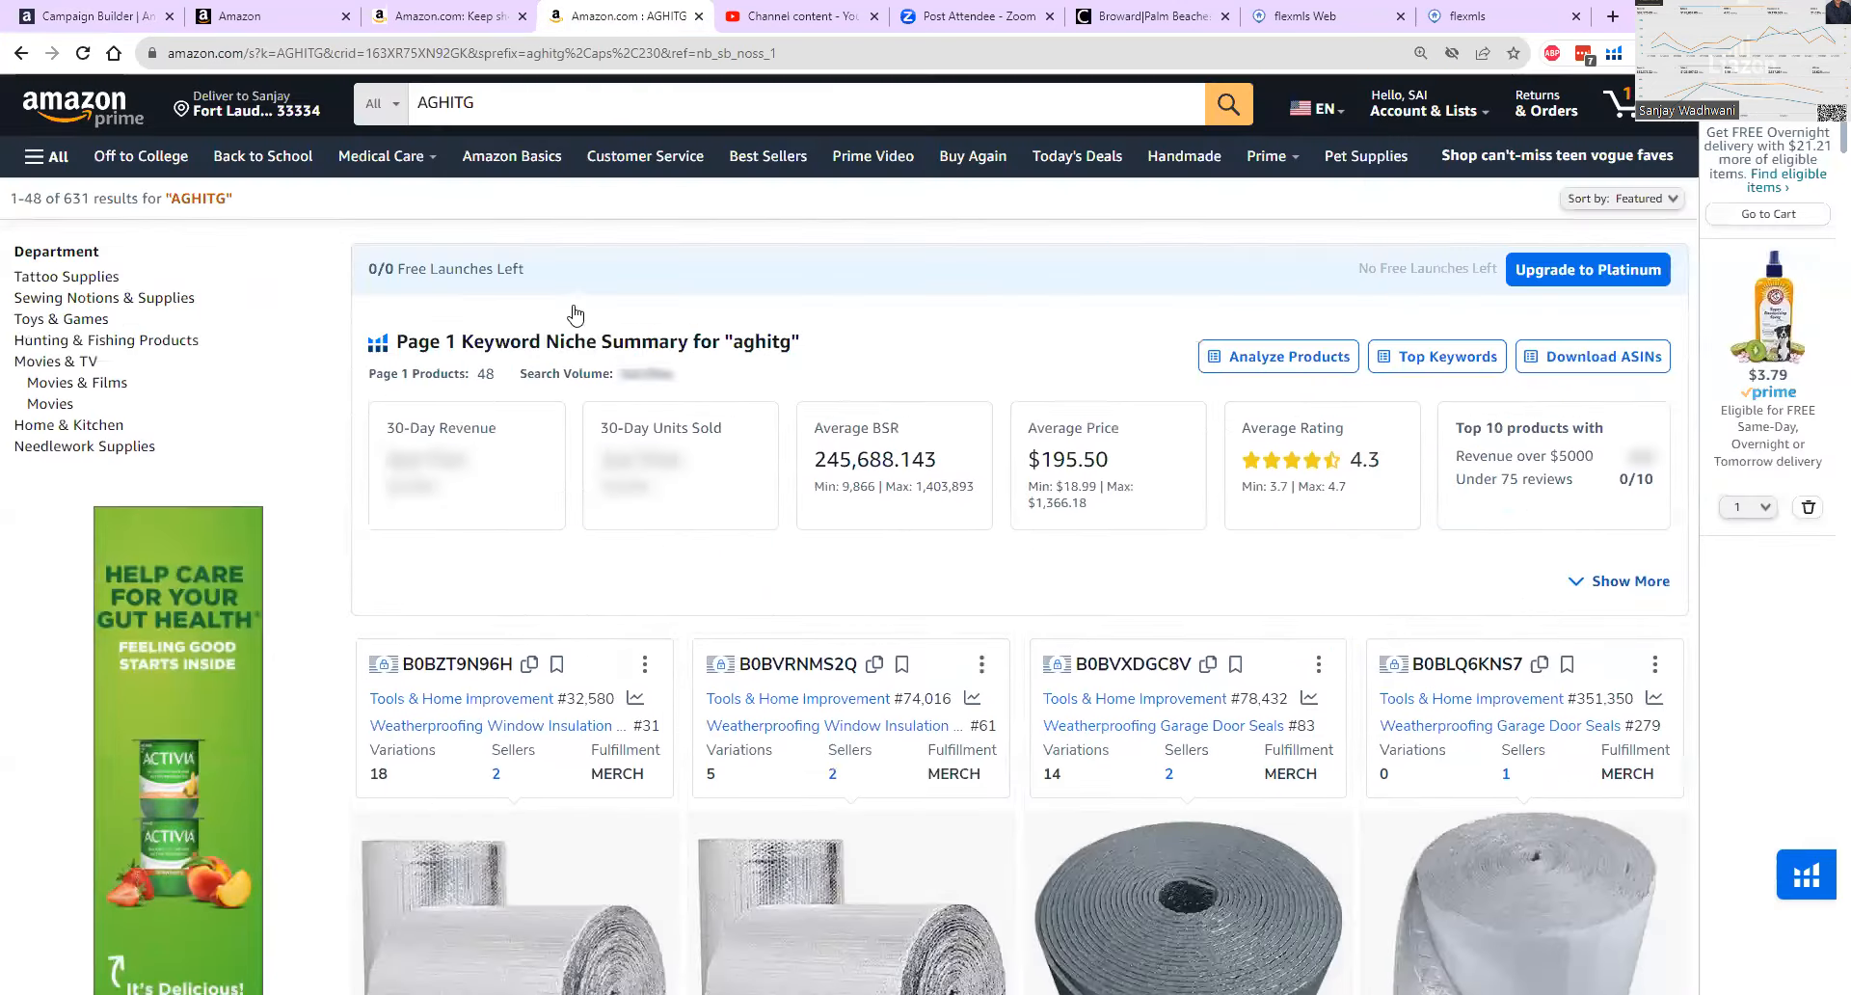
double_click(463, 107)
left_click(497, 107)
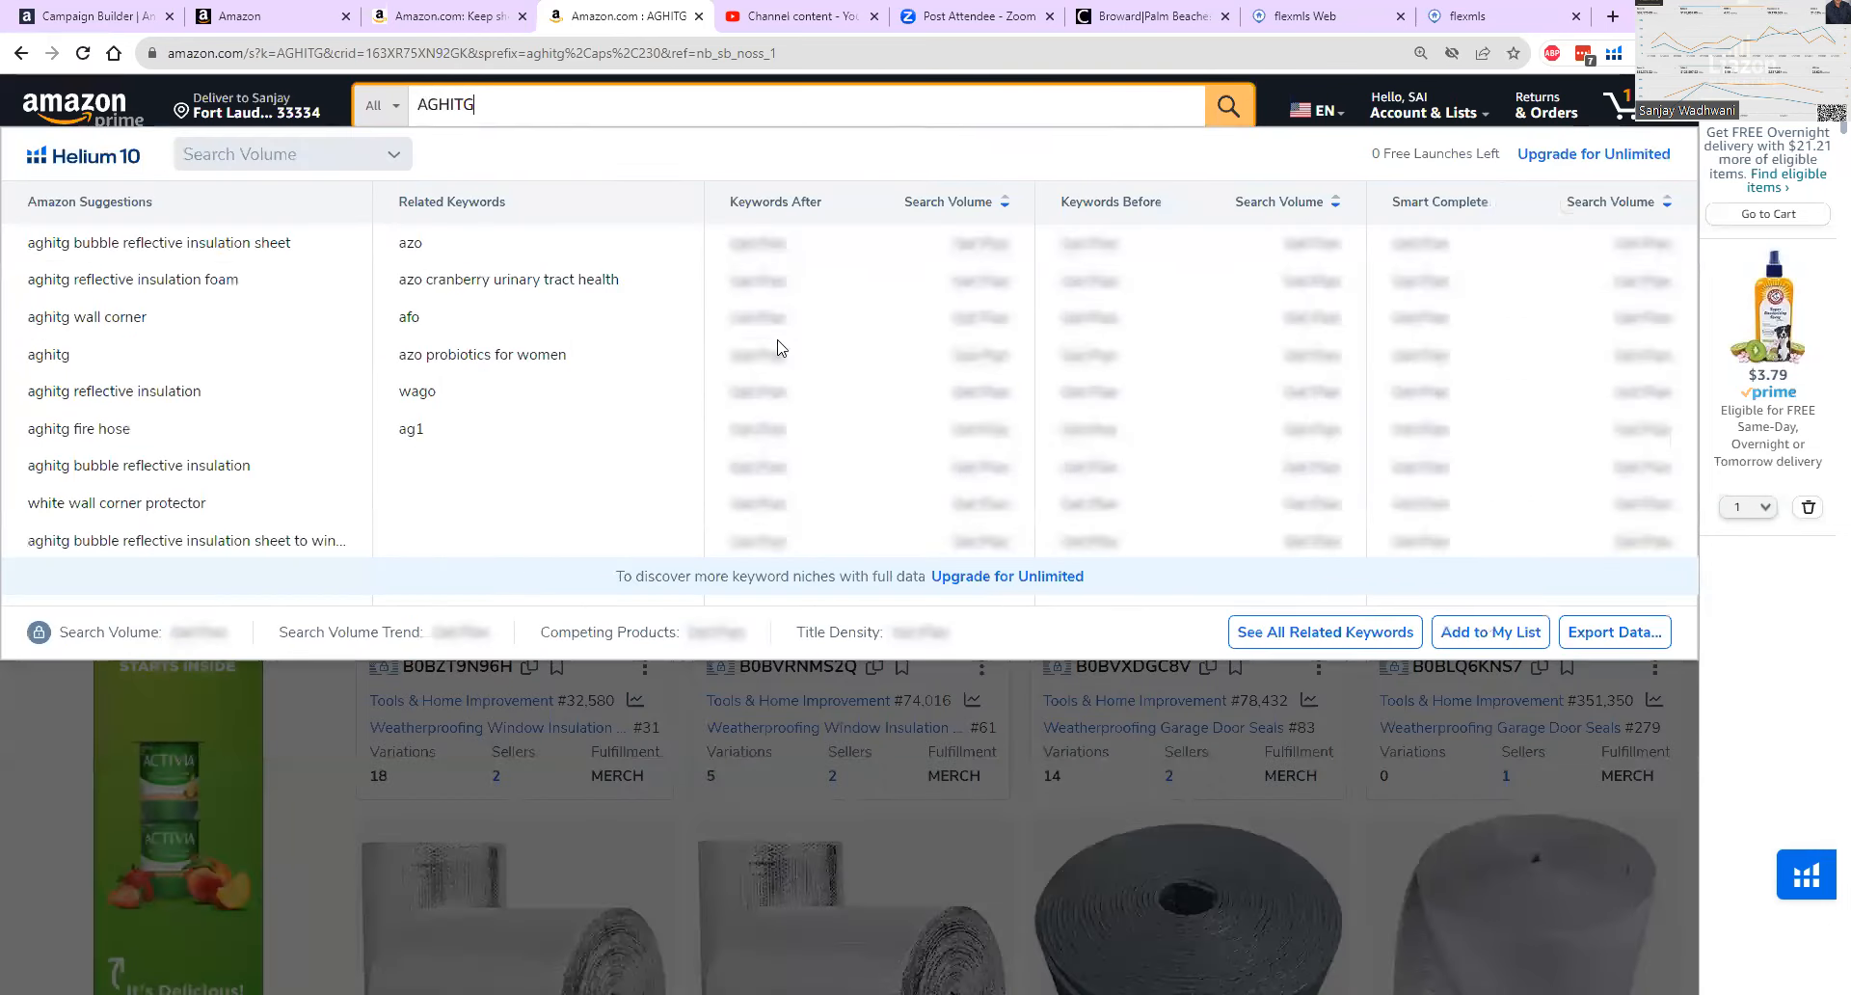
left_click(1694, 712)
scroll(445, 733, "down", 2)
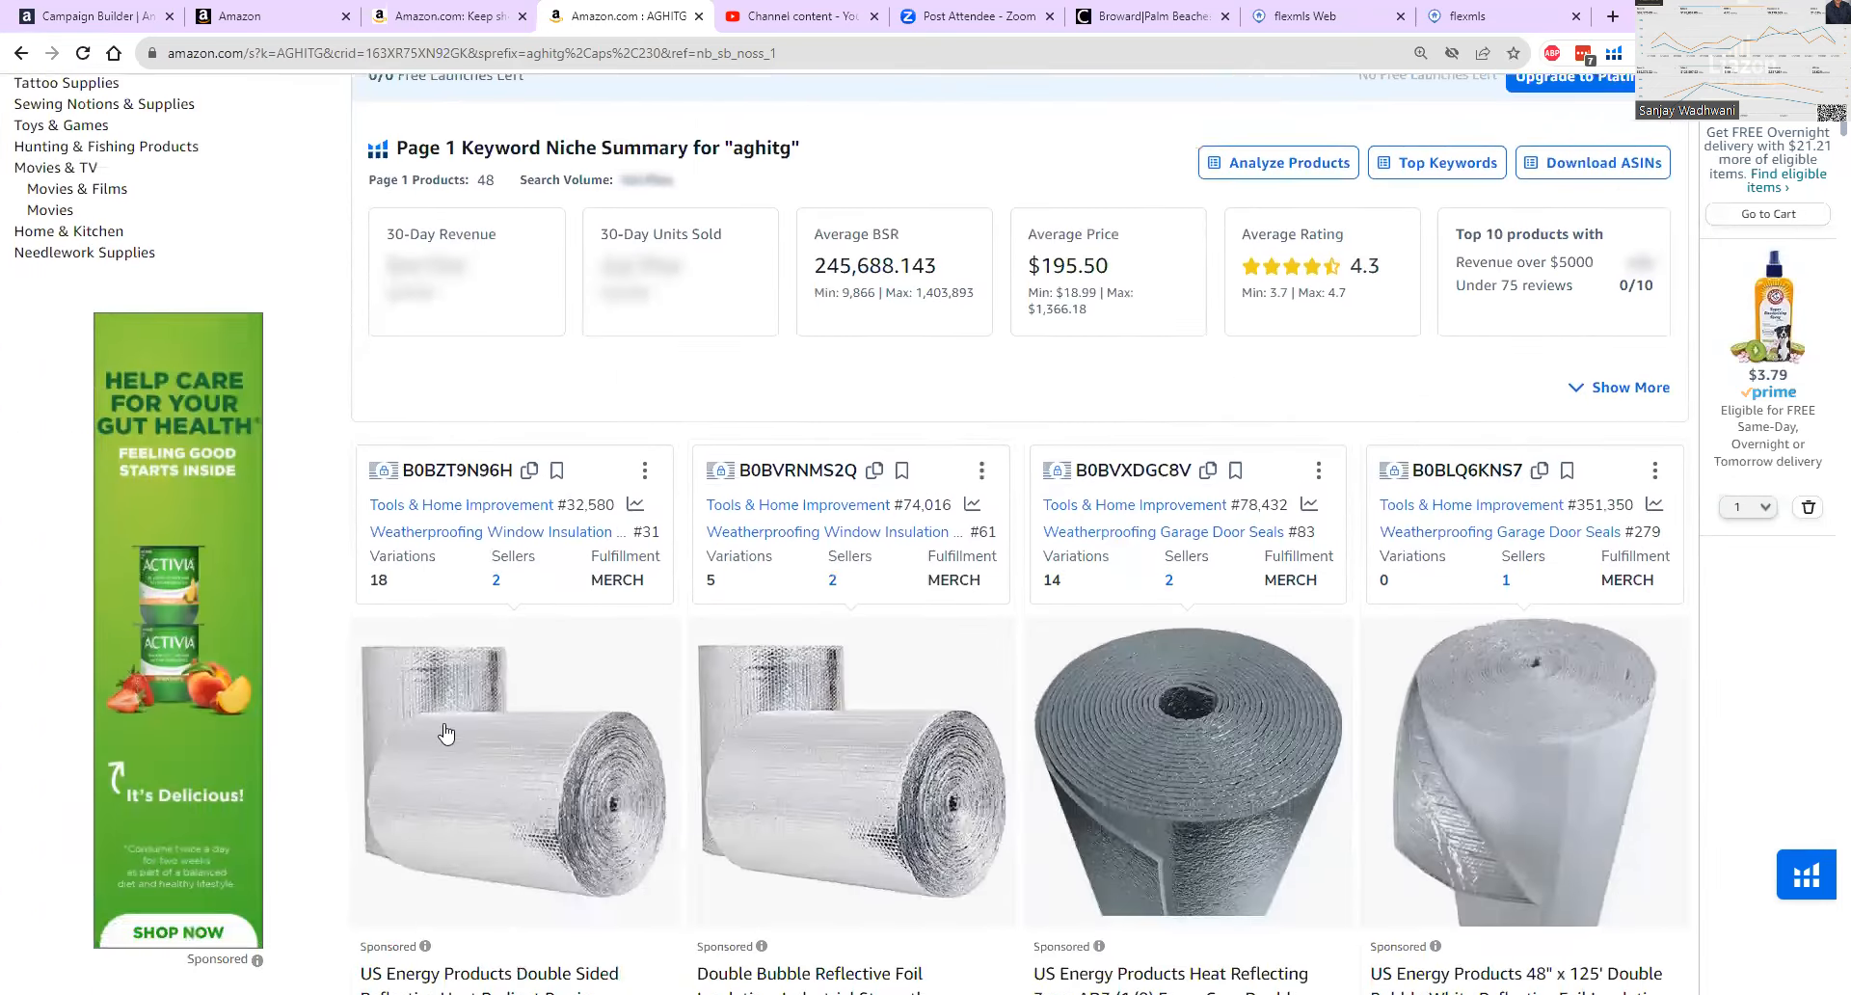
scroll(445, 733, "down", 1)
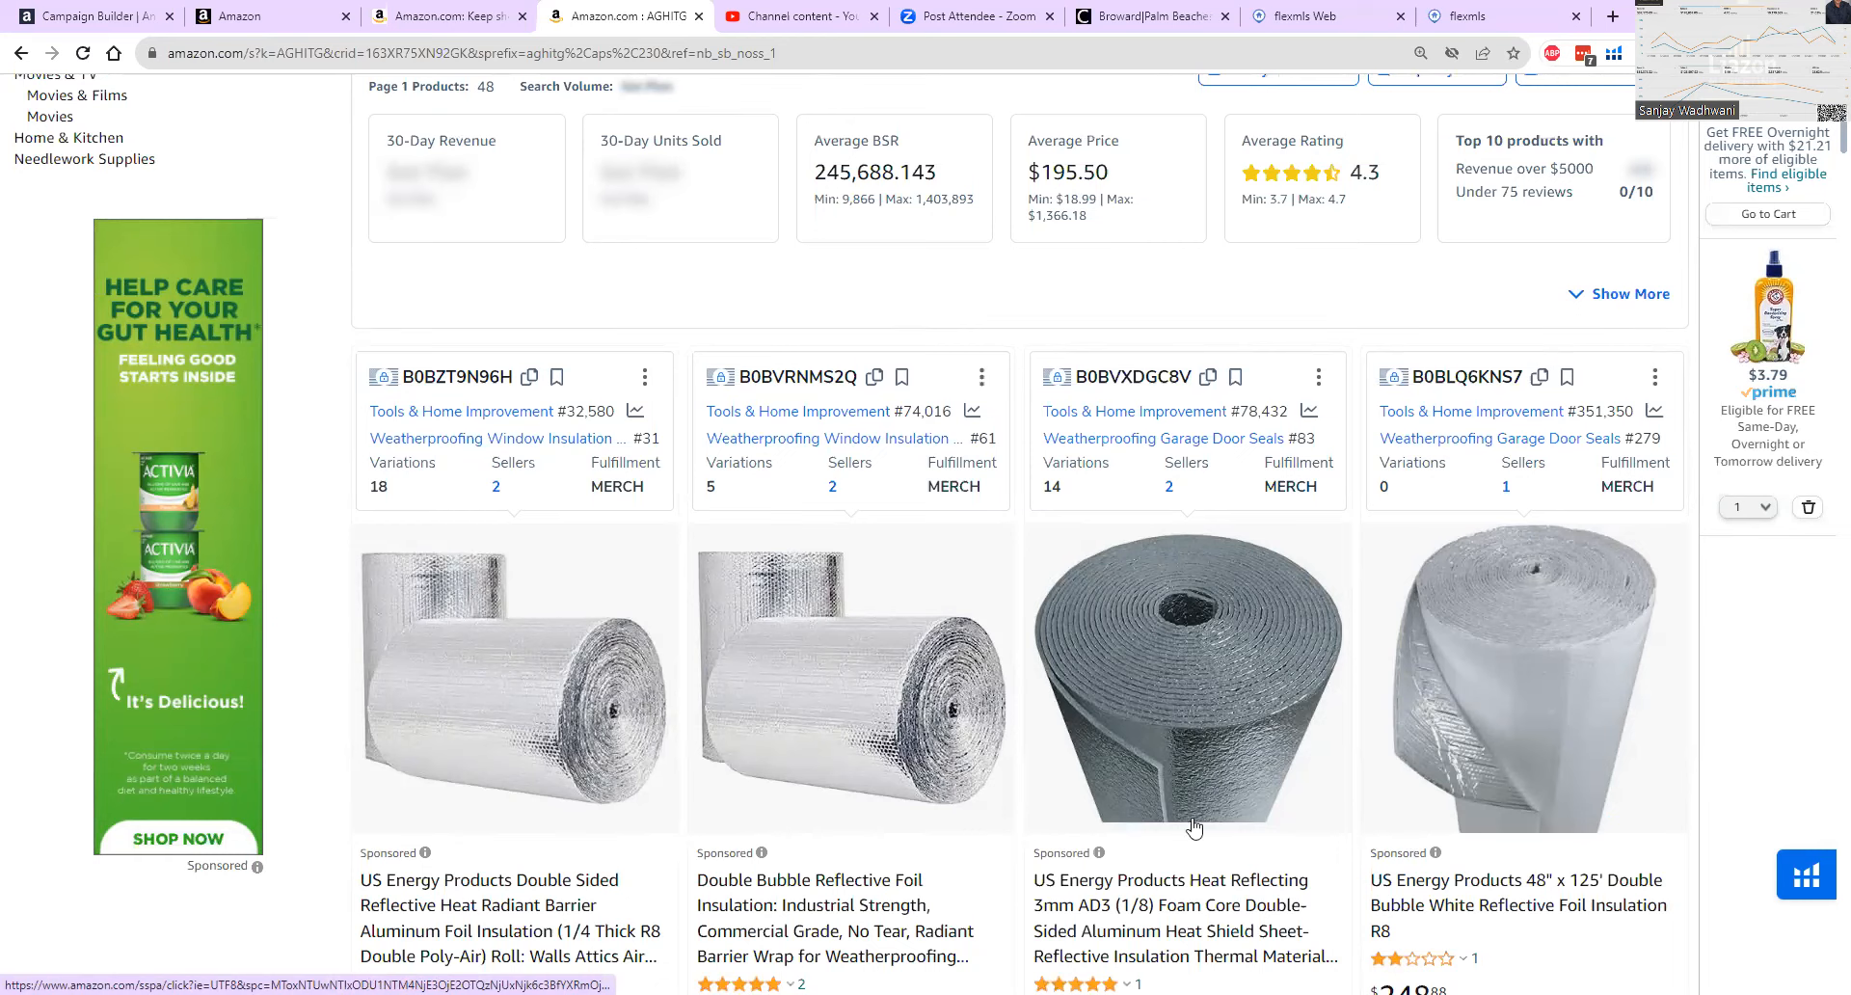
scroll(1186, 801, "down", 2)
scroll(464, 829, "down", 6)
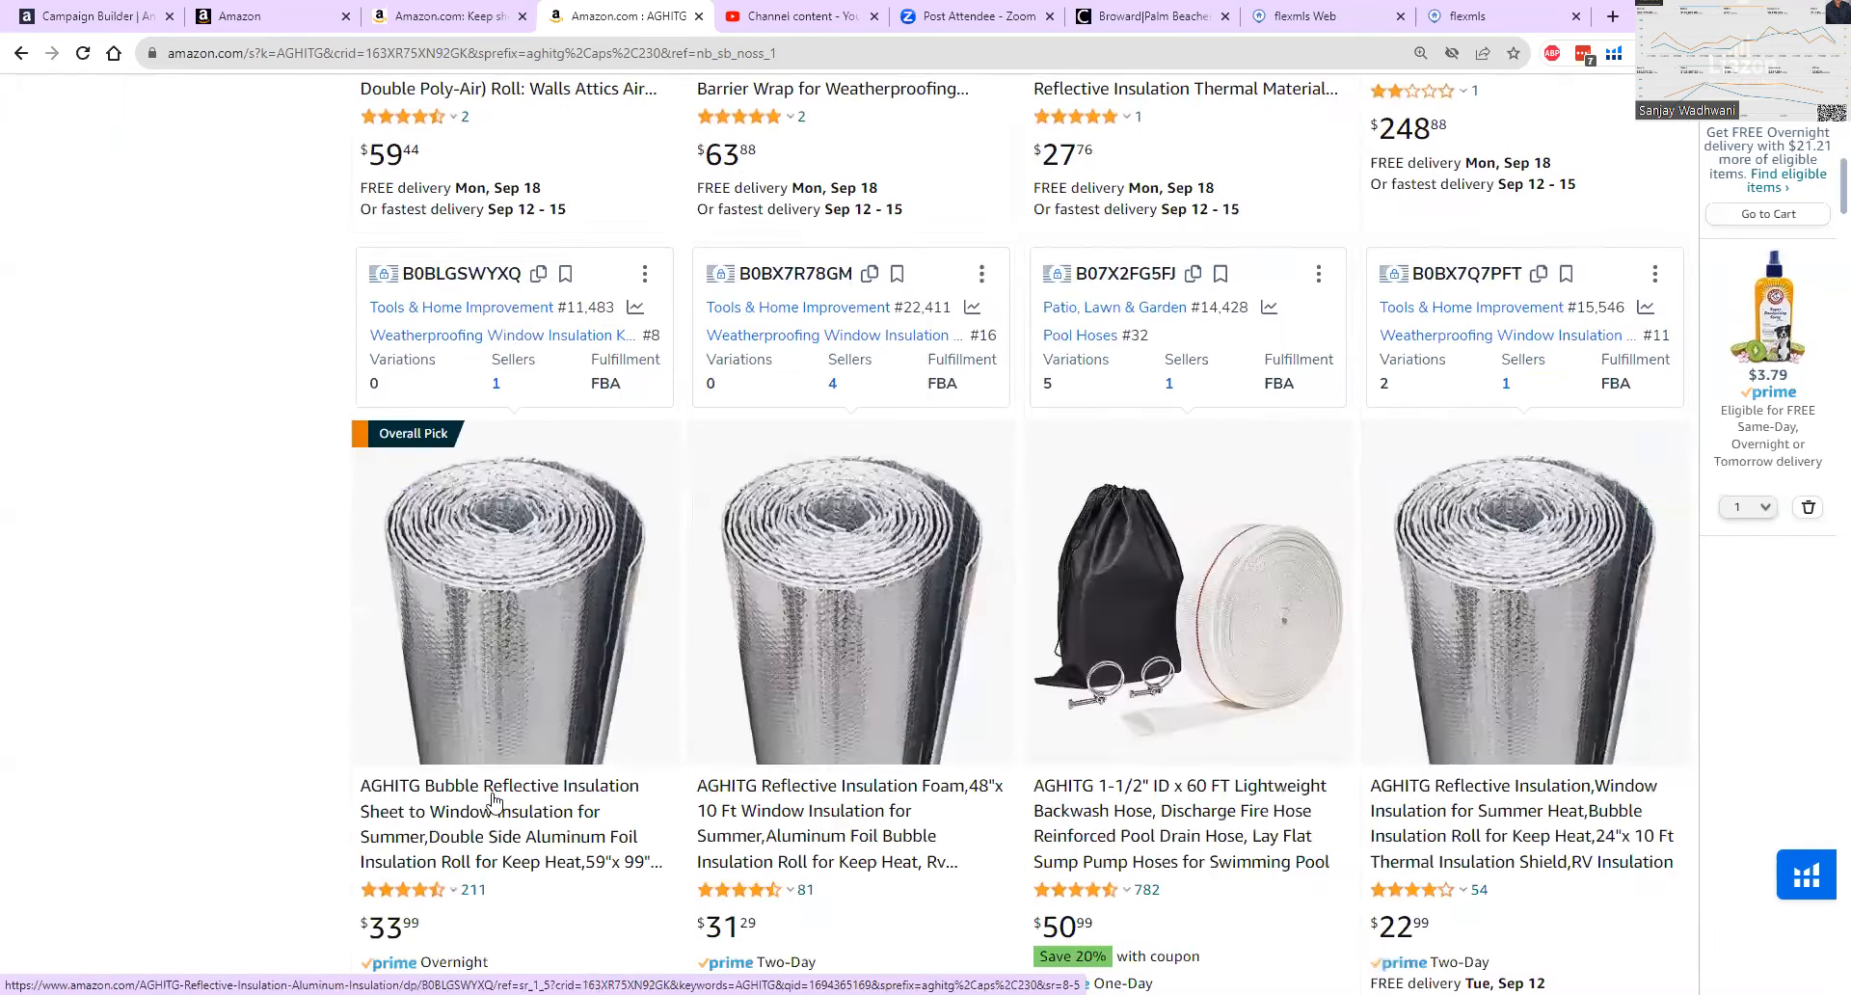
scroll(494, 789, "down", 3)
scroll(506, 584, "up", 5)
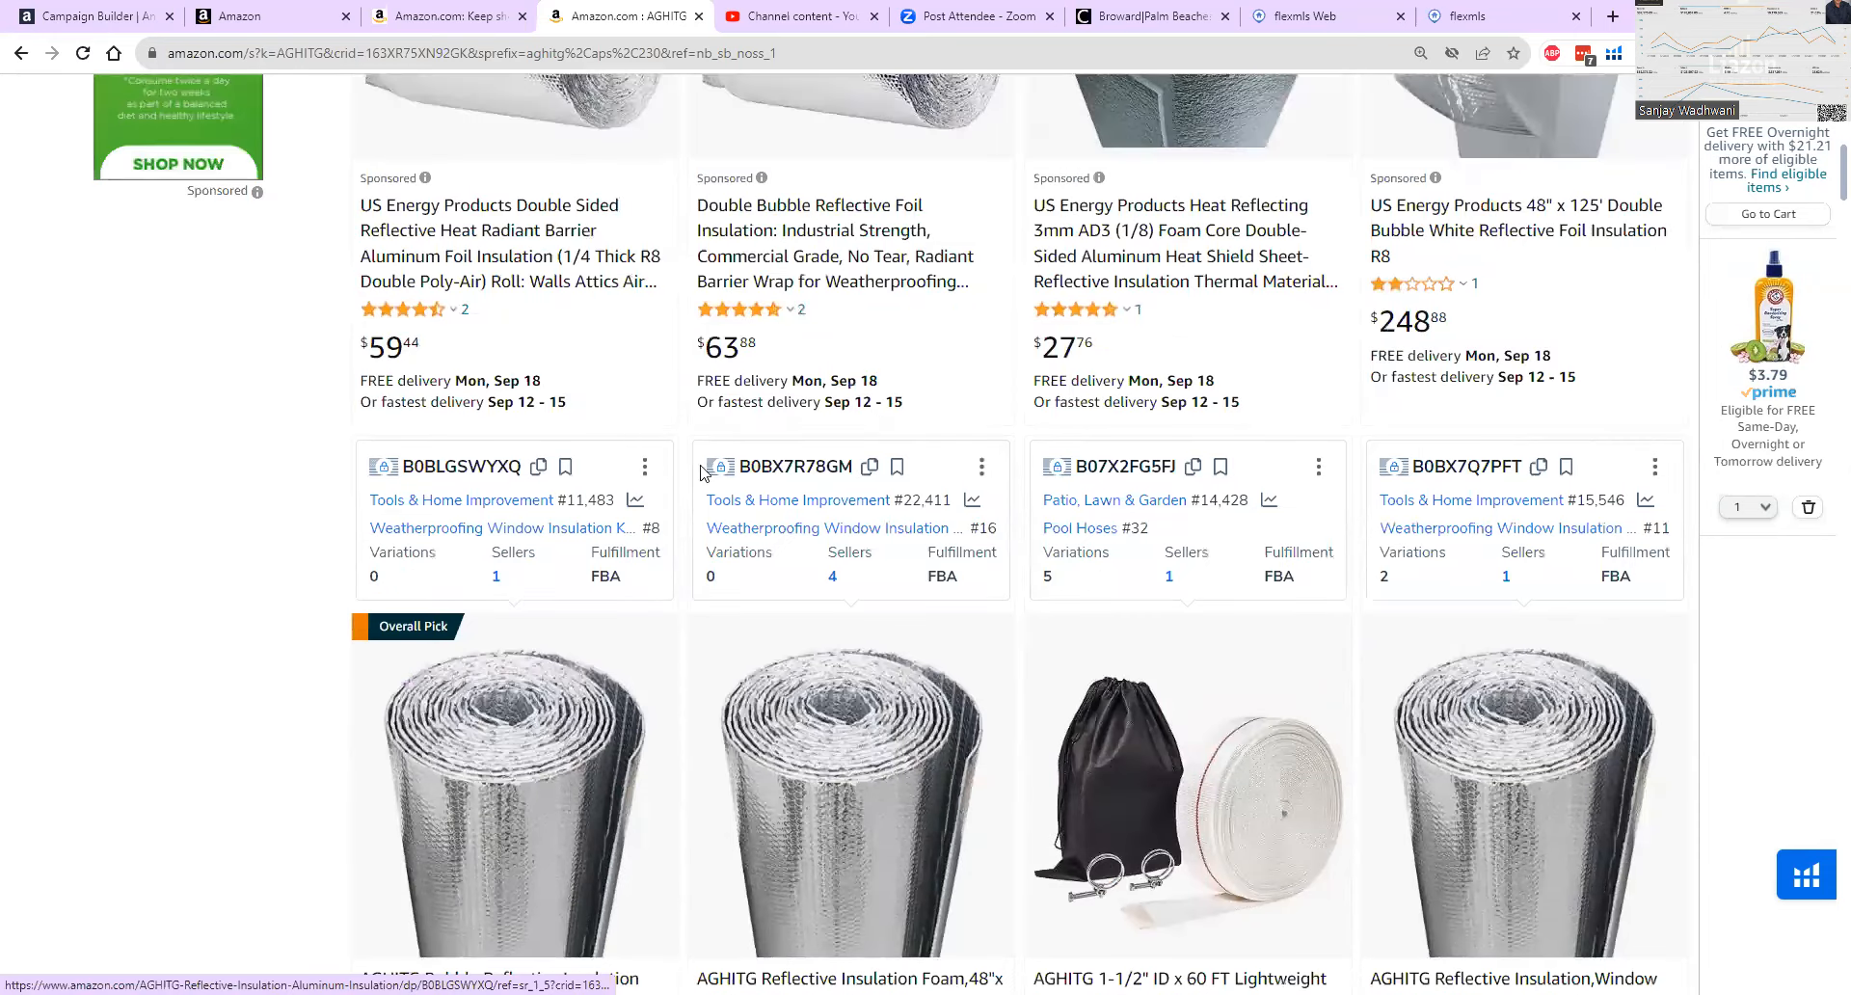
scroll(1369, 482, "up", 3)
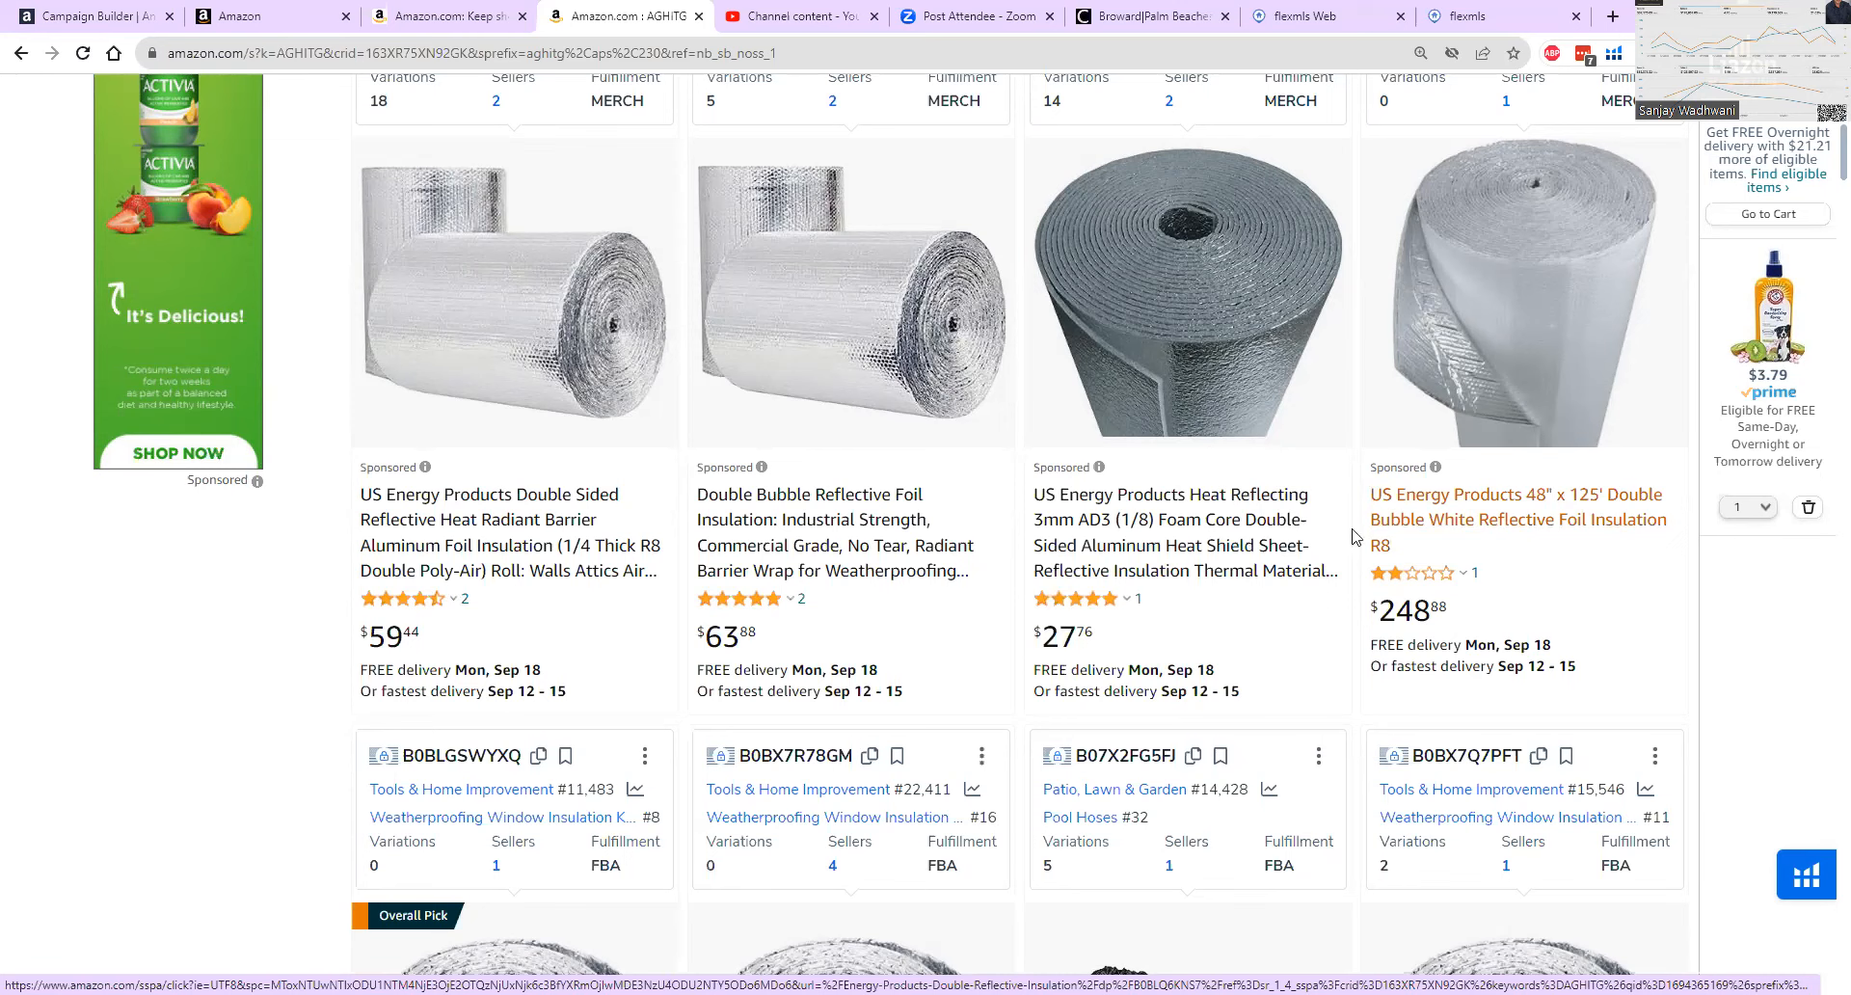
Return to the campaign builder and set the custom keyword bid to $1.25.
left_click(90, 14)
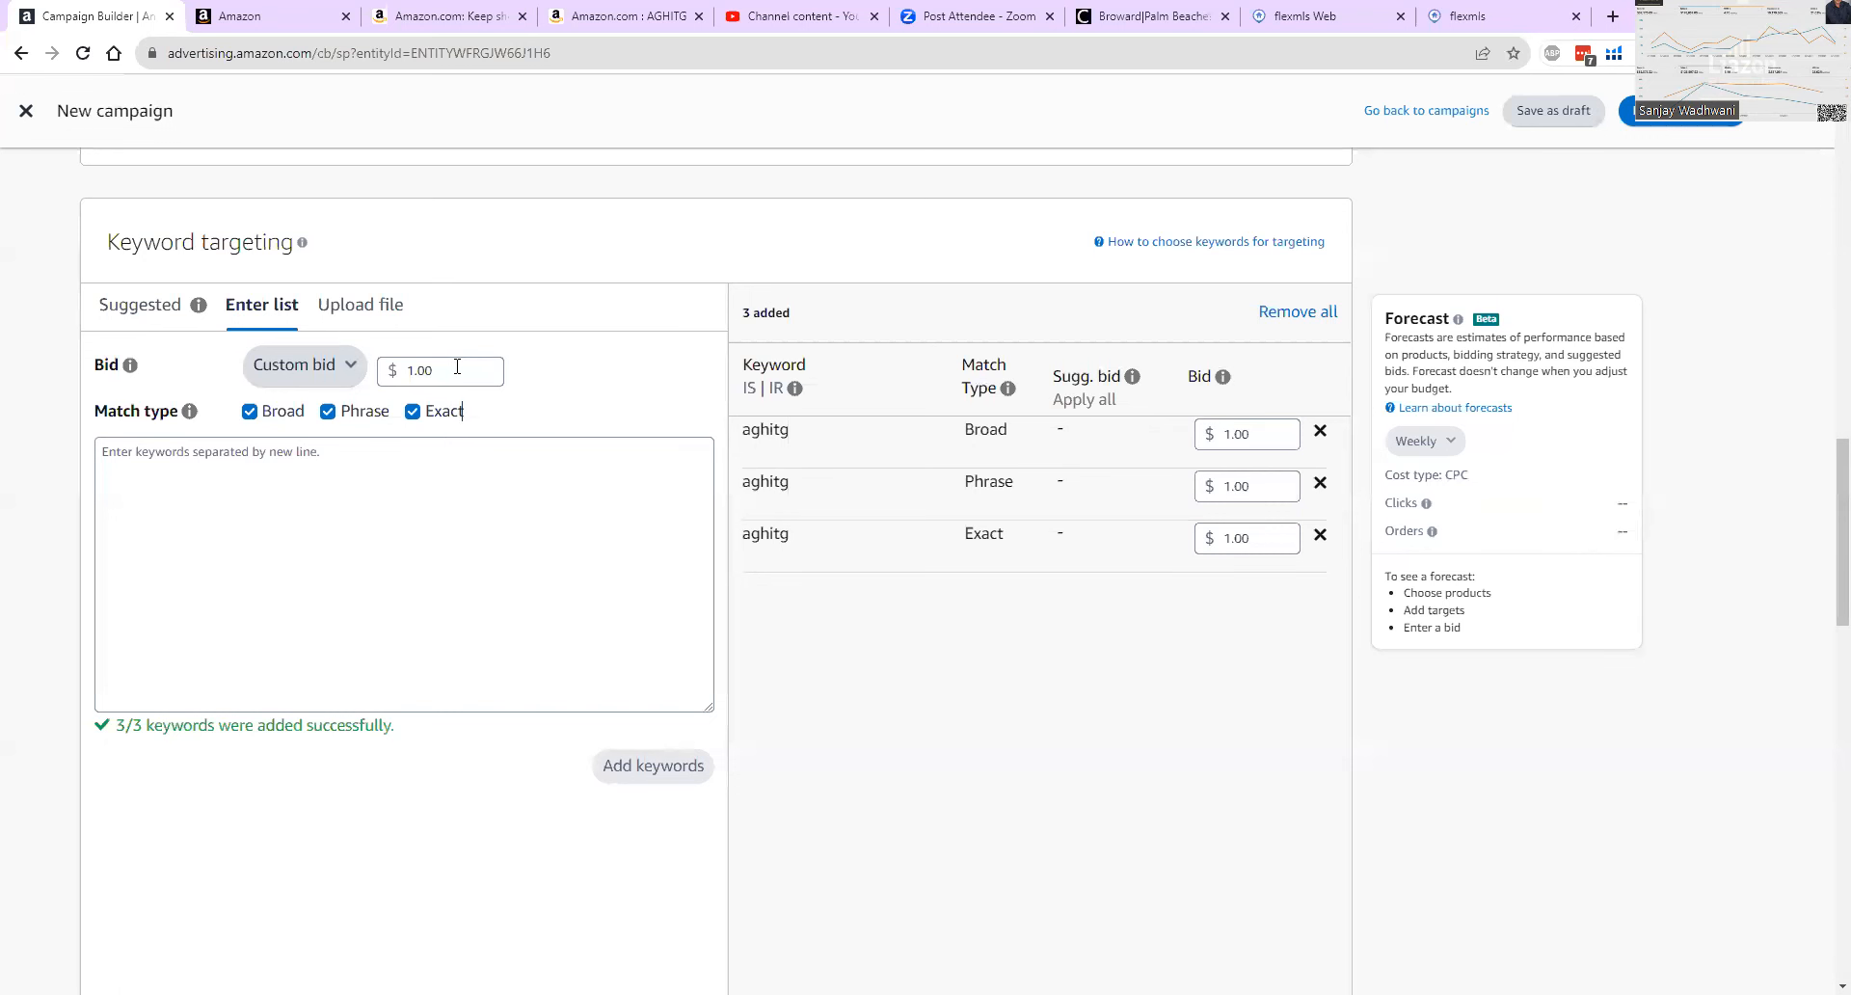
left_click(456, 367)
key("BackSpace")
key("BackSpace")
type("25")
left_click(574, 374)
Copy the phrase "AGHITG Bubble Reflective Insulation Sheet" from the title of AGHITG's Overall Pick listing in the Amazon results.
left_click(625, 16)
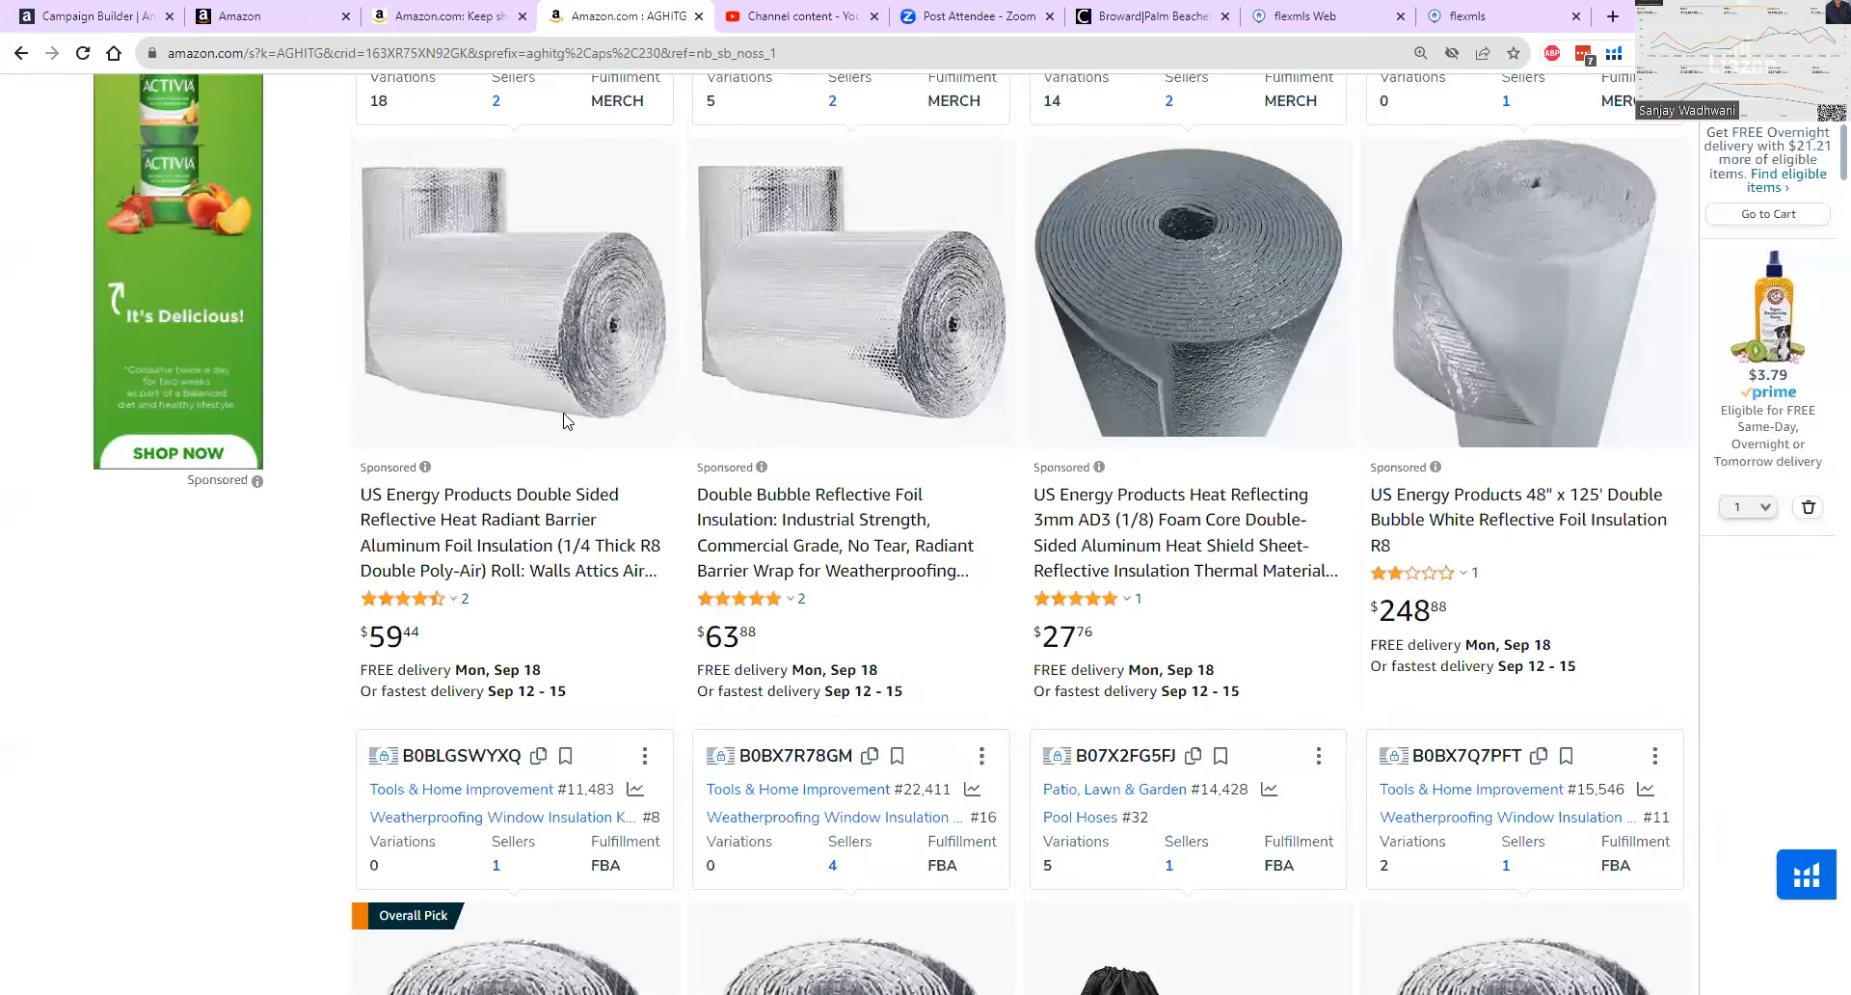
scroll(897, 579, "down", 6)
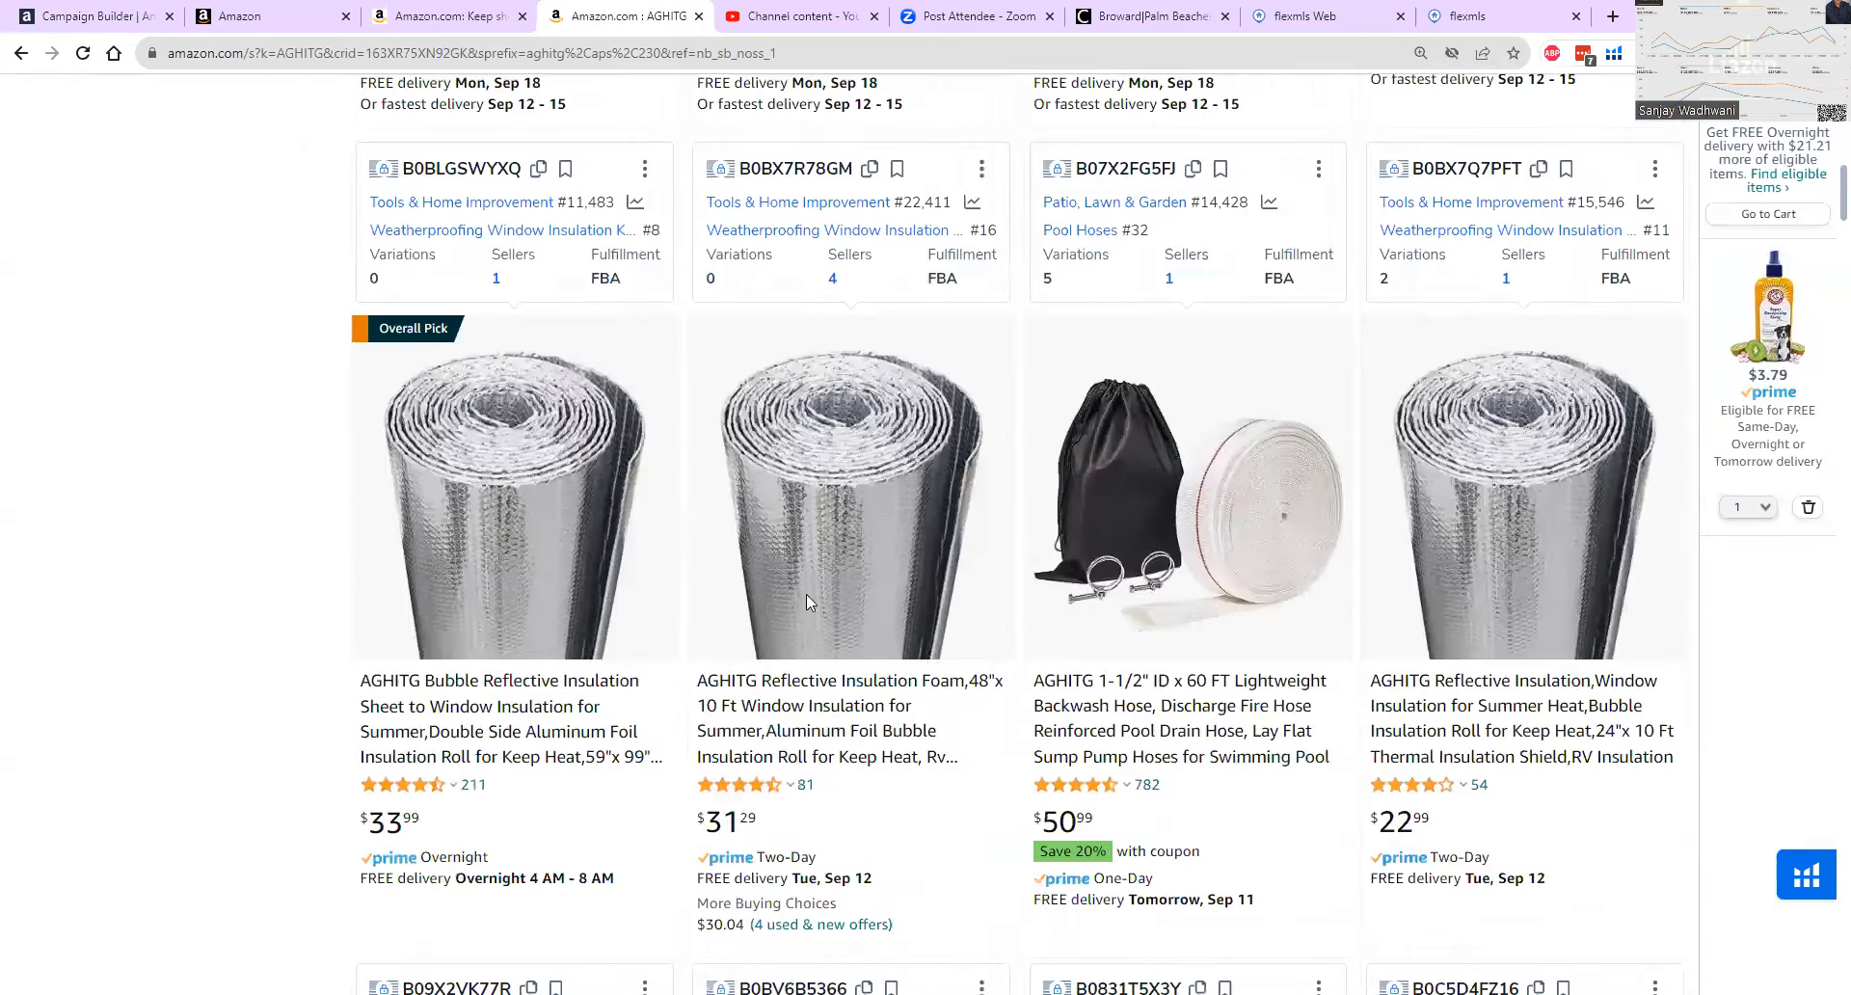
scroll(806, 594, "down", 3)
left_click_drag(358, 401, 405, 427)
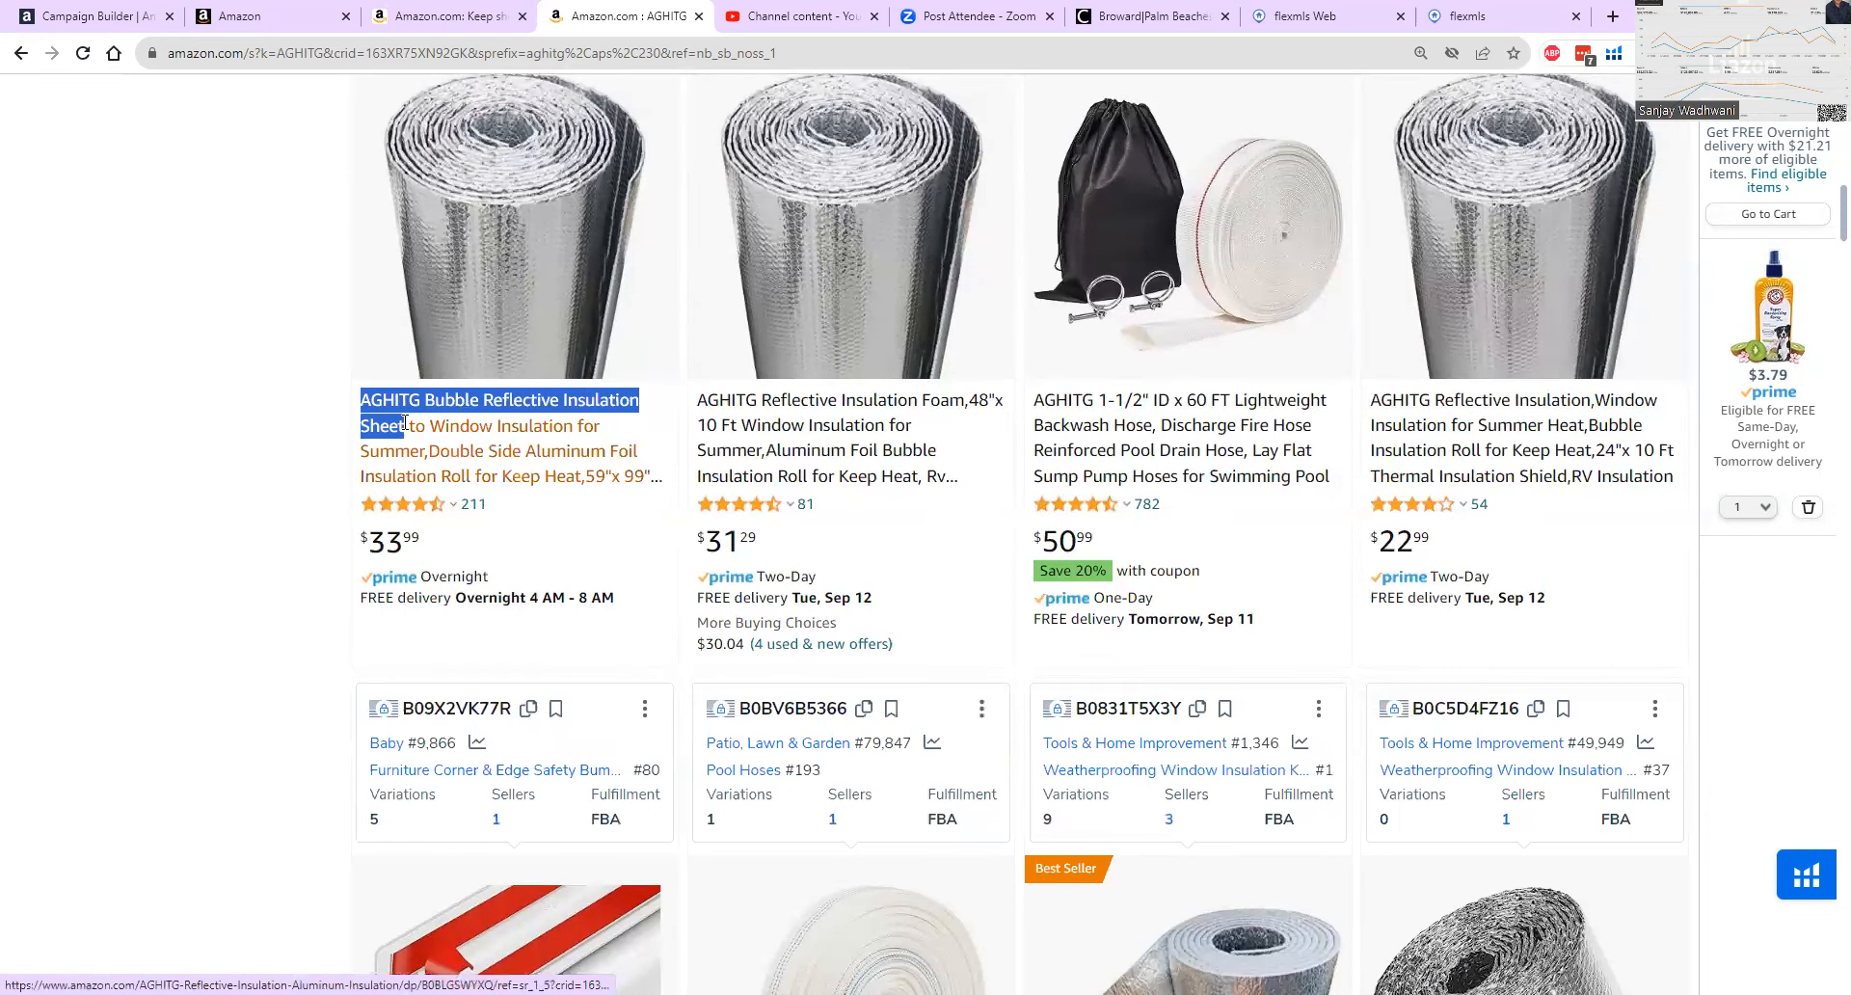
right_click(458, 403)
left_click(516, 542)
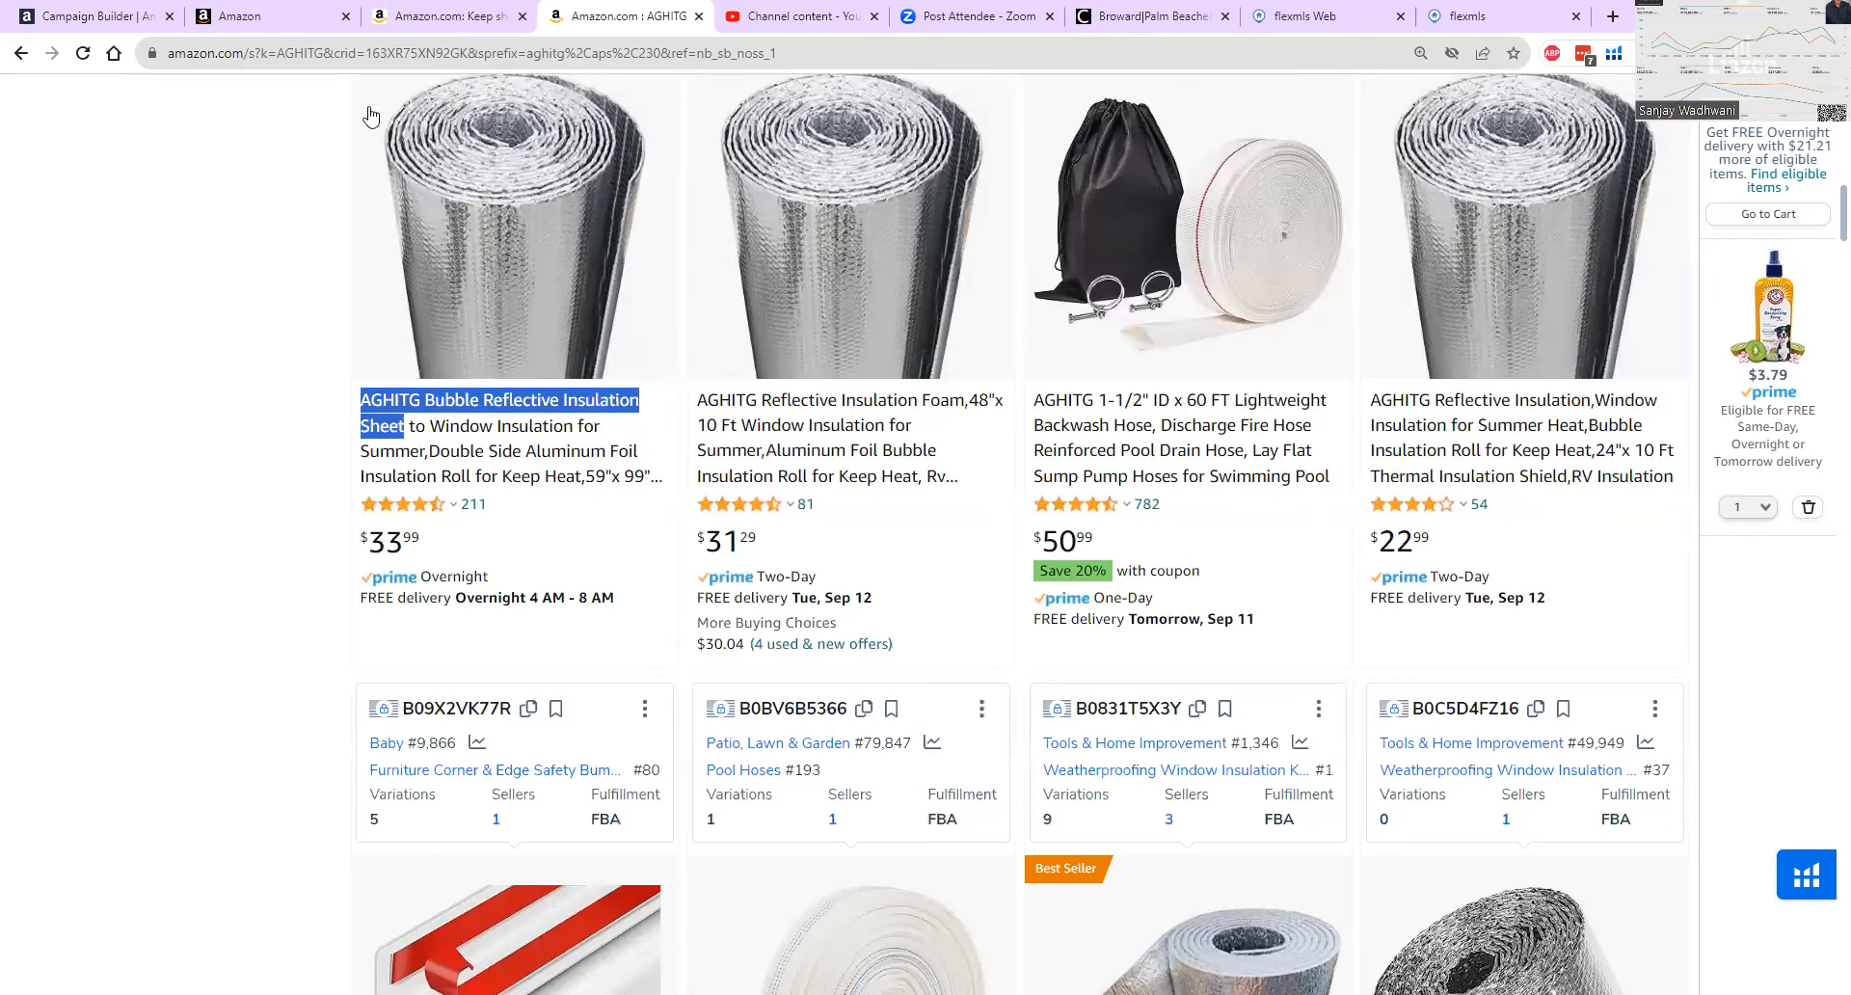
Add "AGHITG Bubble Reflective Insulation Sheet" to the campaign as a broad, phrase and exact keyword target.
left_click(115, 17)
left_click(310, 482)
right_click(311, 482)
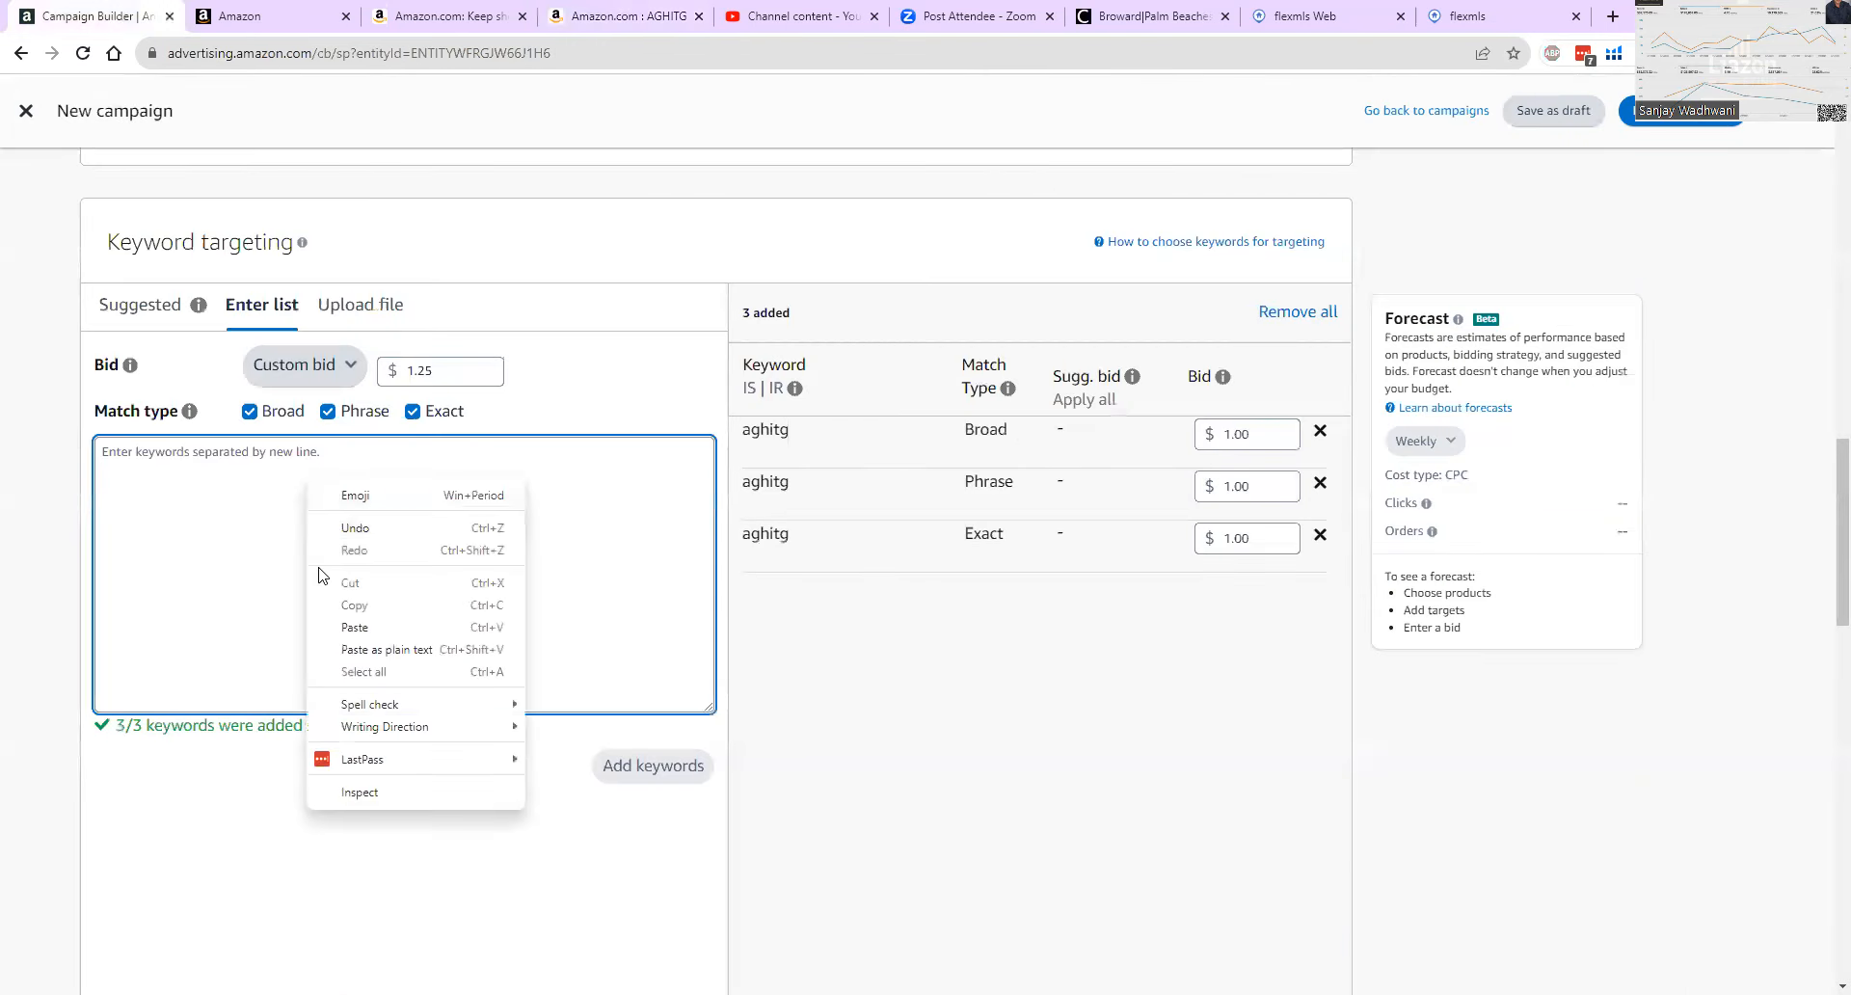
left_click(337, 620)
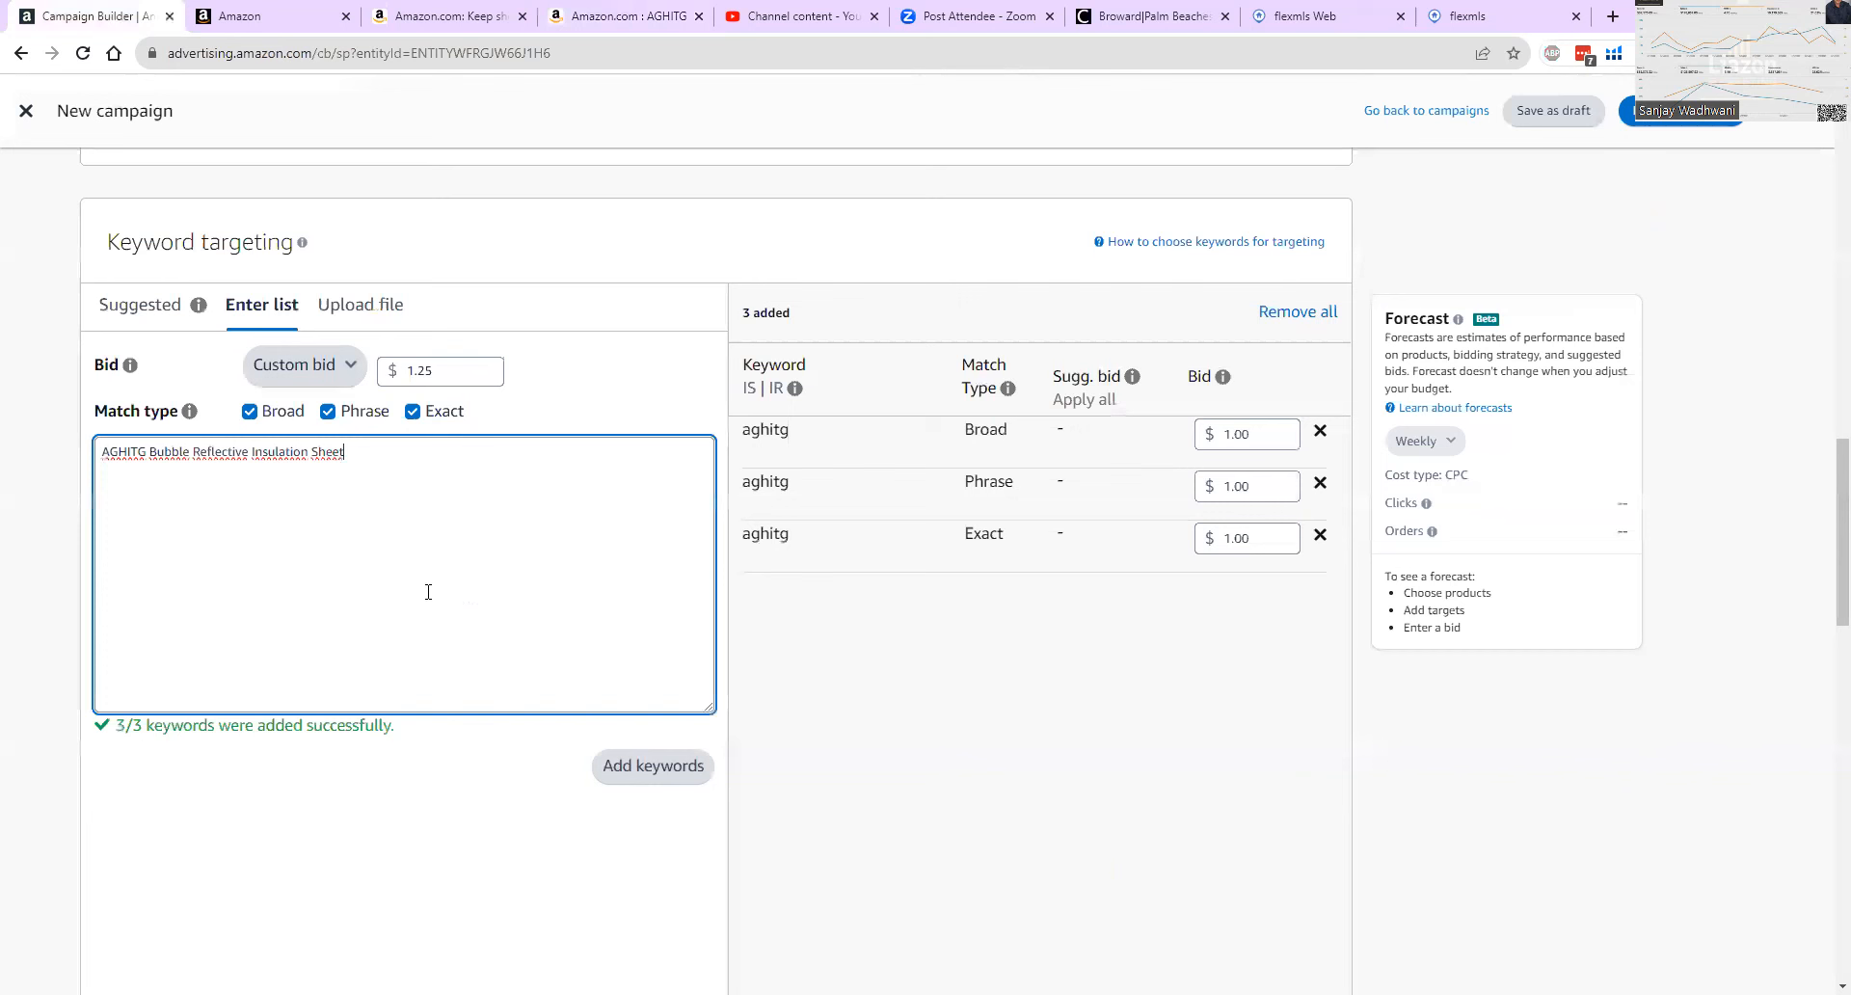
left_click(649, 769)
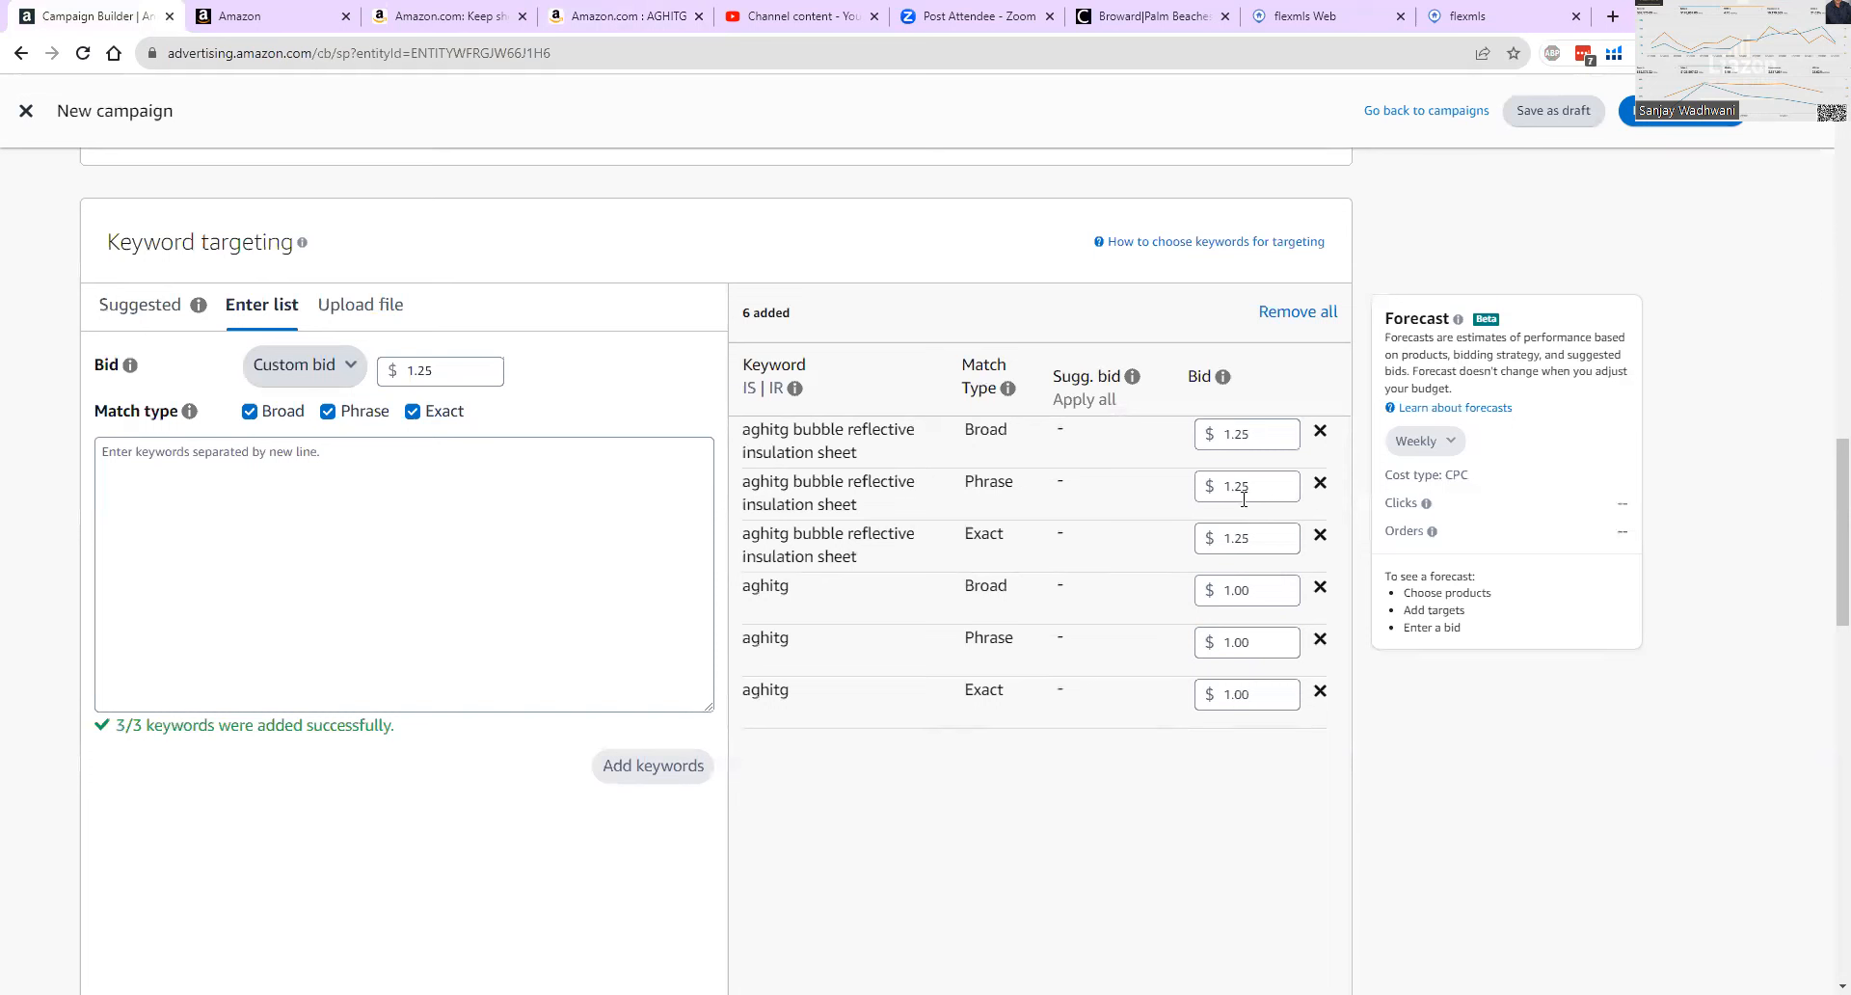
Search Amazon for "AGHITG Bubble Reflective Insulation Sheet" in place of the AGHITG brand search.
left_click(652, 17)
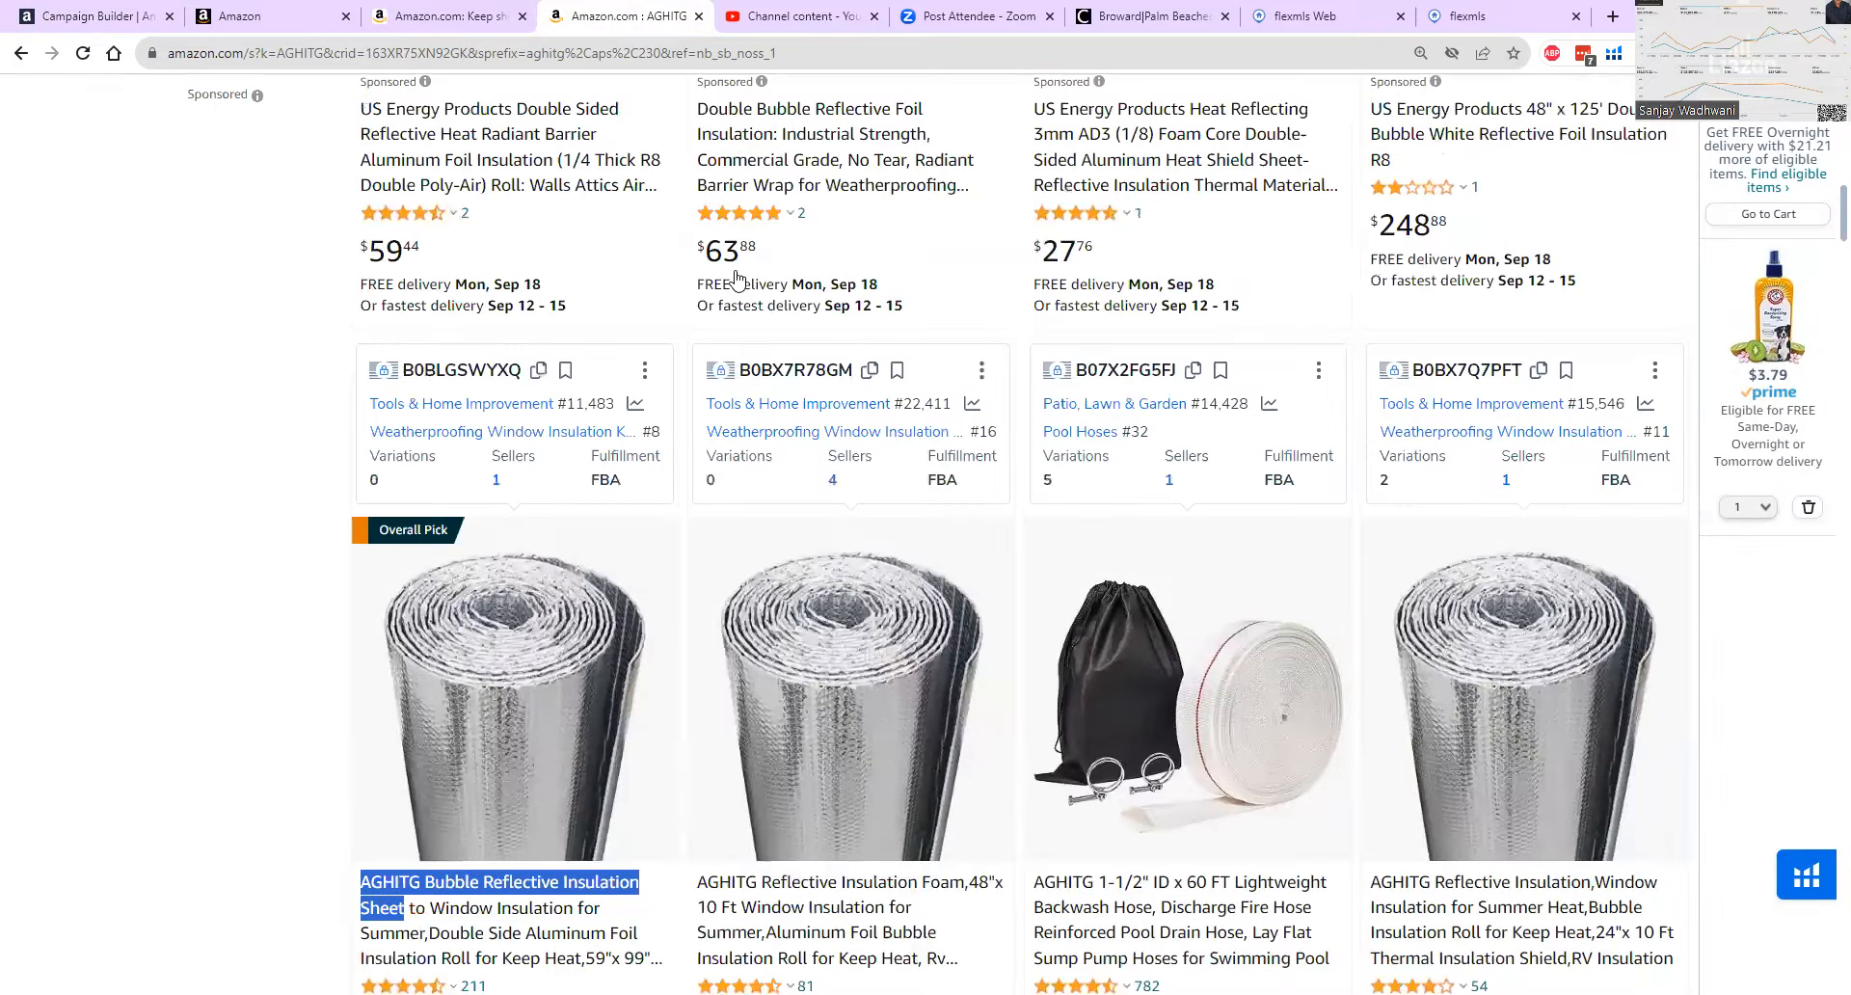
scroll(734, 280, "up", 8)
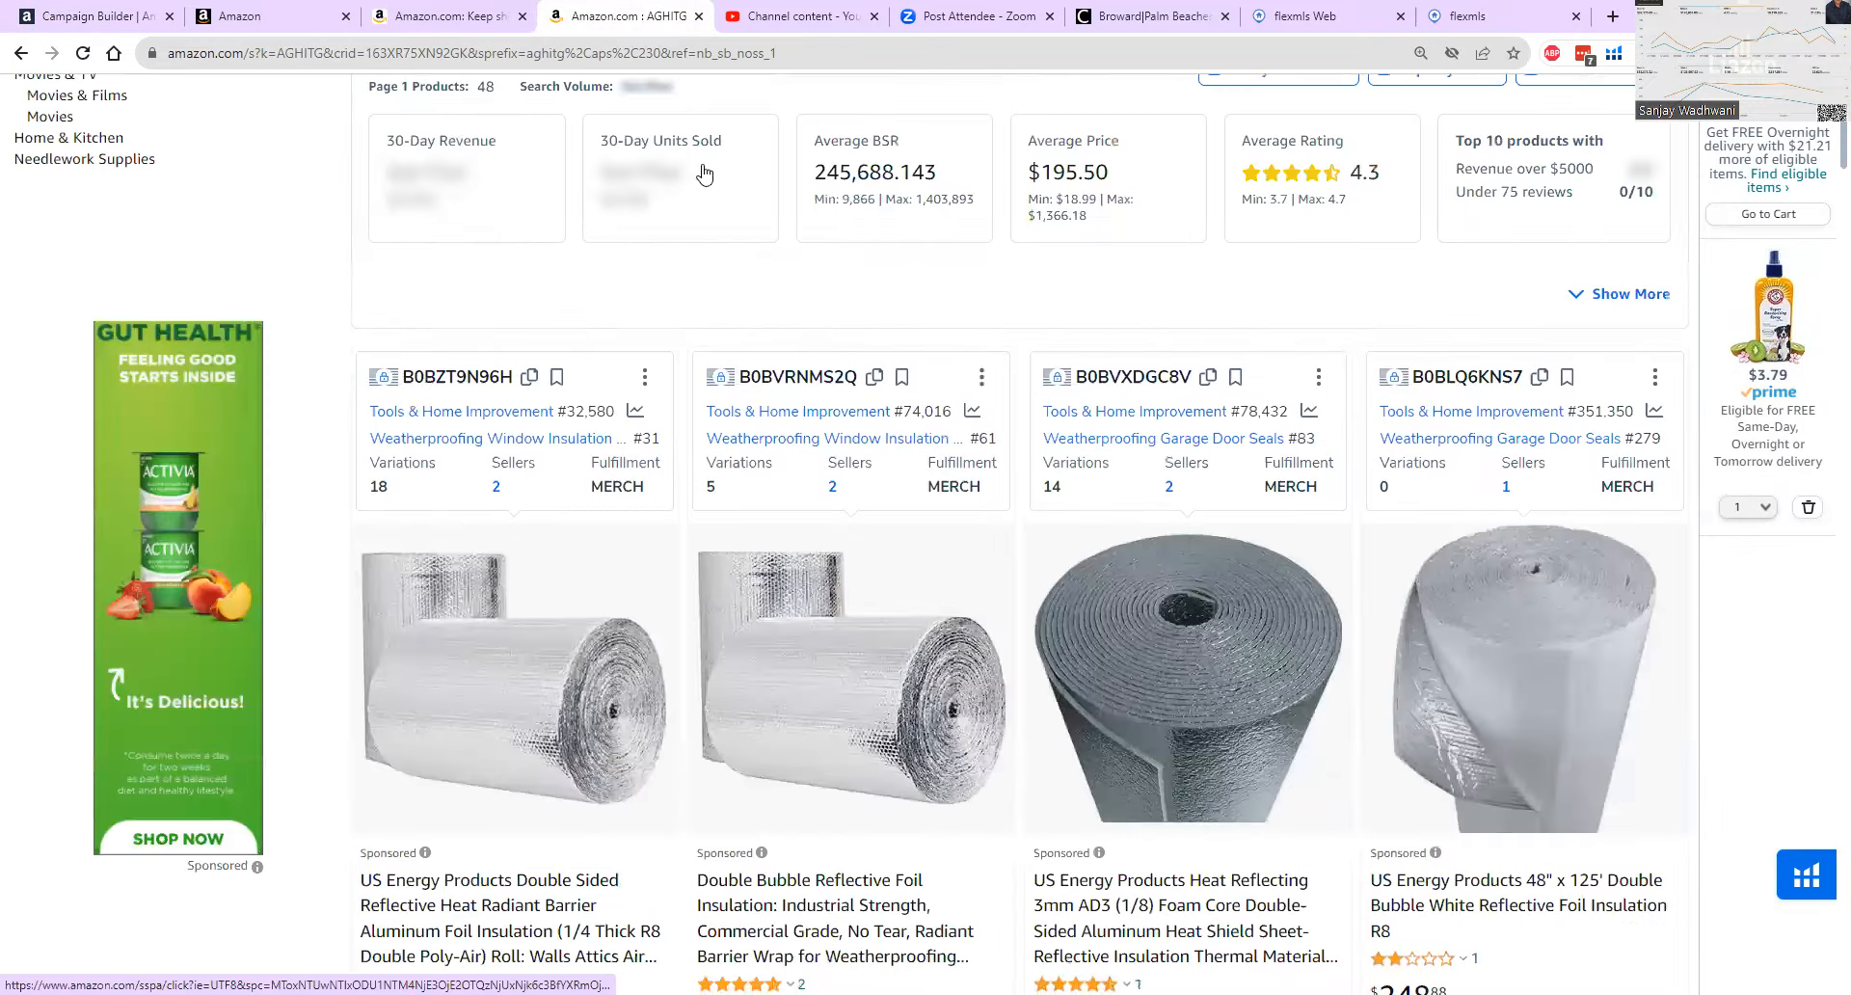
scroll(704, 175, "up", 3)
double_click(444, 104)
right_click(540, 114)
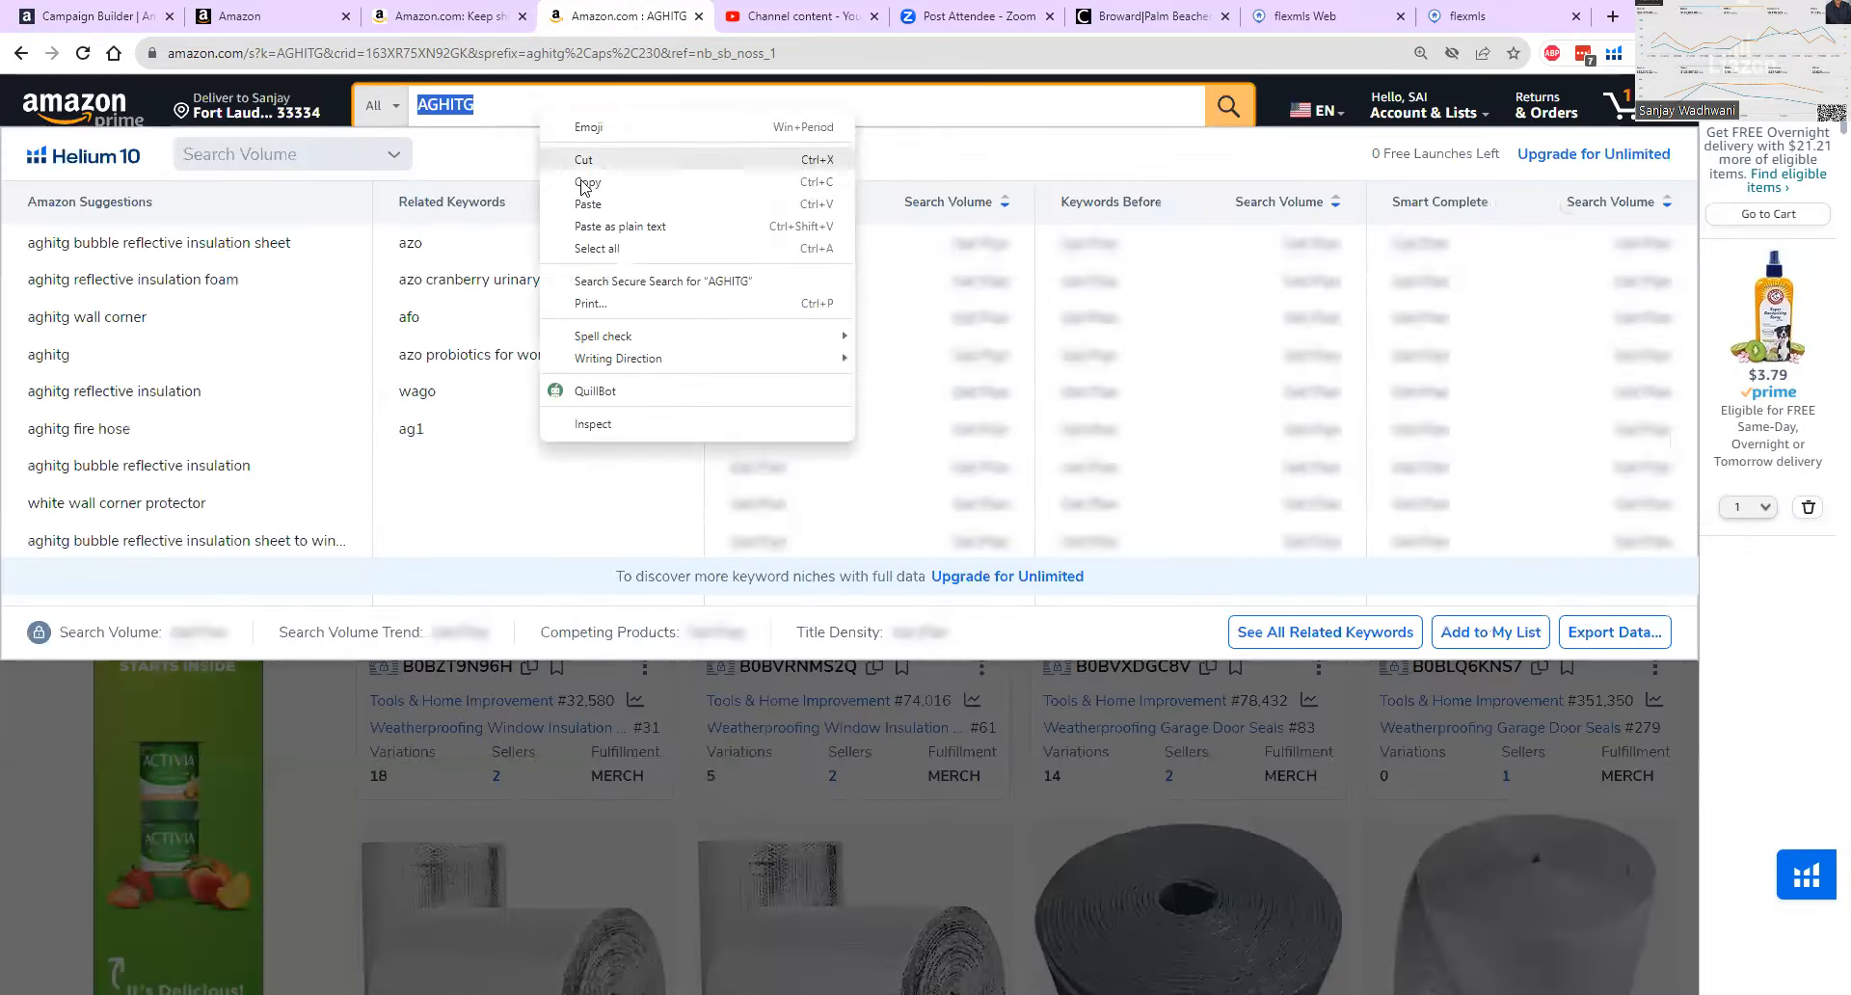
left_click(588, 203)
left_click(1221, 108)
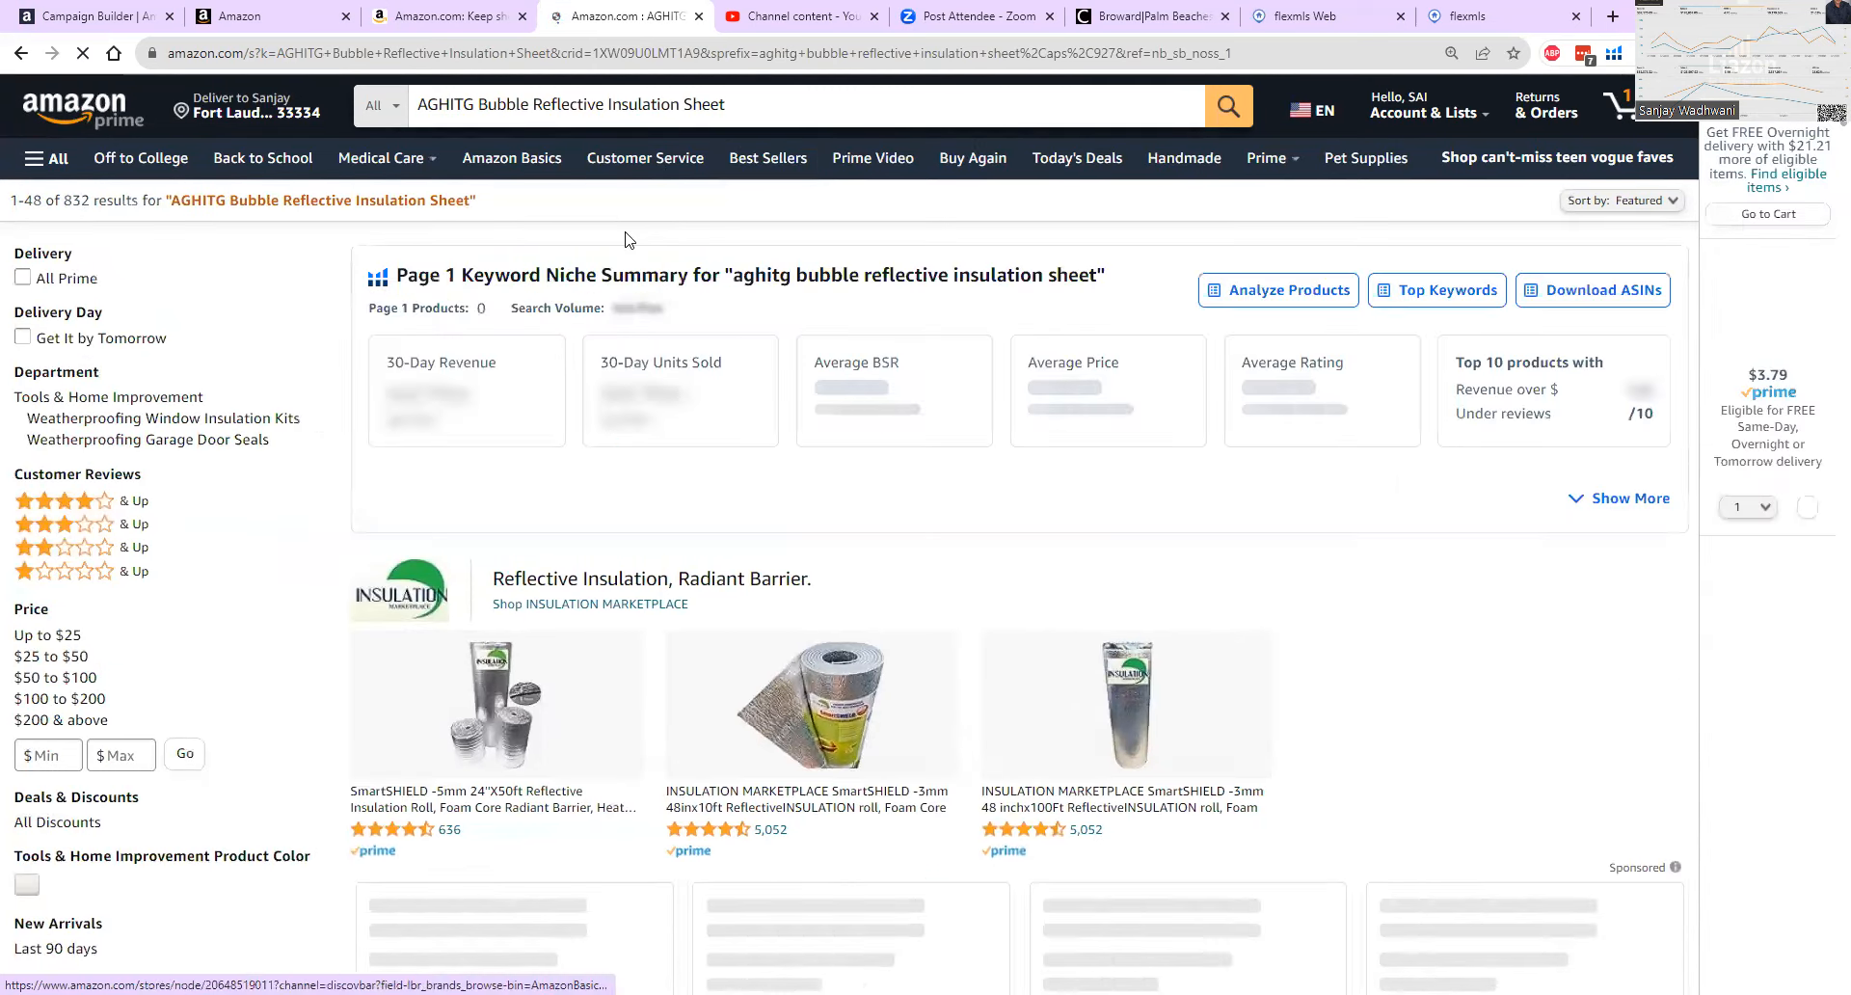
Examine which brands hold the sponsored placements above AGHITG's own listings in the results for the longer product phrase.
scroll(625, 239, "down", 7)
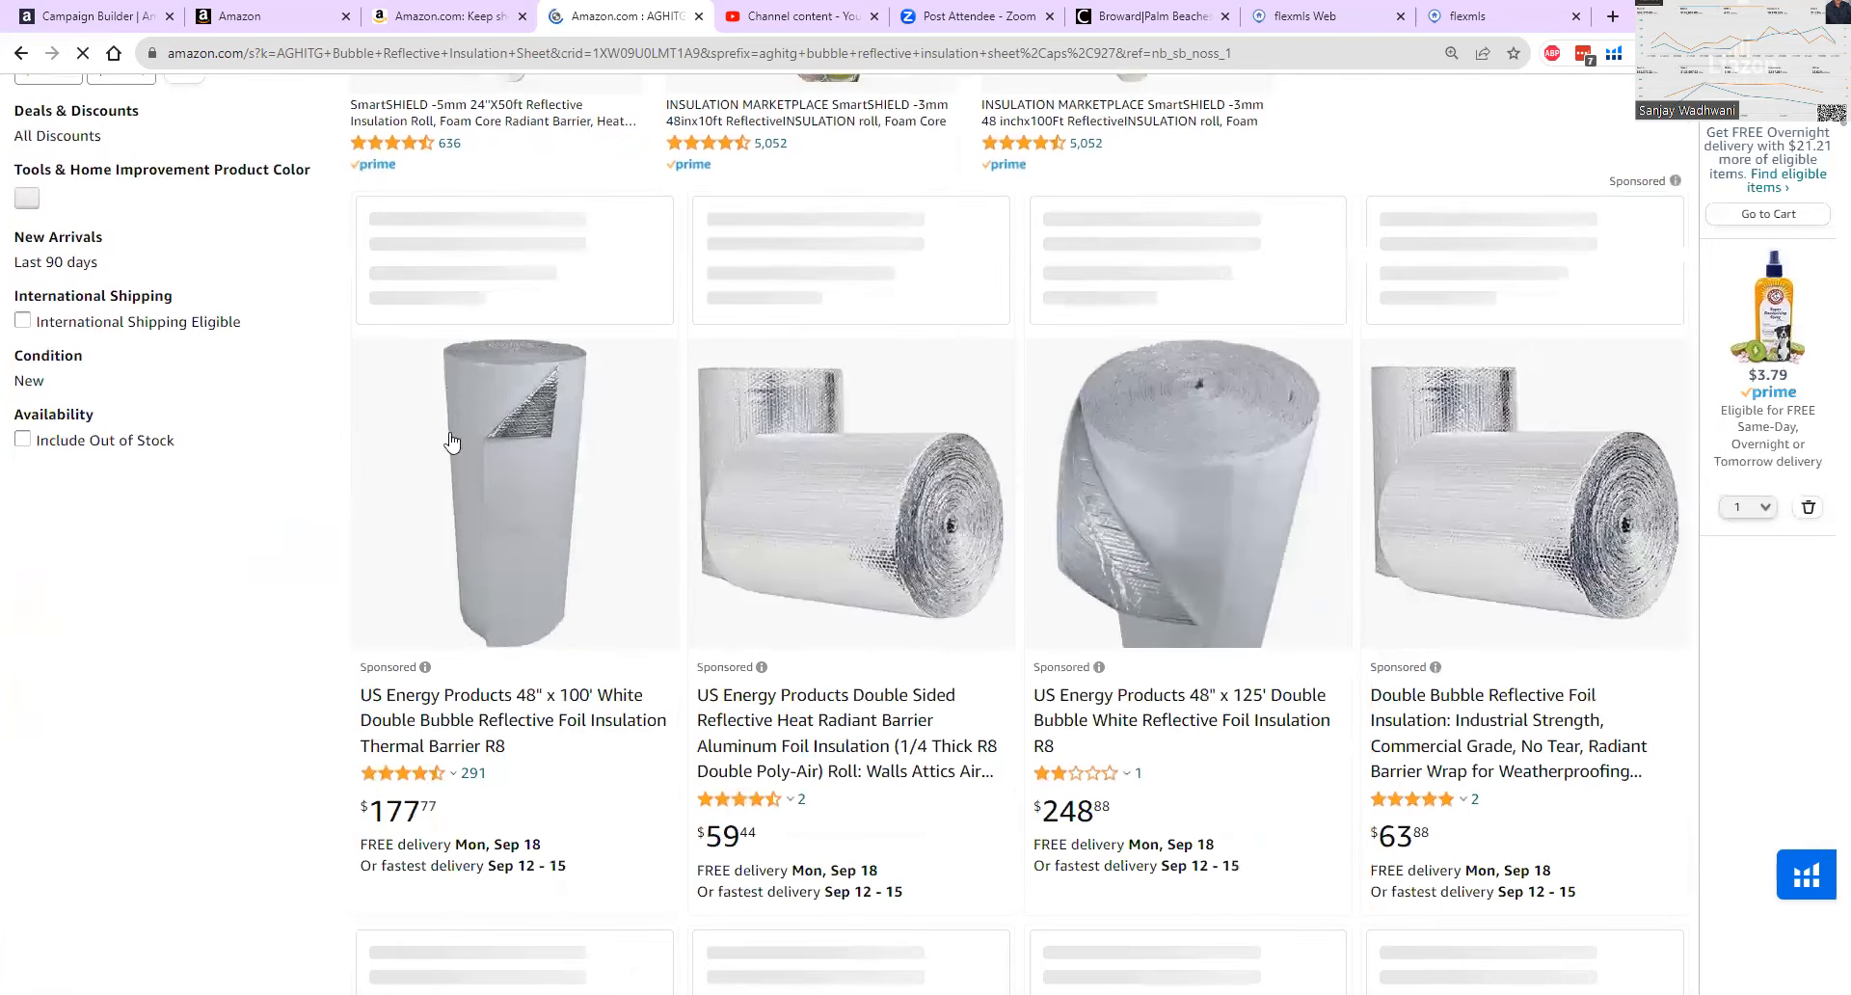
scroll(450, 443, "down", 1)
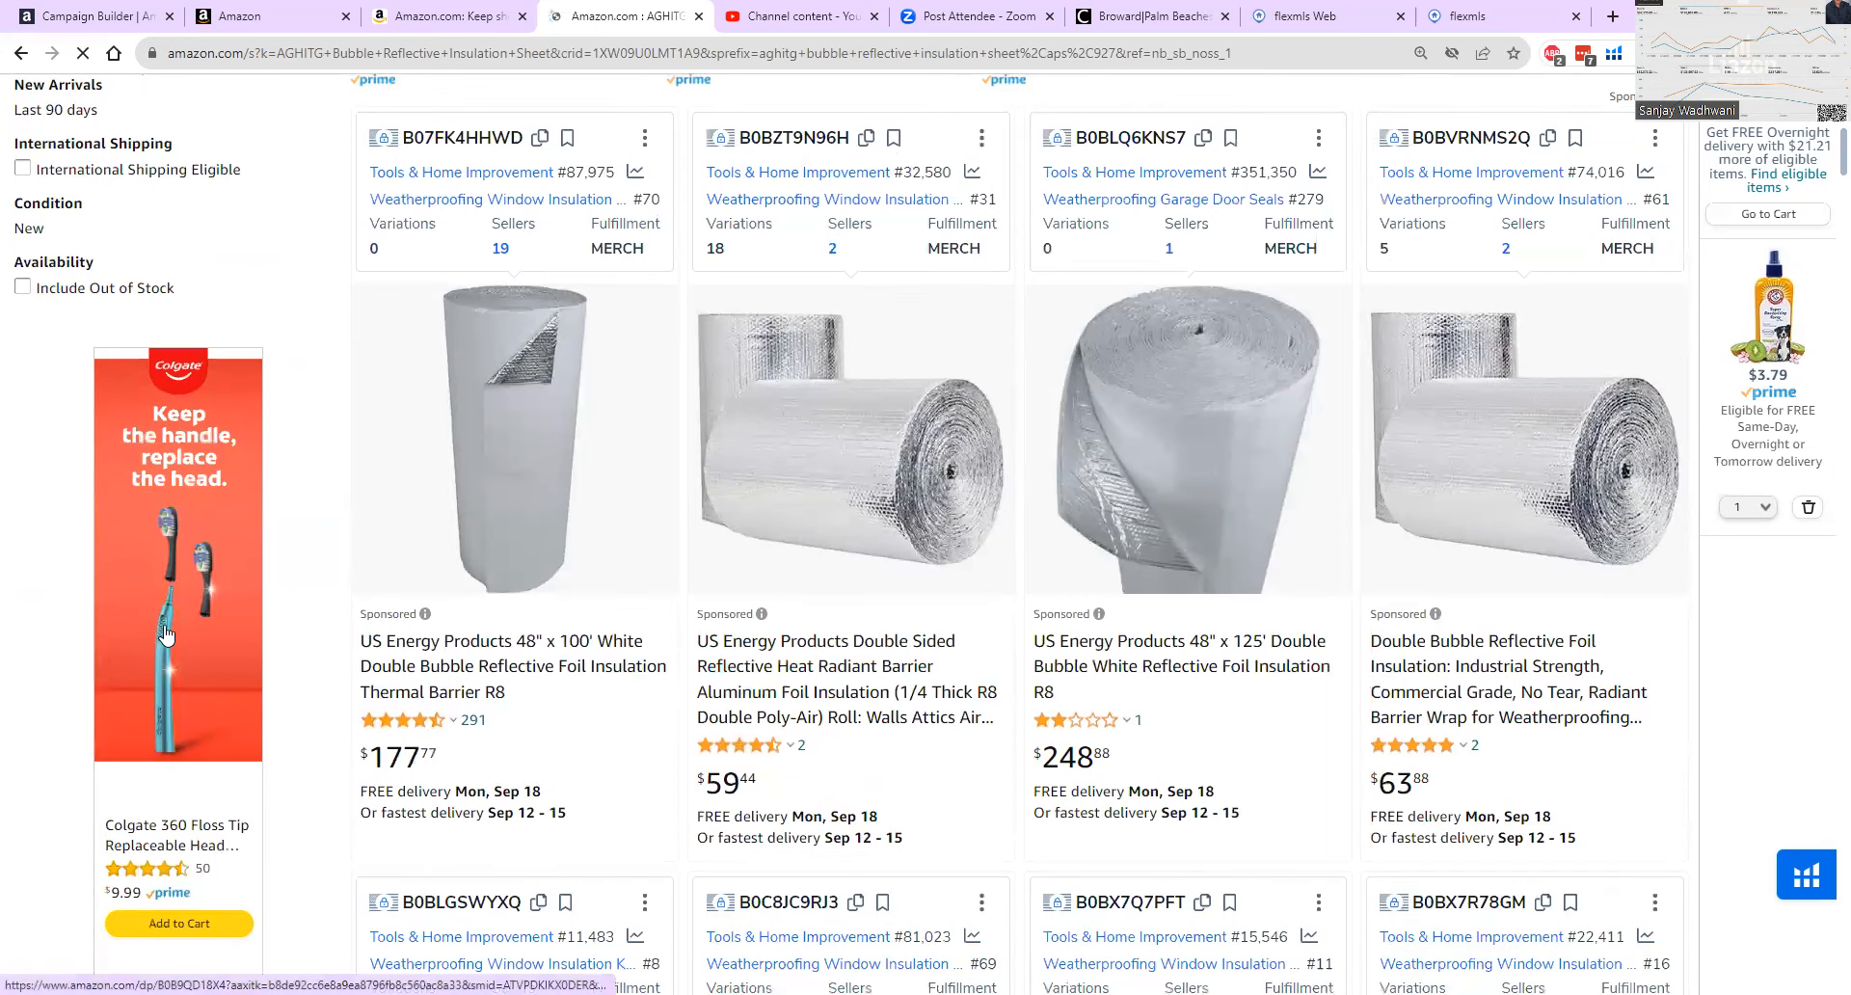
scroll(195, 619, "down", 3)
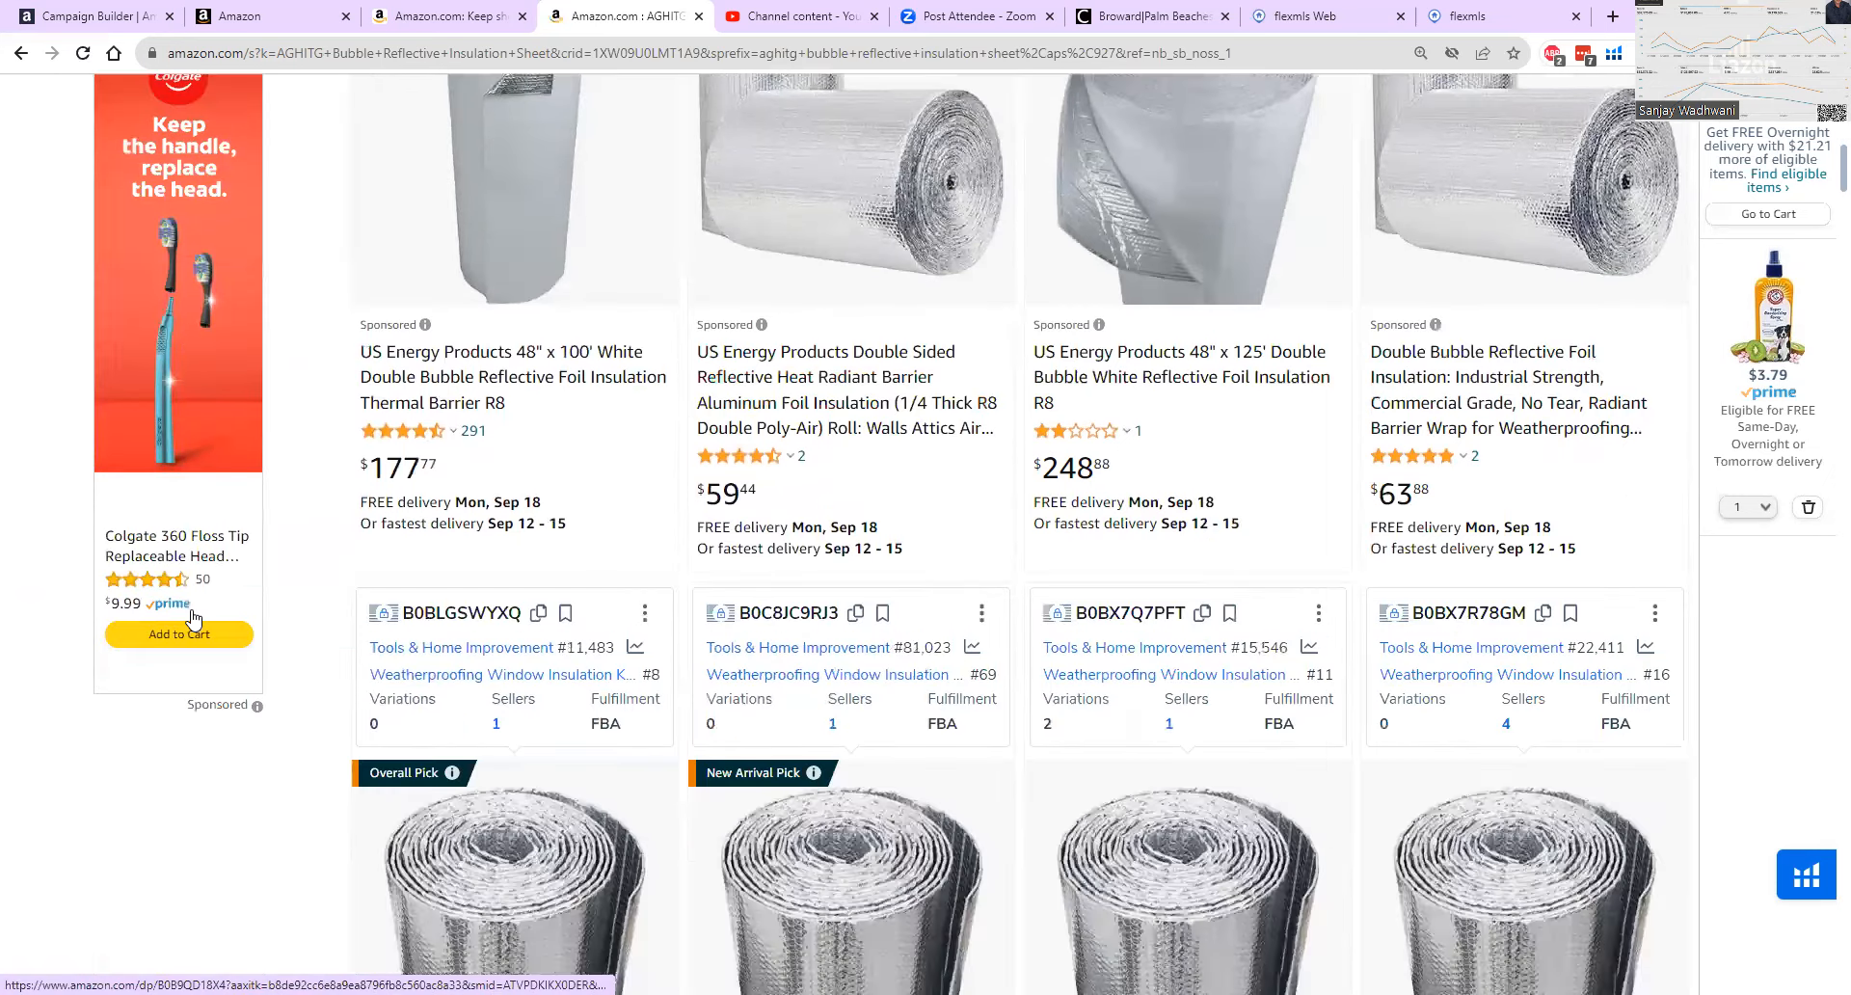
scroll(611, 585, "down", 5)
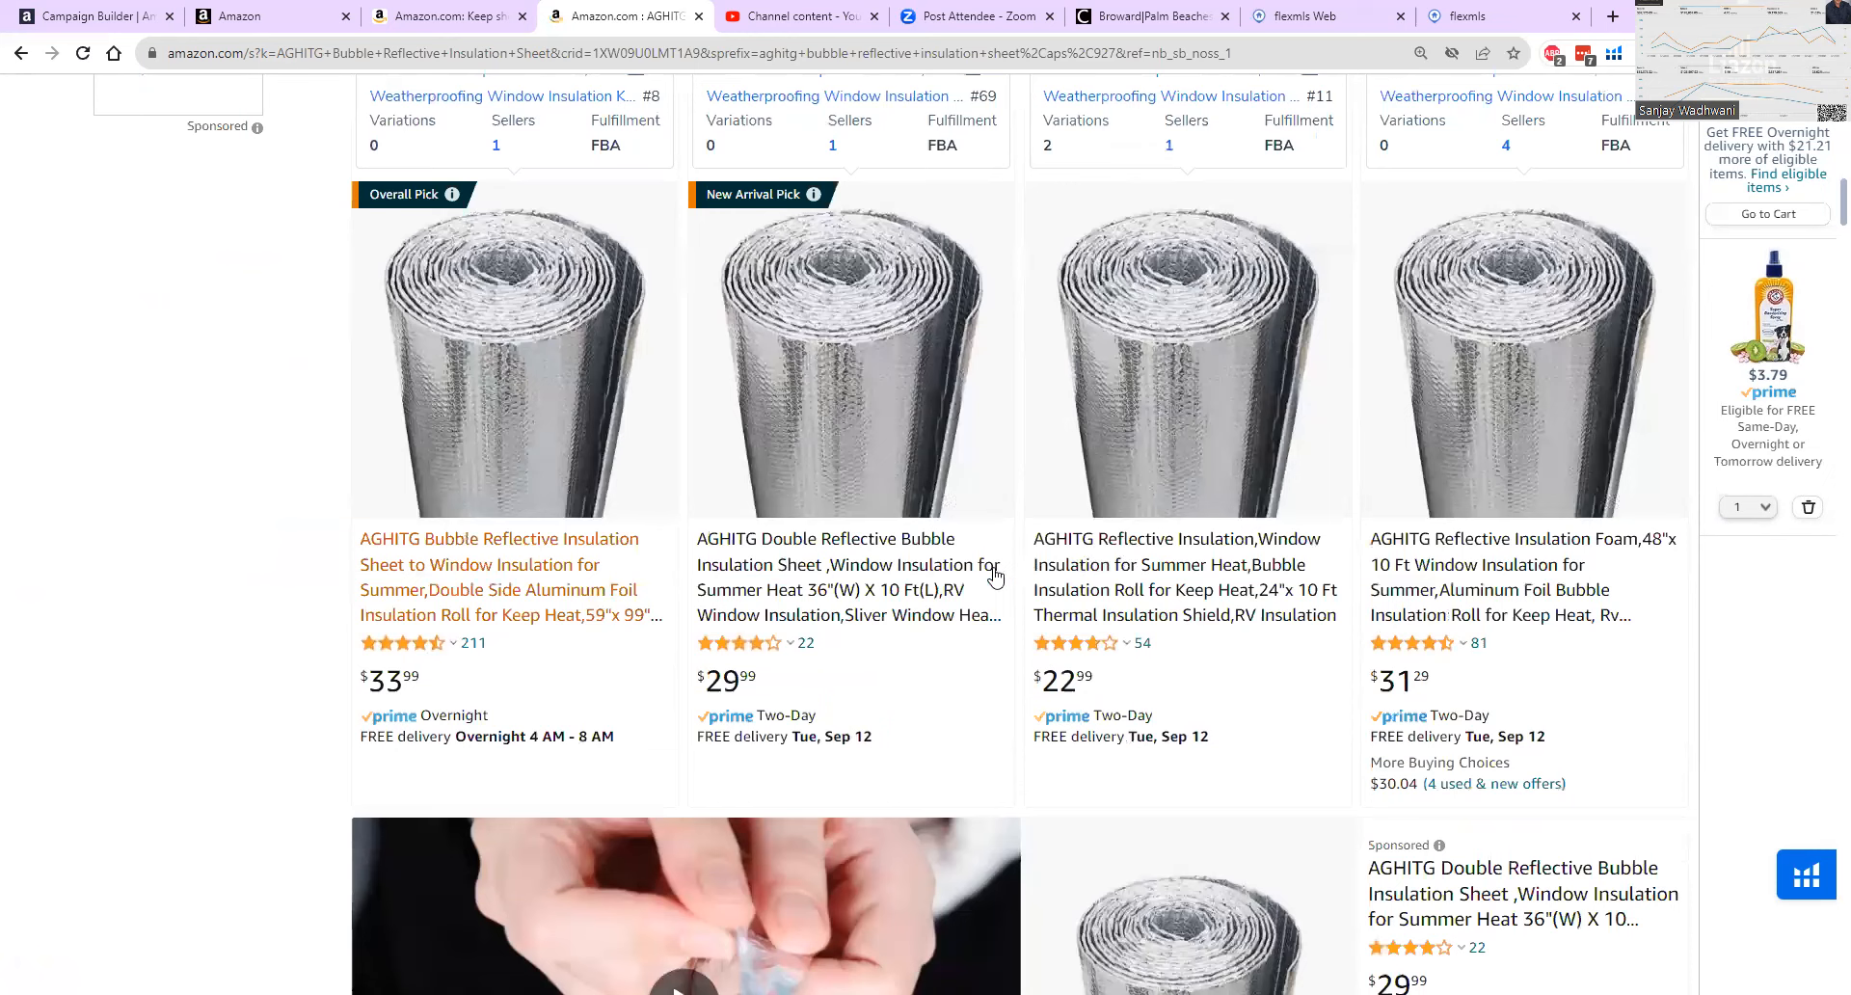
scroll(347, 559, "down", 3)
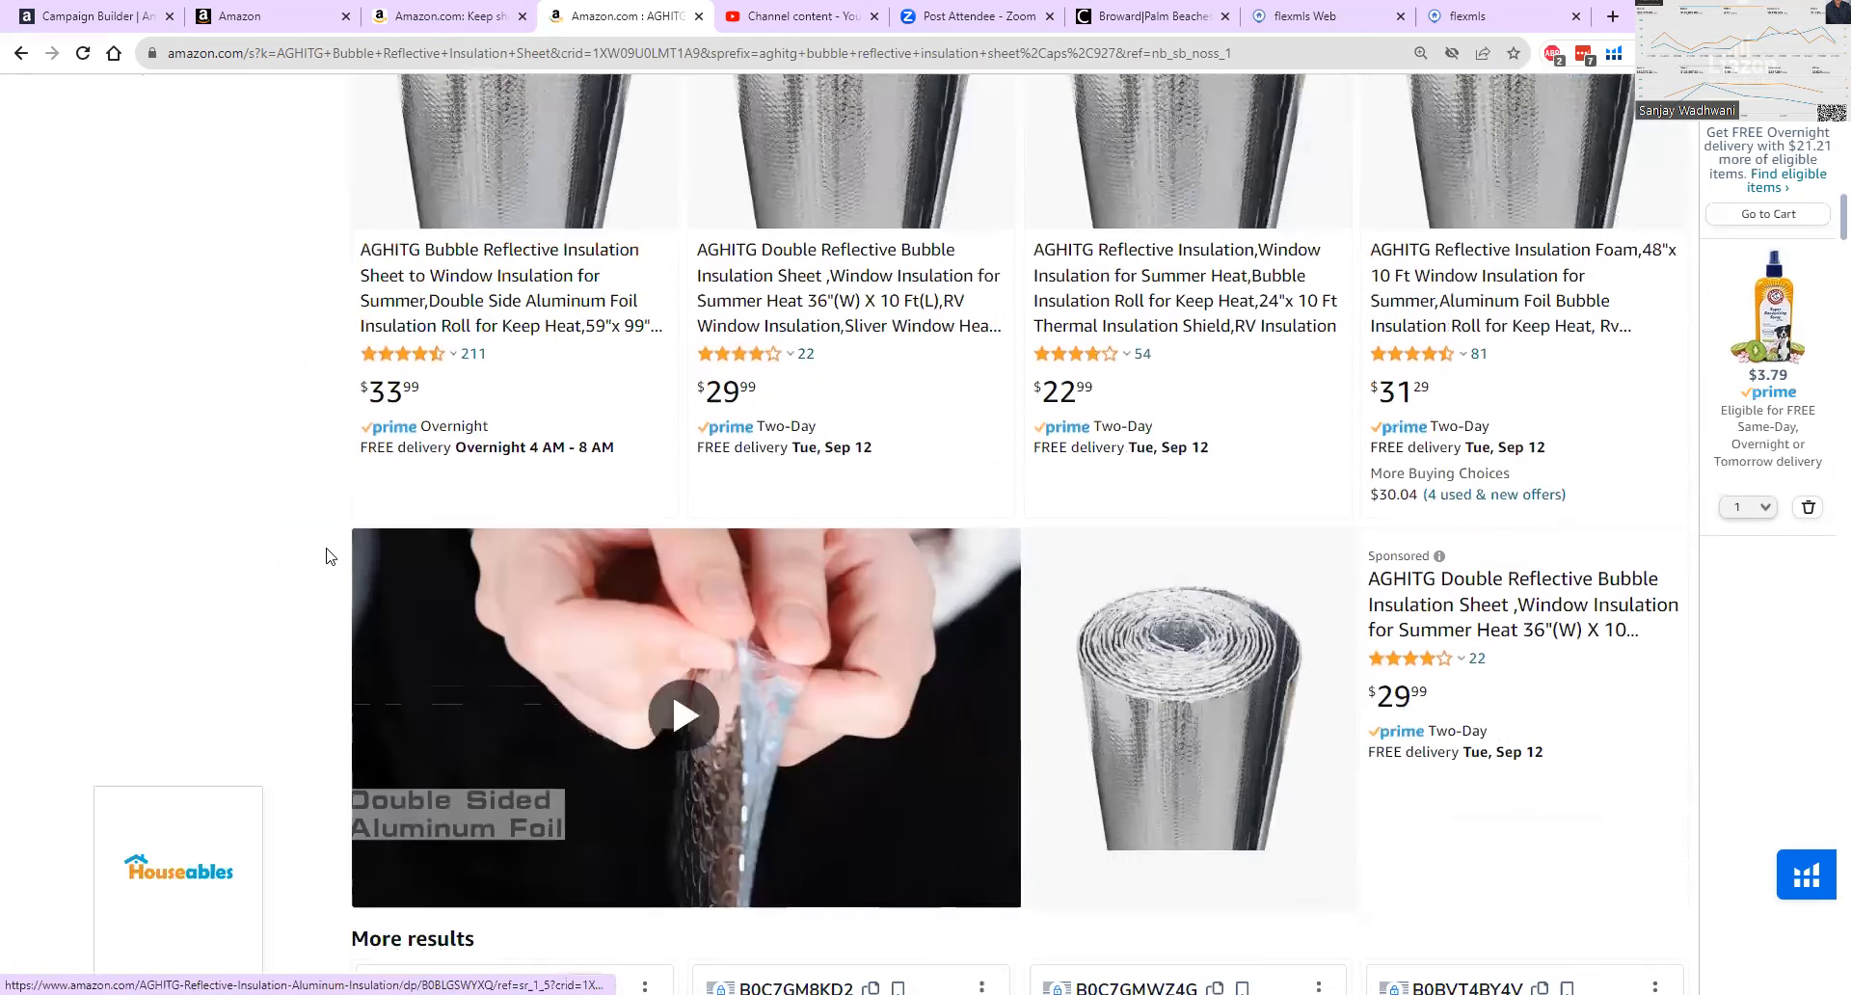
scroll(328, 555, "down", 3)
scroll(347, 543, "down", 5)
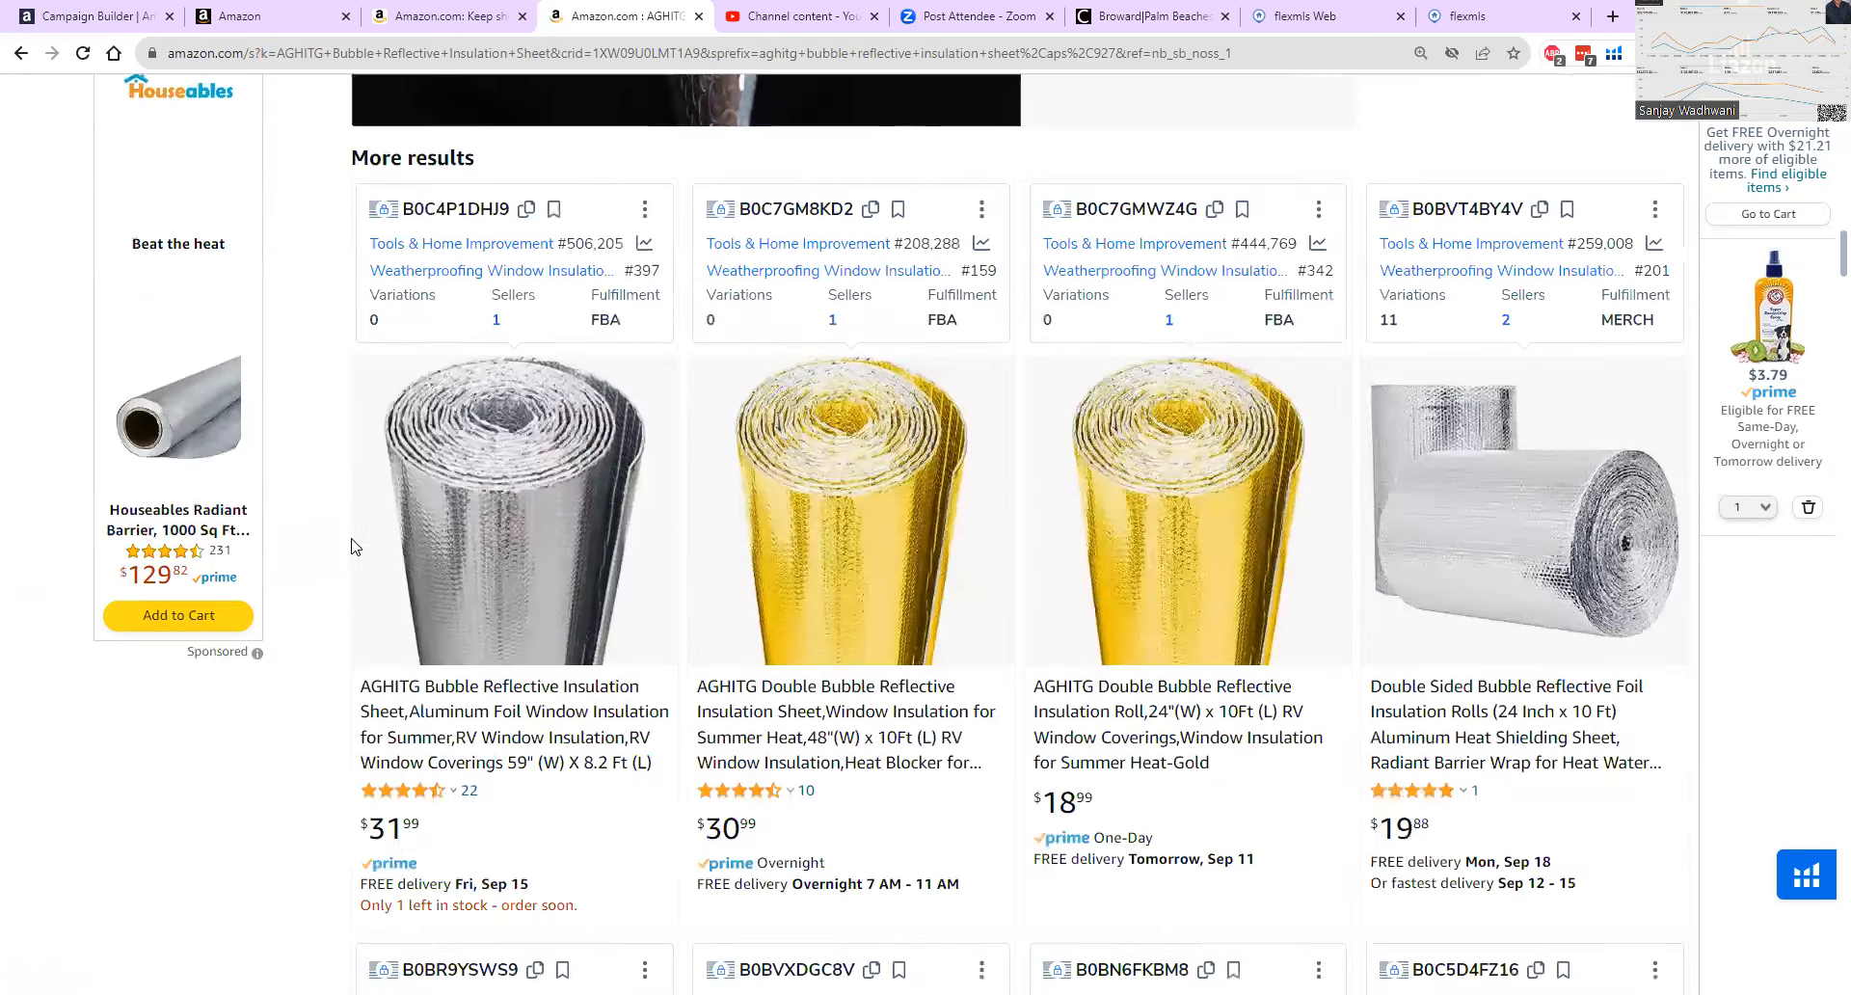
scroll(359, 550, "down", 3)
scroll(366, 555, "down", 1)
scroll(376, 553, "up", 4)
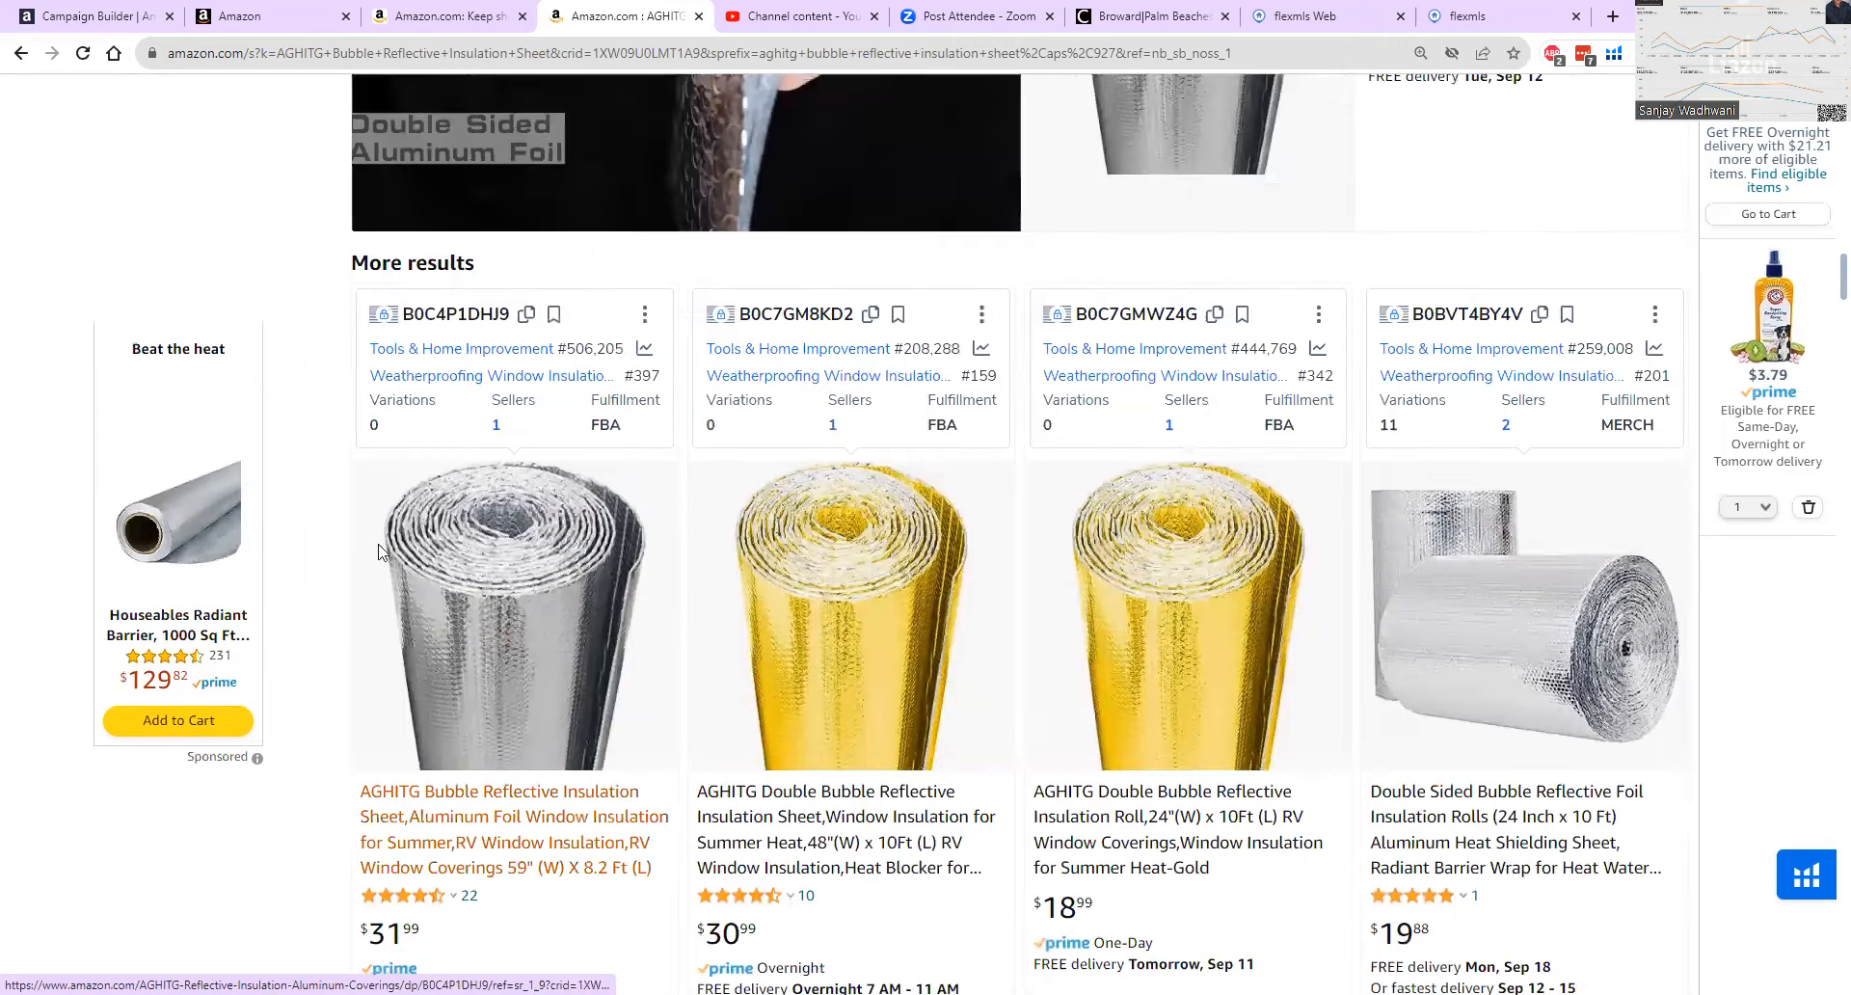
scroll(383, 552, "up", 8)
scroll(384, 557, "up", 5)
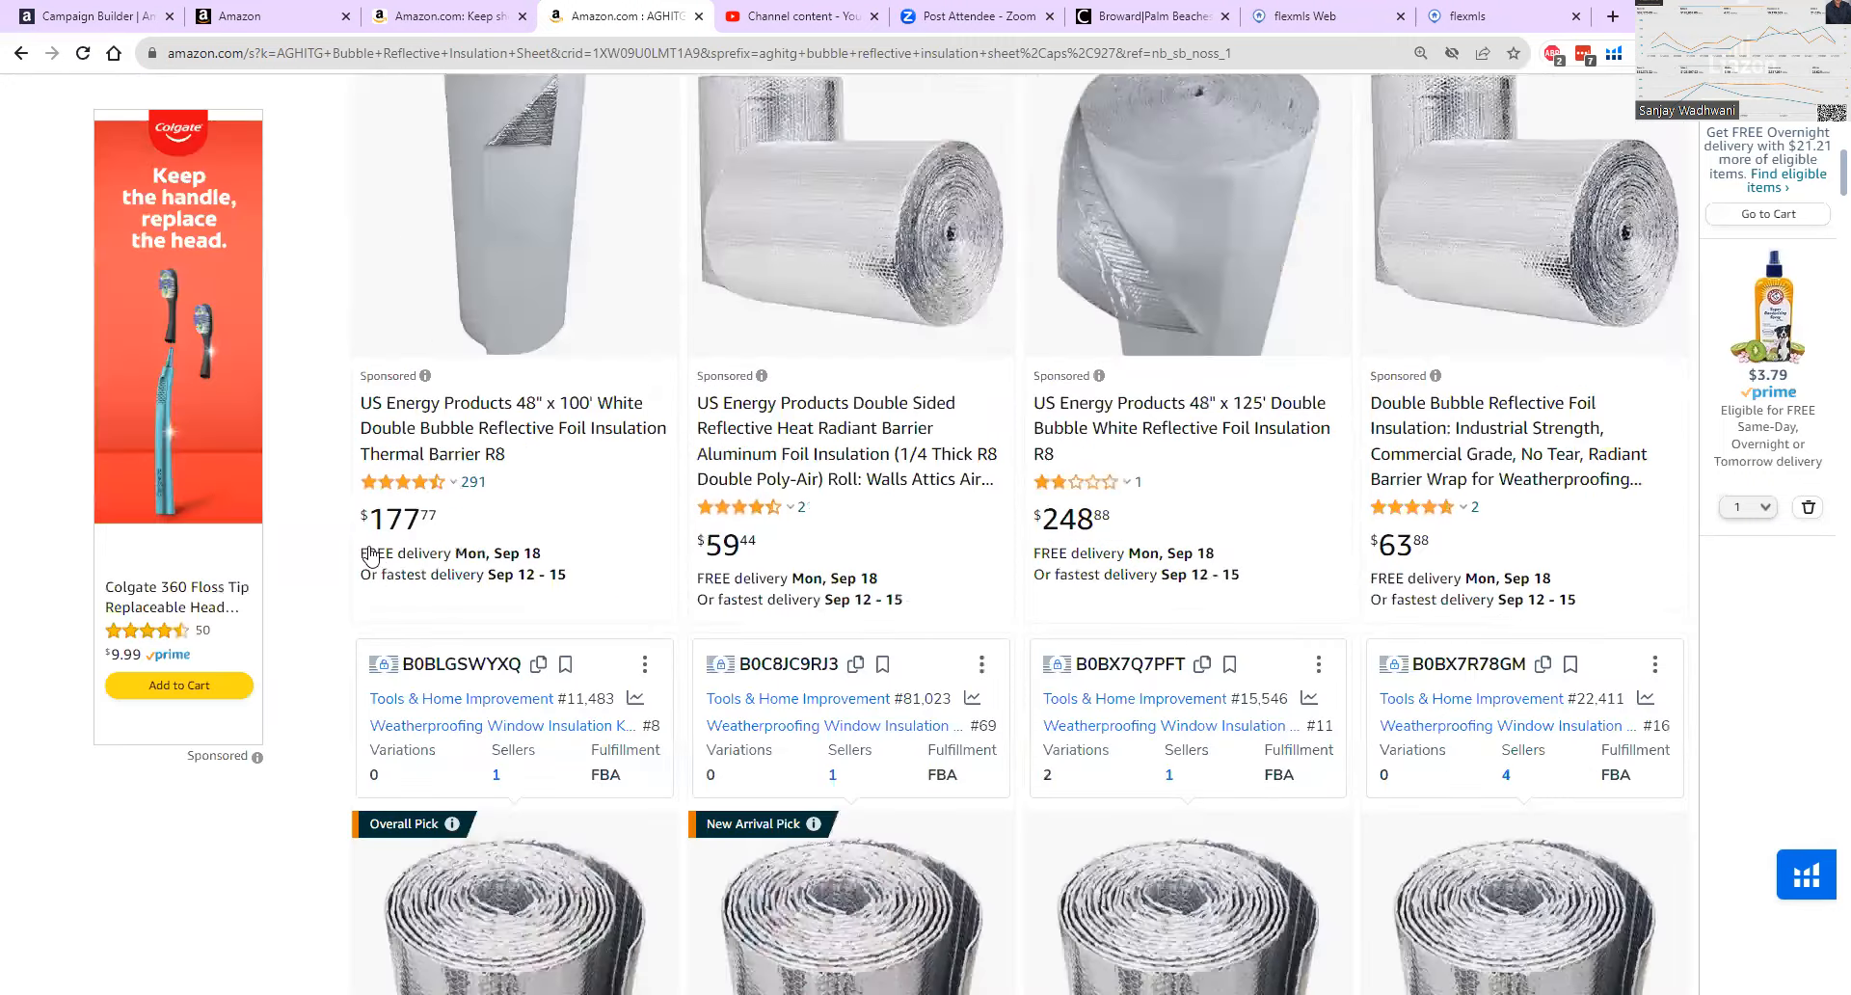
scroll(378, 334, "up", 10)
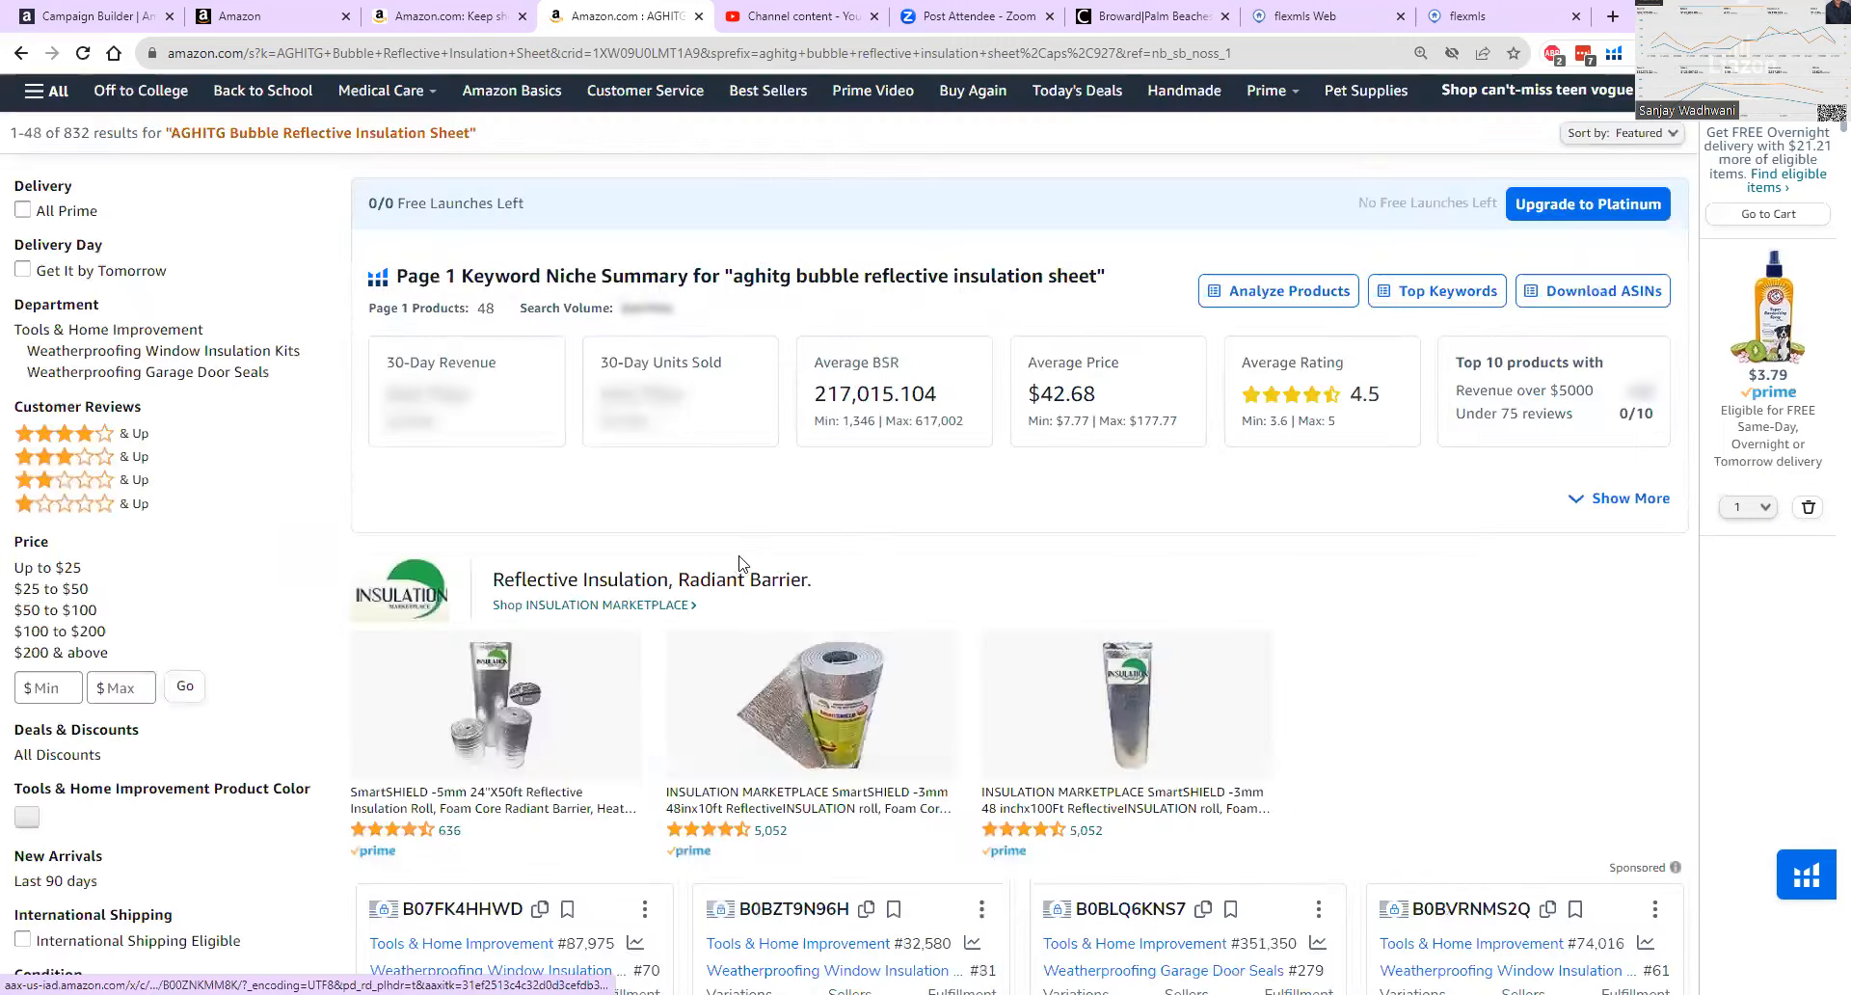
Compare the Insulation Marketplace banner, US Energy Products ads and AGHITG's sponsored and organic listings further down the results.
scroll(740, 577, "down", 3)
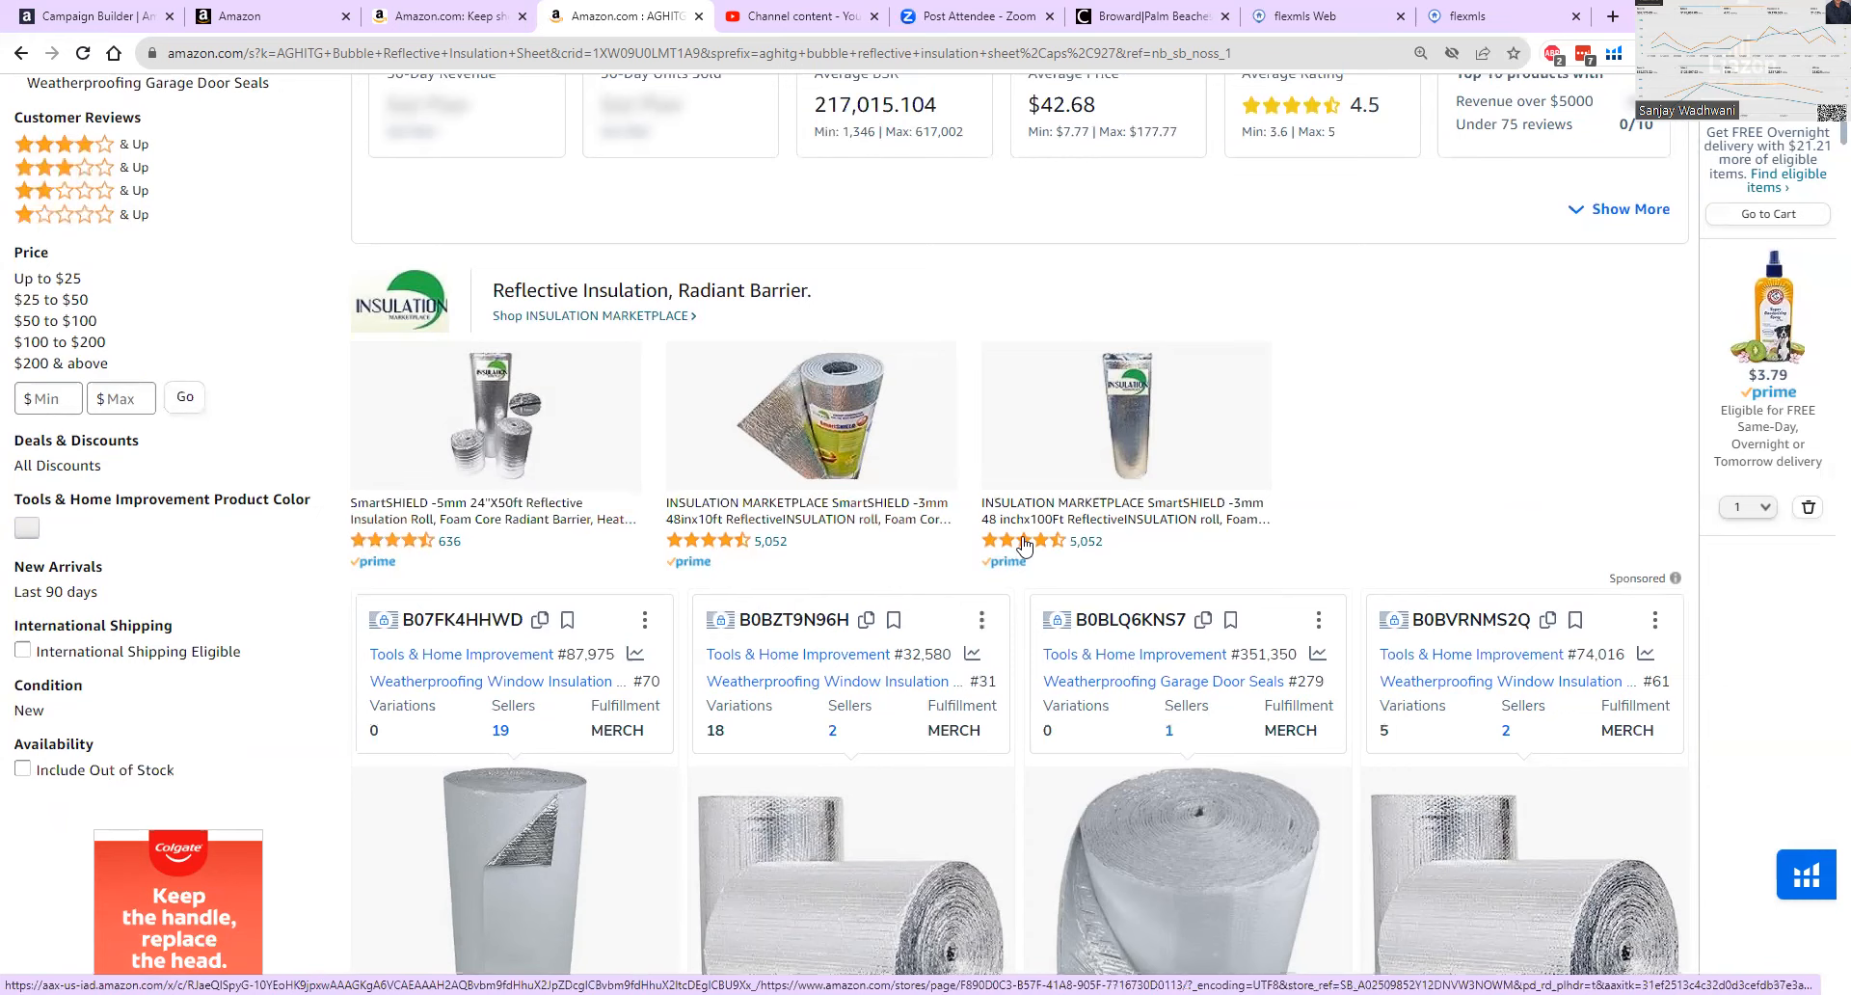
scroll(1065, 550, "down", 4)
scroll(1073, 545, "down", 2)
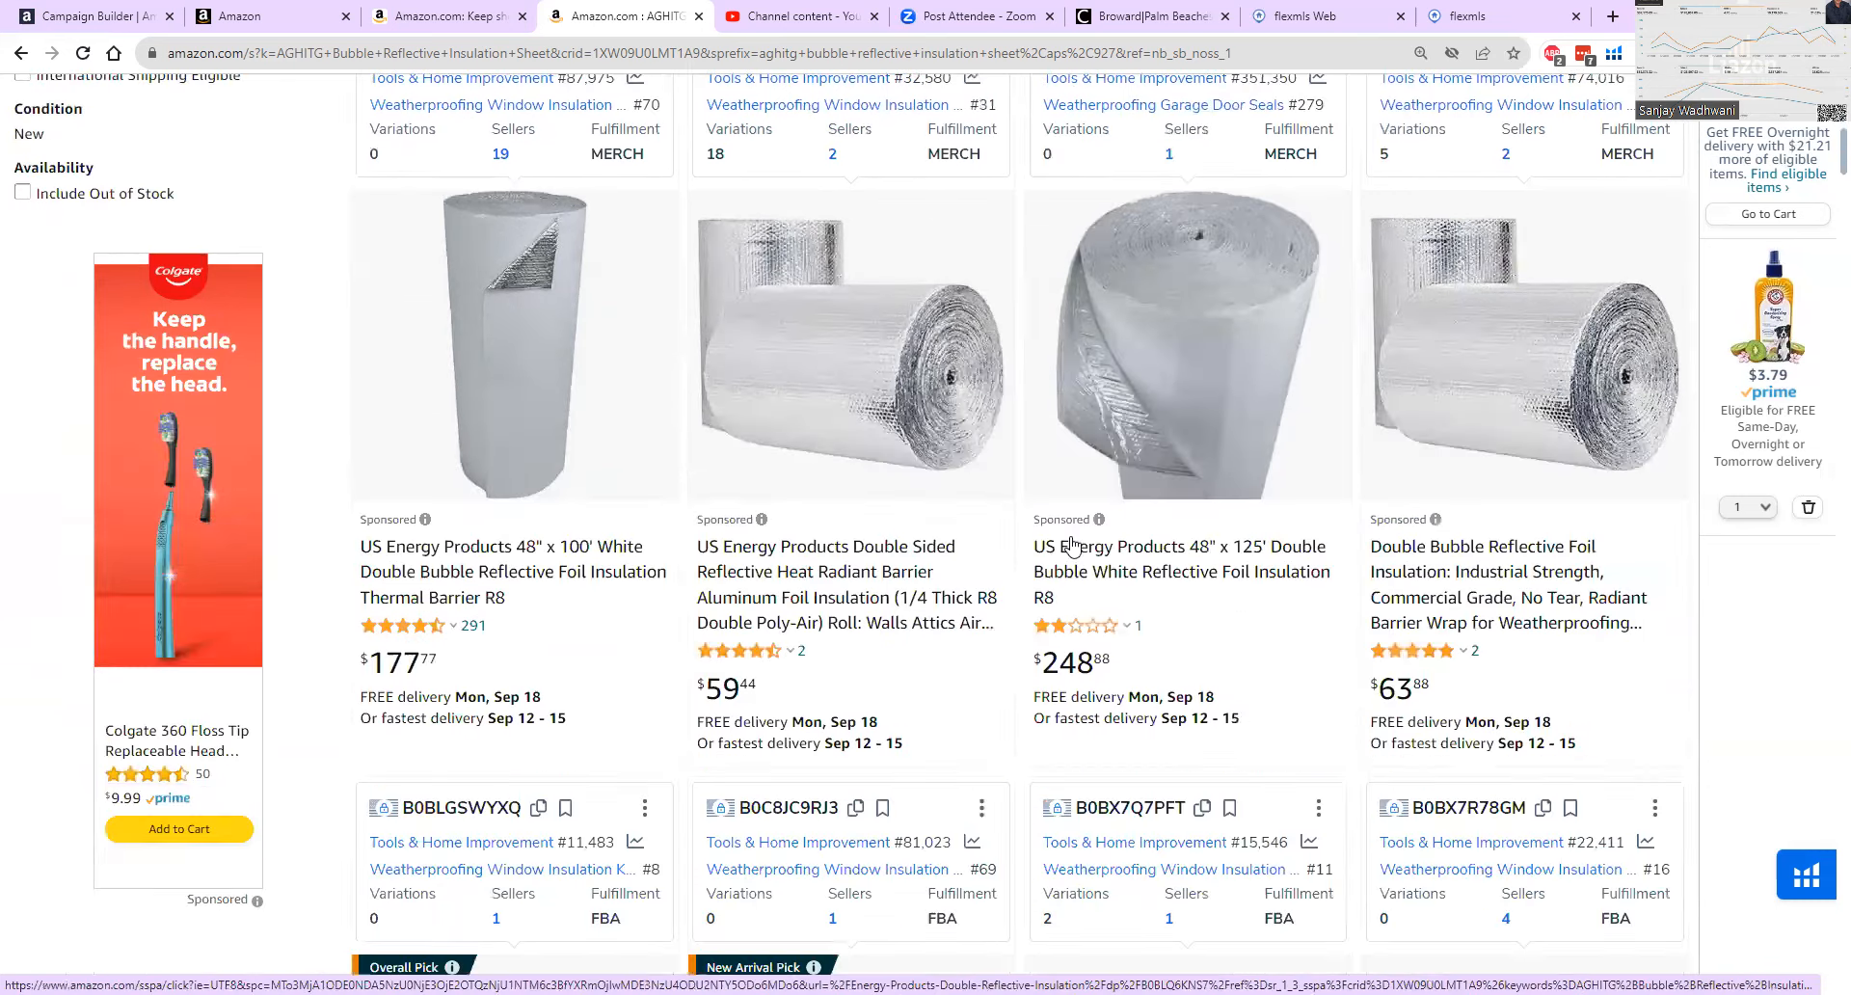
scroll(1077, 538, "down", 9)
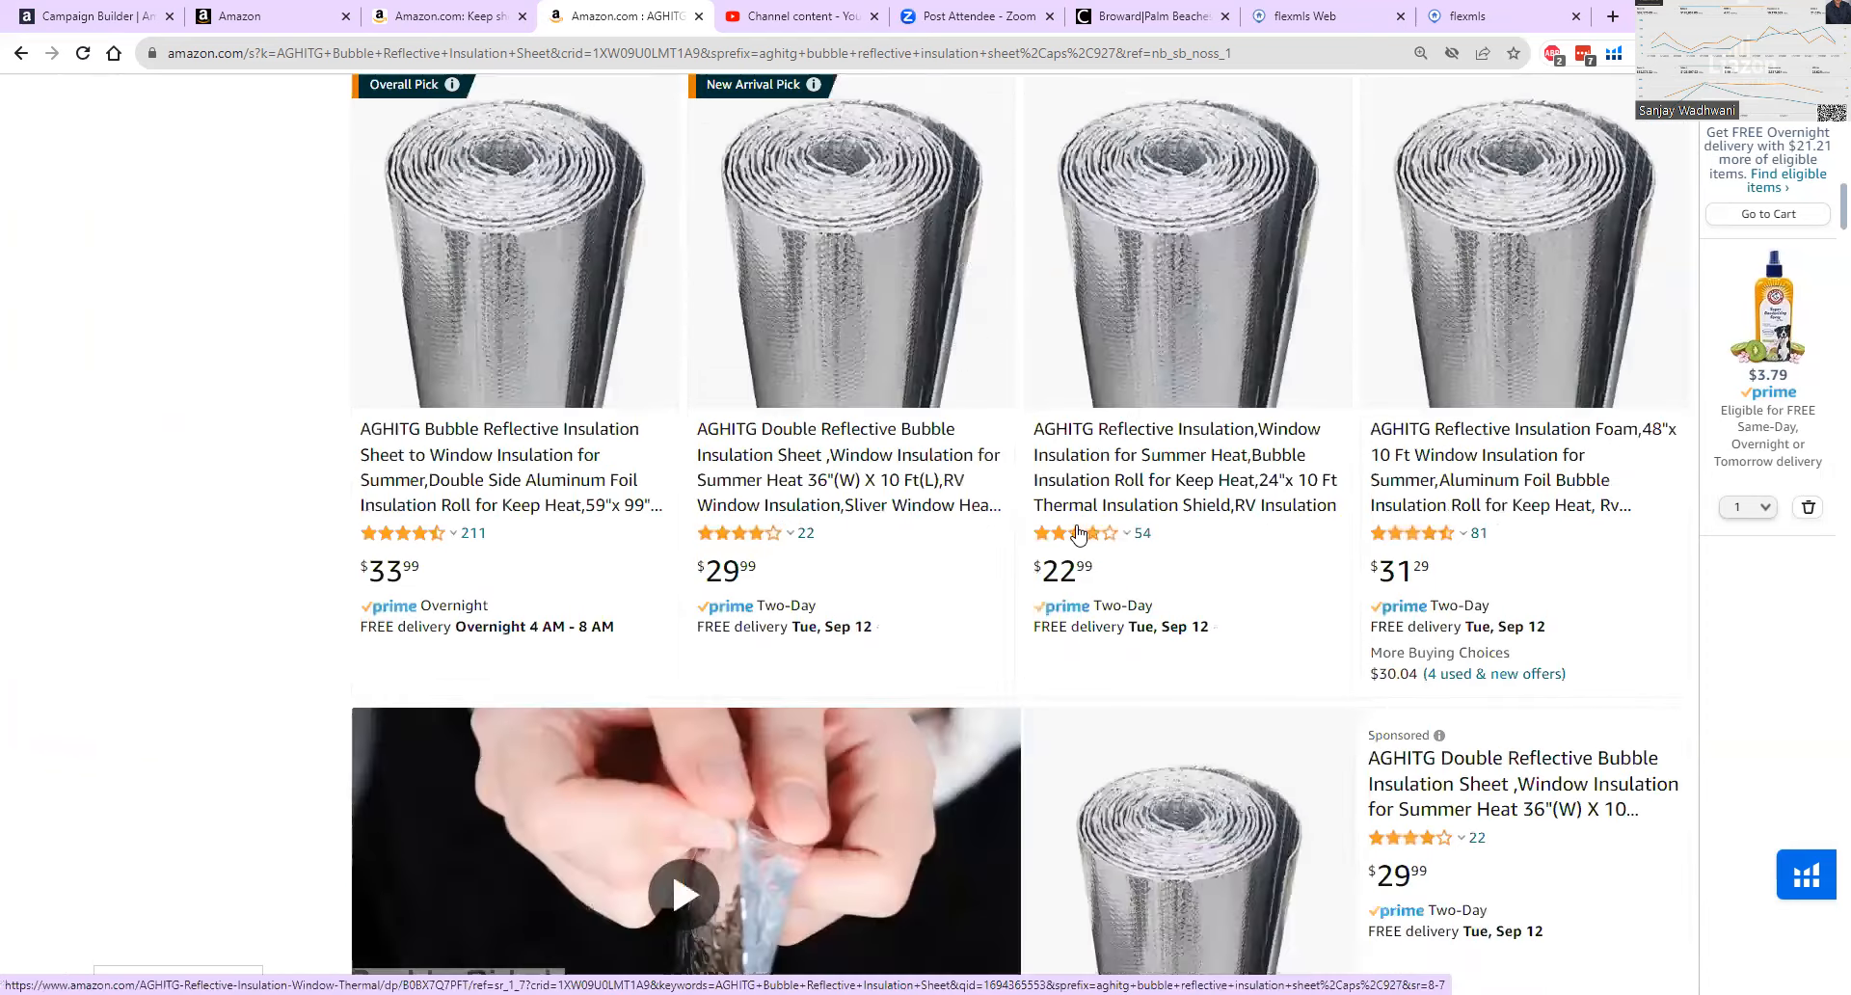
scroll(1078, 533, "down", 5)
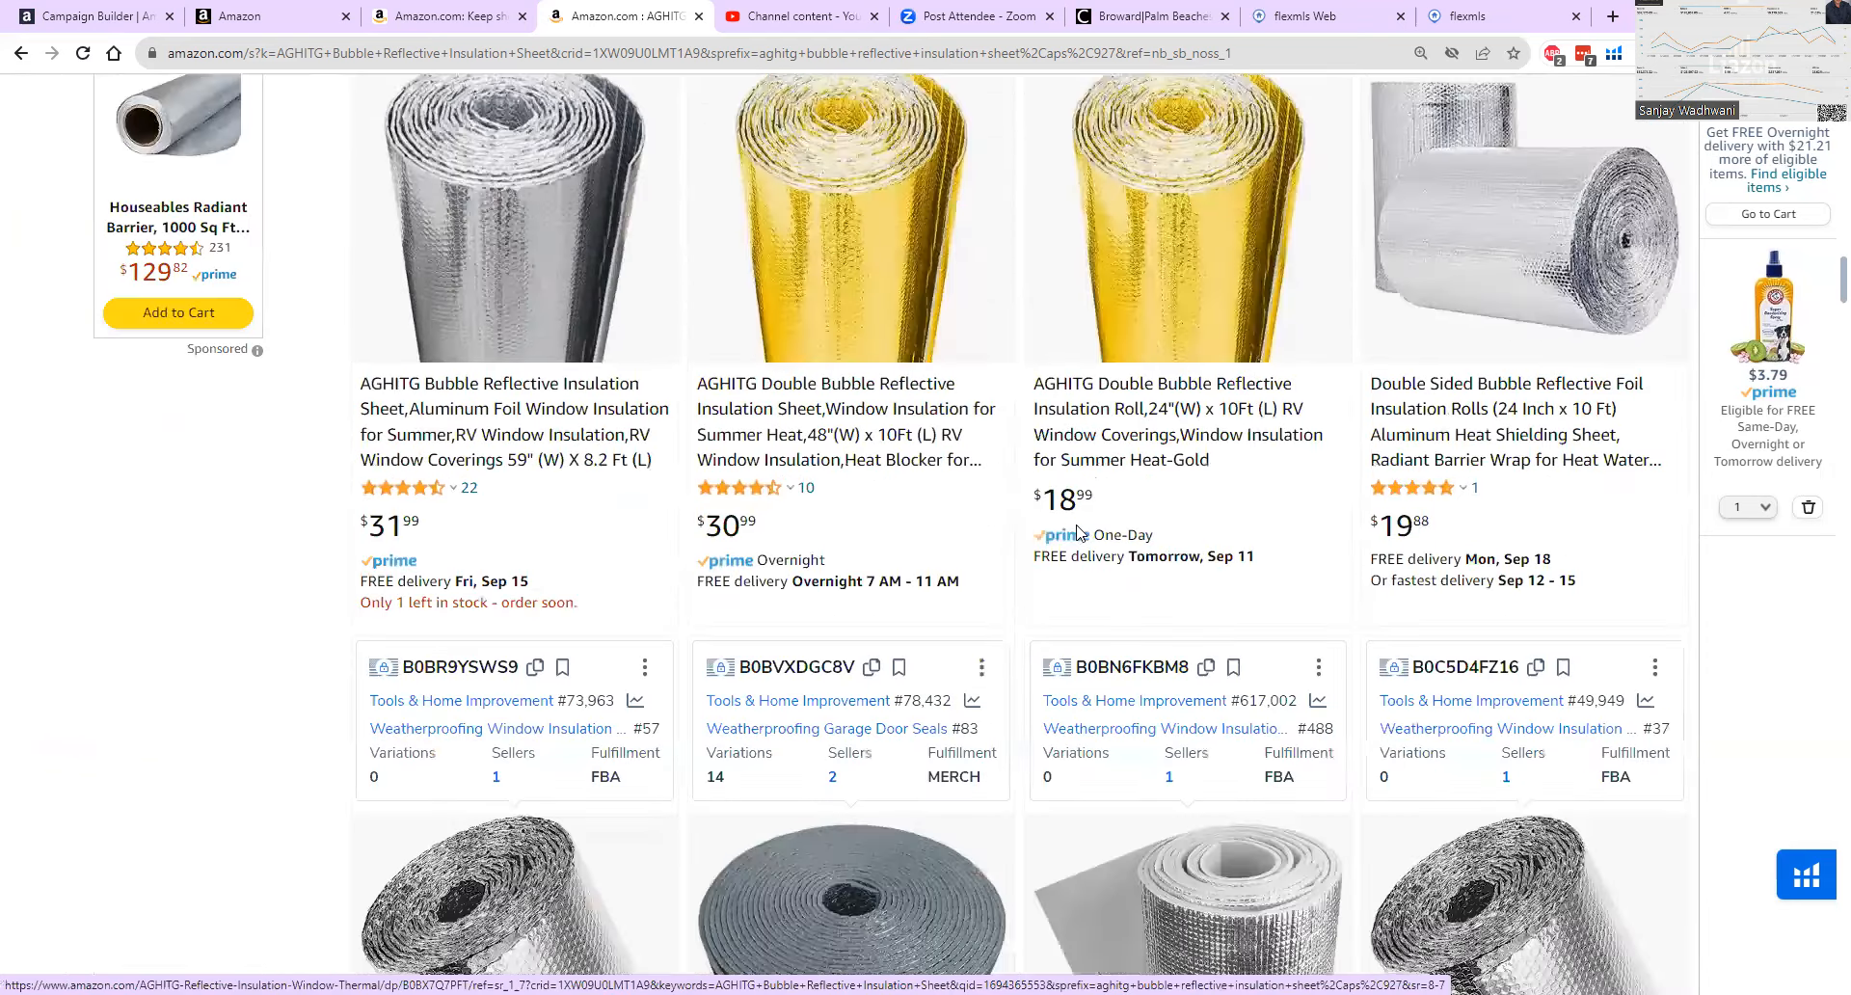
scroll(1078, 533, "down", 6)
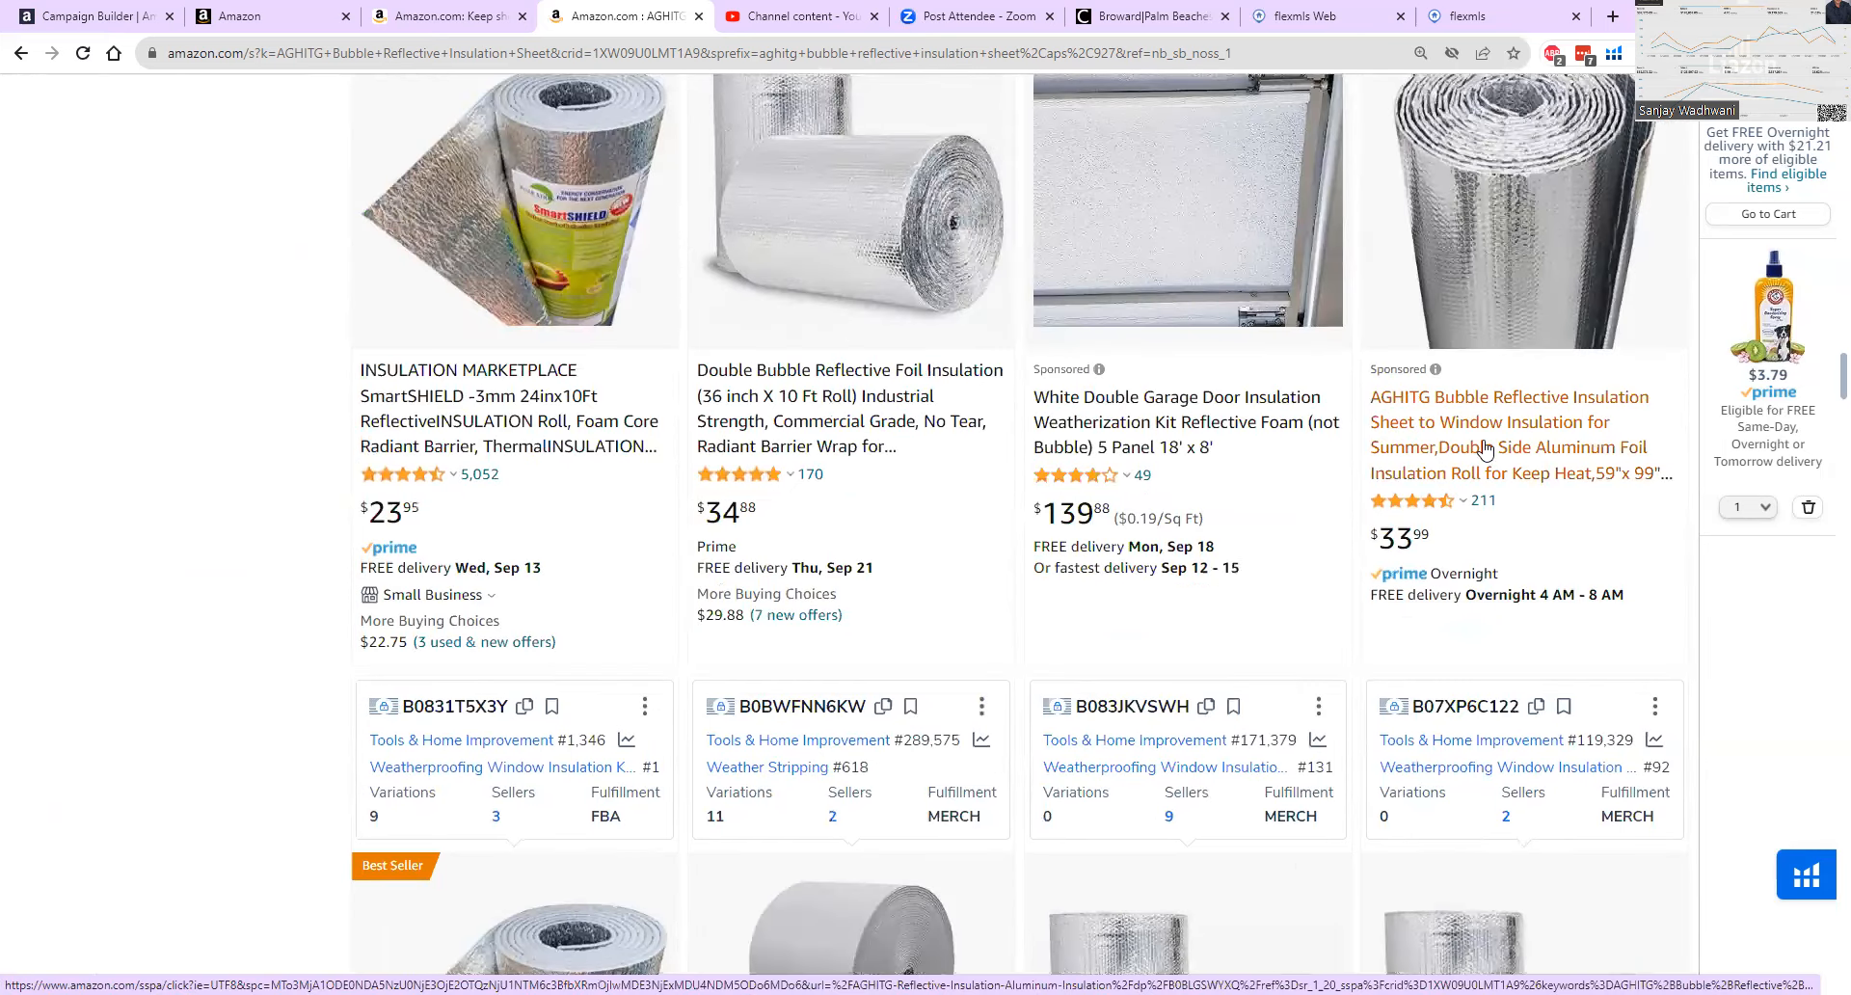
scroll(1489, 439, "up", 7)
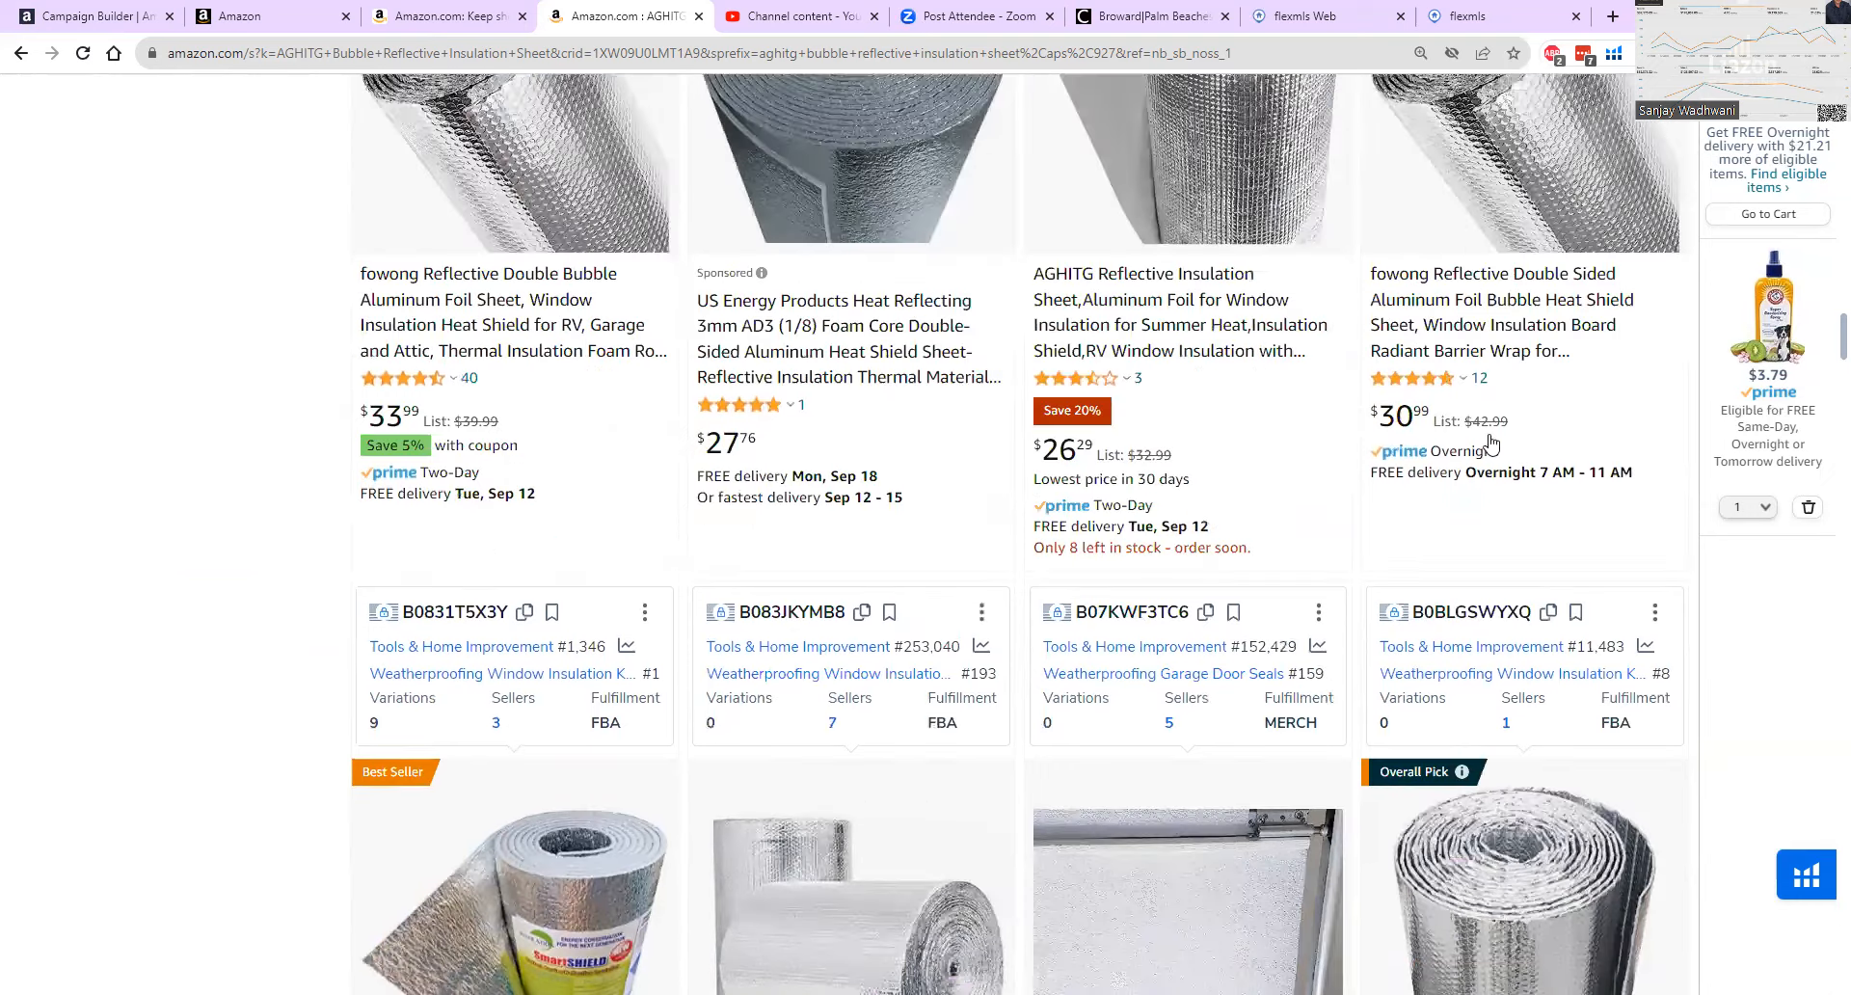
scroll(1490, 442, "up", 3)
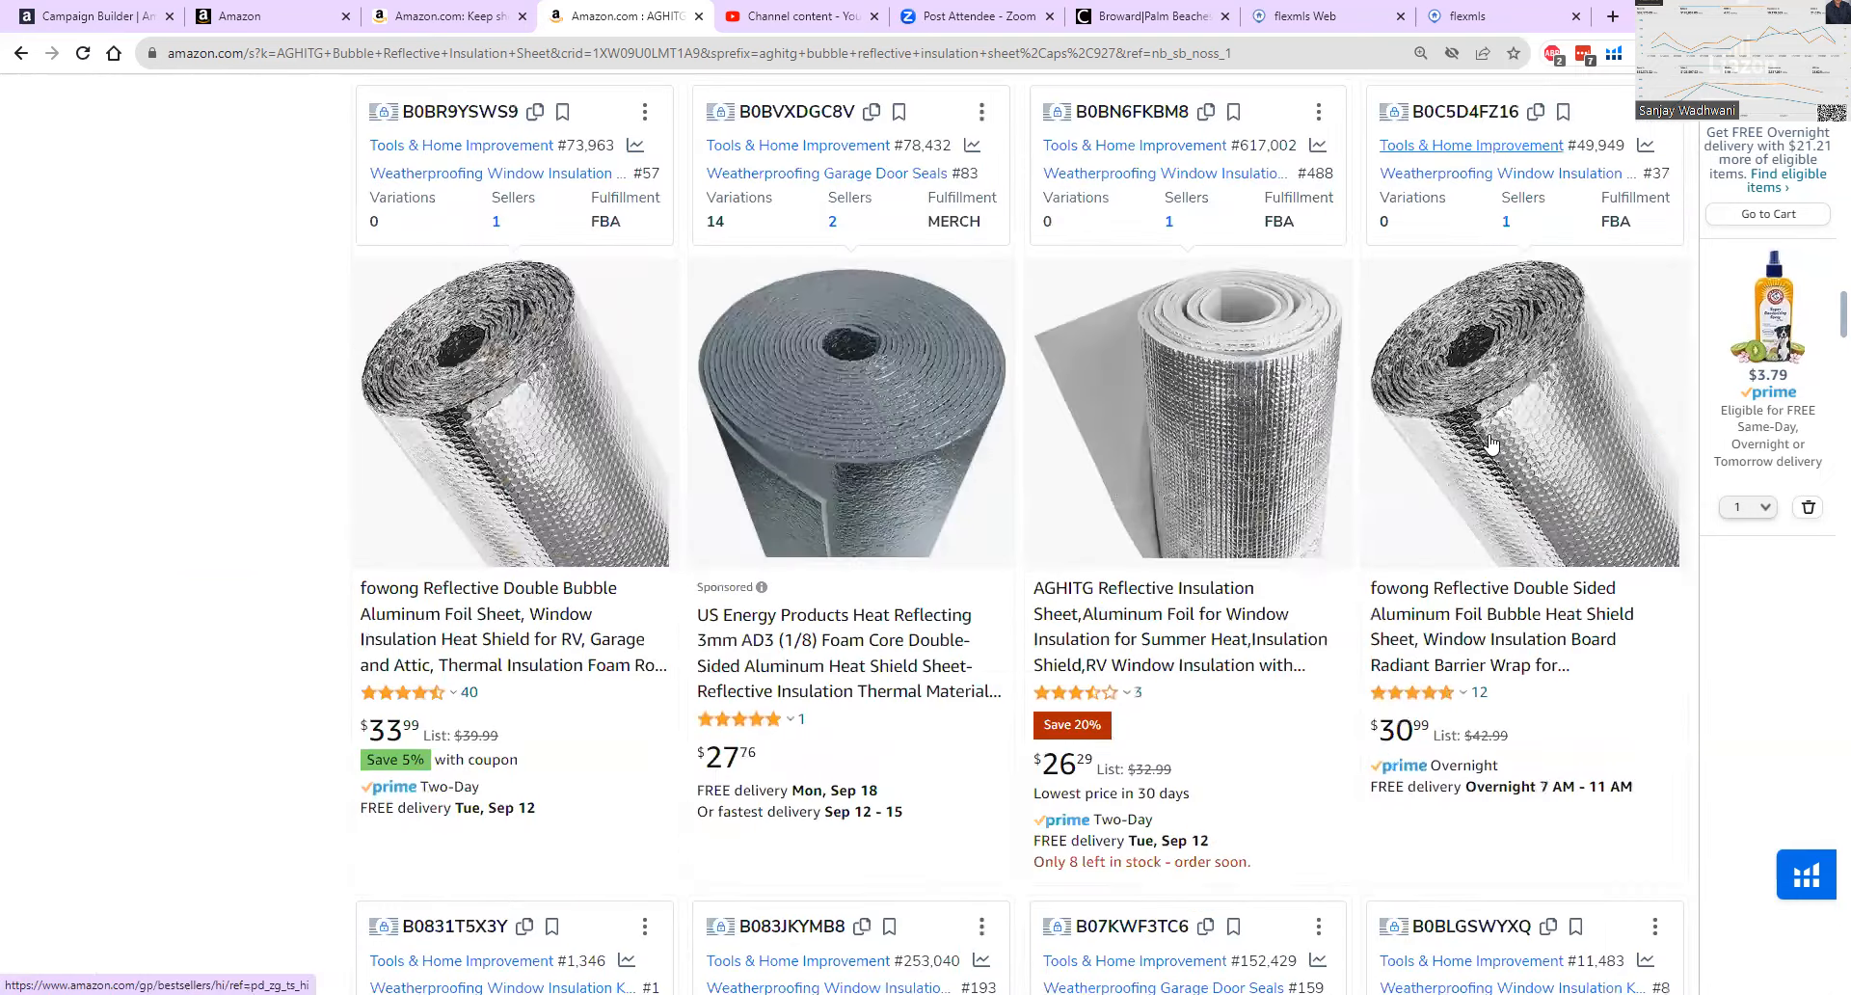
scroll(1491, 442, "up", 6)
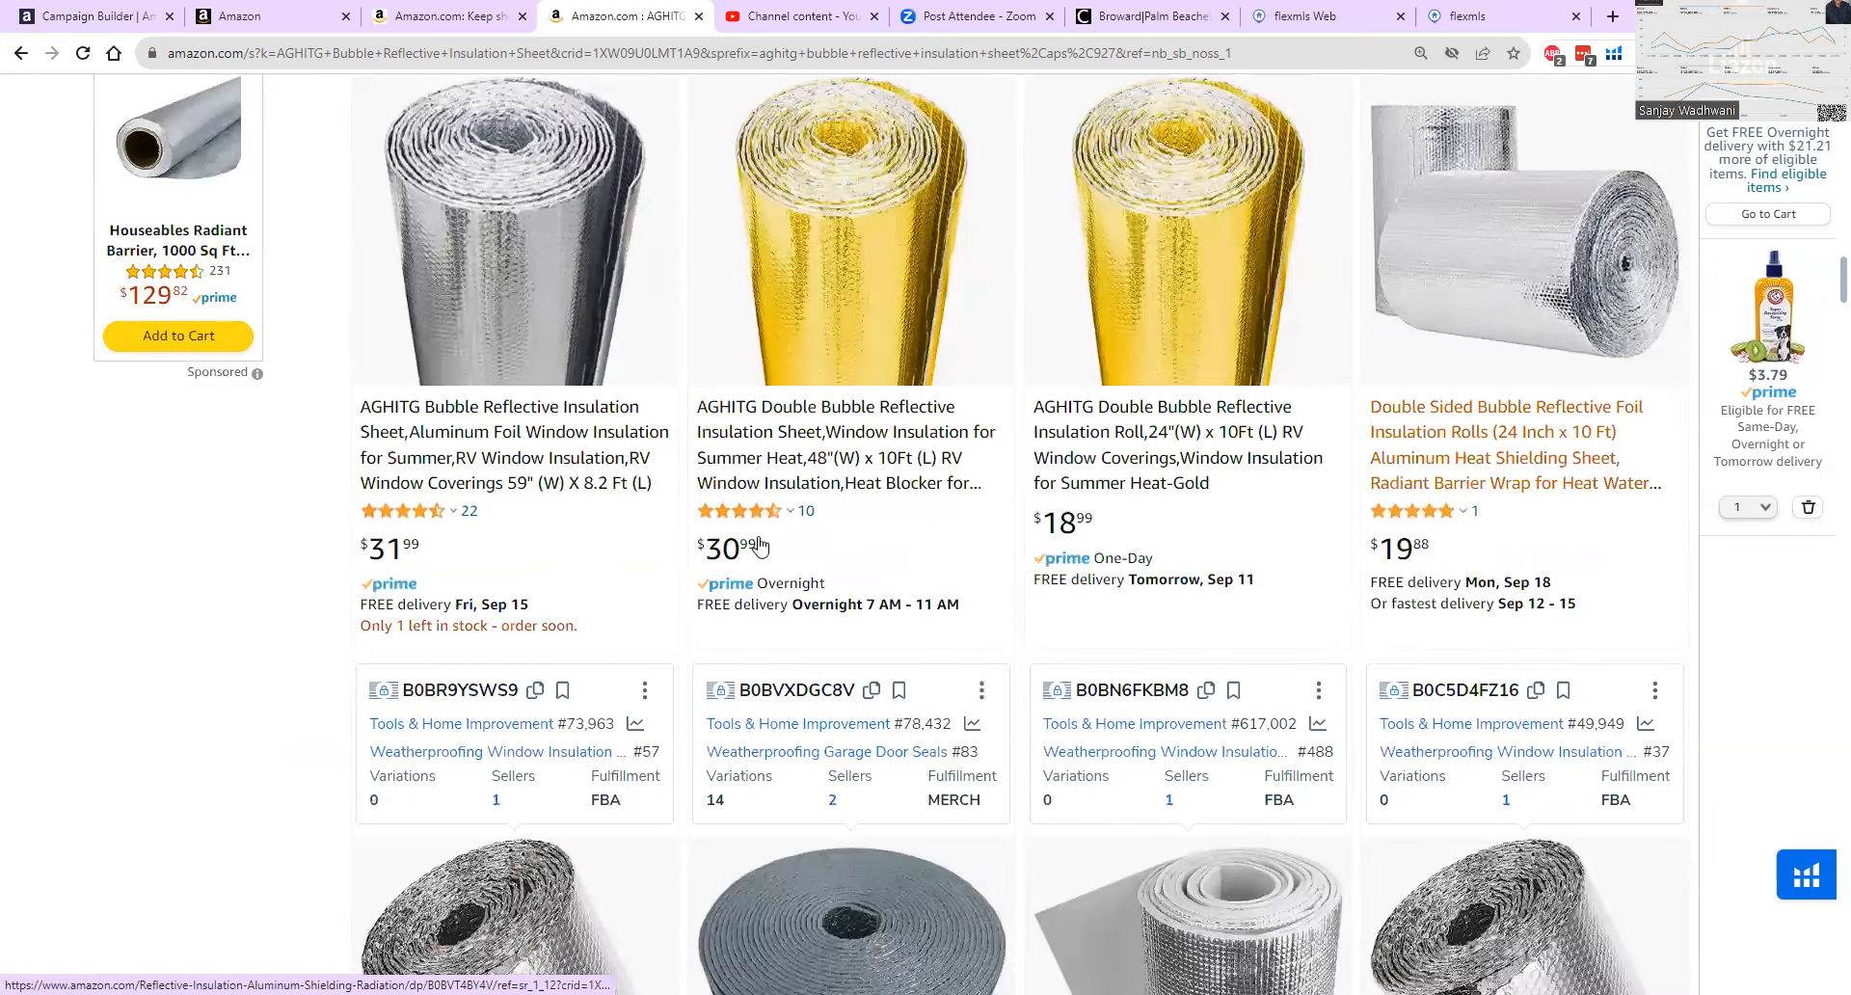
scroll(820, 583, "down", 8)
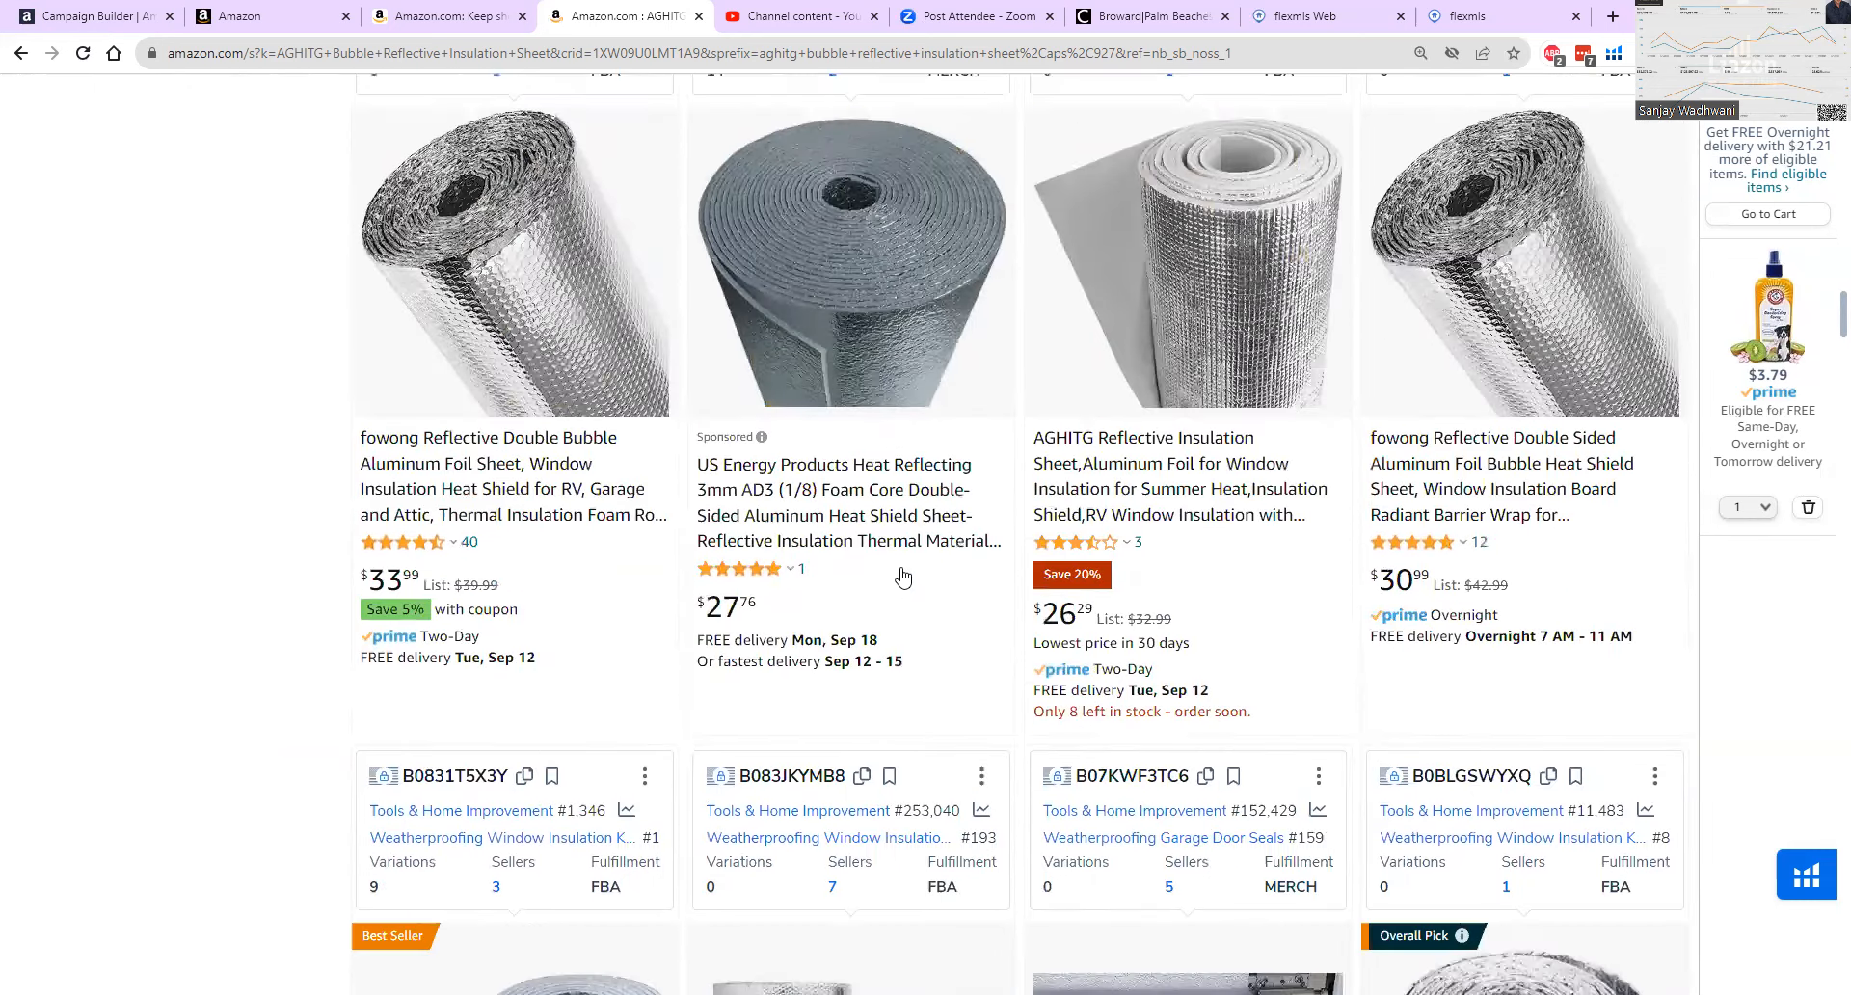
scroll(903, 577, "down", 9)
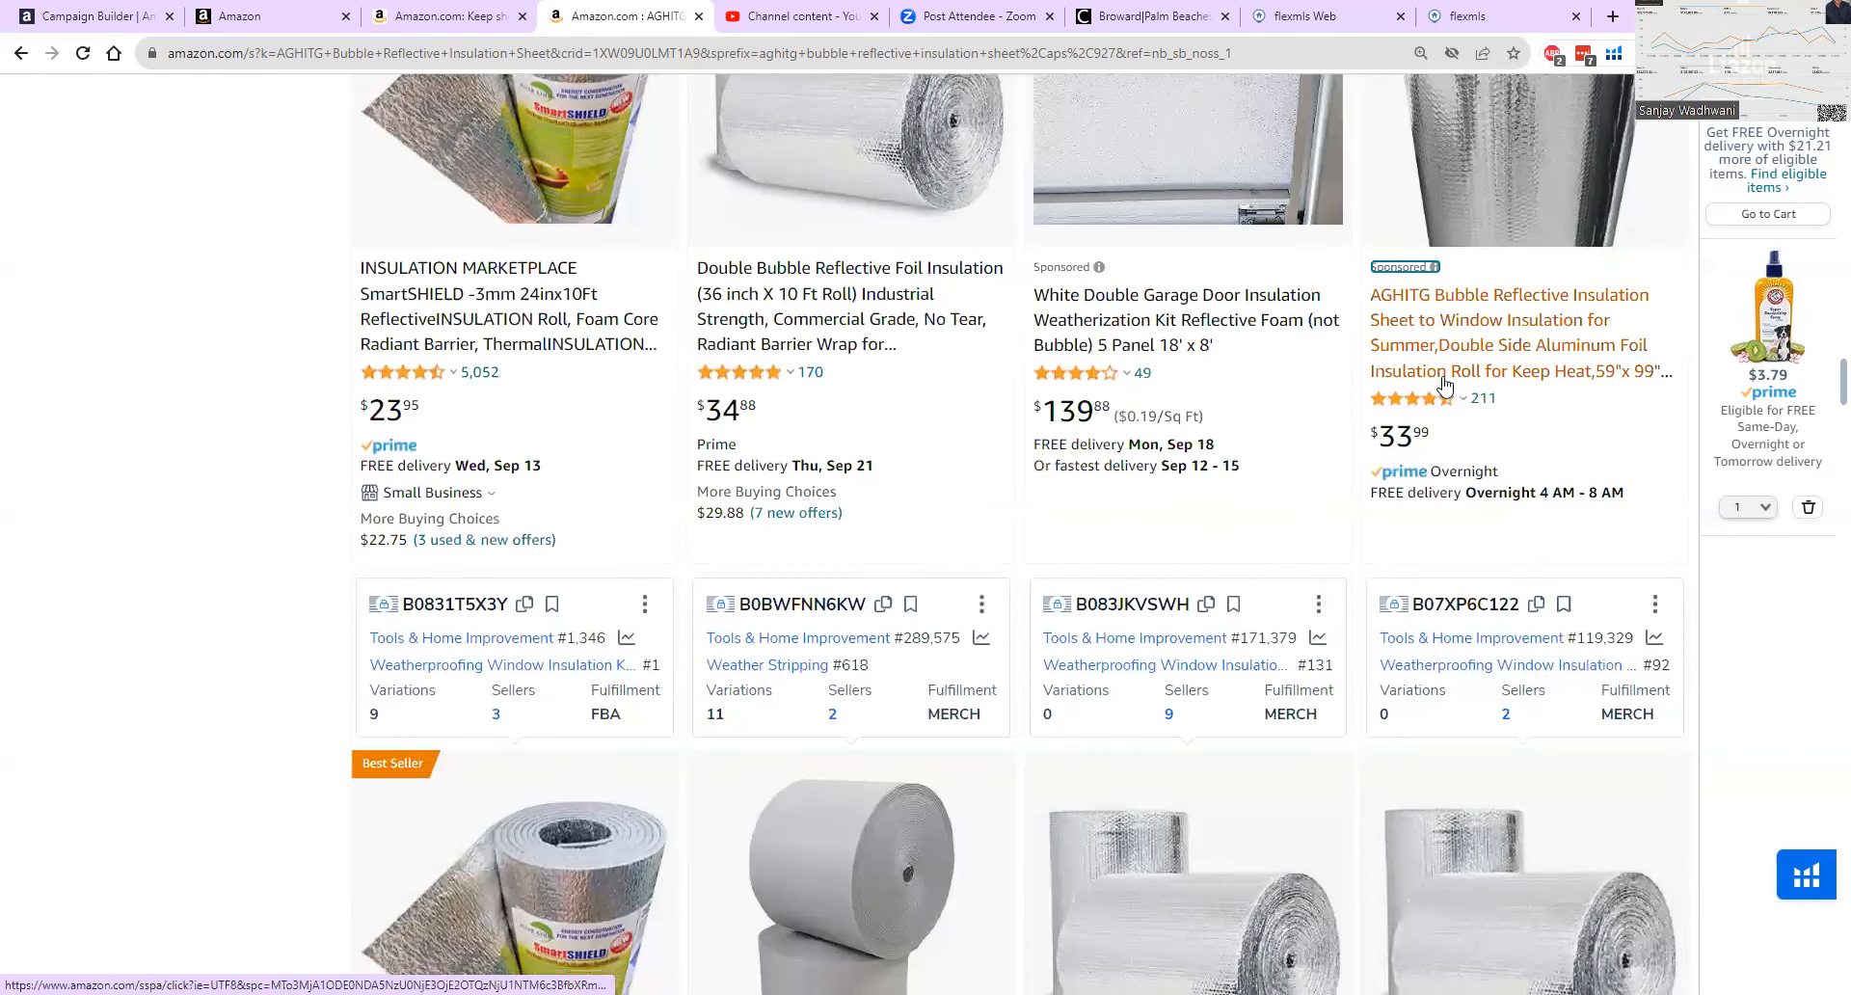
scroll(1444, 384, "down", 2)
scroll(1533, 479, "up", 3)
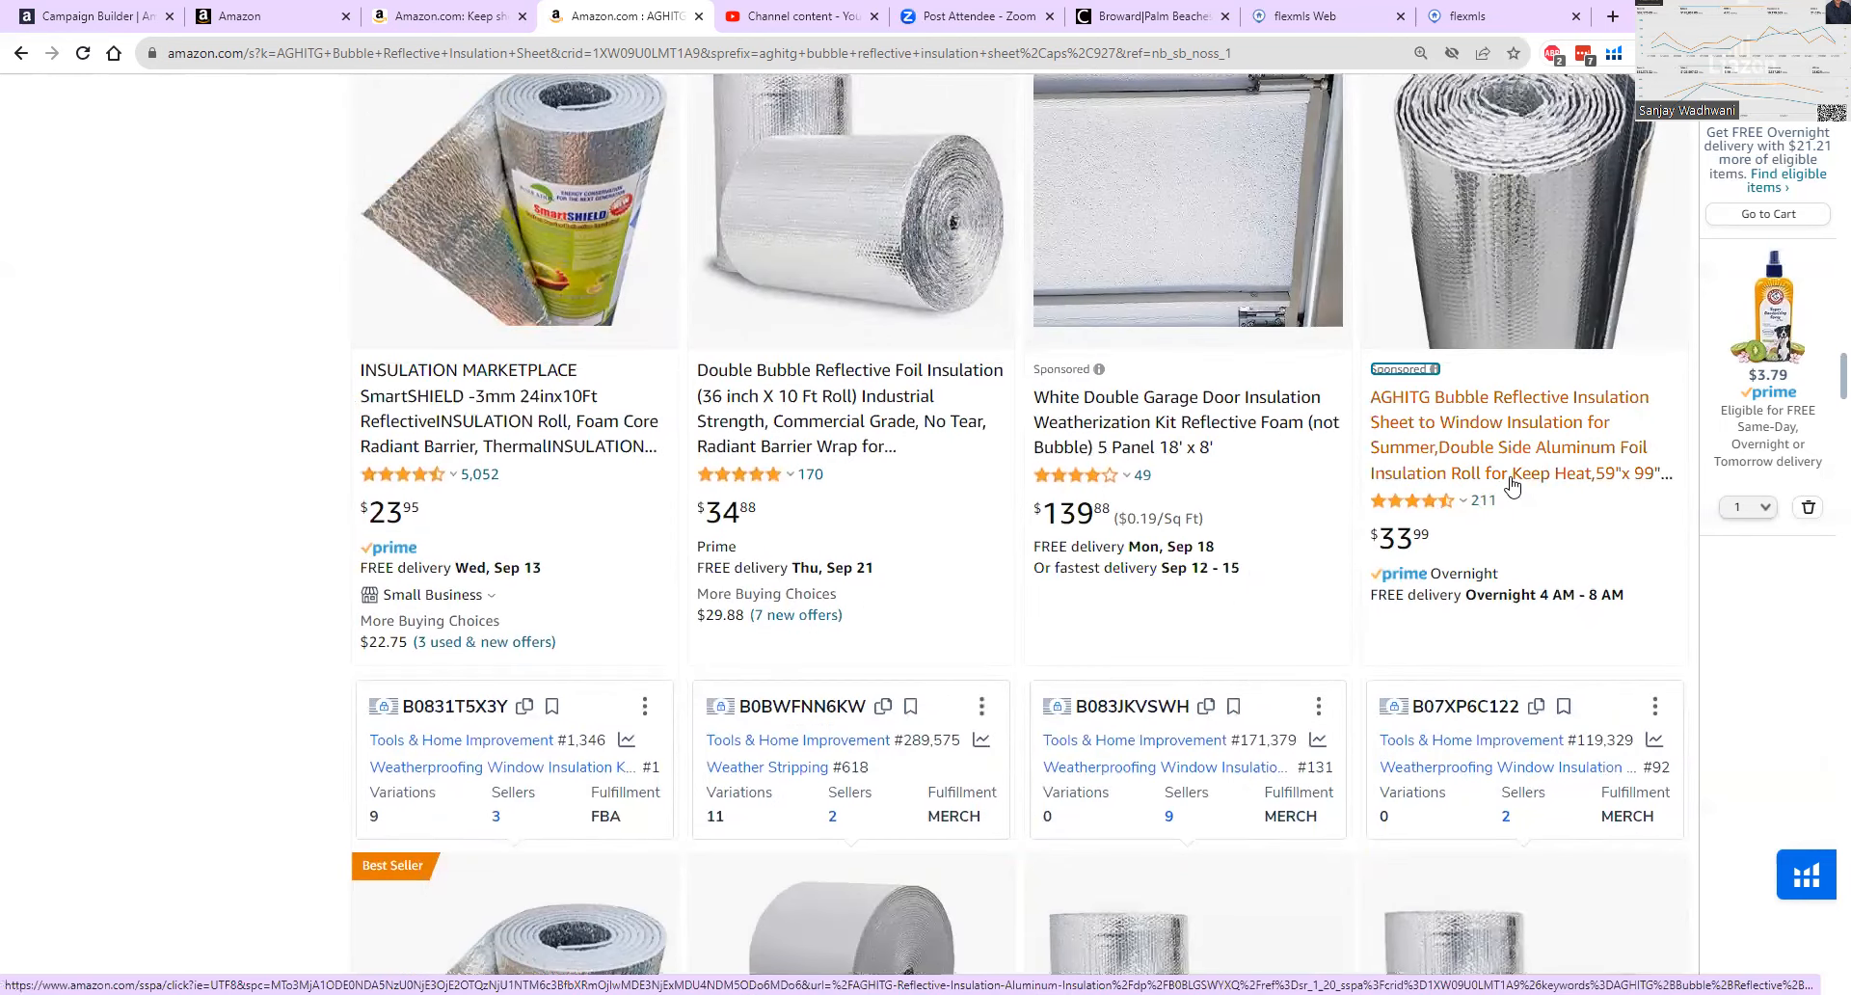
scroll(1514, 490, "up", 4)
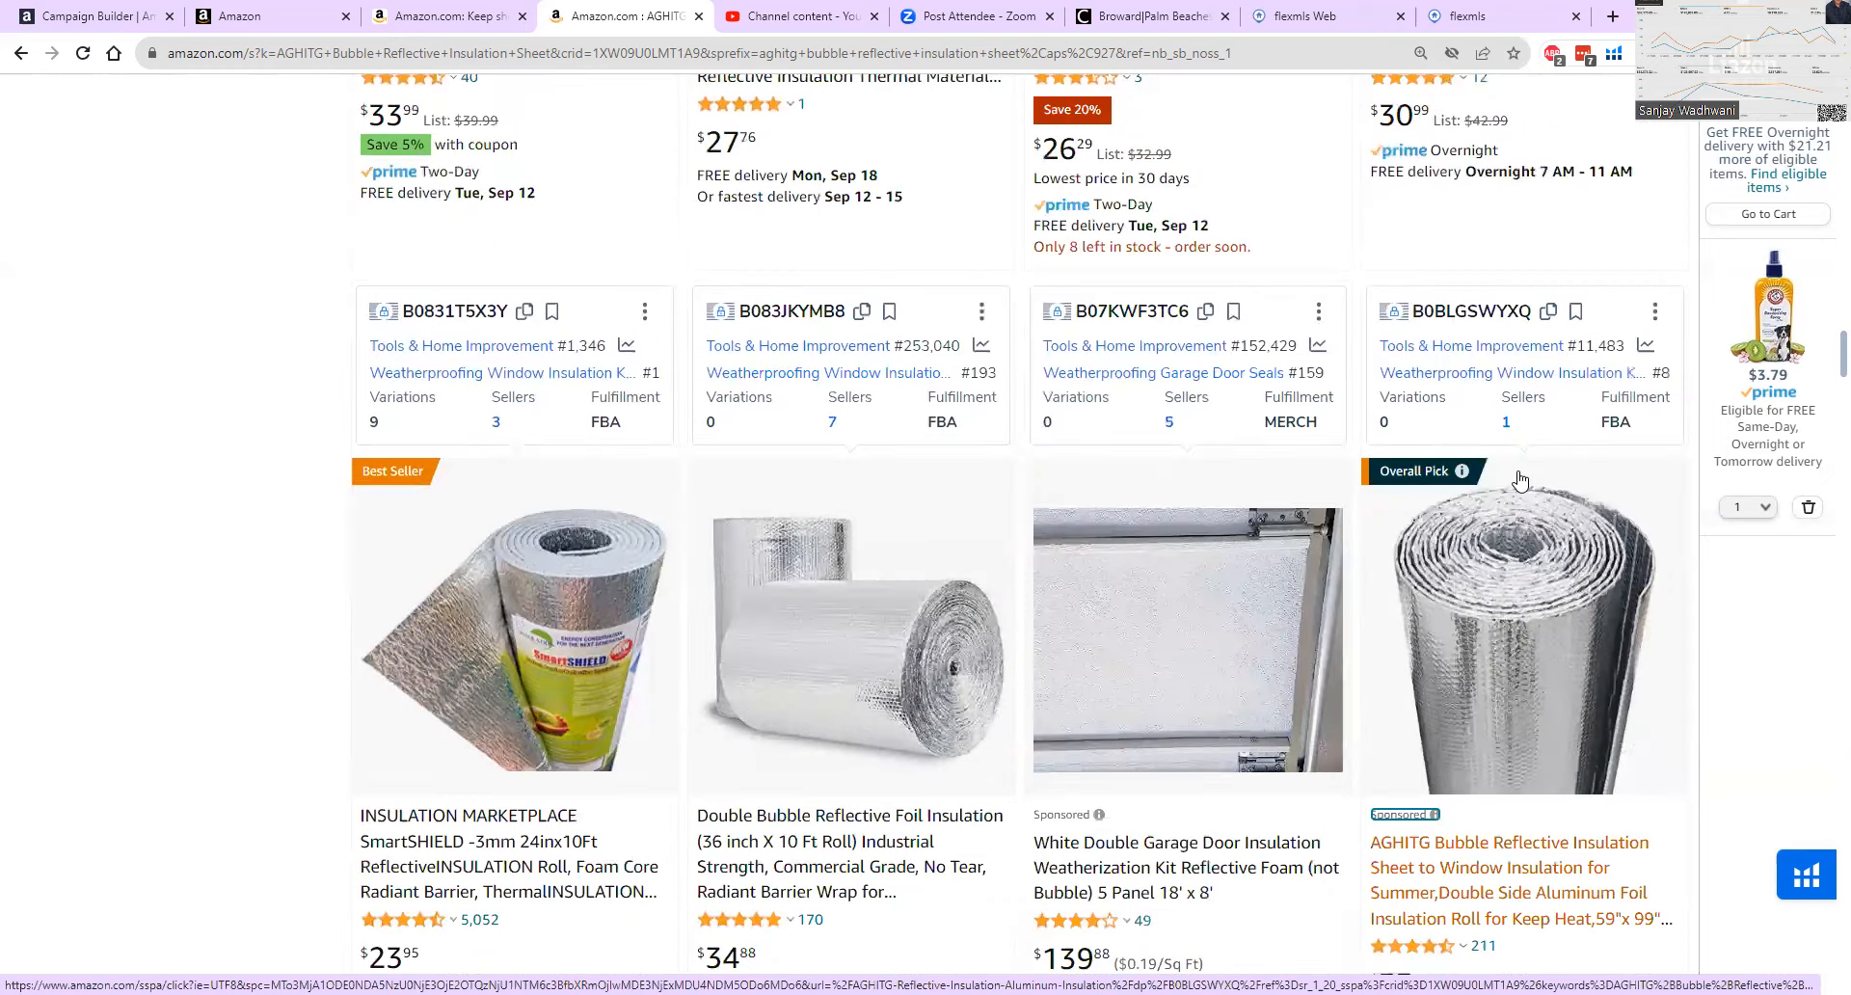
scroll(1525, 479, "down", 17)
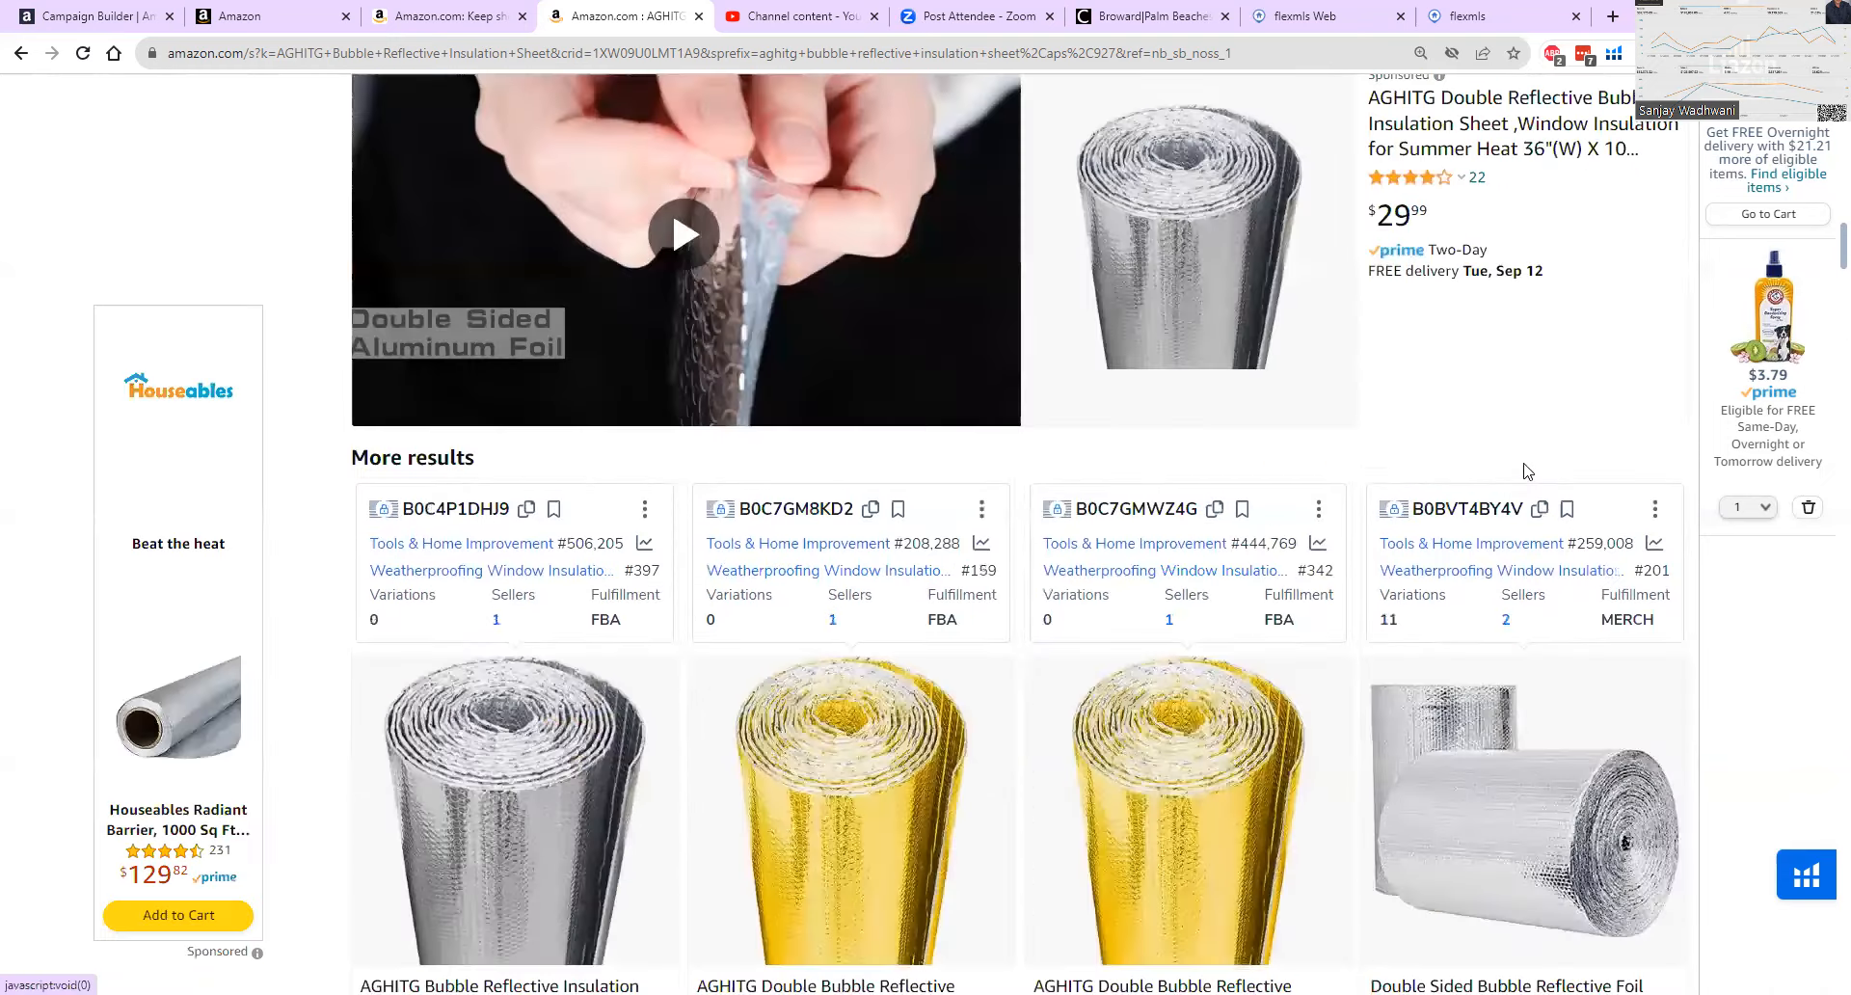
scroll(1524, 471, "up", 8)
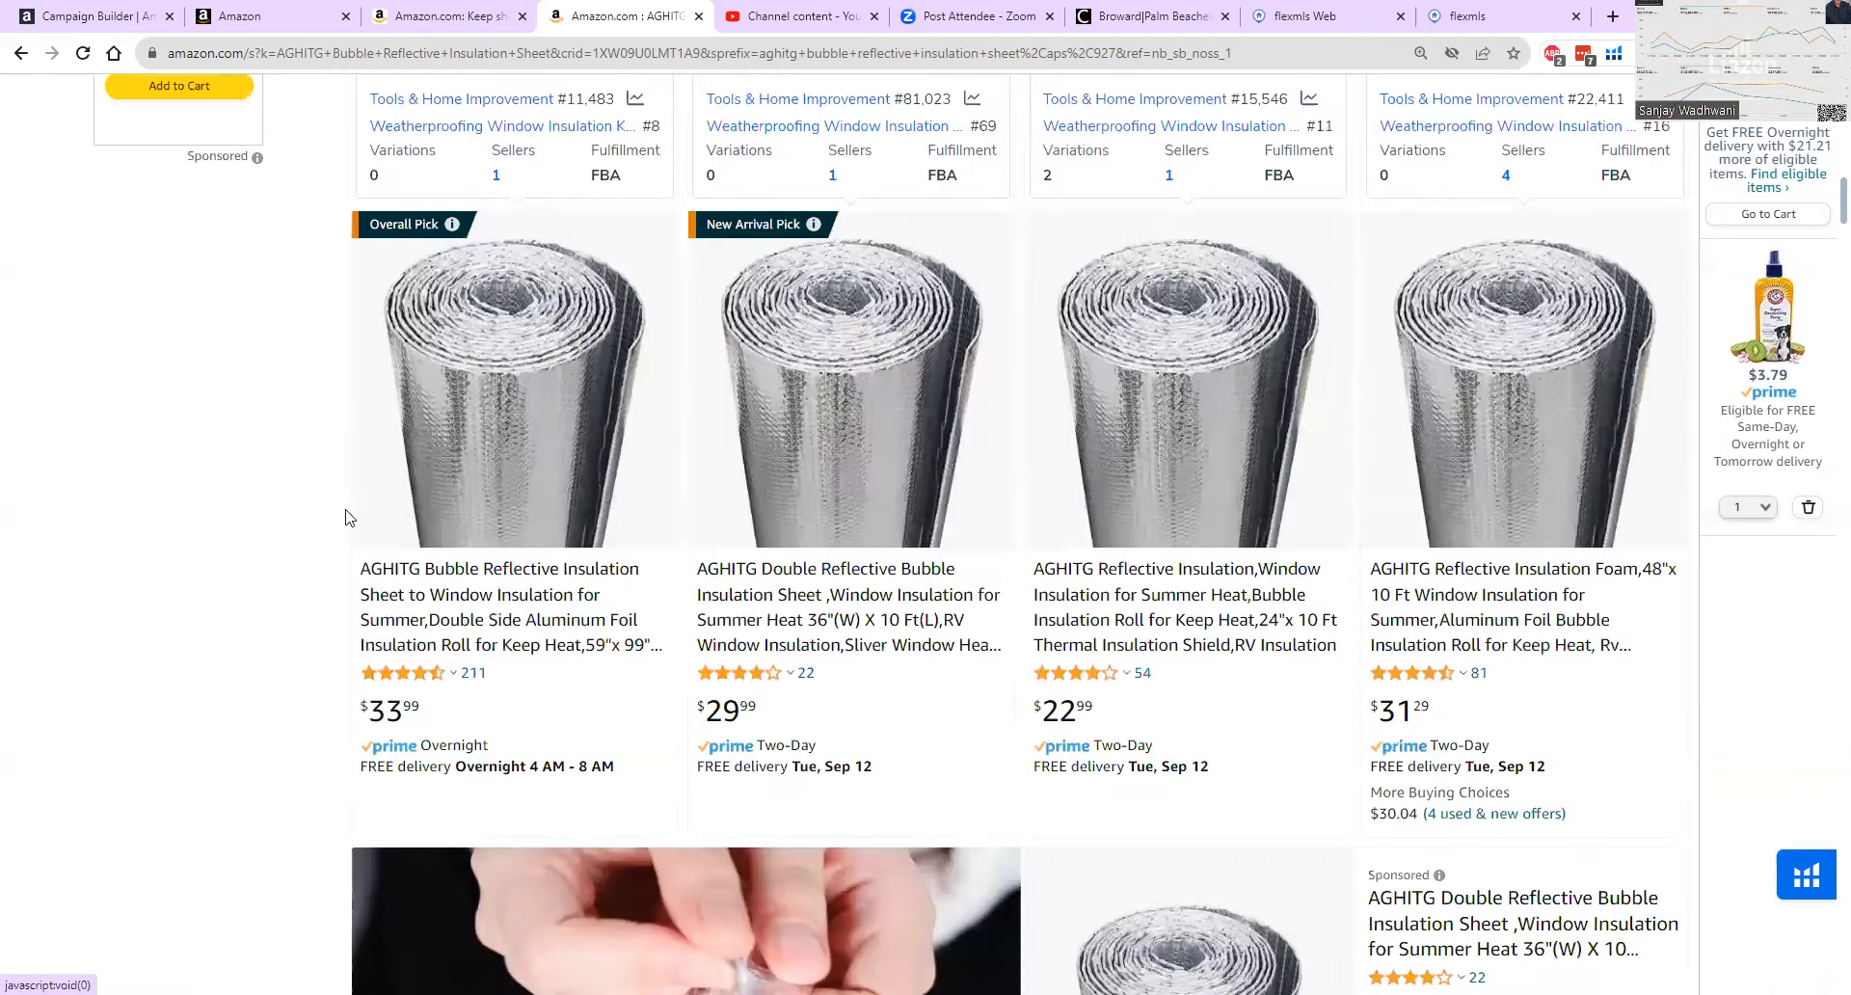
Recheck the sponsored US Energy Products listings and the Insulation Marketplace banner above AGHITG's own products in the search results.
scroll(347, 520, "up", 6)
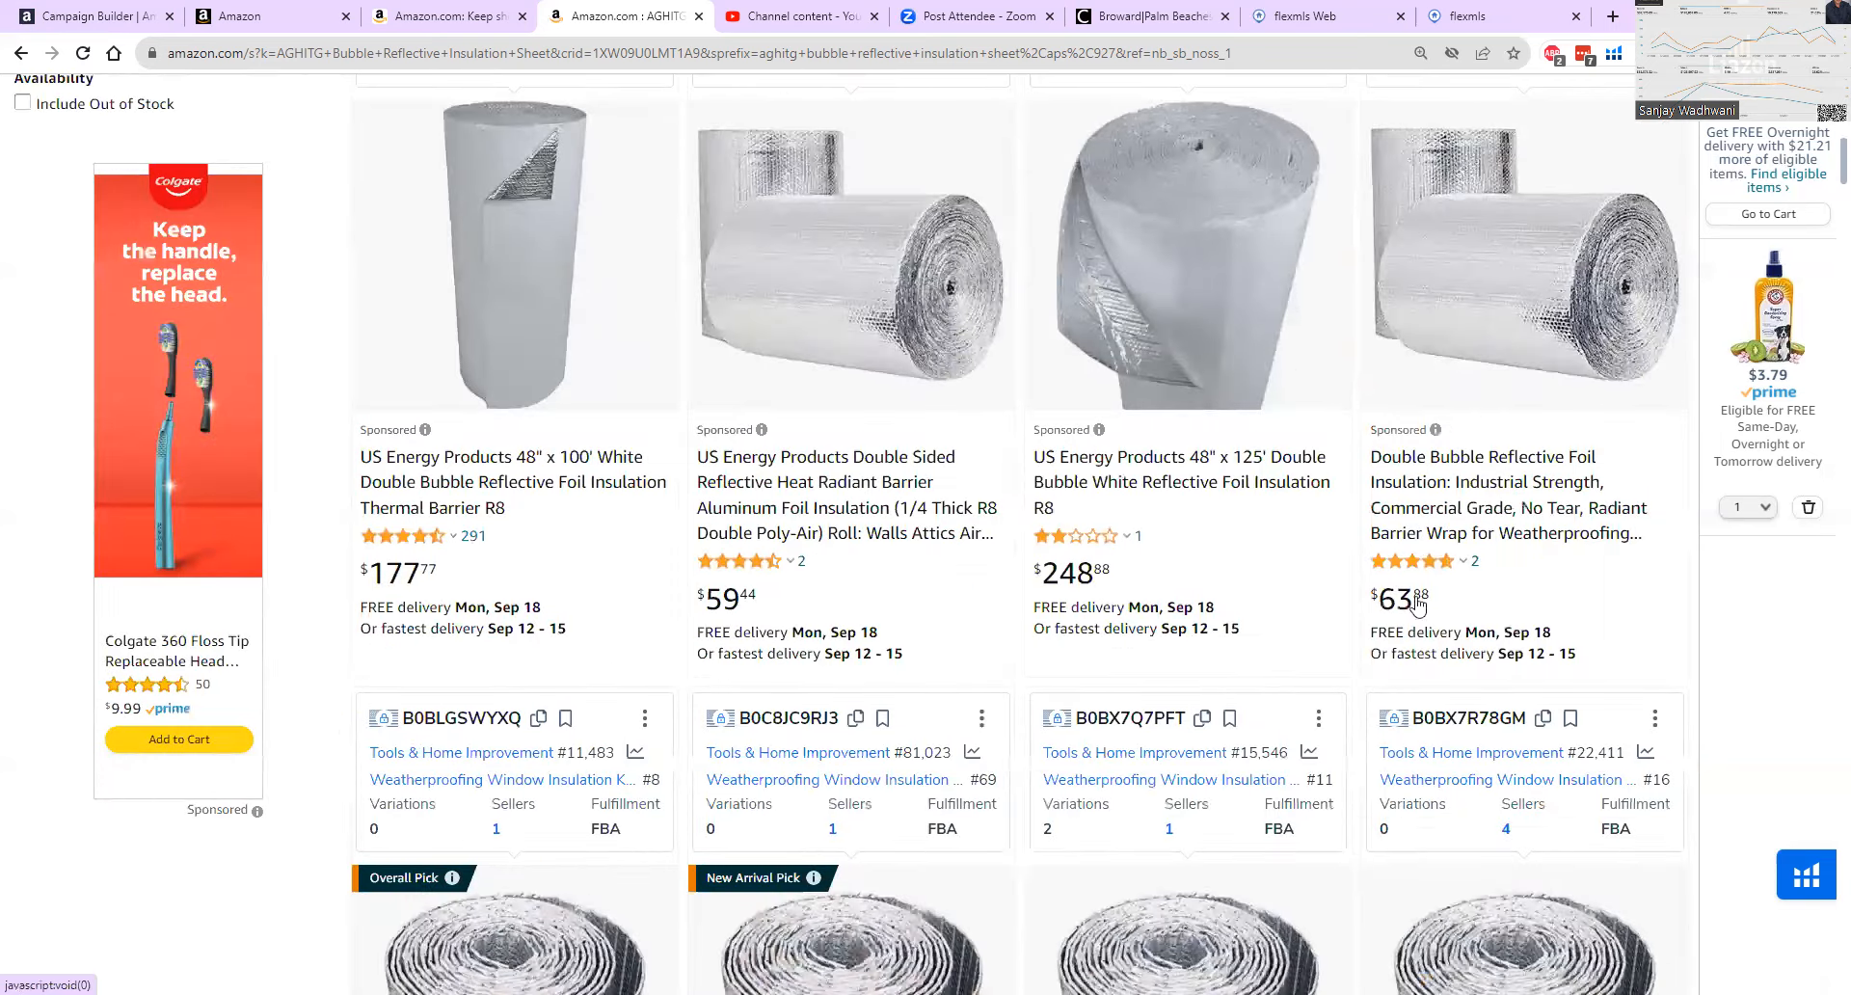
scroll(1417, 603, "up", 5)
scroll(1417, 585, "up", 3)
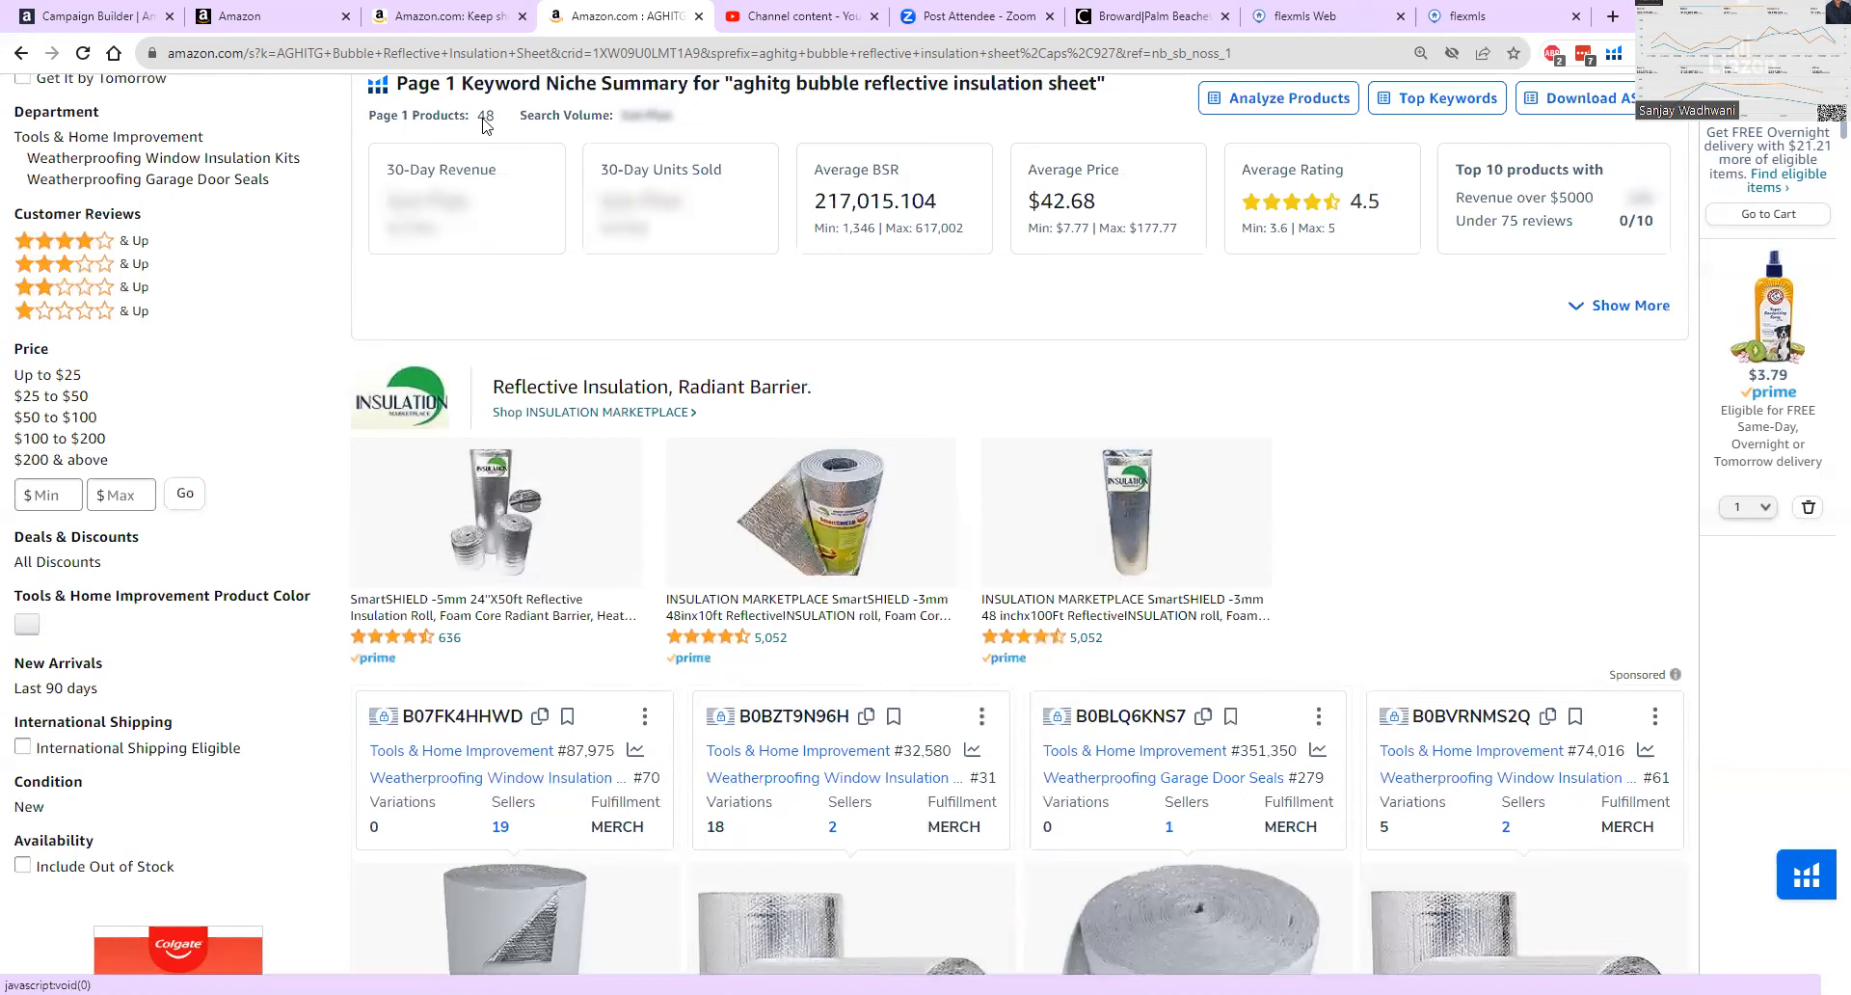
Return to the campaign builder and set the custom bid for new keywords to $50.00.
left_click(124, 12)
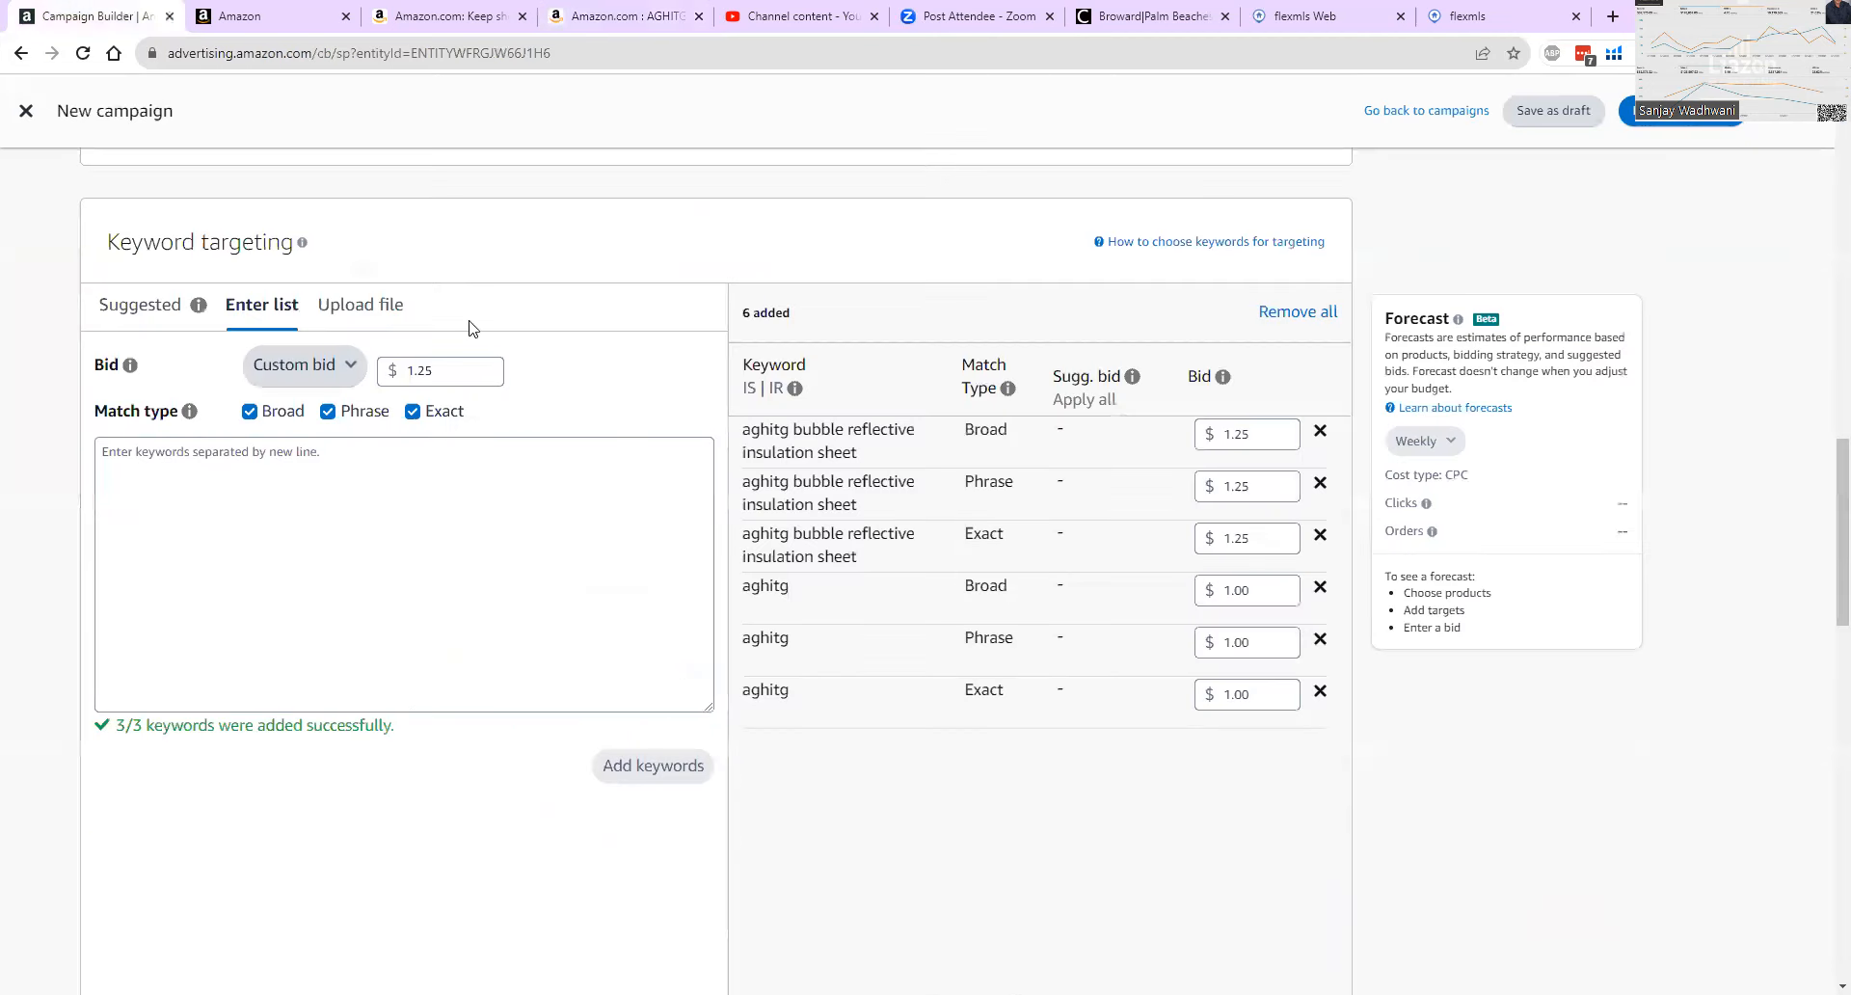
double_click(444, 374)
key("BackSpace")
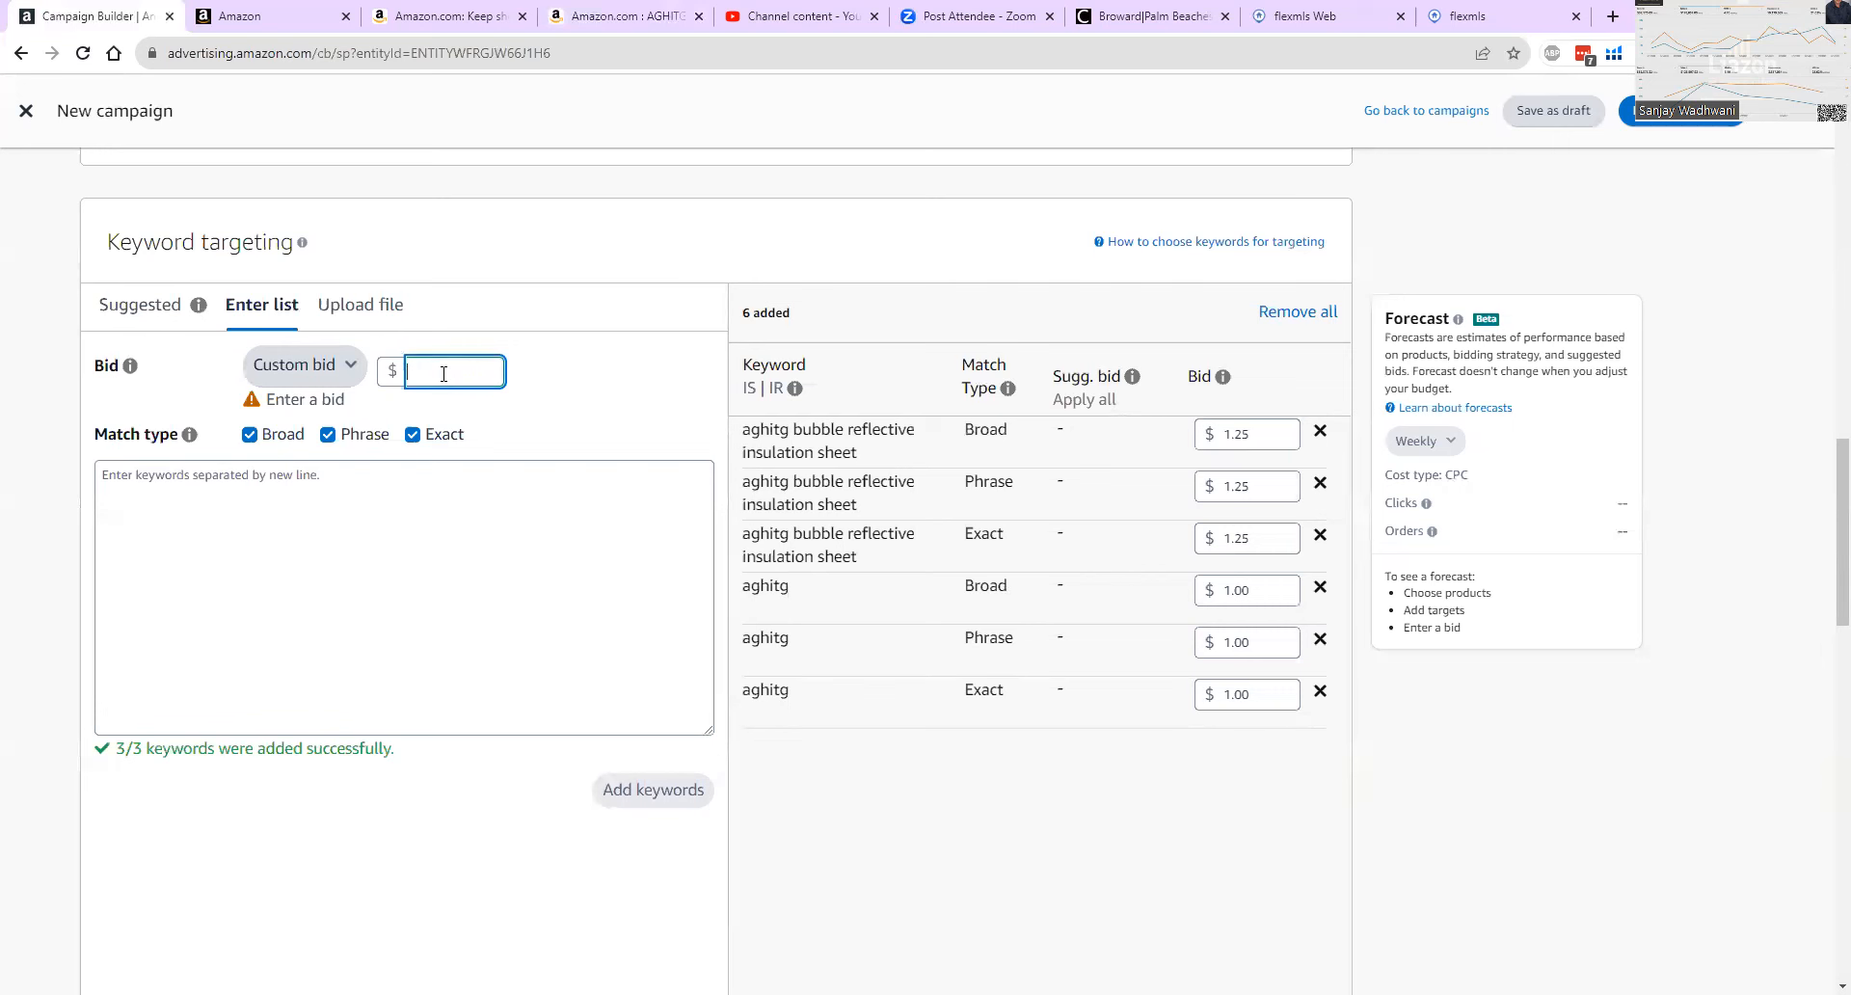
type("50.00")
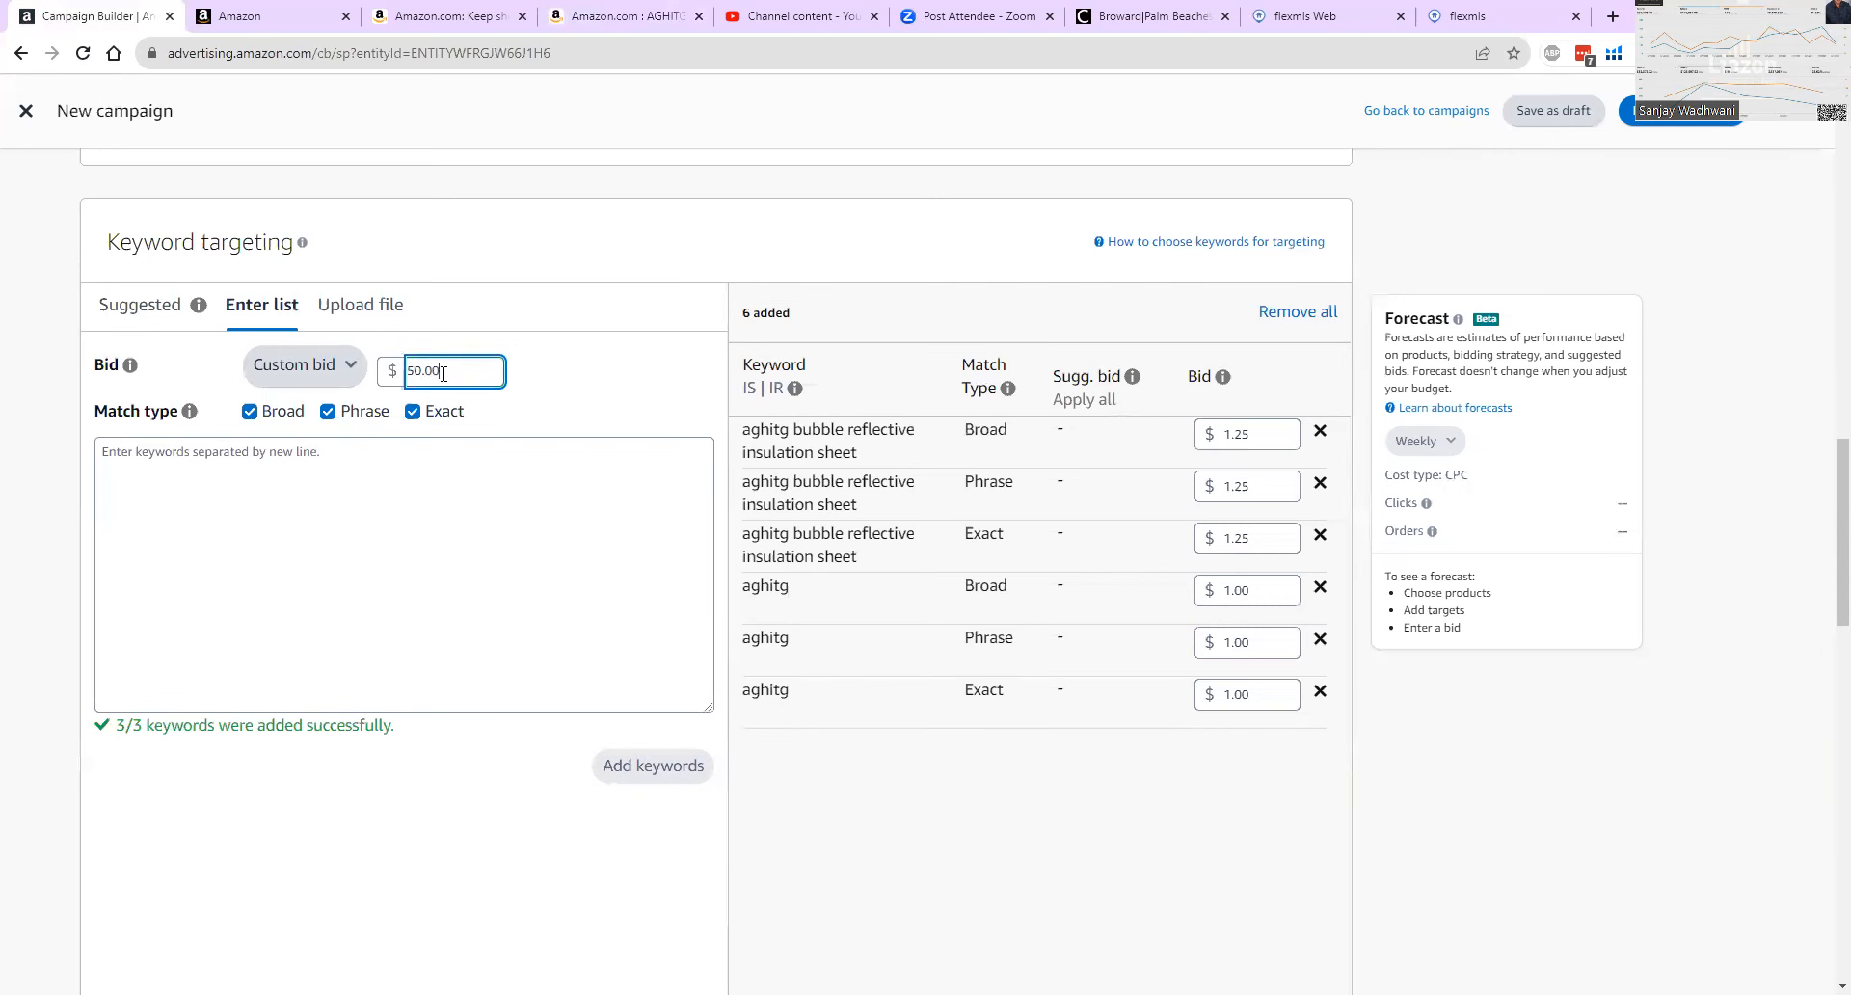
left_click(603, 430)
Review the new campaign's bidding strategy and settings, and switch to the Seller Central home page.
scroll(472, 396, "down", 12)
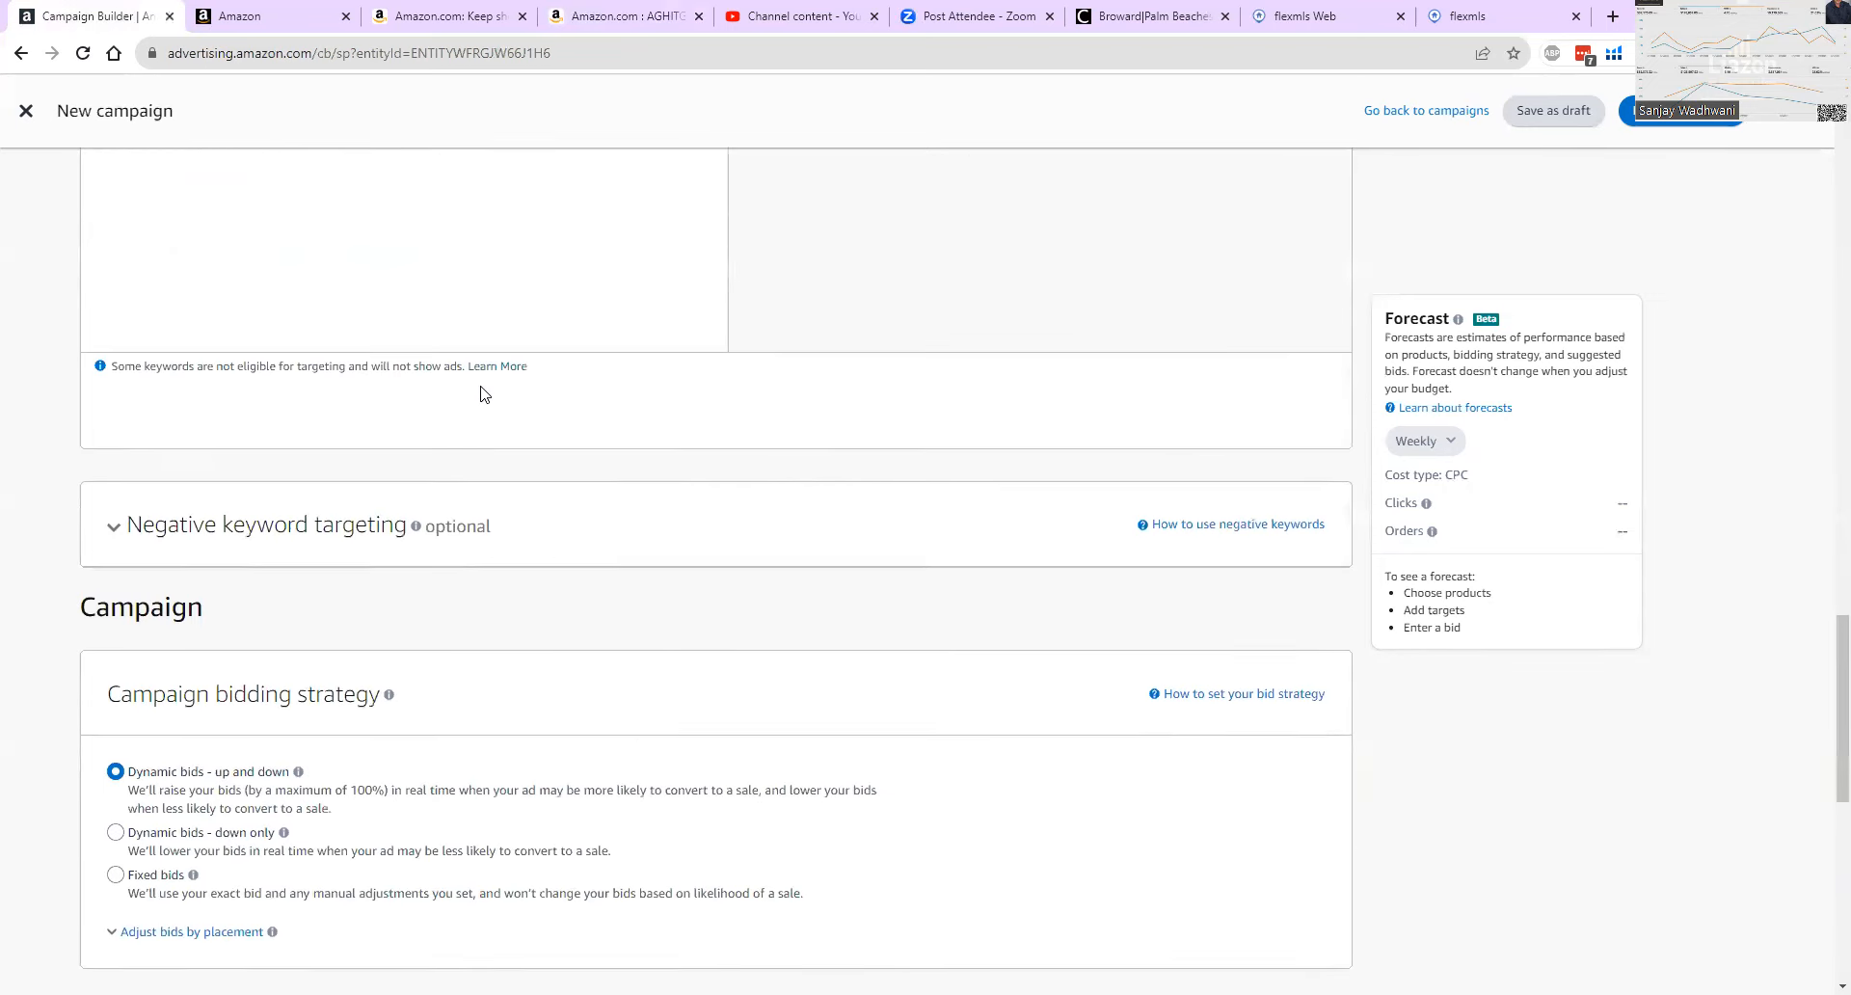
scroll(482, 395, "down", 6)
scroll(482, 395, "up", 8)
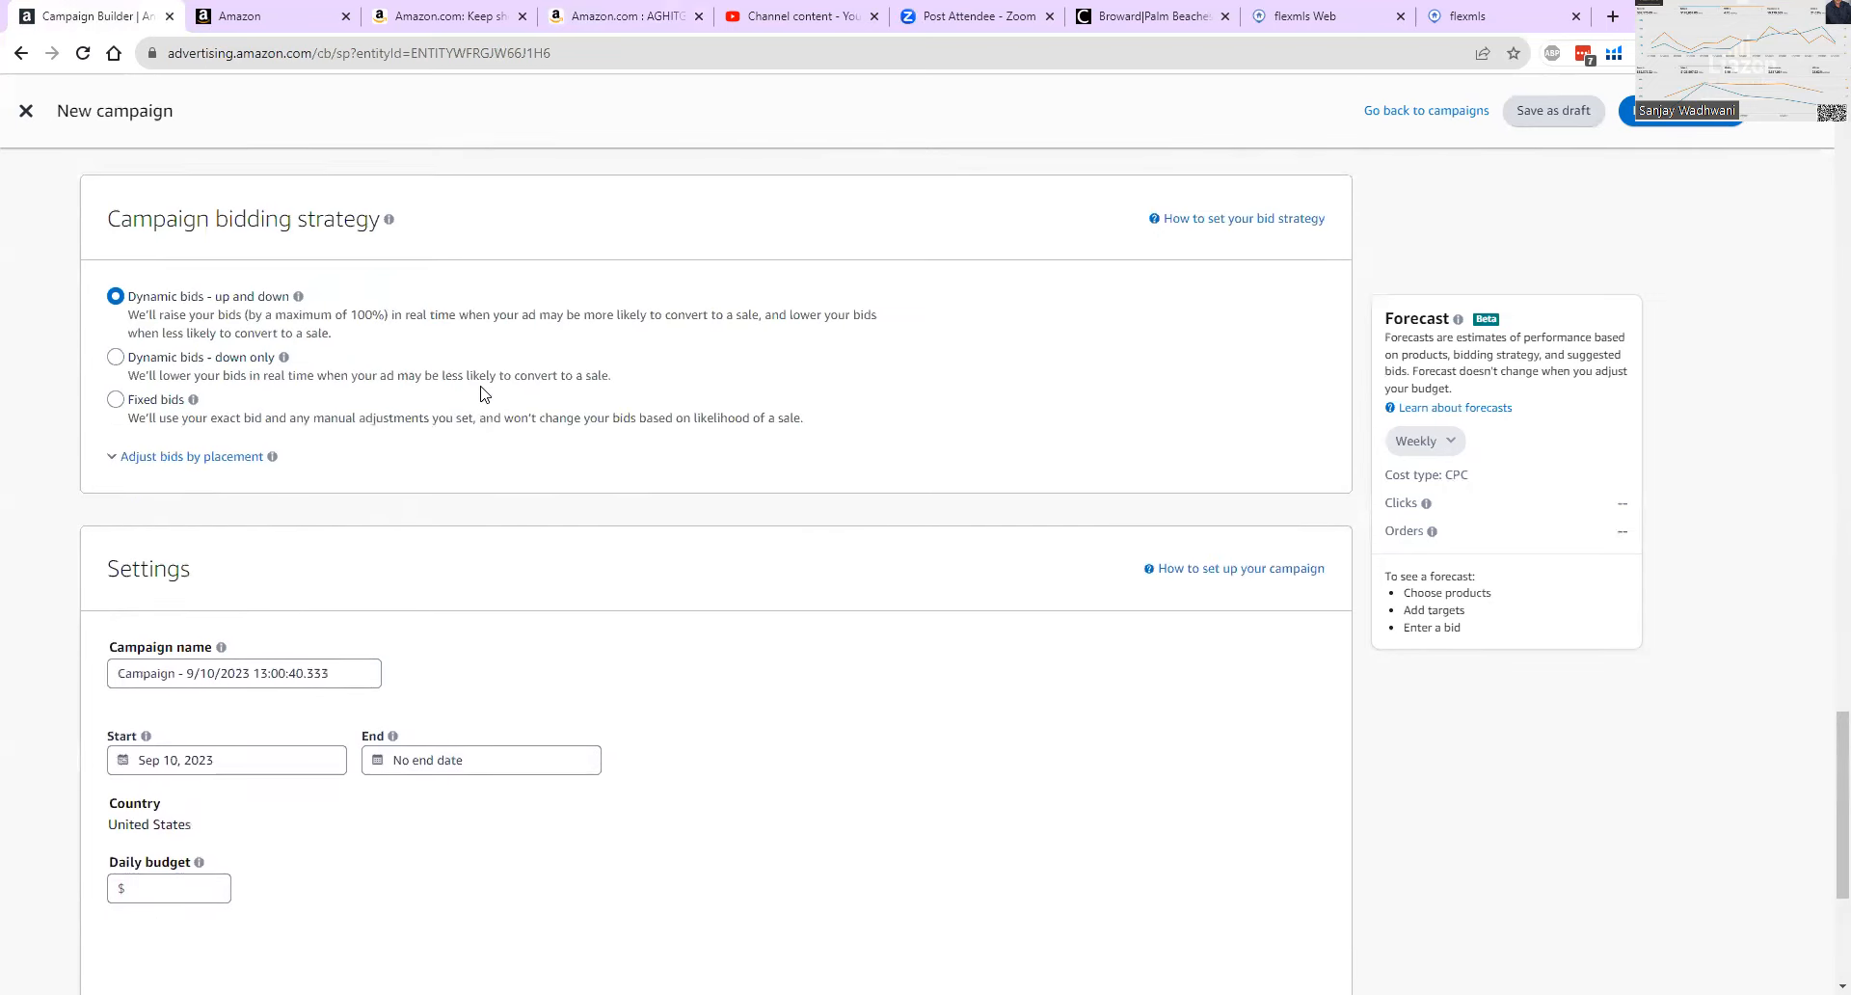
left_click(262, 17)
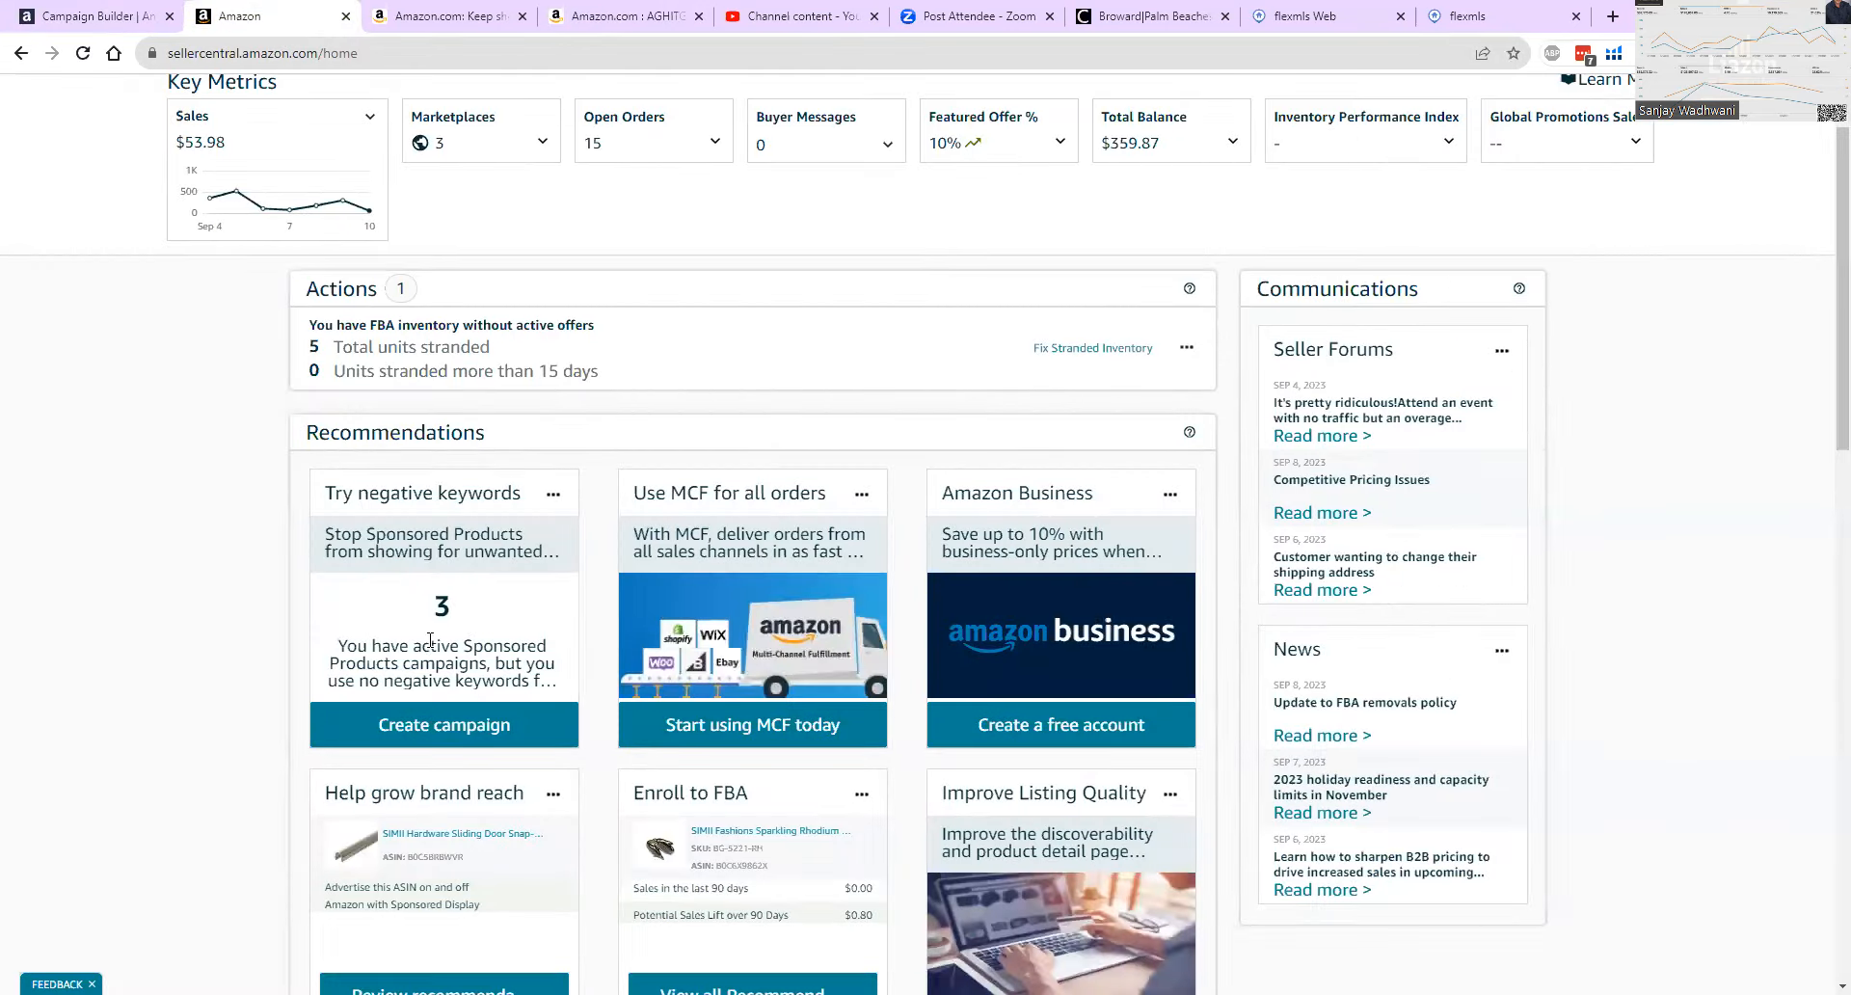